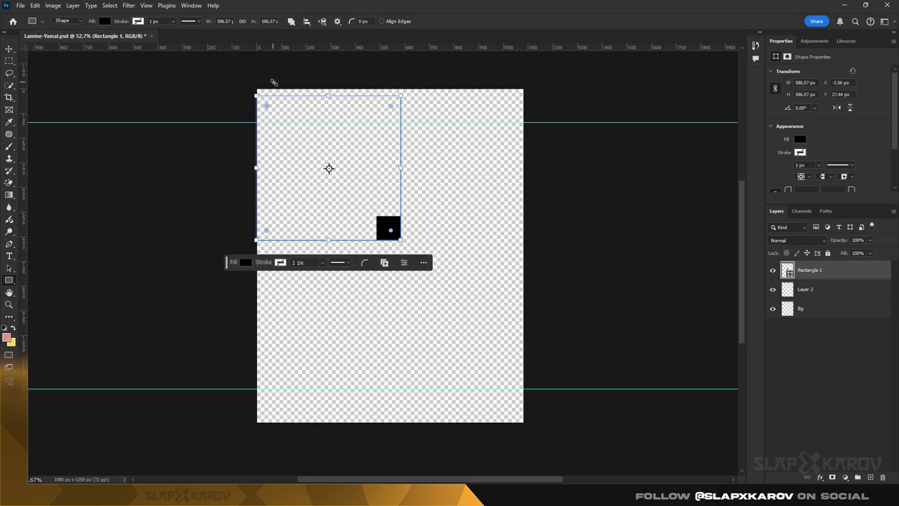
Stretch the black rectangle to about 1083 x 1350 px so that it covers the whole canvas
{"action": "left_click_drag", "start_coordinate": [329, 95], "coordinate": [330, 89]}
{"action": "left_click", "coordinate": [401, 156]}
{"action": "left_click", "coordinate": [472, 211]}
{"action": "left_click_drag", "start_coordinate": [401, 133], "coordinate": [524, 134]}
{"action": "left_click_drag", "start_coordinate": [390, 241], "coordinate": [390, 422]}
{"action": "left_click", "coordinate": [10, 48]}
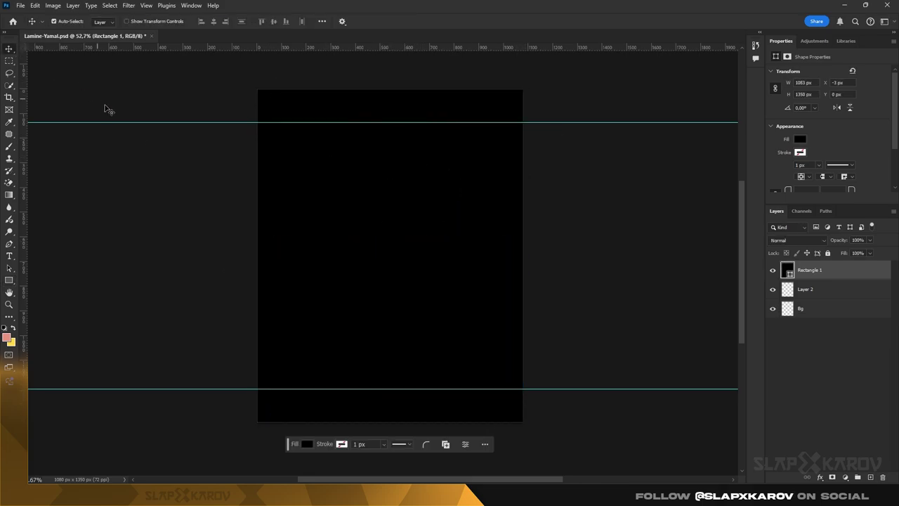
{"action": "left_click", "coordinate": [109, 109]}
Put the black rectangle below Layer 2 as the base layer named bg, replacing the empty Bg layer
{"action": "key", "text": "z"}
{"action": "left_click_drag", "start_coordinate": [347, 156], "coordinate": [358, 161]}
{"action": "left_click", "coordinate": [820, 274]}
{"action": "left_click_drag", "start_coordinate": [810, 291], "coordinate": [817, 263]}
{"action": "left_click", "coordinate": [829, 311]}
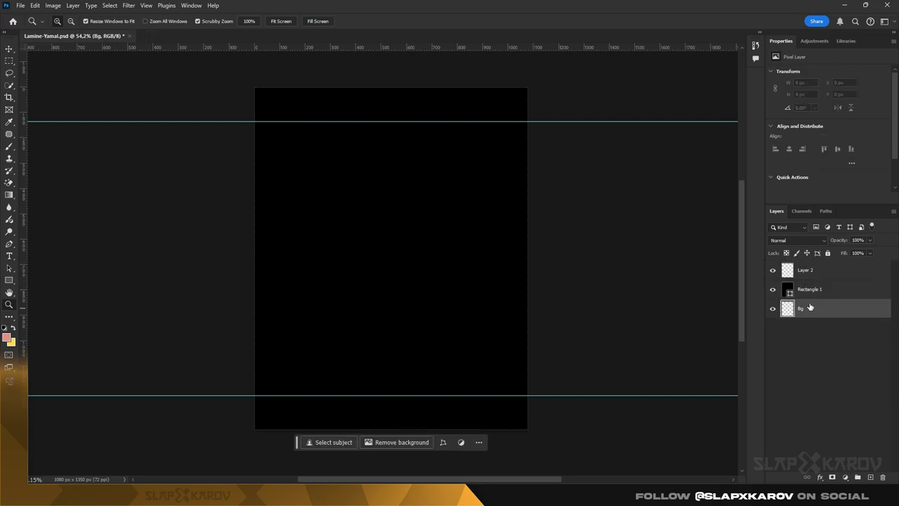
{"action": "key", "text": "Delete"}
On Layer 2, draw a closed jagged path with the Pen tool, running diagonally from the upper left to the lower middle of the canvas
{"action": "left_click", "coordinate": [836, 271]}
{"action": "scroll", "coordinate": [352, 198], "scroll_direction": "down", "scroll_amount": 1}
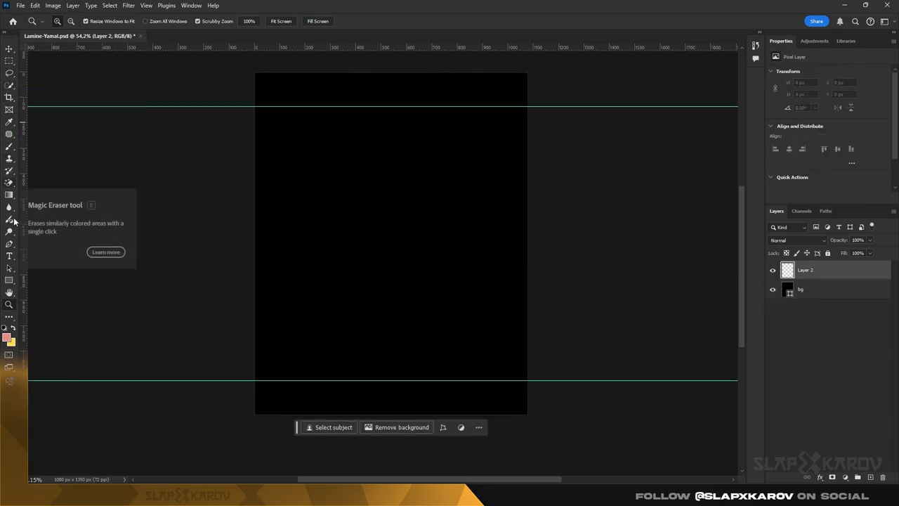
{"action": "left_click", "coordinate": [13, 85]}
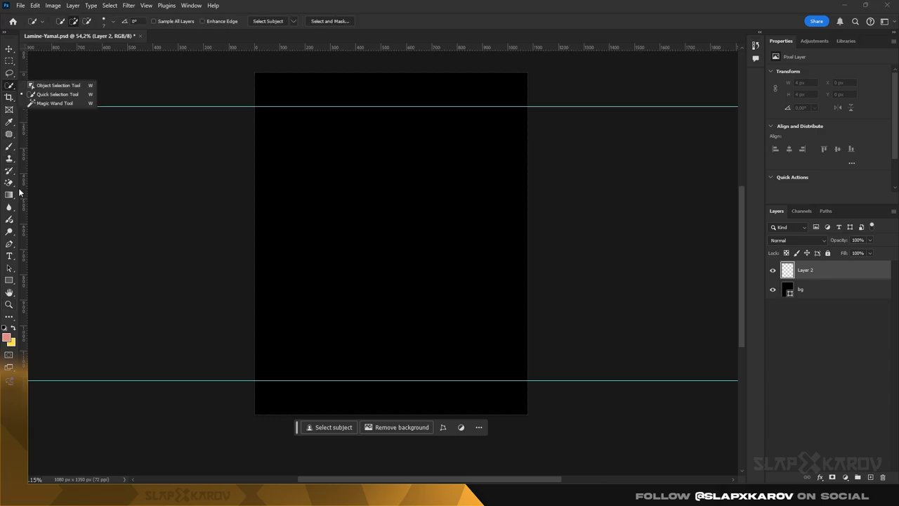
{"action": "left_click", "coordinate": [12, 221]}
{"action": "left_click", "coordinate": [9, 244]}
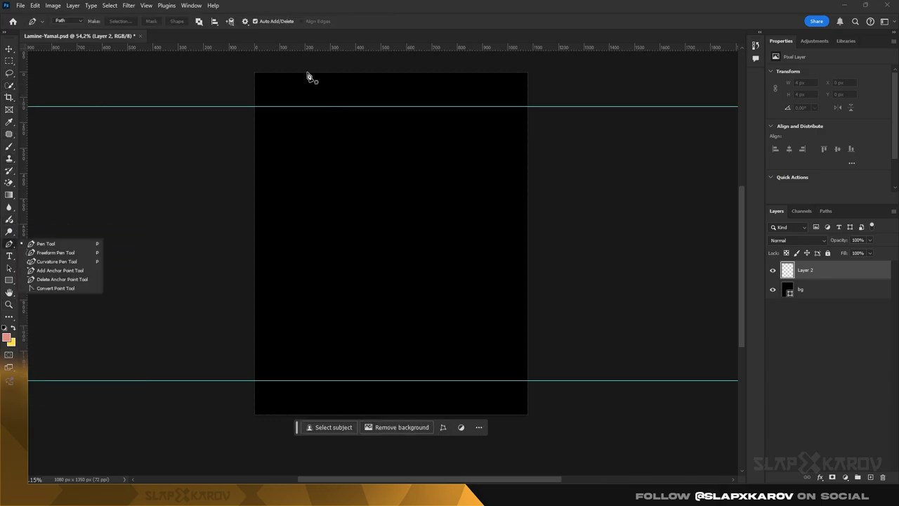
{"action": "left_click", "coordinate": [294, 70]}
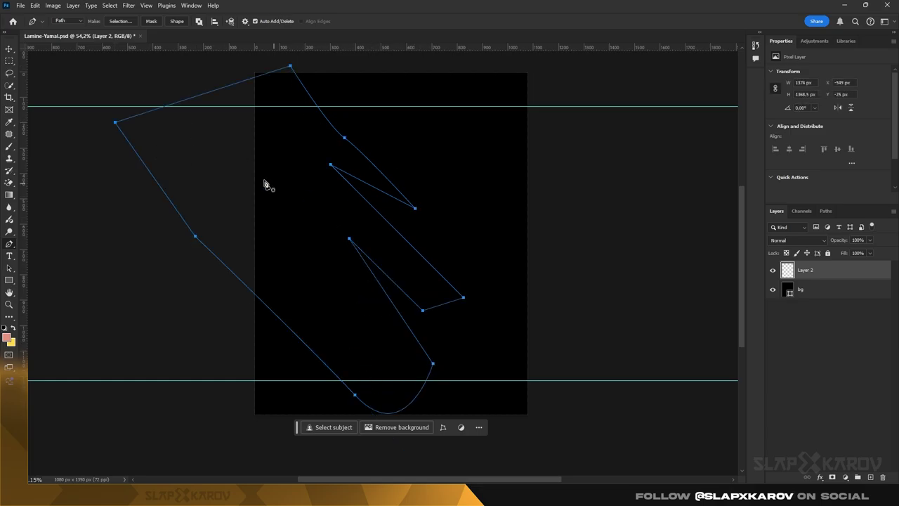
Fill the closed path on Layer 2 with violet-blue
{"action": "right_click", "coordinate": [315, 203]}
{"action": "left_click", "coordinate": [358, 256]}
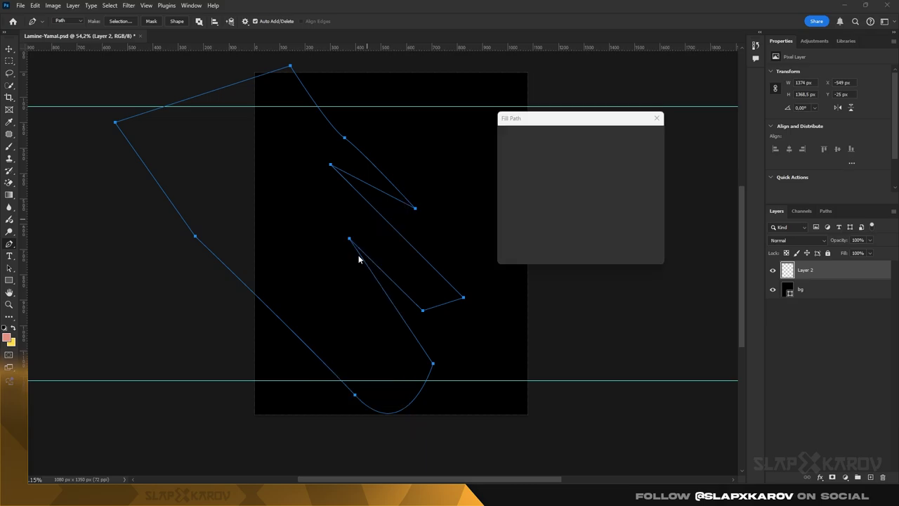
{"action": "left_click", "coordinate": [624, 145]}
{"action": "key", "text": "z"}
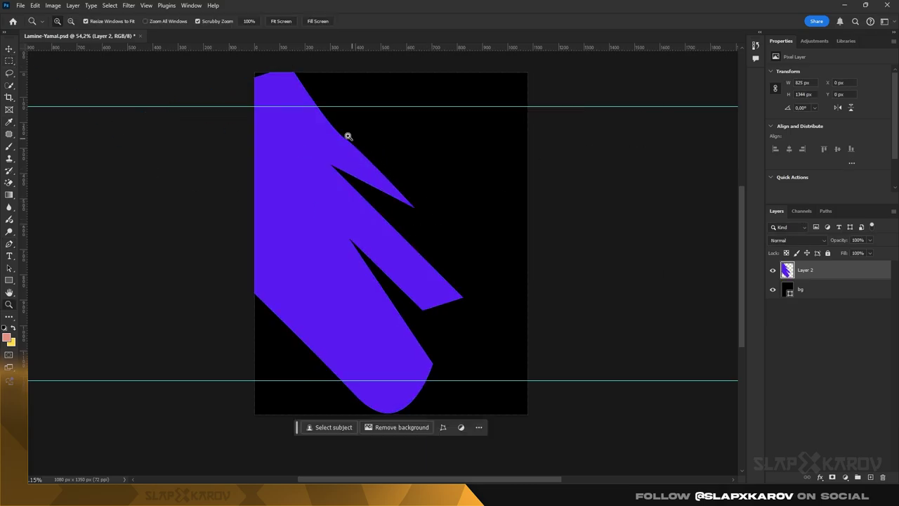
Add a vertical guide at about X 568 px and sketch rough salmon brush strokes marking the poster layout on Layer 2
{"action": "left_click_drag", "start_coordinate": [90, 193], "coordinate": [399, 207]}
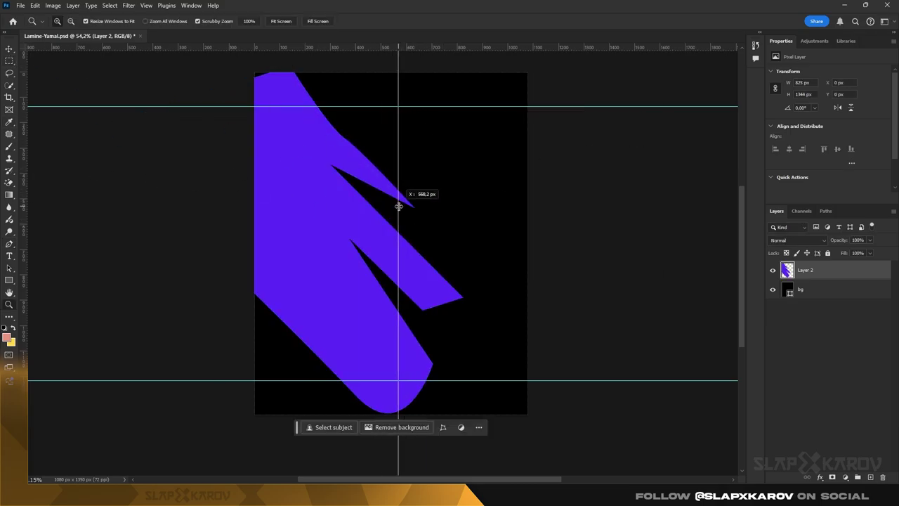
{"action": "left_click", "coordinate": [10, 146]}
{"action": "right_click", "coordinate": [462, 193], "text": "alt"}
{"action": "left_click_drag", "start_coordinate": [461, 134], "coordinate": [478, 160]}
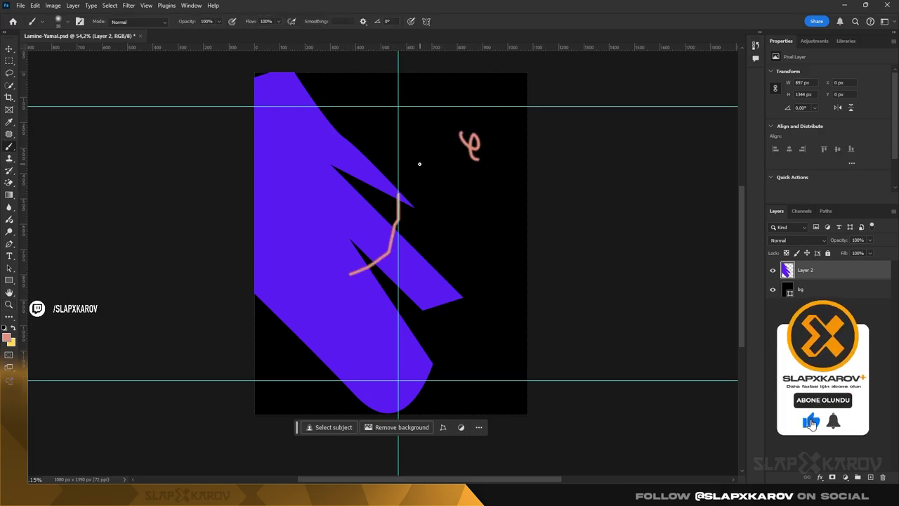
{"action": "left_click_drag", "start_coordinate": [276, 396], "coordinate": [295, 395]}
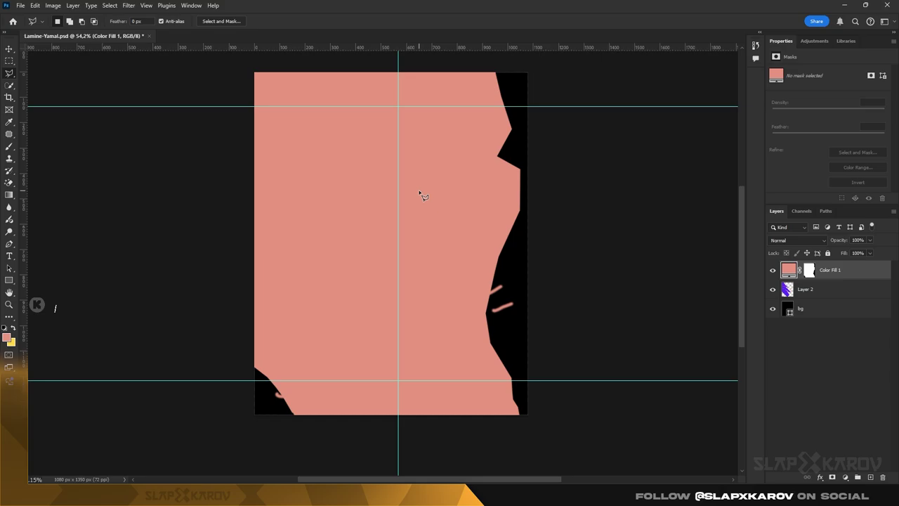
Scale the salmon Color Fill 1 shape to about 38%, rotate it about -6.2°, and place it over the left half of the canvas
{"action": "key", "text": "ctrl+space"}
{"action": "left_click_drag", "start_coordinate": [429, 201], "coordinate": [416, 201]}
{"action": "key", "text": "ctrl+t"}
{"action": "scroll", "coordinate": [351, 182], "scroll_direction": "up", "scroll_amount": 1}
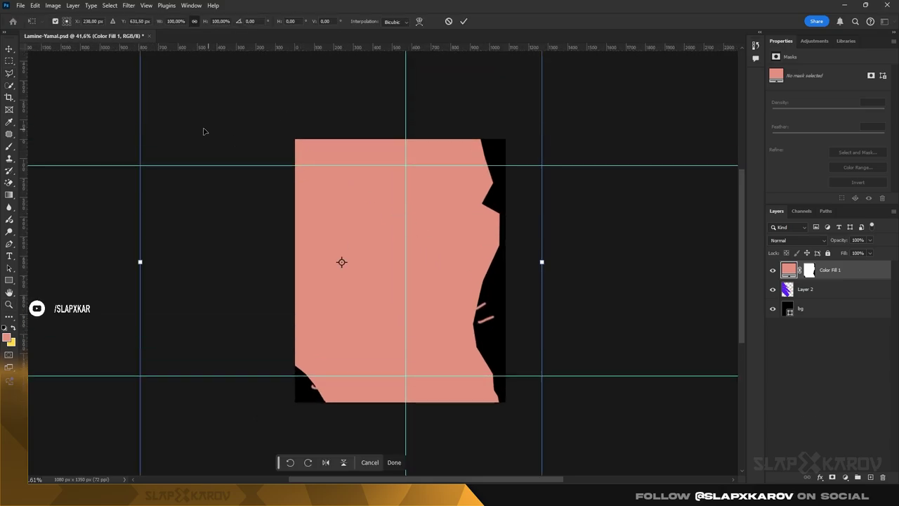
{"action": "left_click_drag", "start_coordinate": [203, 131], "coordinate": [345, 310]}
{"action": "left_click_drag", "start_coordinate": [391, 357], "coordinate": [349, 245]}
{"action": "left_click_drag", "start_coordinate": [354, 180], "coordinate": [341, 182]}
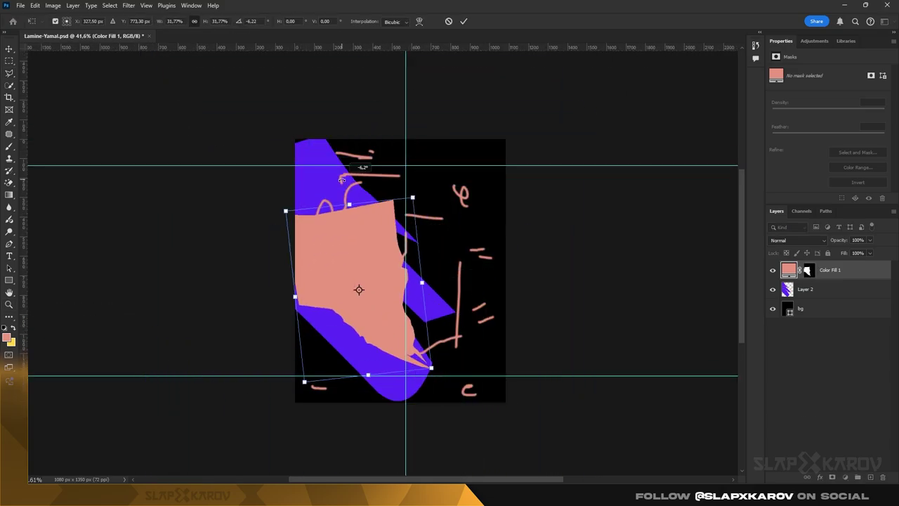
{"action": "left_click_drag", "start_coordinate": [286, 208], "coordinate": [259, 177]}
{"action": "mouse_move", "coordinate": [360, 232]}
{"action": "left_mouse_down"}
{"action": "mouse_move", "coordinate": [325, 200]}
{"action": "mouse_move", "coordinate": [351, 219]}
{"action": "left_mouse_up"}
{"action": "left_click_drag", "start_coordinate": [248, 166], "coordinate": [270, 184]}
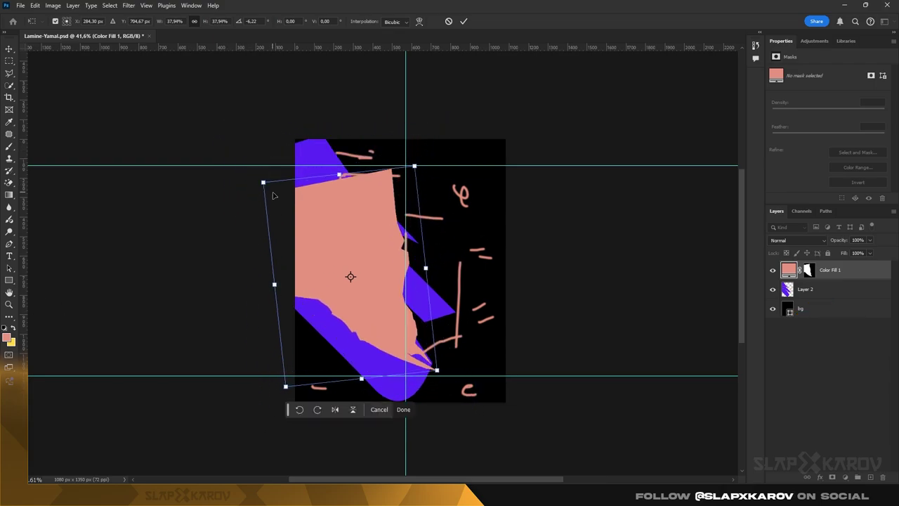
{"action": "left_click_drag", "start_coordinate": [342, 226], "coordinate": [402, 258]}
Hide Layer 2 and shift the salmon Color Fill 1 shape slightly to the left
{"action": "left_click", "coordinate": [13, 49]}
{"action": "left_click", "coordinate": [816, 290]}
{"action": "left_click", "coordinate": [773, 289]}
{"action": "key", "text": "ctrl+space"}
{"action": "left_click", "coordinate": [836, 270]}
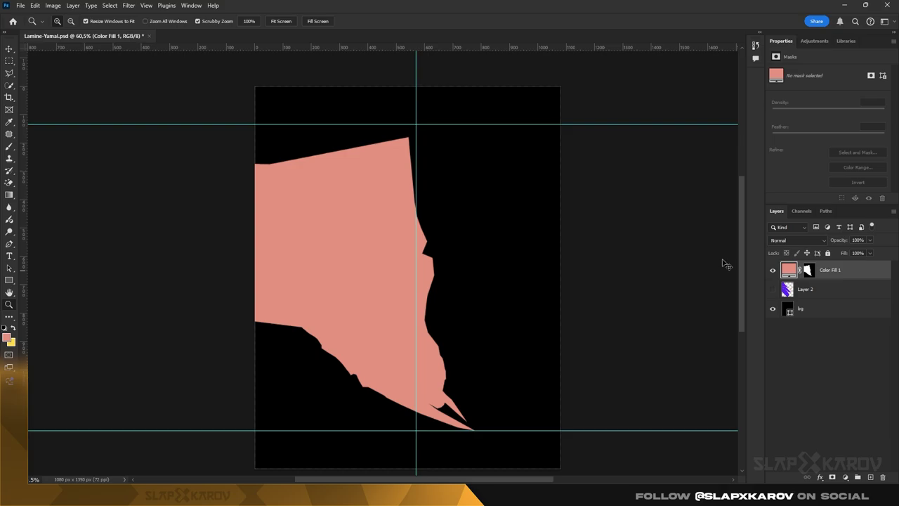
{"action": "key", "text": "ctrl+t"}
{"action": "mouse_move", "coordinate": [376, 213]}
{"action": "left_mouse_down"}
{"action": "mouse_move", "coordinate": [357, 215]}
{"action": "mouse_move", "coordinate": [399, 213]}
{"action": "mouse_move", "coordinate": [349, 215]}
{"action": "left_mouse_up"}
{"action": "key", "text": "Return"}
Select a jagged area above the salmon shape and paint white on the Color Fill 1 mask to extend the shape to the canvas top
{"action": "key", "text": "l"}
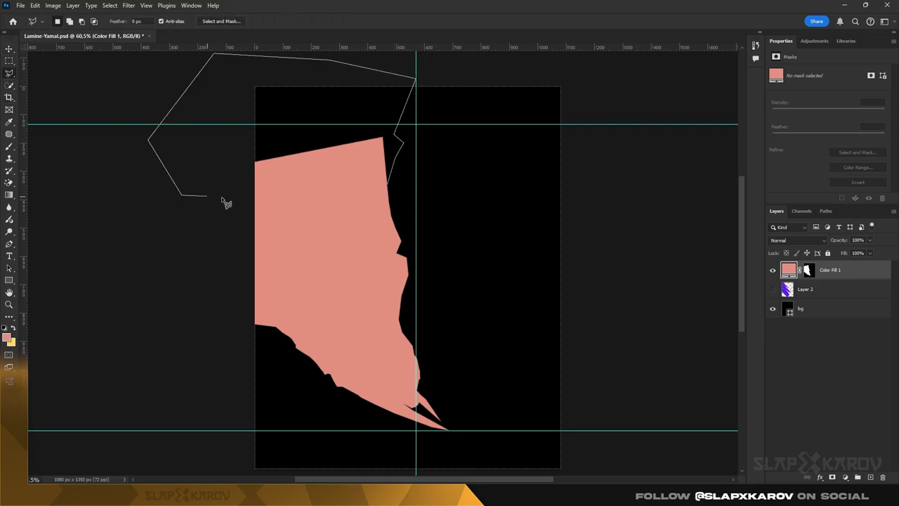
{"action": "double_click", "coordinate": [394, 192]}
{"action": "key", "text": "b"}
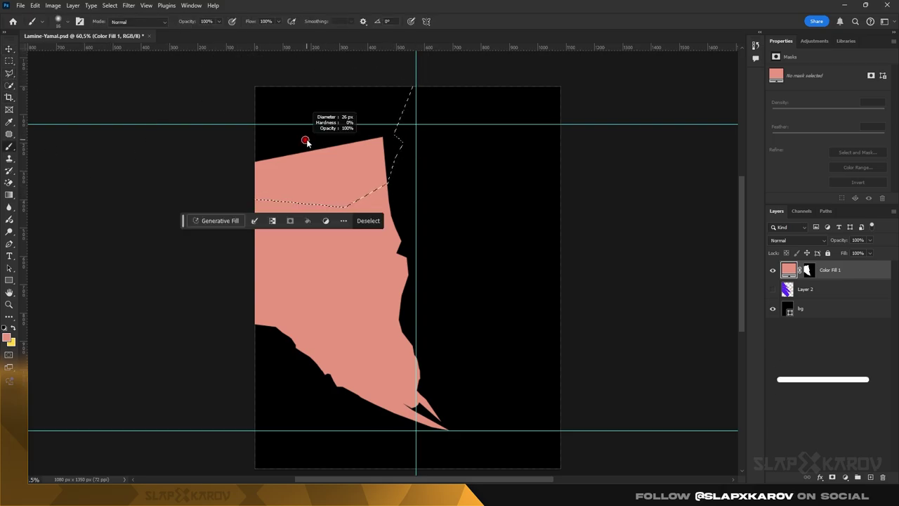
{"action": "right_click", "coordinate": [300, 149]}
{"action": "left_click", "coordinate": [299, 152]}
{"action": "left_click", "coordinate": [809, 270]}
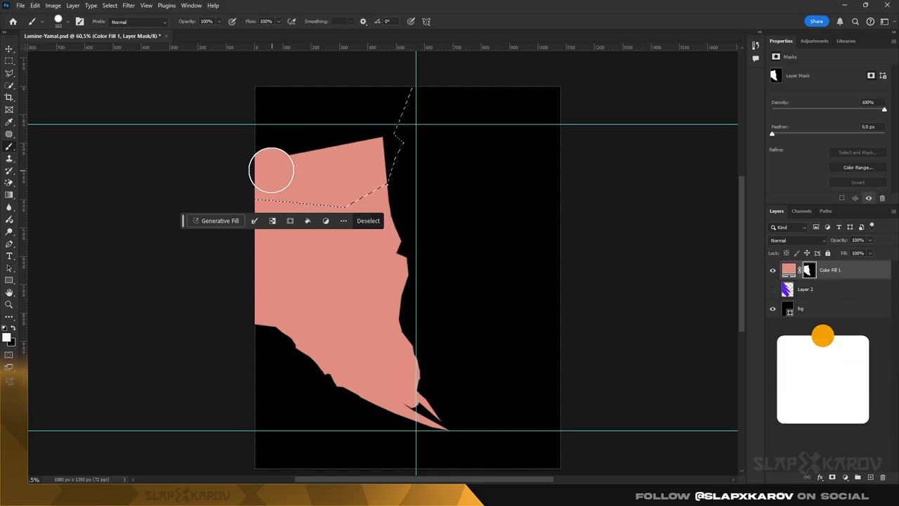
{"action": "mouse_move", "coordinate": [271, 171]}
{"action": "left_mouse_down"}
{"action": "mouse_move", "coordinate": [396, 95]}
{"action": "mouse_move", "coordinate": [361, 123]}
{"action": "mouse_move", "coordinate": [384, 168]}
{"action": "mouse_move", "coordinate": [407, 141]}
{"action": "left_mouse_up"}
{"action": "key", "text": "m"}
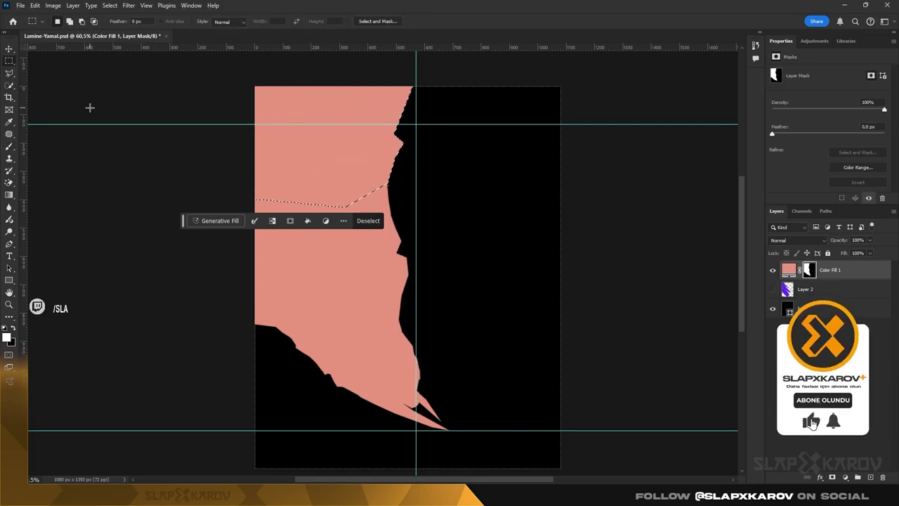
{"action": "left_click", "coordinate": [88, 106]}
Duplicate the Color Fill 1 layer
{"action": "key", "text": "z"}
{"action": "left_click_drag", "start_coordinate": [345, 182], "coordinate": [338, 177]}
{"action": "key", "text": "ctrl+j"}
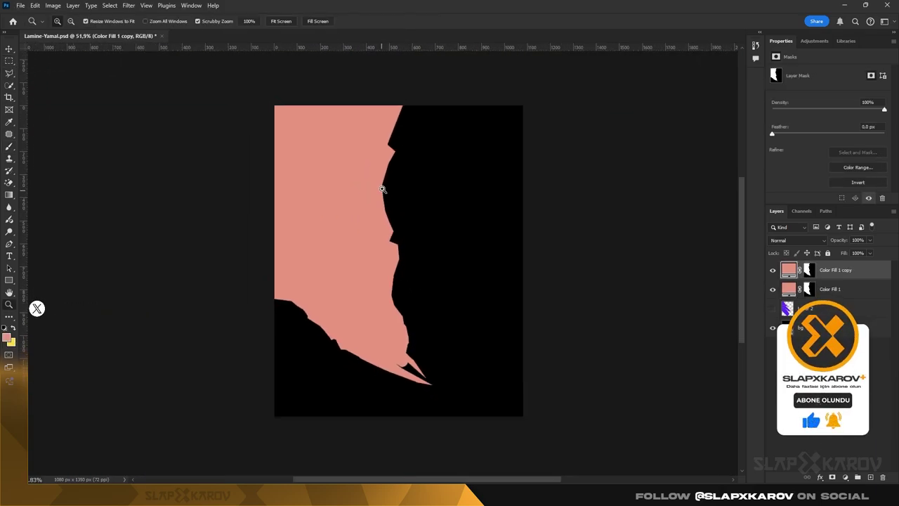
{"action": "left_click_drag", "start_coordinate": [390, 89], "coordinate": [341, 271]}
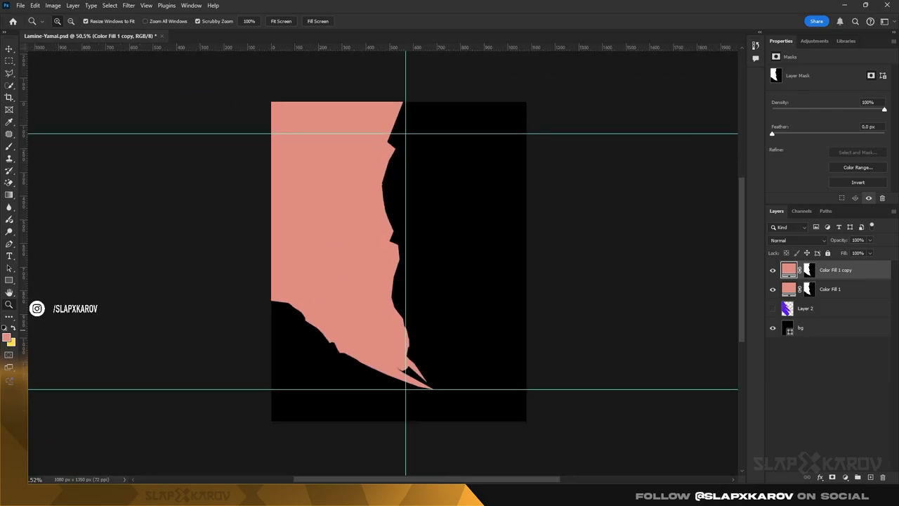
Open the player photo QndAxbYkg6.jpg, sample the jersey's navy, and recolour the bg rectangle to 243374
{"action": "left_click_drag", "start_coordinate": [251, 177], "coordinate": [361, 61]}
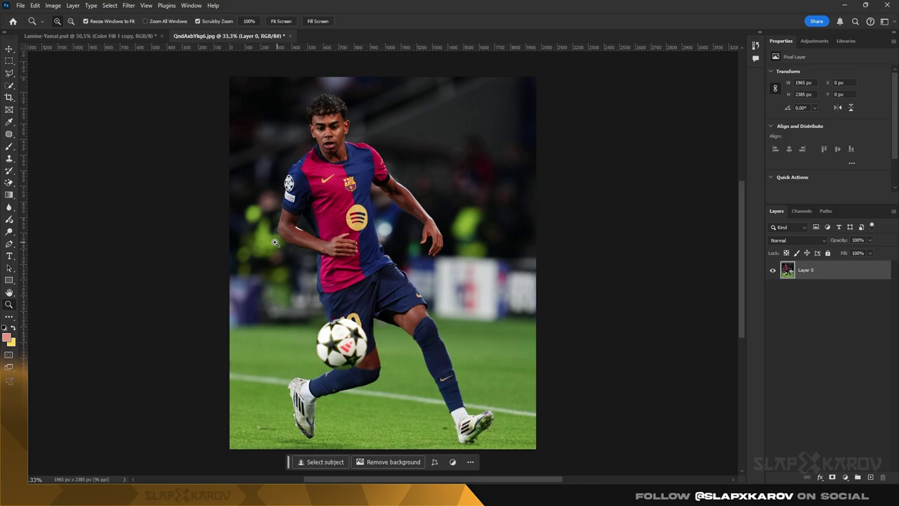
{"action": "left_click", "coordinate": [6, 337]}
{"action": "left_click", "coordinate": [370, 236]}
{"action": "left_click", "coordinate": [757, 238]}
{"action": "left_click", "coordinate": [91, 36]}
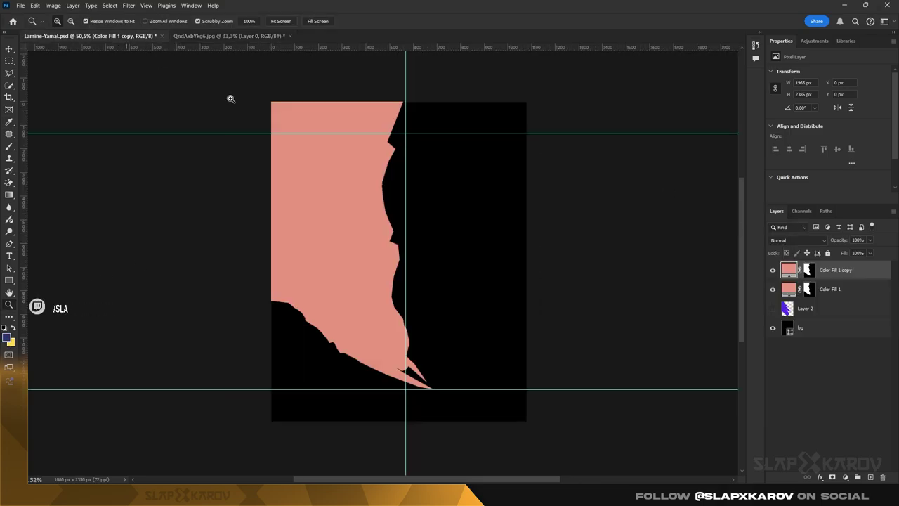
{"action": "double_click", "coordinate": [787, 327]}
{"action": "type", "text": "243374"}
{"action": "left_click", "coordinate": [759, 238]}
Sample the jersey's crimson in the player photo and set the Color Fill 1 copy layer's colour to ca264b
{"action": "left_click", "coordinate": [218, 36]}
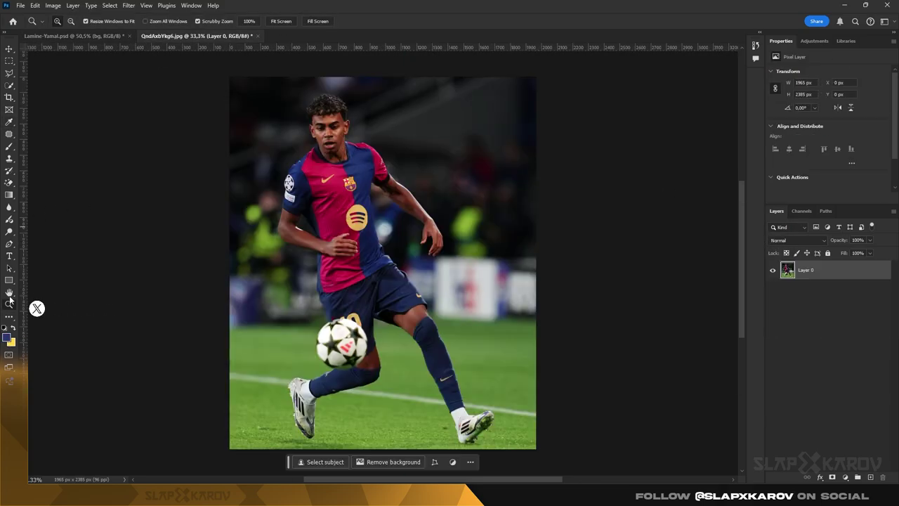
{"action": "left_click", "coordinate": [7, 337]}
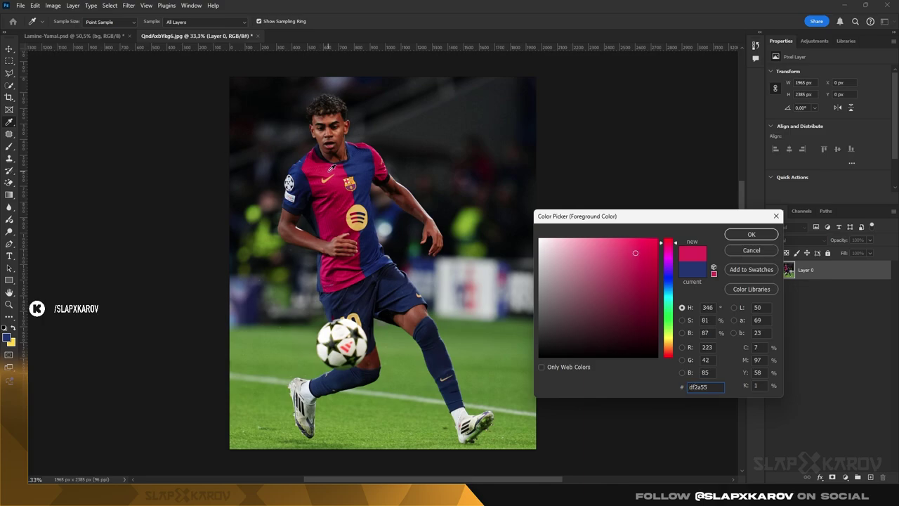
{"action": "left_click", "coordinate": [751, 234]}
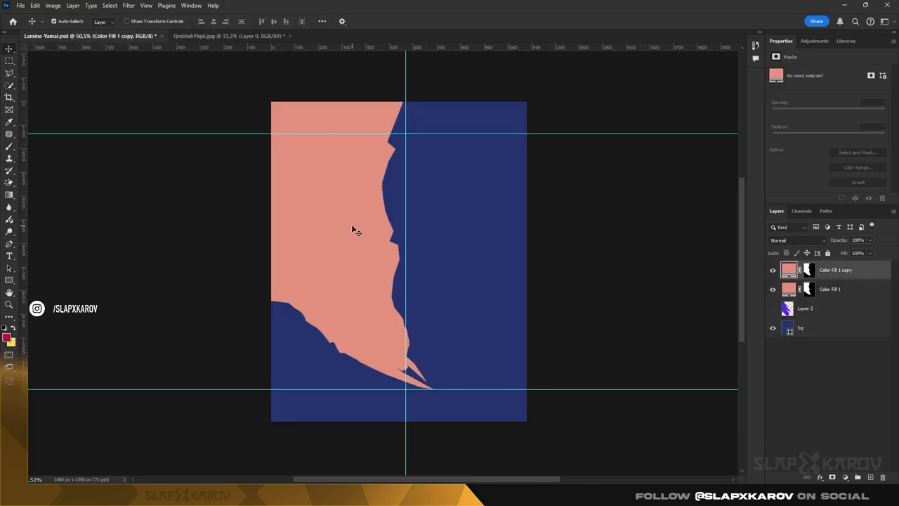
{"action": "left_click", "coordinate": [787, 281]}
{"action": "double_click", "coordinate": [789, 271]}
{"action": "type", "text": "ca264b"}
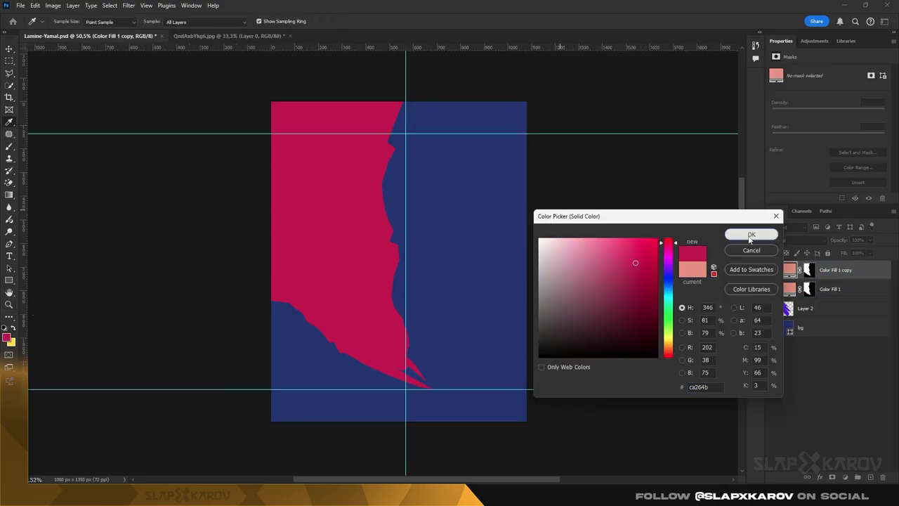
{"action": "left_click", "coordinate": [751, 233]}
Mask out the background of the photo QndAxbYkg6.jpg around the player and ball, and convert the cutout to a smart object
{"action": "key", "text": "z"}
{"action": "left_click", "coordinate": [257, 37]}
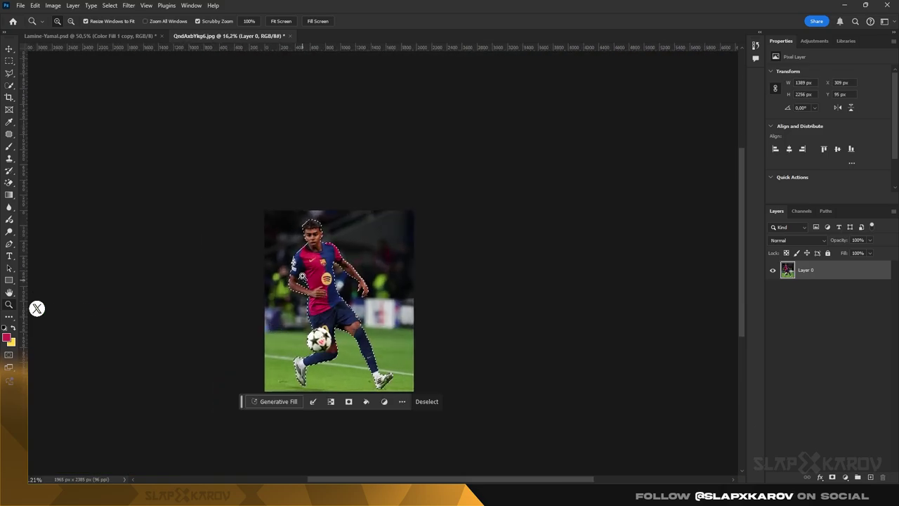
{"action": "left_click", "coordinate": [833, 477]}
{"action": "right_click", "coordinate": [841, 273]}
{"action": "left_click", "coordinate": [834, 203]}
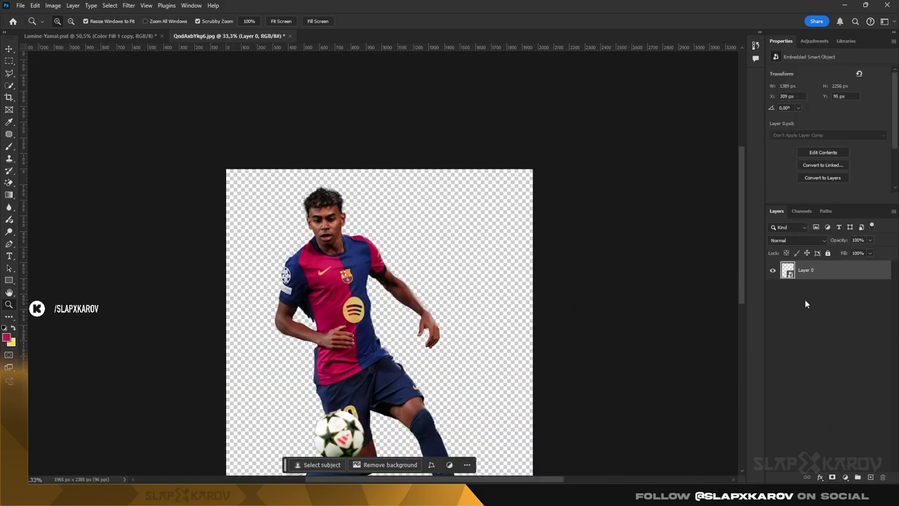
Bring the player cutout into the poster, scale it to about 50%, rotate it about 13.4°, and place it on the right side
{"action": "left_click", "coordinate": [113, 36]}
{"action": "left_click_drag", "start_coordinate": [448, 251], "coordinate": [492, 277]}
{"action": "key", "text": "ctrl+v"}
{"action": "key", "text": "ctrl+t"}
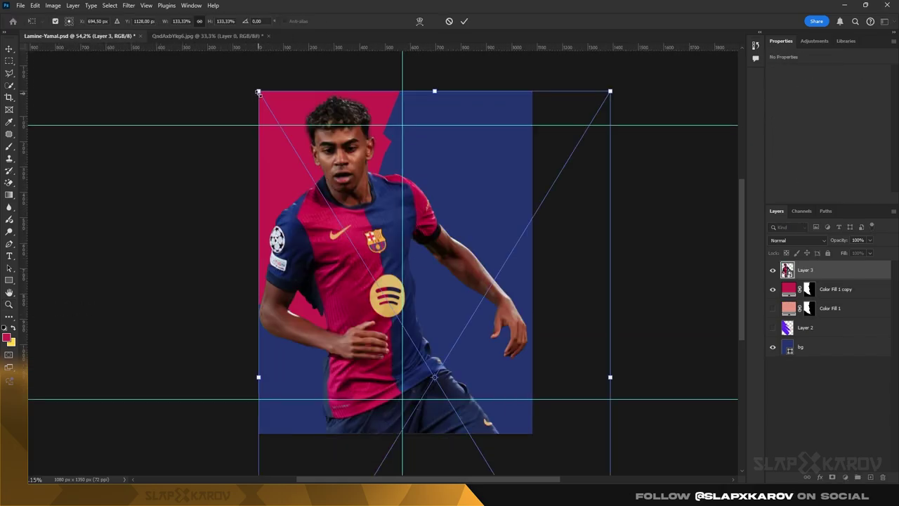
{"action": "left_click_drag", "start_coordinate": [259, 91], "coordinate": [405, 277]}
{"action": "left_click_drag", "start_coordinate": [413, 229], "coordinate": [446, 247]}
{"action": "left_click_drag", "start_coordinate": [429, 298], "coordinate": [463, 230]}
{"action": "left_click_drag", "start_coordinate": [432, 204], "coordinate": [452, 215]}
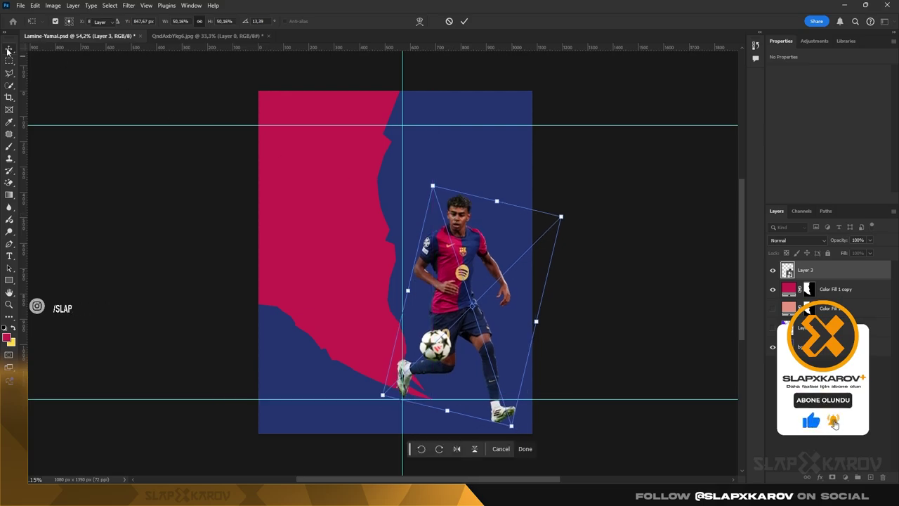
{"action": "key", "text": "Return"}
Open the second player photo 7Uic4Cyp8d.jpg as a separate document
{"action": "key", "text": "z"}
{"action": "left_click", "coordinate": [436, 283]}
{"action": "left_click_drag", "start_coordinate": [359, 91], "coordinate": [365, 60]}
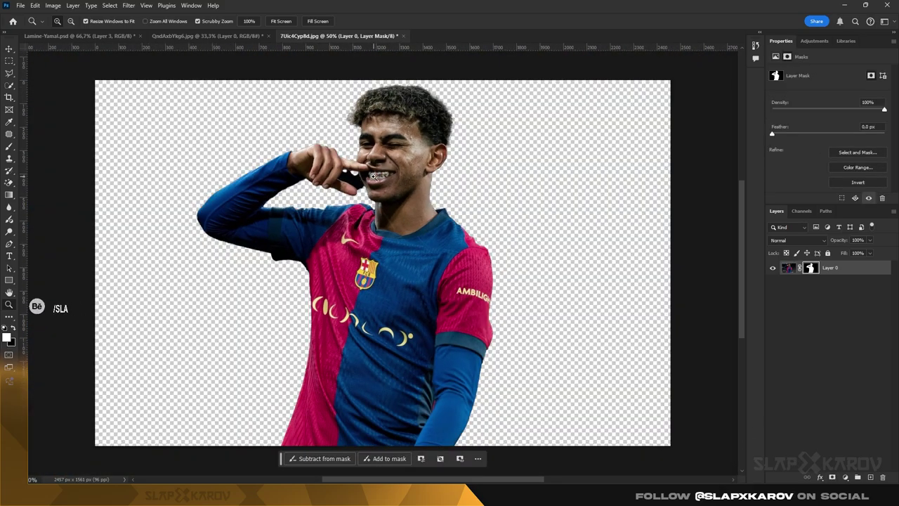
Mask out part of the dark background between the hand and the mouth with a small Hard Round brush in black
{"action": "left_click_drag", "start_coordinate": [375, 175], "coordinate": [404, 177]}
{"action": "key", "text": "b"}
{"action": "right_click", "coordinate": [404, 210]}
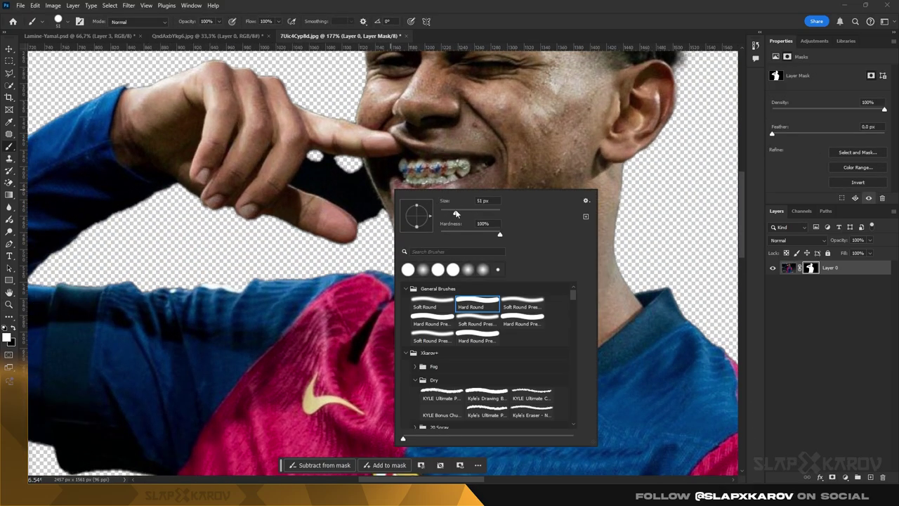
{"action": "left_click", "coordinate": [341, 185]}
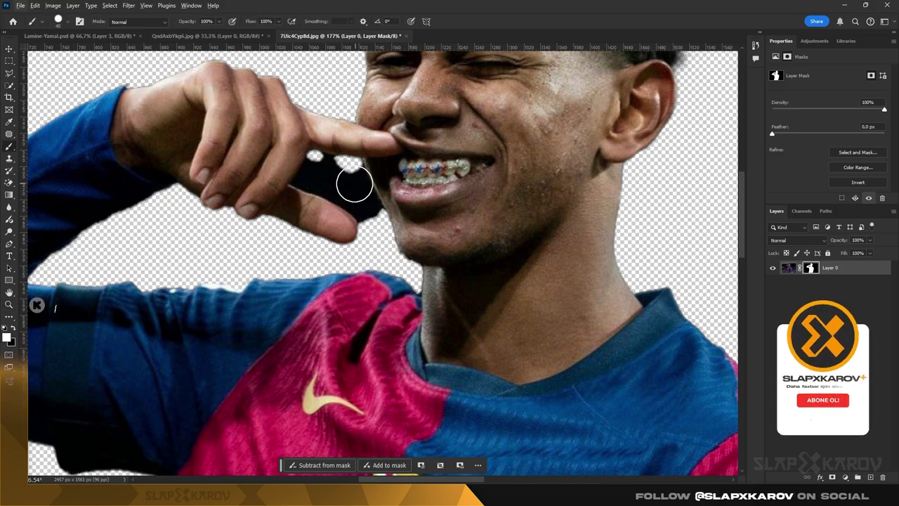
{"action": "scroll", "coordinate": [353, 184], "scroll_direction": "down", "scroll_amount": 2}
{"action": "scroll", "coordinate": [352, 182], "scroll_direction": "up", "scroll_amount": 3}
{"action": "mouse_move", "coordinate": [353, 183]}
{"action": "left_mouse_down", "text": "alt"}
{"action": "mouse_move", "coordinate": [338, 180]}
{"action": "mouse_move", "coordinate": [347, 178]}
{"action": "left_mouse_up", "text": "alt"}
{"action": "key", "text": "x"}
{"action": "left_click_drag", "start_coordinate": [330, 175], "coordinate": [364, 191], "text": "alt"}
{"action": "key", "text": "z"}
Outline the gap between the fingers and the chin with the Polygonal Lasso and paint the enclosed area black on the layer mask
{"action": "left_click", "coordinate": [9, 73]}
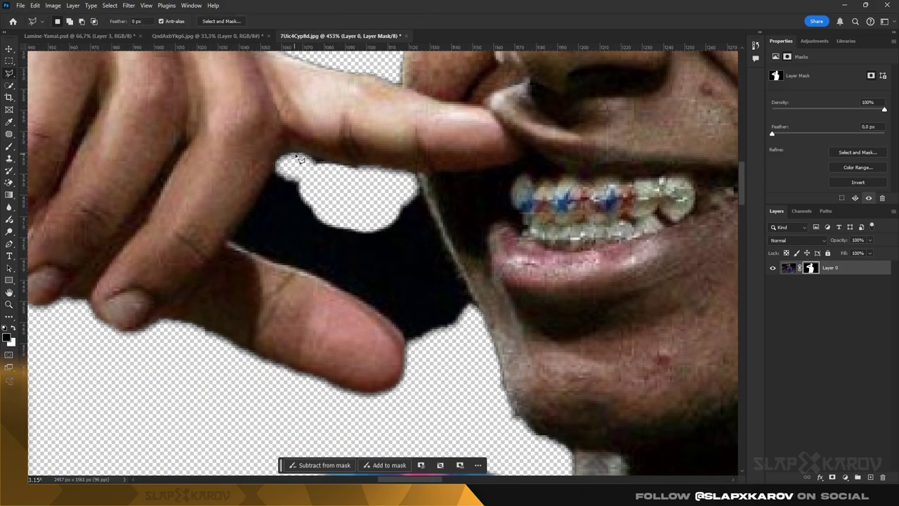
{"action": "left_click", "coordinate": [303, 155]}
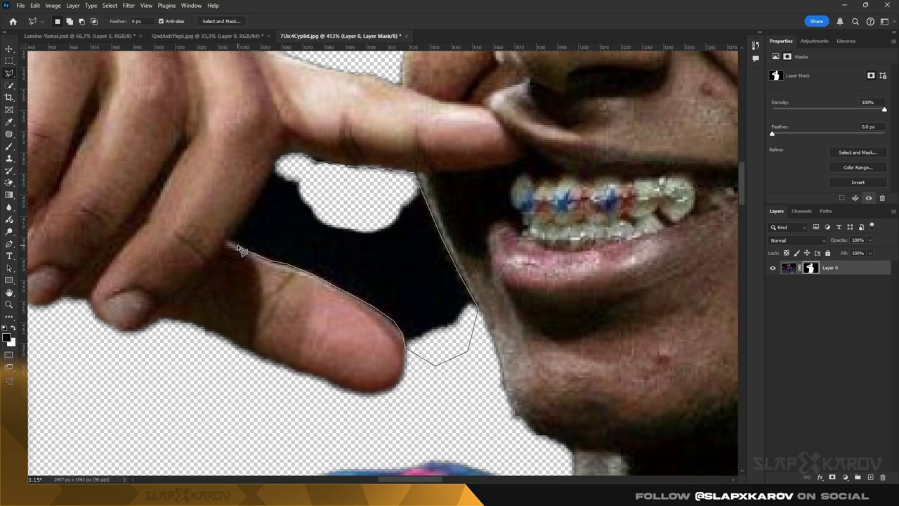
{"action": "left_click", "coordinate": [307, 164]}
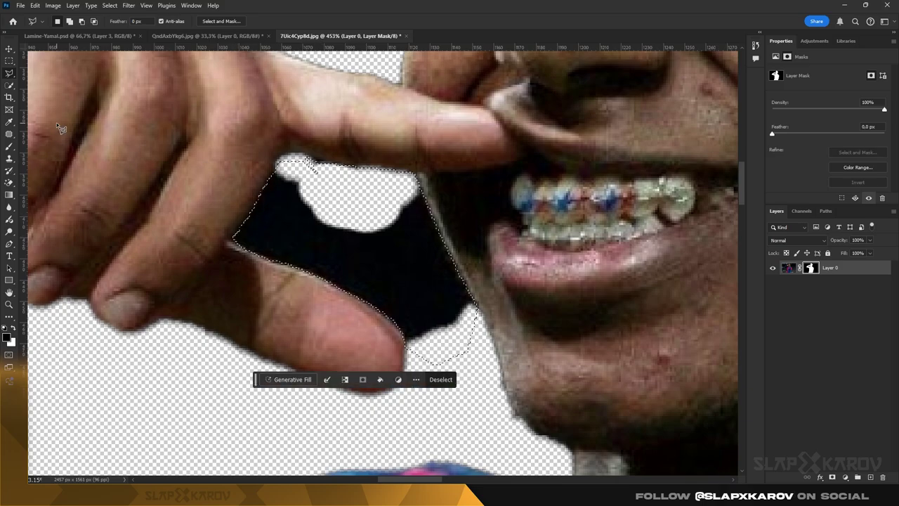
{"action": "key", "text": "b"}
{"action": "mouse_move", "coordinate": [307, 165]}
{"action": "left_mouse_down"}
{"action": "mouse_move", "coordinate": [287, 176]}
{"action": "mouse_move", "coordinate": [321, 255]}
{"action": "mouse_move", "coordinate": [275, 216]}
{"action": "left_mouse_up"}
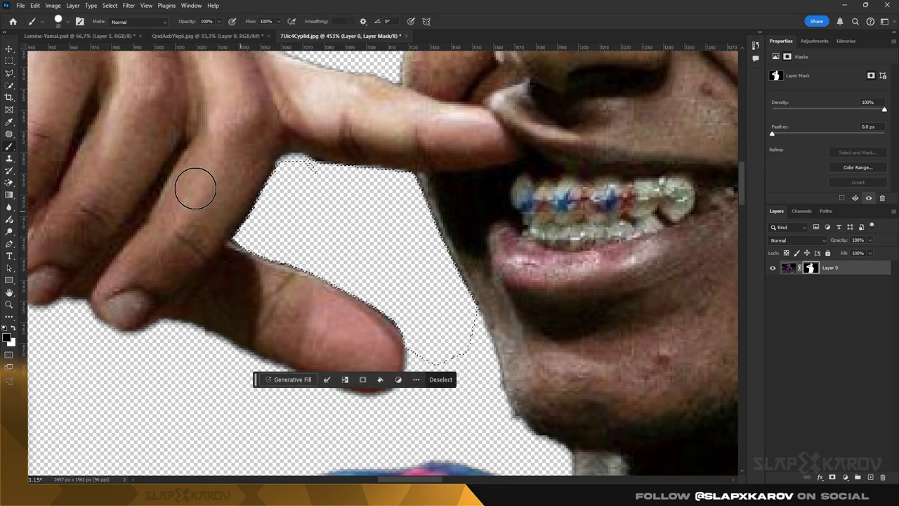
{"action": "key", "text": "ctrl+d"}
Convert the masked player layer to a smart object
{"action": "key", "text": "z"}
{"action": "key", "text": "ctrl+0"}
{"action": "right_click", "coordinate": [836, 270]}
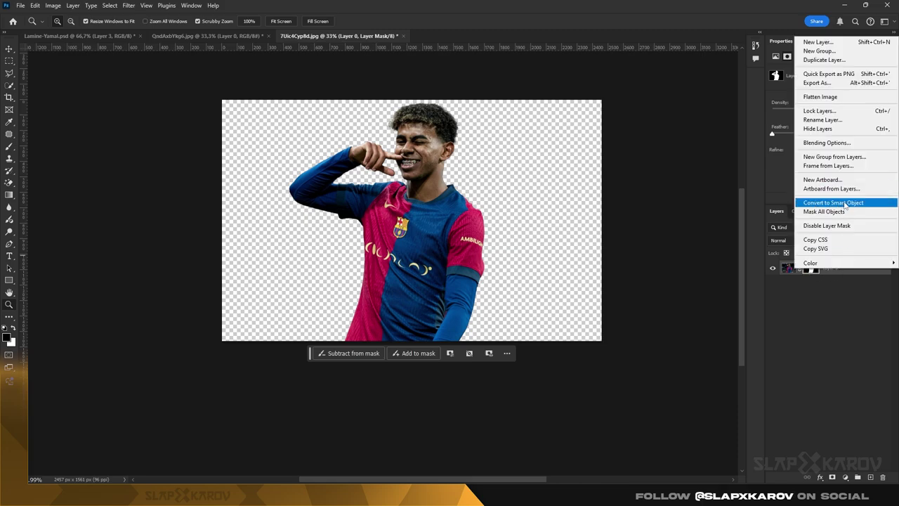
{"action": "left_click", "coordinate": [846, 203]}
Switch to the Lamine-Yamal.psd poster and delete the hidden Color Fill 1 and Layer 2 layers
{"action": "left_click", "coordinate": [100, 36]}
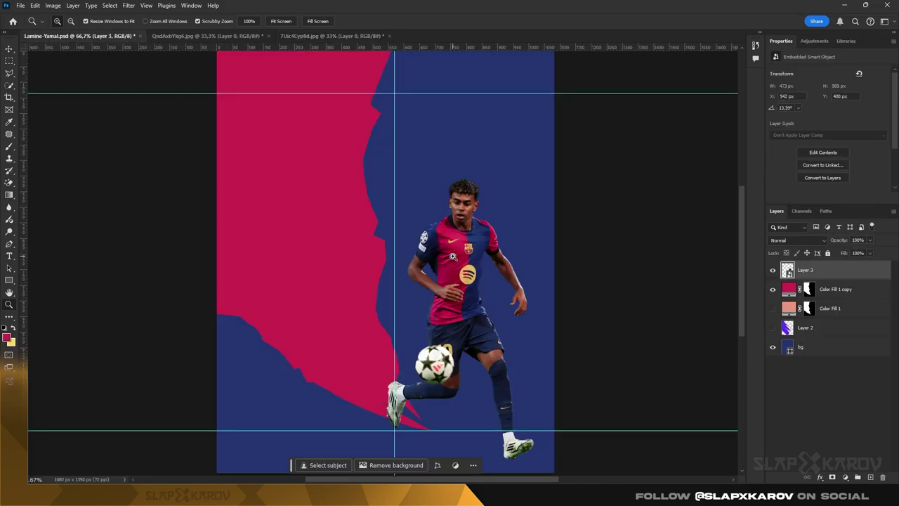
{"action": "key", "text": "ctrl+0"}
{"action": "left_click", "coordinate": [815, 309]}
{"action": "key", "text": "Delete"}
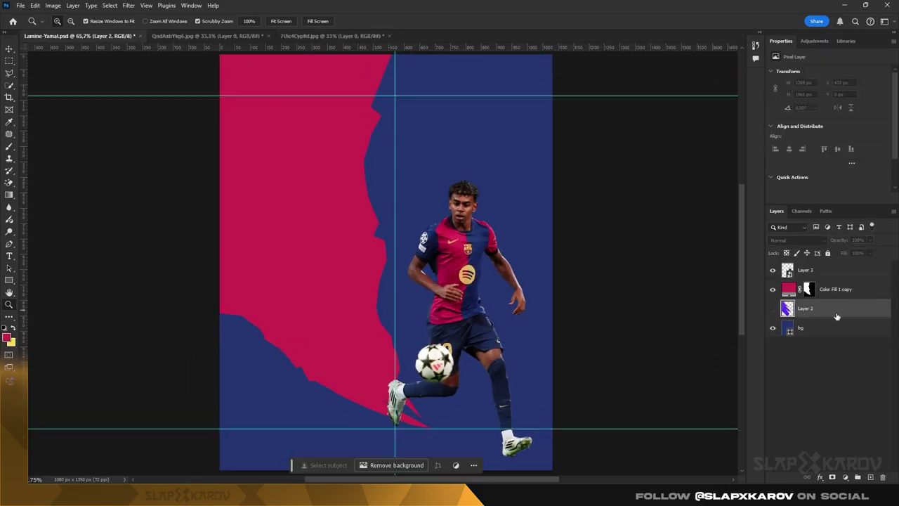
{"action": "key", "text": "Delete"}
Paste the smiling player's cutout above Layer 3 in the poster and flip it horizontally
{"action": "left_click", "coordinate": [815, 270]}
{"action": "key", "text": "ctrl+v"}
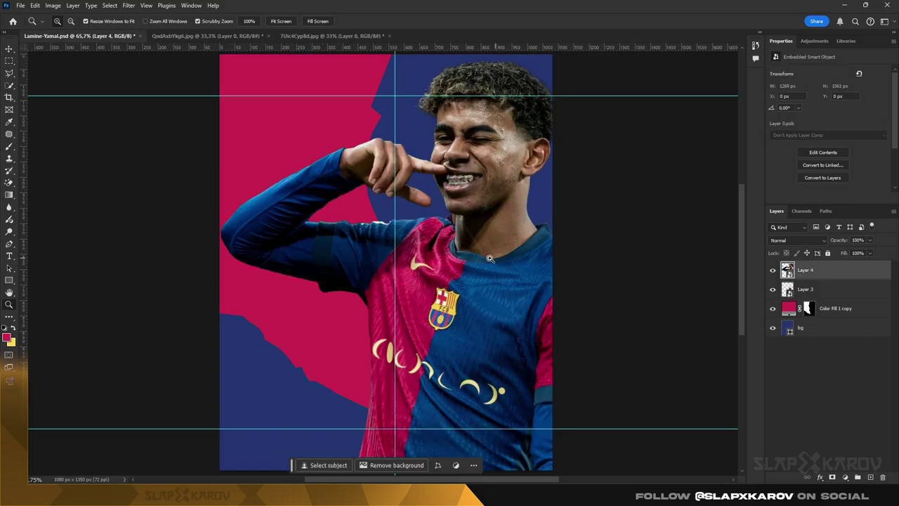
{"action": "left_click_drag", "start_coordinate": [445, 202], "coordinate": [415, 204]}
{"action": "key", "text": "ctrl+t"}
{"action": "right_click", "coordinate": [414, 203]}
{"action": "left_click", "coordinate": [444, 375]}
Scale the flipped cutout to about 96%, tilt it about 10° clockwise, and place it near the middle of the poster
{"action": "left_click_drag", "start_coordinate": [361, 378], "coordinate": [421, 391]}
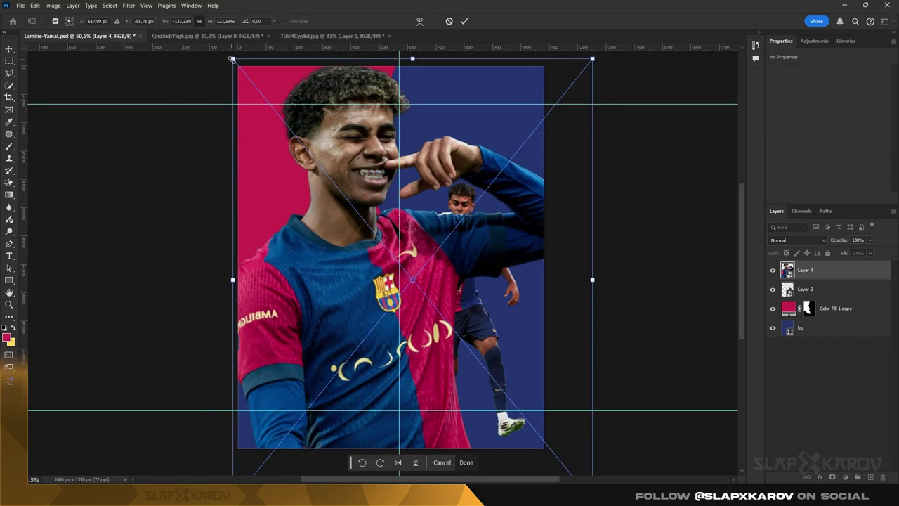
{"action": "left_click_drag", "start_coordinate": [232, 61], "coordinate": [283, 120]}
{"action": "left_click_drag", "start_coordinate": [390, 115], "coordinate": [418, 114]}
{"action": "left_click_drag", "start_coordinate": [408, 180], "coordinate": [407, 168]}
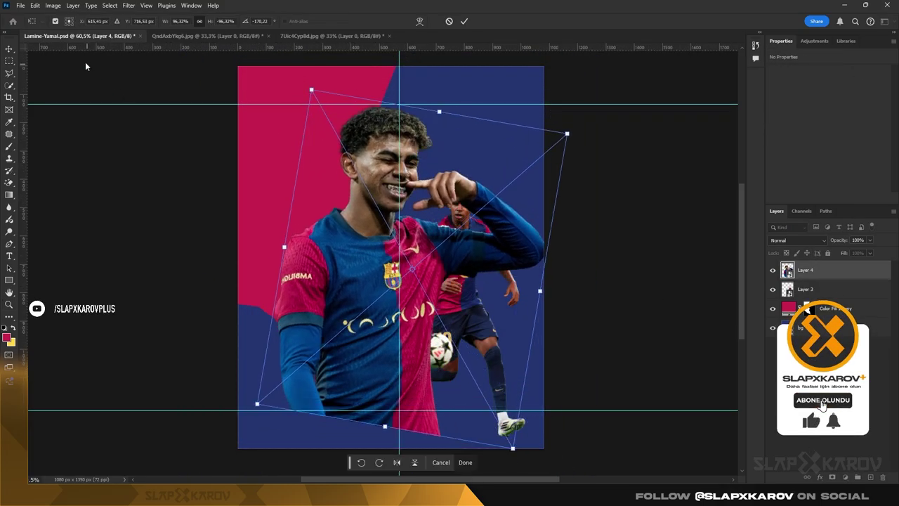
{"action": "left_click", "coordinate": [9, 49]}
Move Layer 4 below Layer 3 and mask it with the outline of the crimson shape
{"action": "left_click_drag", "start_coordinate": [820, 270], "coordinate": [820, 296]}
{"action": "left_click", "coordinate": [809, 308], "text": "ctrl"}
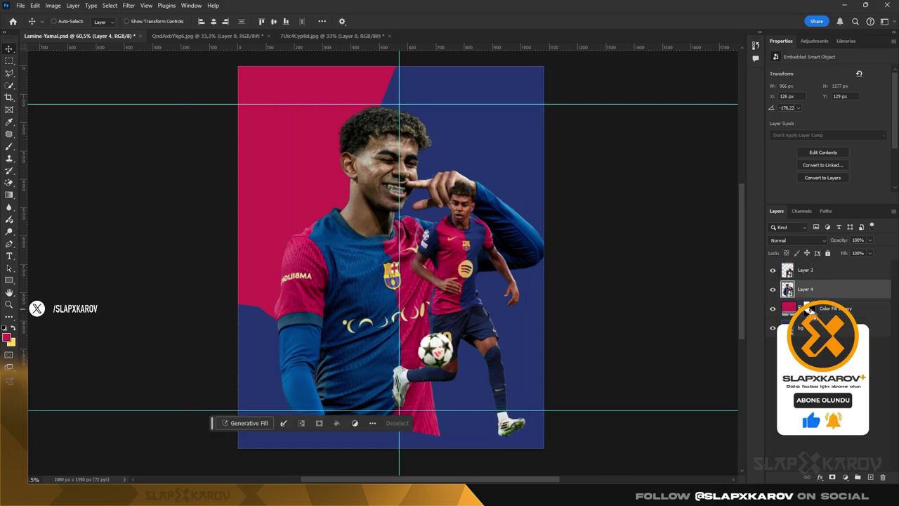
{"action": "left_click", "coordinate": [833, 477]}
Paint white on Layer 4's mask to restore the player's face, hair, hand, arm and jersey beyond the crimson shape's vertical edge
{"action": "key", "text": "b"}
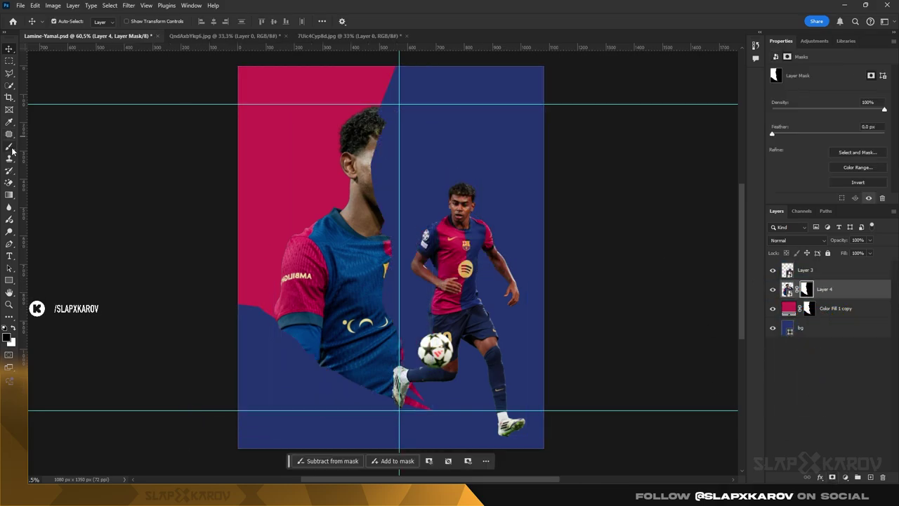
{"action": "key", "text": "x"}
{"action": "mouse_move", "coordinate": [366, 134]}
{"action": "left_mouse_down"}
{"action": "mouse_move", "coordinate": [425, 171]}
{"action": "mouse_move", "coordinate": [407, 324]}
{"action": "mouse_move", "coordinate": [380, 325]}
{"action": "left_mouse_up"}
{"action": "mouse_move", "coordinate": [446, 317]}
{"action": "left_mouse_down"}
{"action": "mouse_move", "coordinate": [439, 274]}
{"action": "mouse_move", "coordinate": [449, 226]}
{"action": "mouse_move", "coordinate": [503, 199]}
{"action": "mouse_move", "coordinate": [518, 221]}
{"action": "mouse_move", "coordinate": [507, 301]}
{"action": "mouse_move", "coordinate": [531, 260]}
{"action": "left_mouse_up"}
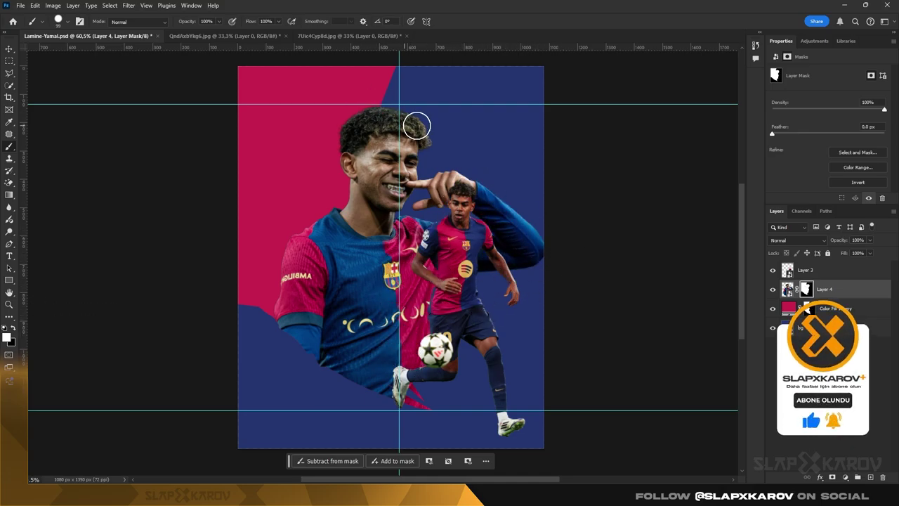
{"action": "left_click_drag", "start_coordinate": [416, 126], "coordinate": [447, 134]}
Hide the guides and nudge the large player cutout 20 px to the left
{"action": "key", "text": "ctrl+h"}
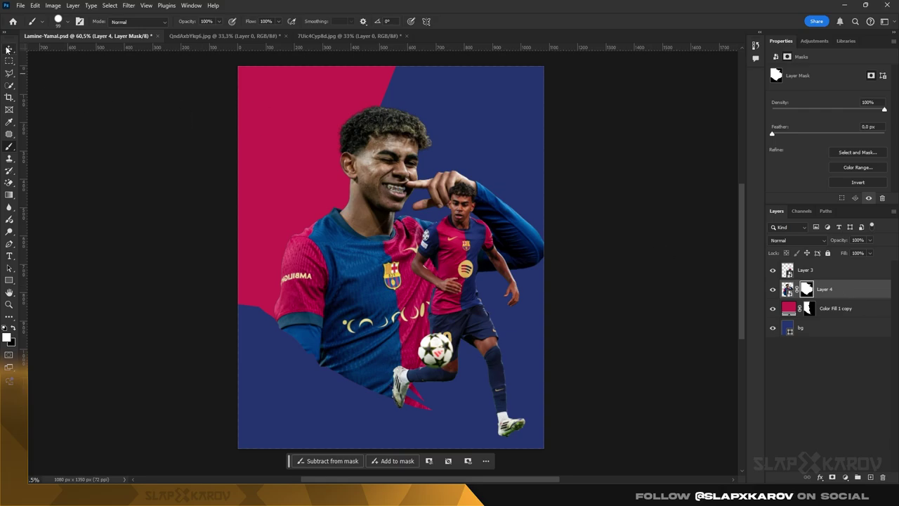
{"action": "left_click", "coordinate": [9, 50]}
{"action": "key", "text": "shift+Left"}
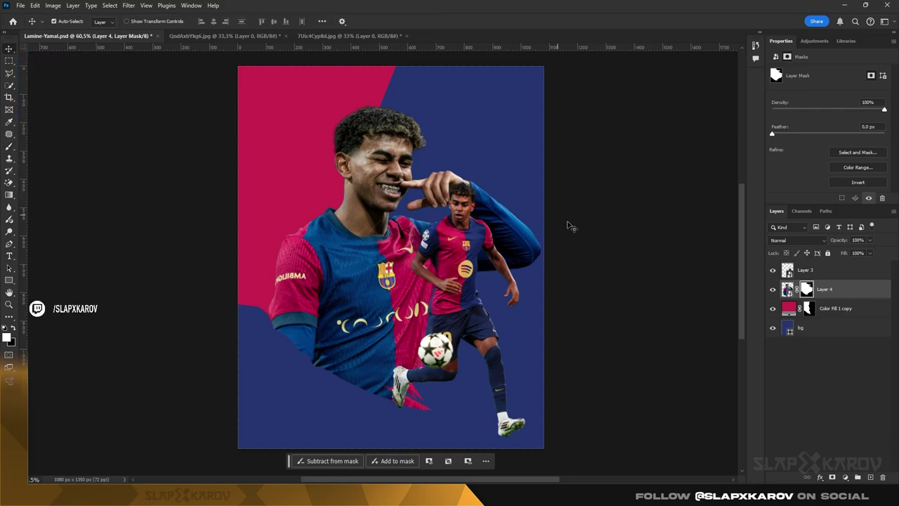
Trim Layer 4's mask in black along the crimson shape's lower edge, using the inverted selection of that shape's mask
{"action": "left_click", "coordinate": [810, 308], "text": "ctrl"}
{"action": "key", "text": "ctrl+shift+i"}
{"action": "key", "text": "b"}
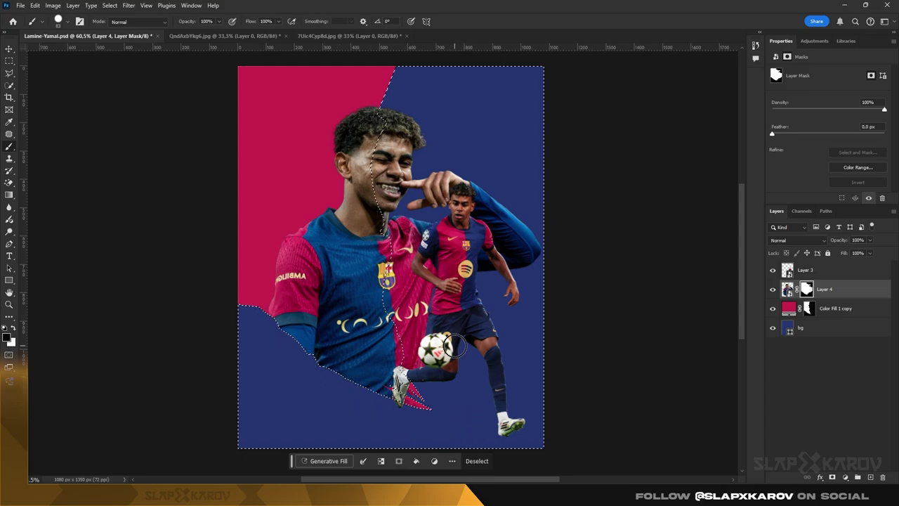
{"action": "key", "text": "ctrl+d"}
Open the contents of Layer 4's smart object and lasso the sponsor lettering across the front of the jersey
{"action": "key", "text": "z"}
{"action": "mouse_move", "coordinate": [402, 250]}
{"action": "left_mouse_down"}
{"action": "mouse_move", "coordinate": [439, 250]}
{"action": "mouse_move", "coordinate": [412, 249]}
{"action": "left_mouse_up"}
{"action": "left_click_drag", "start_coordinate": [395, 330], "coordinate": [441, 333]}
{"action": "double_click", "coordinate": [789, 290]}
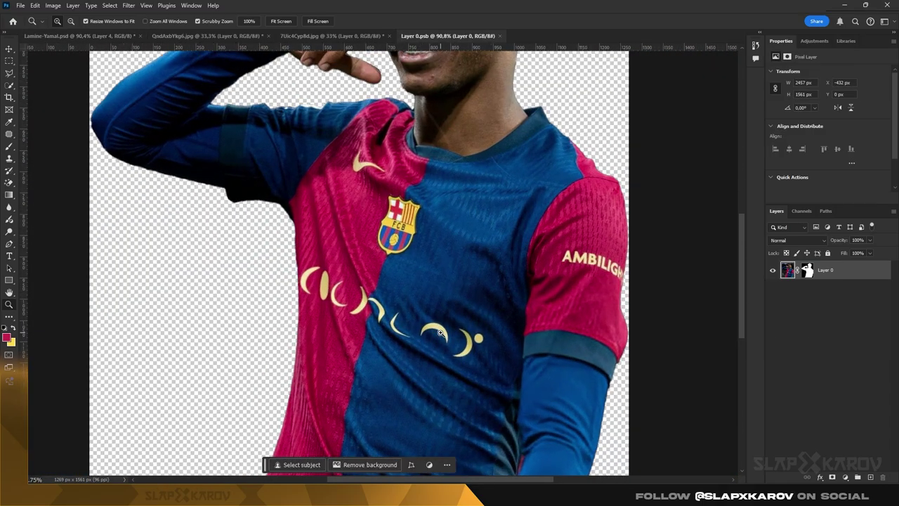
{"action": "left_click", "coordinate": [10, 85]}
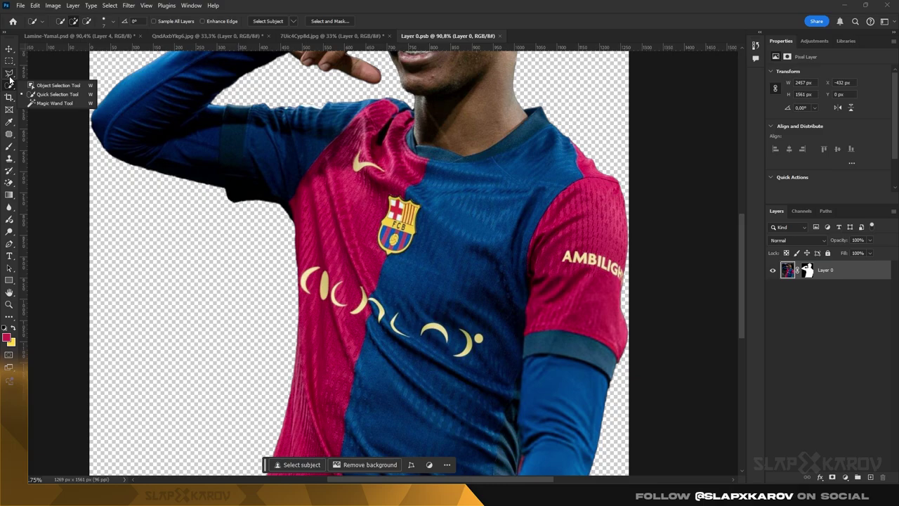
{"action": "left_click", "coordinate": [10, 73]}
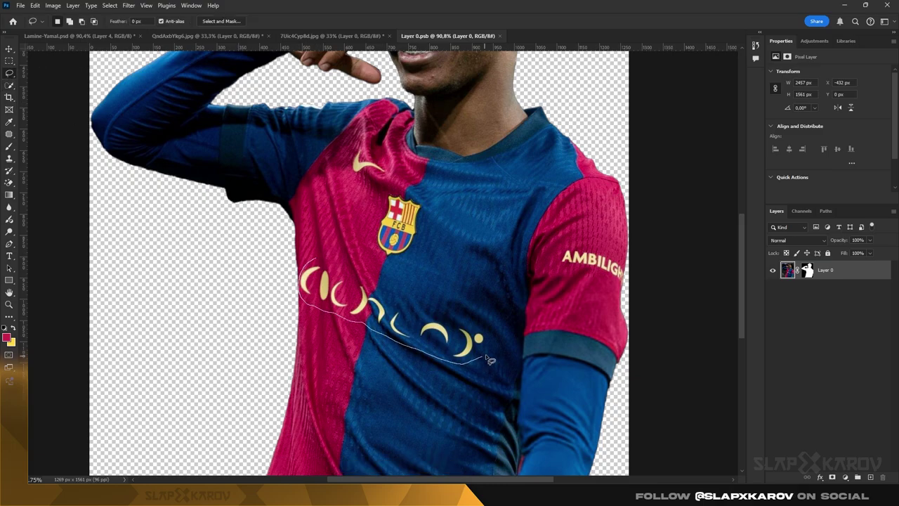
{"action": "left_click_drag", "start_coordinate": [323, 259], "coordinate": [320, 257]}
Remove the selected jersey lettering with Generative Fill without a prompt, accepting the generative AI user guidelines
{"action": "left_click", "coordinate": [318, 376]}
{"action": "left_click", "coordinate": [492, 375]}
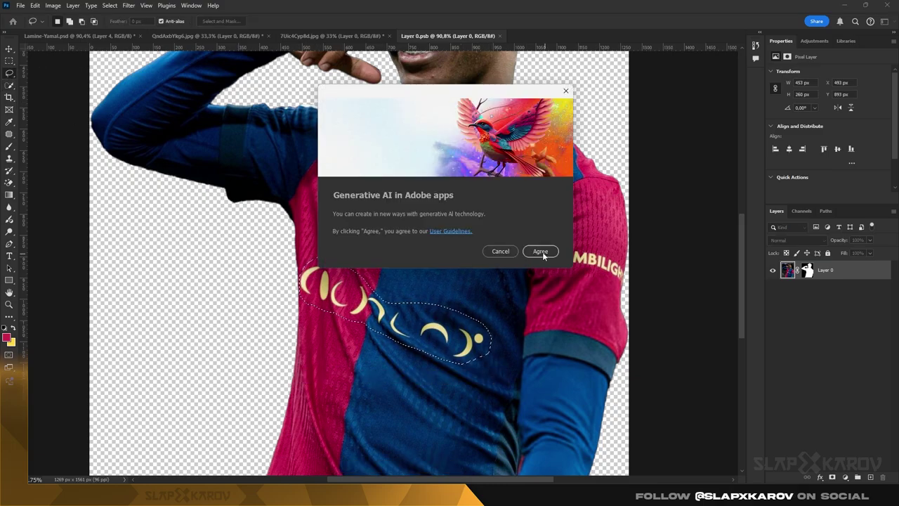
{"action": "left_click", "coordinate": [538, 307]}
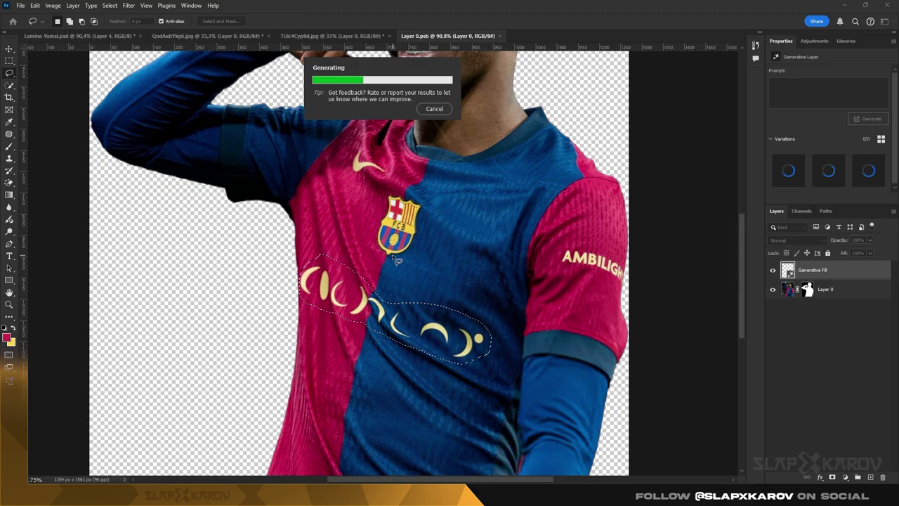
{"action": "scroll", "coordinate": [382, 257], "scroll_direction": "up", "scroll_amount": 5}
{"action": "scroll", "coordinate": [362, 245], "scroll_direction": "down", "scroll_amount": 4}
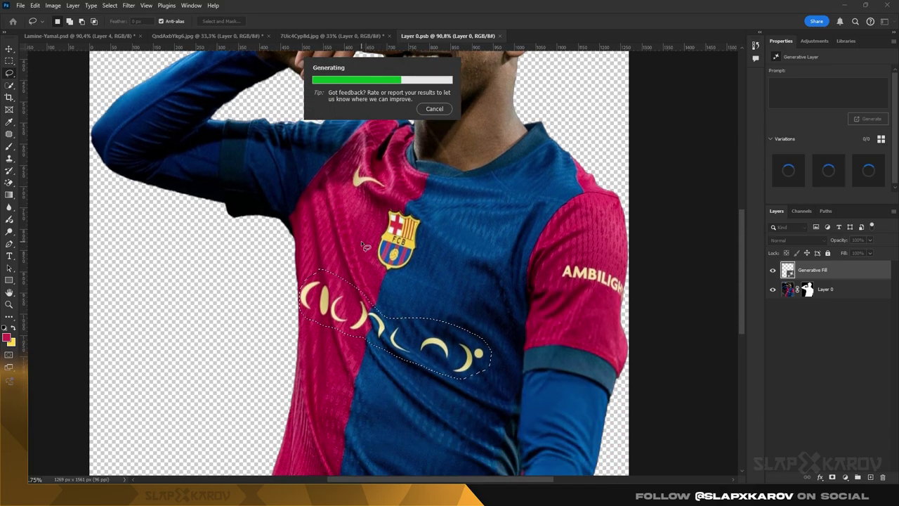
Merge the Generative Fill layer with Layer 0, then save and close the smart object's contents
{"action": "left_click", "coordinate": [833, 296], "text": "shift"}
{"action": "key", "text": "ctrl+e"}
{"action": "key", "text": "ctrl+s"}
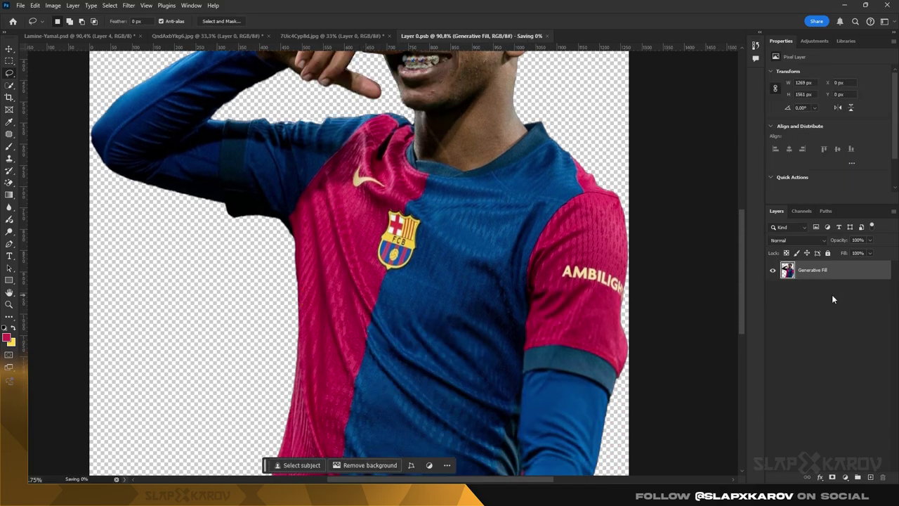
{"action": "right_click", "coordinate": [832, 274]}
{"action": "left_click", "coordinate": [839, 215]}
{"action": "key", "text": "ctrl+s"}
{"action": "left_click", "coordinate": [518, 35]}
Examine the retouched jersey, the player's face and the overall poster composition close up and at full size
{"action": "key", "text": "z"}
{"action": "mouse_move", "coordinate": [344, 252]}
{"action": "left_mouse_down"}
{"action": "mouse_move", "coordinate": [366, 254]}
{"action": "mouse_move", "coordinate": [319, 251]}
{"action": "mouse_move", "coordinate": [381, 250]}
{"action": "mouse_move", "coordinate": [344, 250]}
{"action": "left_mouse_up"}
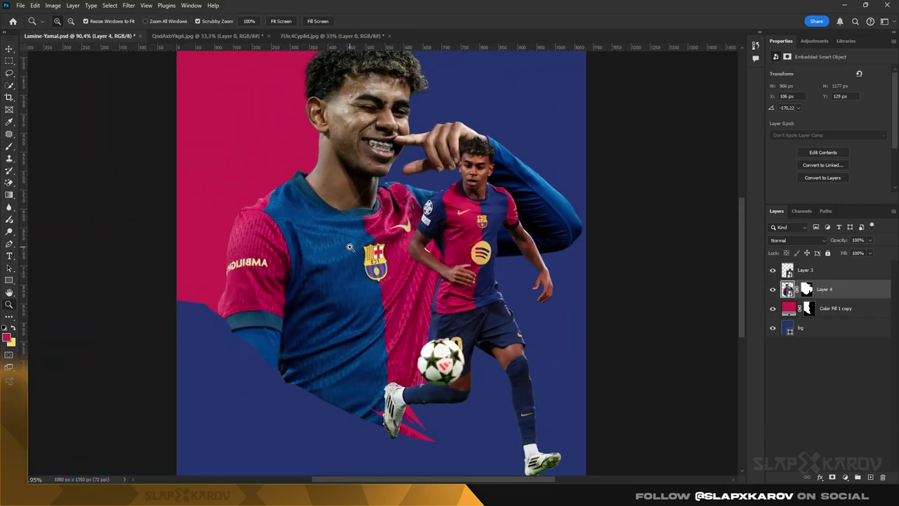
{"action": "left_click_drag", "start_coordinate": [357, 152], "coordinate": [345, 130]}
{"action": "left_click_drag", "start_coordinate": [394, 156], "coordinate": [390, 155]}
{"action": "scroll", "coordinate": [390, 155], "scroll_direction": "up", "scroll_amount": 3}
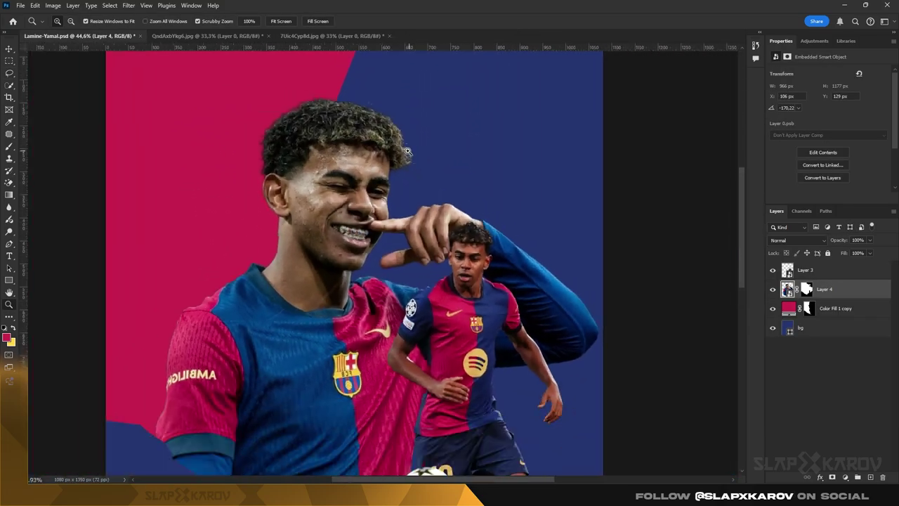
{"action": "scroll", "coordinate": [393, 154], "scroll_direction": "down", "scroll_amount": 2}
{"action": "scroll", "coordinate": [399, 153], "scroll_direction": "up", "scroll_amount": 2}
{"action": "scroll", "coordinate": [402, 154], "scroll_direction": "down", "scroll_amount": 3}
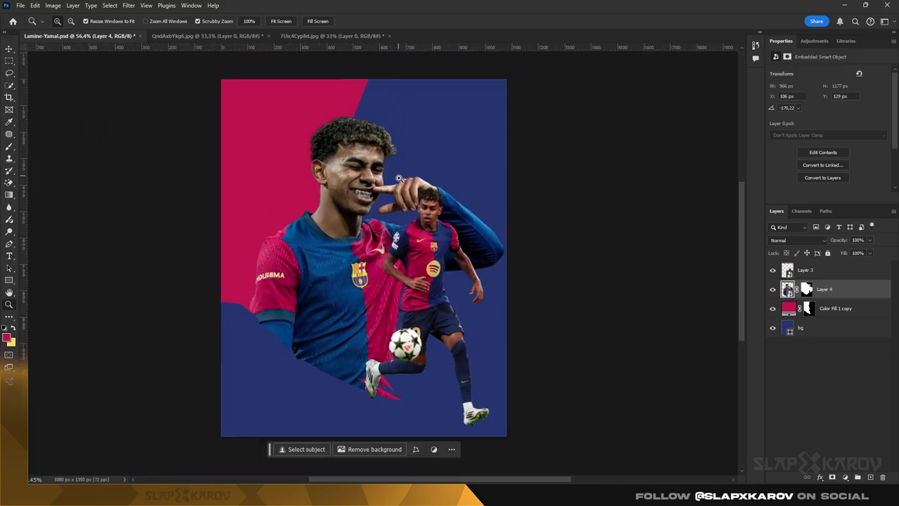
{"action": "scroll", "coordinate": [412, 266], "scroll_direction": "down", "scroll_amount": 1}
{"action": "scroll", "coordinate": [408, 270], "scroll_direction": "up", "scroll_amount": 4}
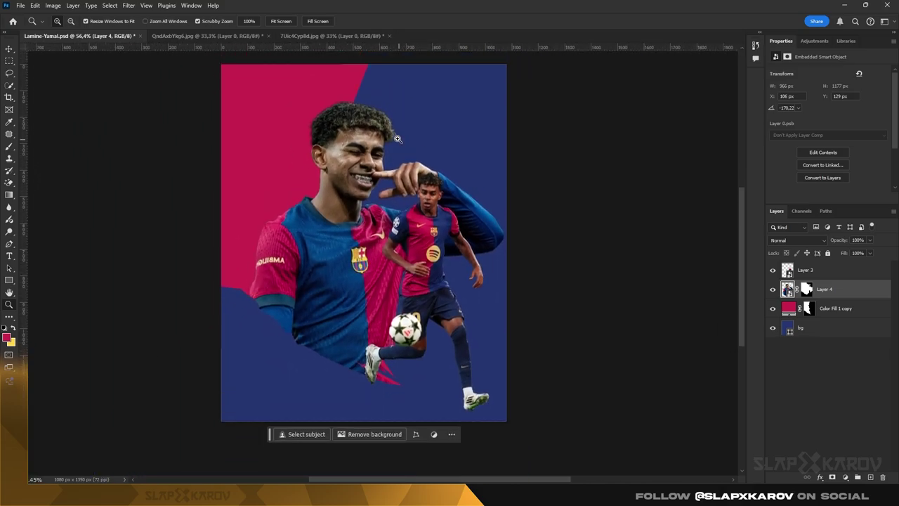
{"action": "mouse_move", "coordinate": [364, 201]}
{"action": "left_mouse_down"}
{"action": "mouse_move", "coordinate": [395, 201]}
{"action": "mouse_move", "coordinate": [370, 201]}
{"action": "left_mouse_up"}
{"action": "scroll", "coordinate": [370, 202], "scroll_direction": "down", "scroll_amount": 2}
{"action": "scroll", "coordinate": [380, 197], "scroll_direction": "up", "scroll_amount": 3}
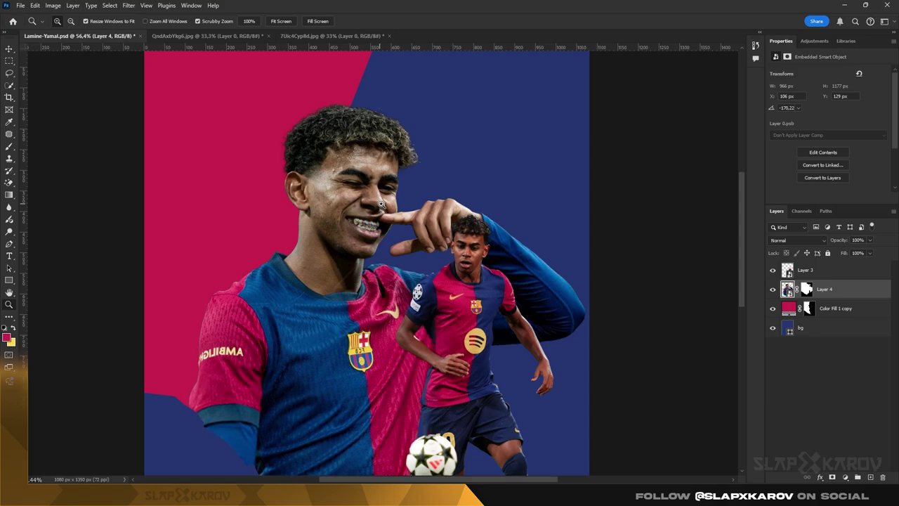
{"action": "scroll", "coordinate": [393, 191], "scroll_direction": "down", "scroll_amount": 3}
{"action": "scroll", "coordinate": [408, 187], "scroll_direction": "up", "scroll_amount": 2}
{"action": "scroll", "coordinate": [408, 186], "scroll_direction": "down", "scroll_amount": 2}
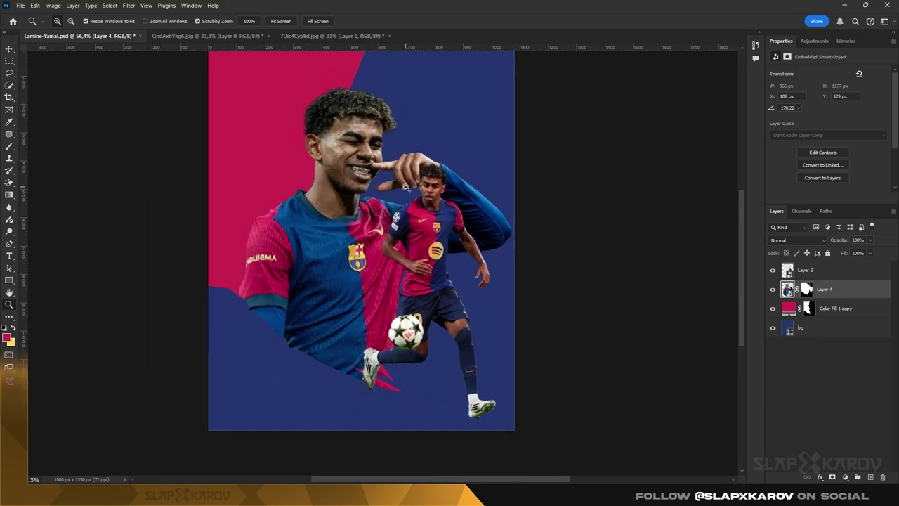
Duplicate the Color Fill 1 copy layer and slightly enlarge the lower copy around its centre to form a border
{"action": "left_click_drag", "start_coordinate": [842, 309], "coordinate": [845, 303]}
{"action": "left_click", "coordinate": [843, 327]}
{"action": "key", "text": "ctrl+t"}
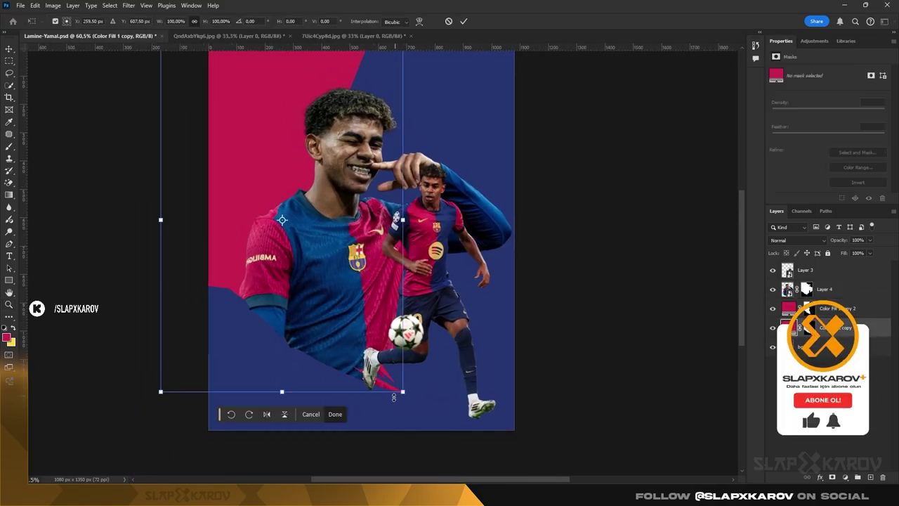
{"action": "left_click_drag", "start_coordinate": [404, 392], "coordinate": [407, 395]}
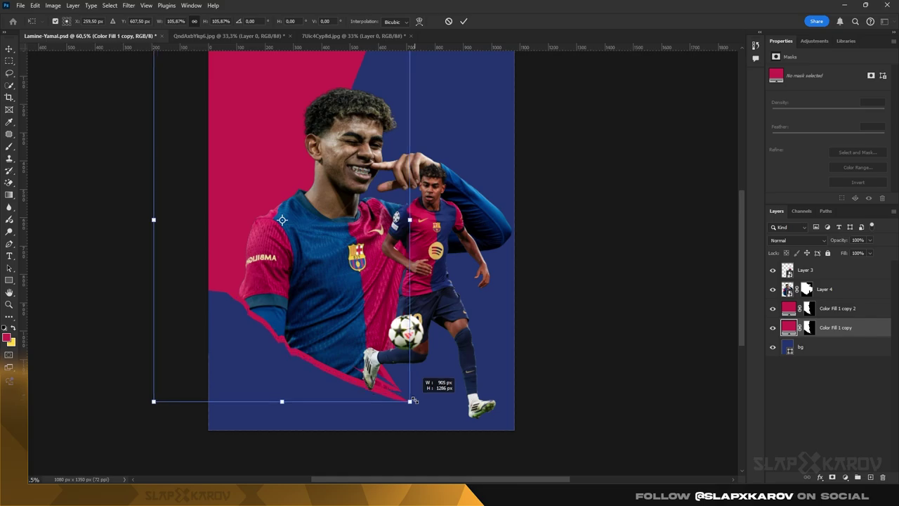
{"action": "key", "text": "Return"}
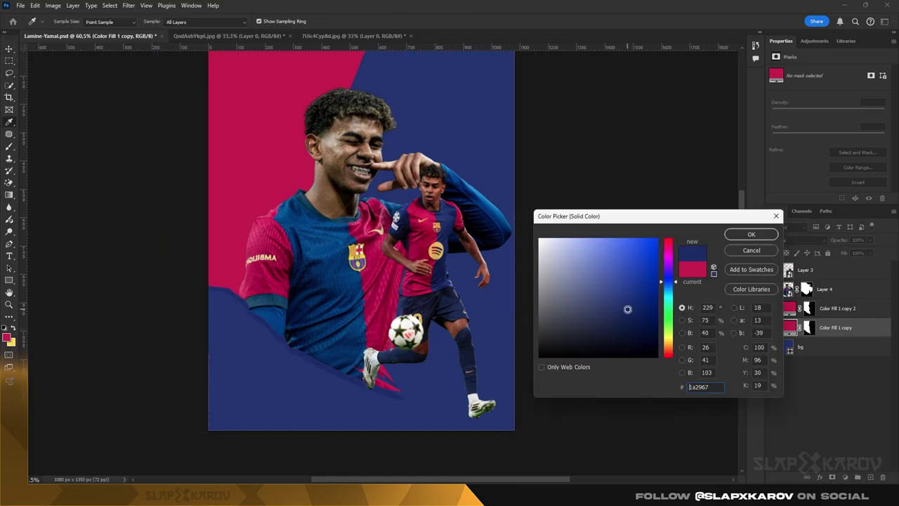
Replace the Color Fill 1 copy layer's mask with a new, fully black mask, cancelling the open colour change
{"action": "left_click_drag", "start_coordinate": [627, 309], "coordinate": [624, 321]}
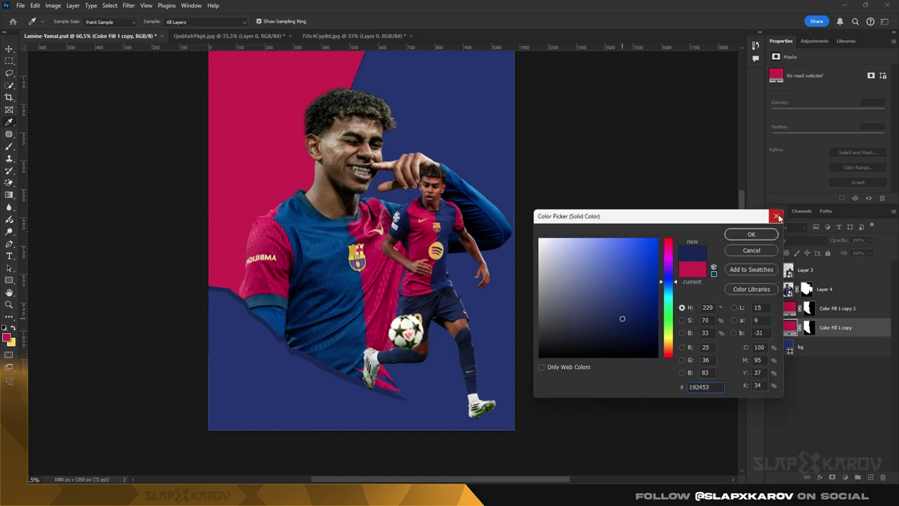
{"action": "left_click", "coordinate": [778, 217]}
{"action": "left_click", "coordinate": [808, 328]}
{"action": "key", "text": "Delete"}
{"action": "double_click", "coordinate": [790, 328]}
{"action": "left_click", "coordinate": [752, 235]}
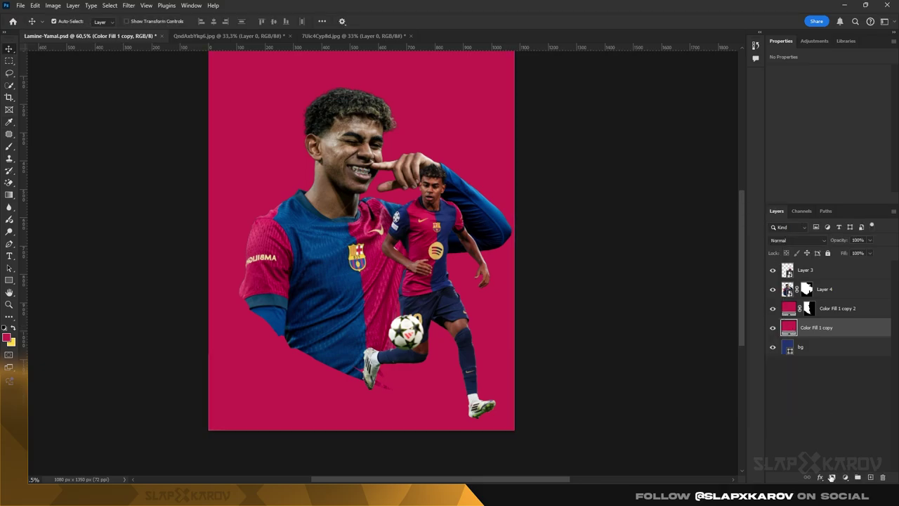
{"action": "left_click", "coordinate": [832, 477]}
{"action": "key", "text": "ctrl+i"}
Set the fill colour of the Color Fill 1 copy layer to dark navy 0f173c
{"action": "double_click", "coordinate": [790, 328]}
{"action": "left_click", "coordinate": [484, 128]}
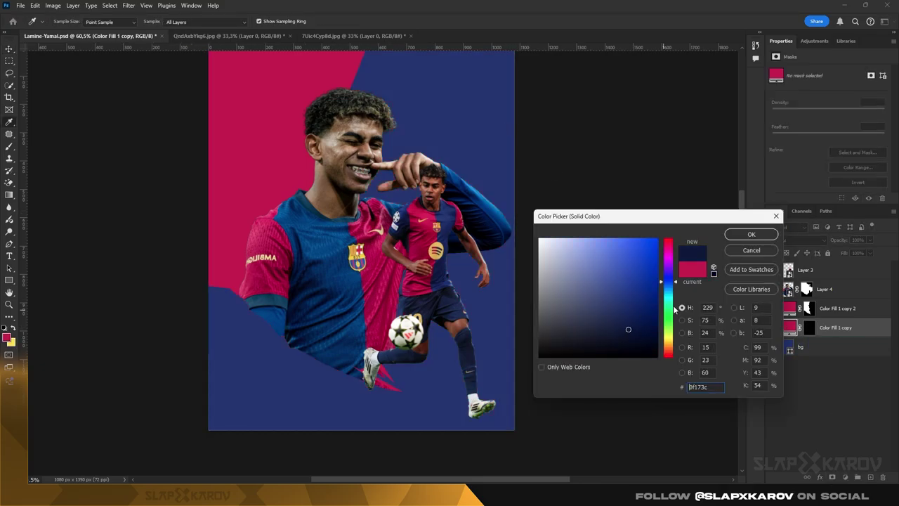
{"action": "left_click", "coordinate": [758, 236]}
Outline a thin band beneath the torn crimson edge with the Polygonal Lasso and paint it white on the Color Fill 1 copy mask
{"action": "left_click", "coordinate": [810, 328]}
{"action": "scroll", "coordinate": [263, 329], "scroll_direction": "up", "scroll_amount": 4}
{"action": "right_click", "coordinate": [10, 75]}
{"action": "left_click", "coordinate": [47, 92]}
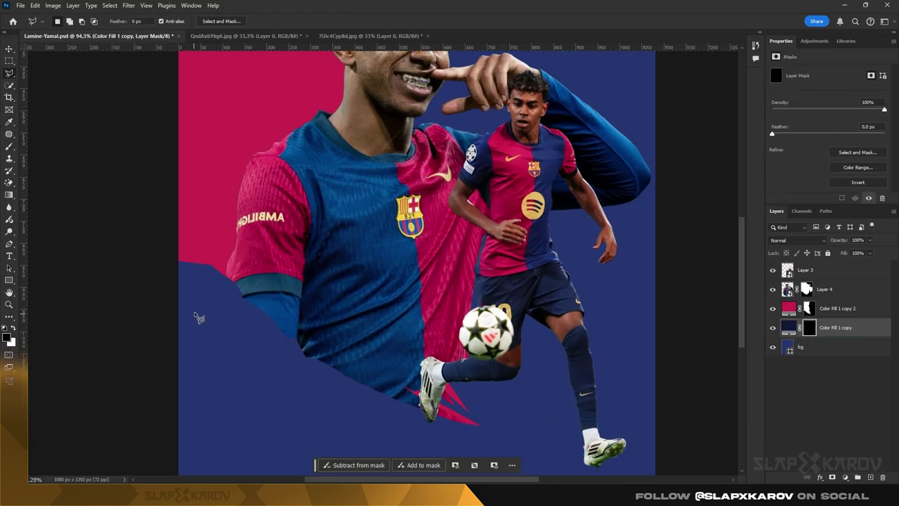
{"action": "scroll", "coordinate": [198, 319], "scroll_direction": "down", "scroll_amount": 3}
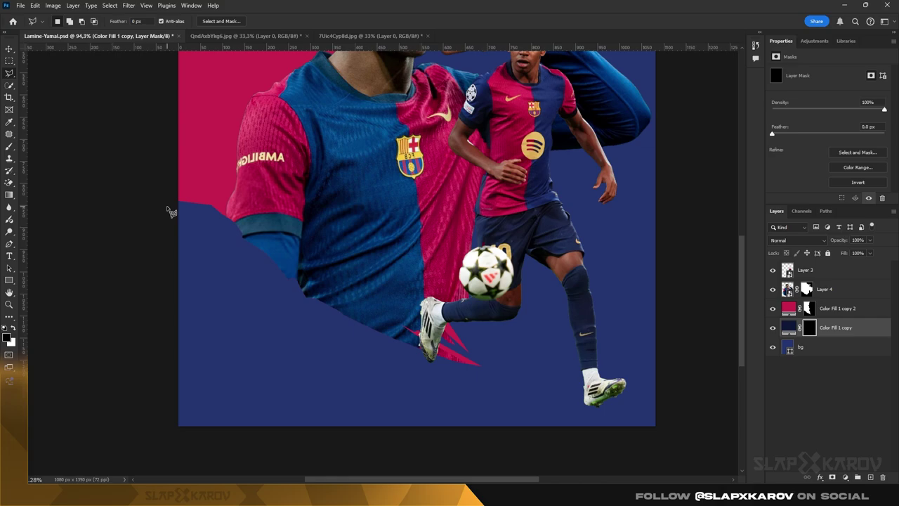
{"action": "left_click", "coordinate": [244, 245]}
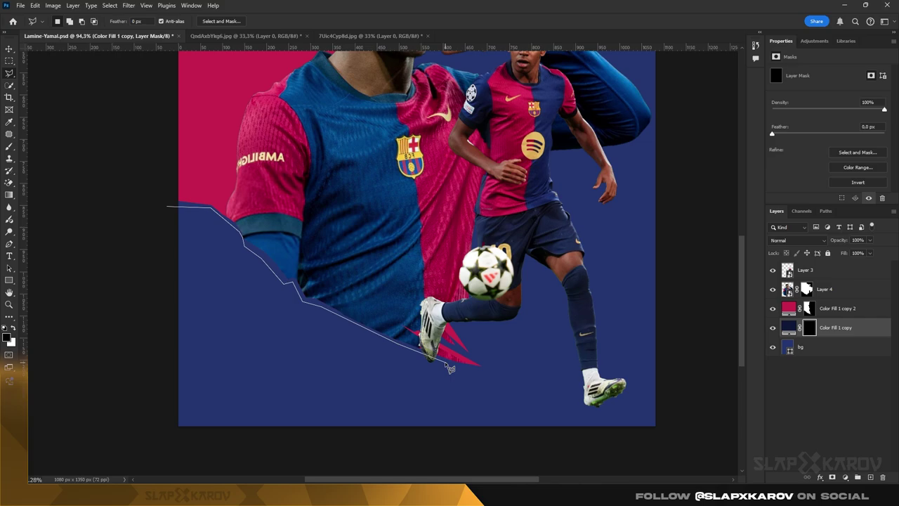
{"action": "left_click", "coordinate": [170, 212]}
{"action": "key", "text": "b"}
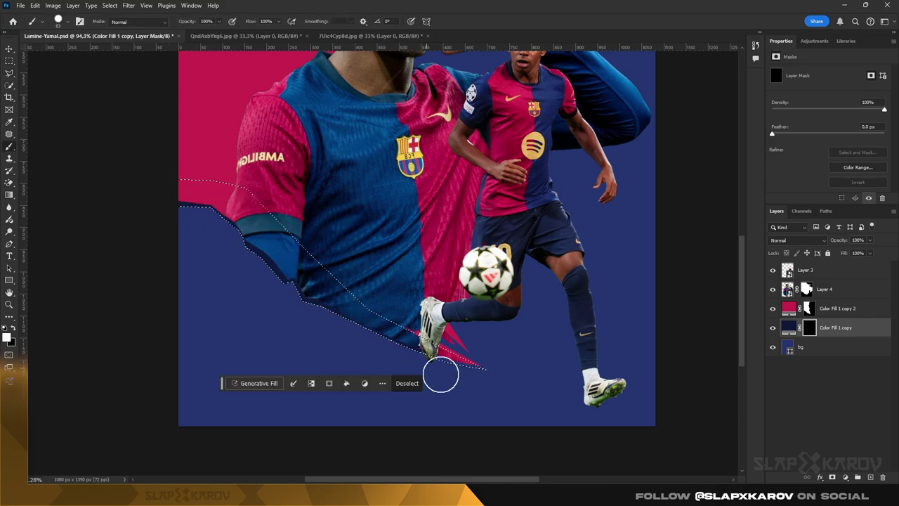
{"action": "key", "text": "ctrl+d"}
{"action": "key", "text": "m"}
Clean up the torn edge below the jersey by painting white on the Color Fill 1 copy 2 and Layer 4 masks
{"action": "key", "text": "z"}
{"action": "left_click_drag", "start_coordinate": [288, 229], "coordinate": [302, 235]}
{"action": "left_click_drag", "start_coordinate": [292, 316], "coordinate": [319, 330]}
{"action": "key", "text": "alt+]"}
{"action": "left_click", "coordinate": [283, 314]}
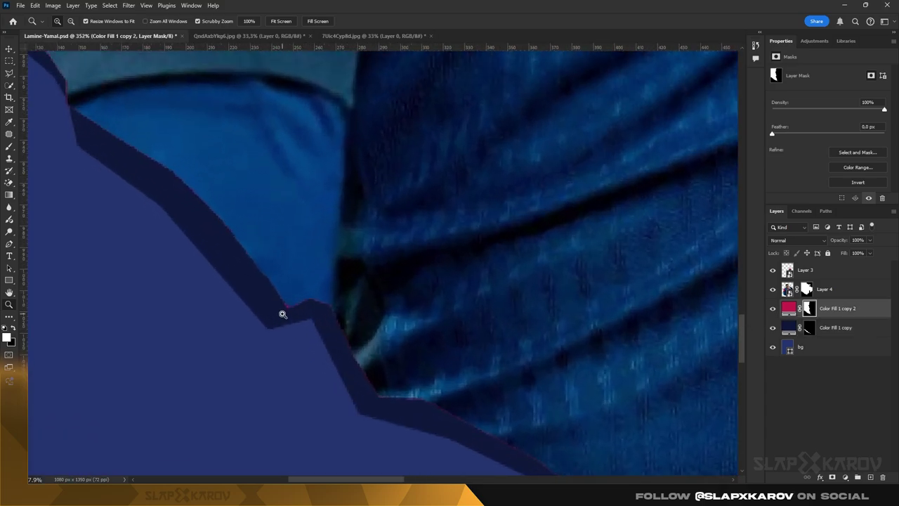
{"action": "left_click", "coordinate": [9, 147]}
{"action": "right_click", "coordinate": [300, 286]}
{"action": "mouse_move", "coordinate": [275, 260]}
{"action": "left_mouse_down"}
{"action": "mouse_move", "coordinate": [217, 246]}
{"action": "mouse_move", "coordinate": [190, 227]}
{"action": "left_mouse_up"}
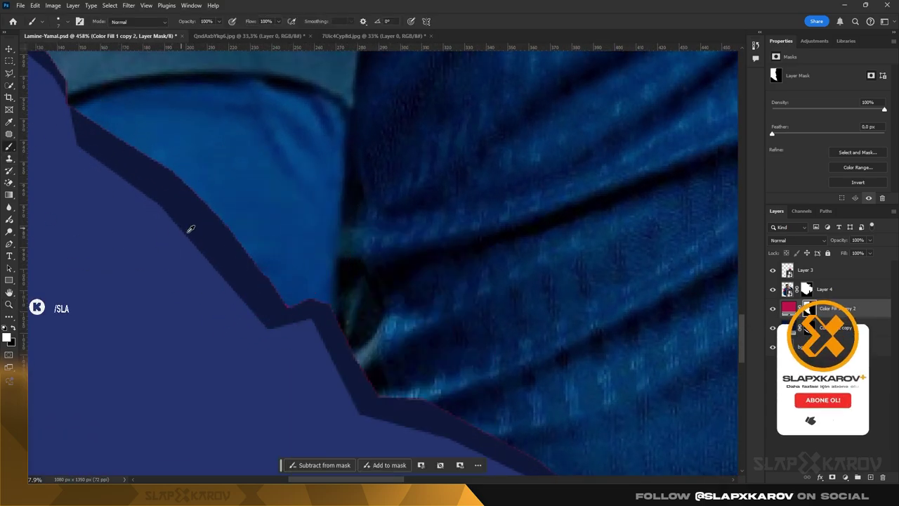
{"action": "left_click", "coordinate": [808, 289]}
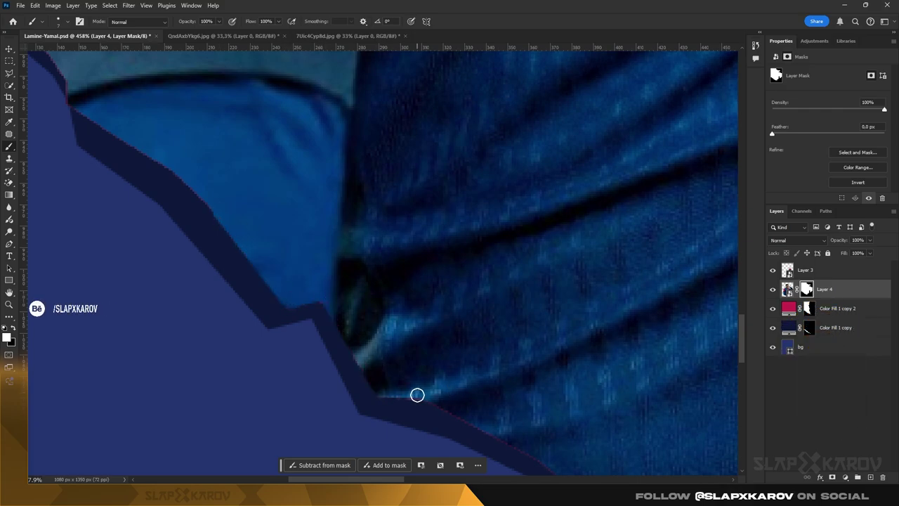
{"action": "scroll", "coordinate": [450, 398], "scroll_direction": "down", "scroll_amount": 2}
{"action": "key", "text": "z"}
{"action": "left_click_drag", "start_coordinate": [425, 238], "coordinate": [344, 223]}
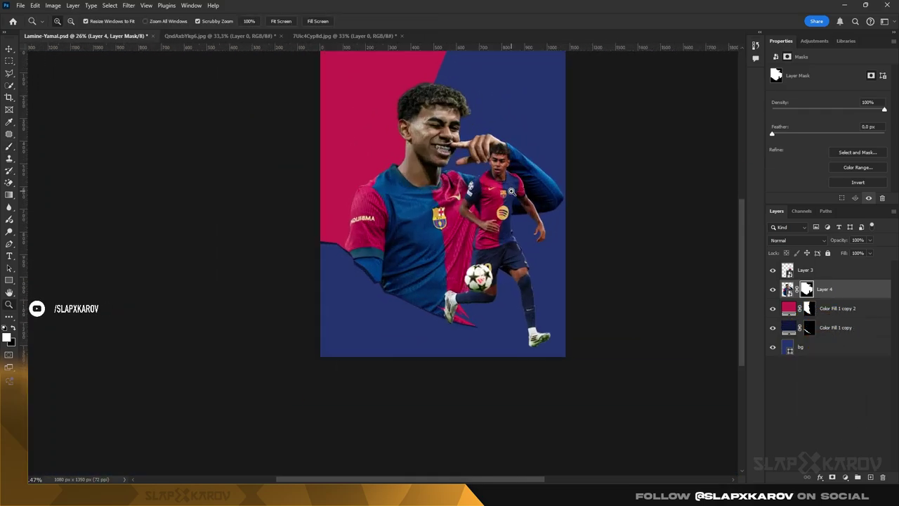
{"action": "scroll", "coordinate": [482, 145], "scroll_direction": "down", "scroll_amount": 2}
{"action": "scroll", "coordinate": [534, 129], "scroll_direction": "up", "scroll_amount": 4}
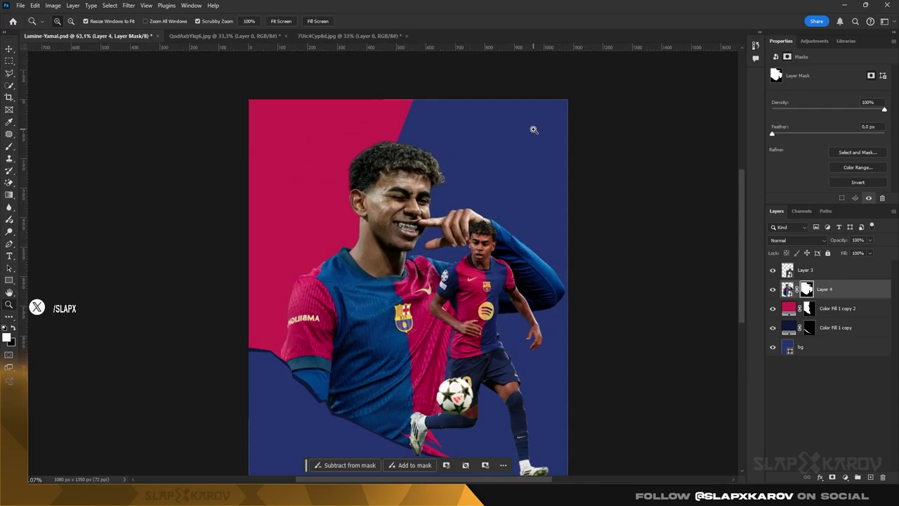
Add a black solid colour fill layer above Layer 3 and invert its mask to hide it
{"action": "left_click", "coordinate": [826, 270]}
{"action": "left_click", "coordinate": [845, 477]}
{"action": "left_click", "coordinate": [843, 320]}
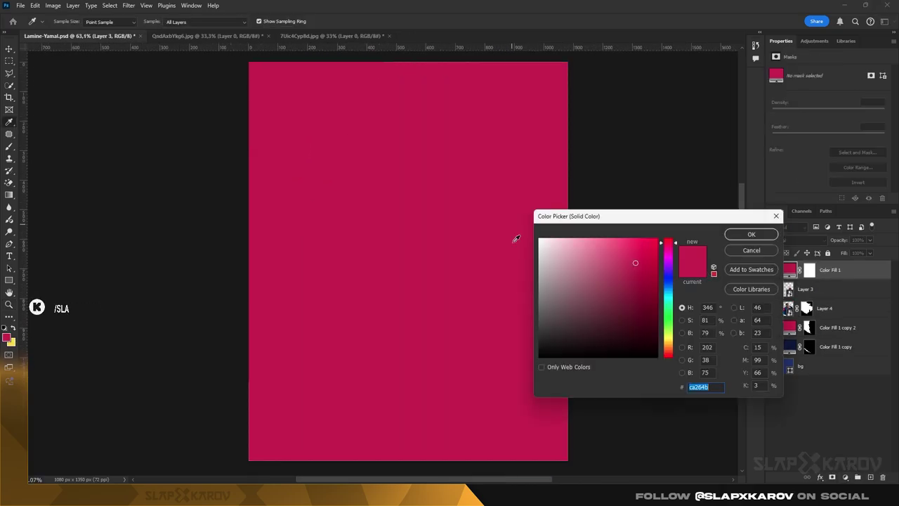
{"action": "left_click", "coordinate": [539, 357]}
{"action": "left_click", "coordinate": [752, 235]}
{"action": "key", "text": "ctrl+i"}
Flatten the Soft Round brush into a thin ellipse and paint a shadow on the black fill's mask beneath the raised boot
{"action": "scroll", "coordinate": [463, 352], "scroll_direction": "up", "scroll_amount": 3}
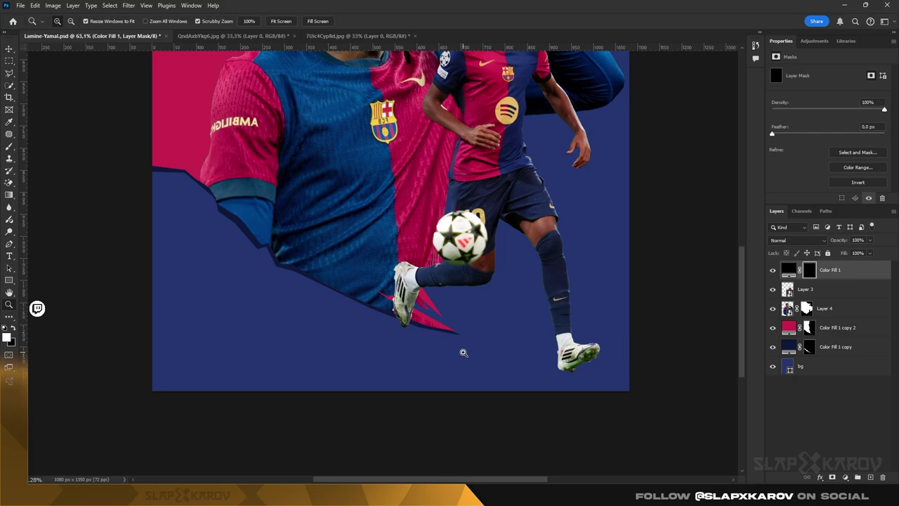
{"action": "key", "text": "b"}
{"action": "right_click", "coordinate": [451, 332]}
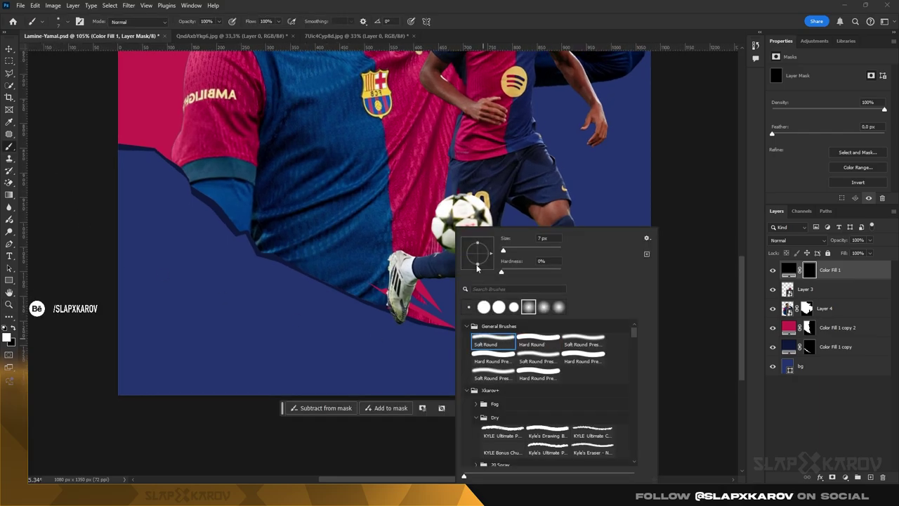
{"action": "left_click_drag", "start_coordinate": [478, 265], "coordinate": [477, 255]}
{"action": "left_click_drag", "start_coordinate": [394, 347], "coordinate": [450, 349]}
{"action": "right_click", "coordinate": [401, 342]}
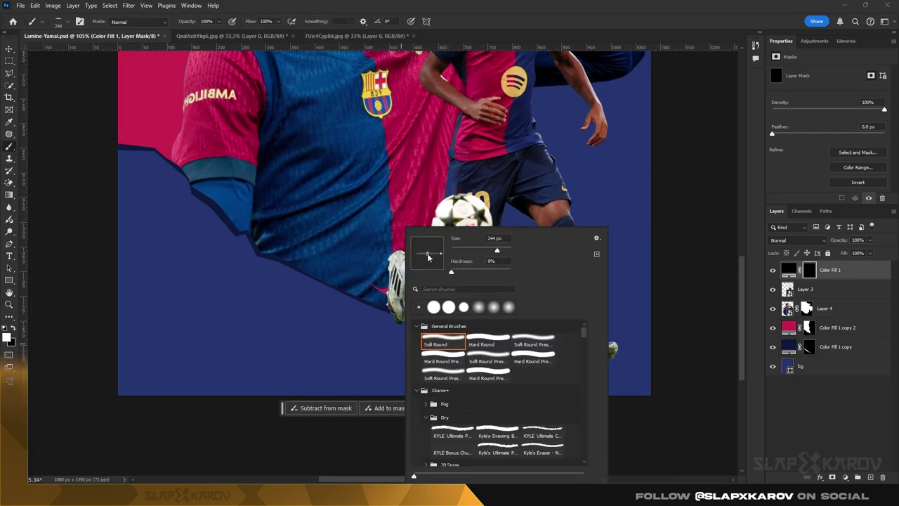
{"action": "left_click_drag", "start_coordinate": [389, 341], "coordinate": [402, 342]}
{"action": "right_click", "coordinate": [402, 342]}
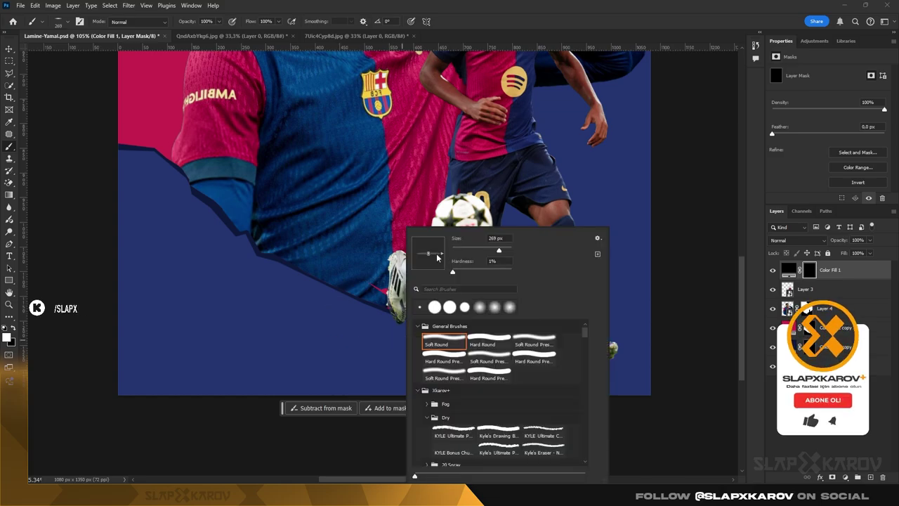
{"action": "left_click_drag", "start_coordinate": [429, 252], "coordinate": [429, 253]}
{"action": "left_click_drag", "start_coordinate": [392, 342], "coordinate": [371, 340]}
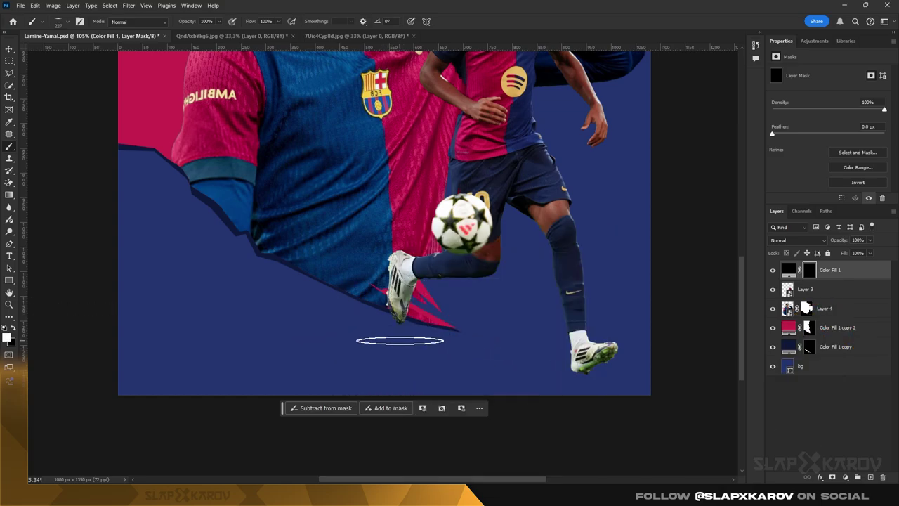
{"action": "left_click", "coordinate": [399, 341]}
Paint soft flattened shadows beneath the standing foot and the ball, and lower the Color Fill 1 layer's opacity to 53%
{"action": "left_click_drag", "start_coordinate": [456, 366], "coordinate": [474, 365]}
{"action": "right_click", "coordinate": [474, 365]}
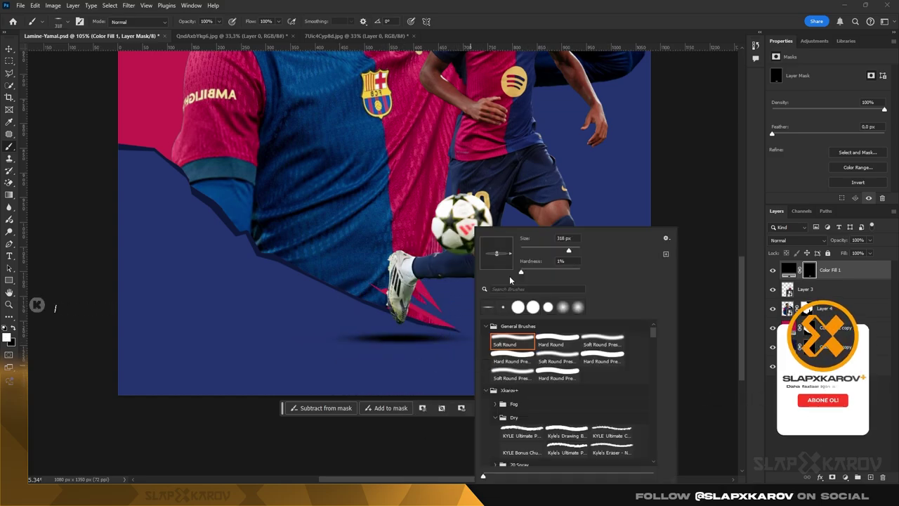
{"action": "left_click_drag", "start_coordinate": [499, 253], "coordinate": [498, 250]}
{"action": "left_click_drag", "start_coordinate": [455, 366], "coordinate": [434, 366]}
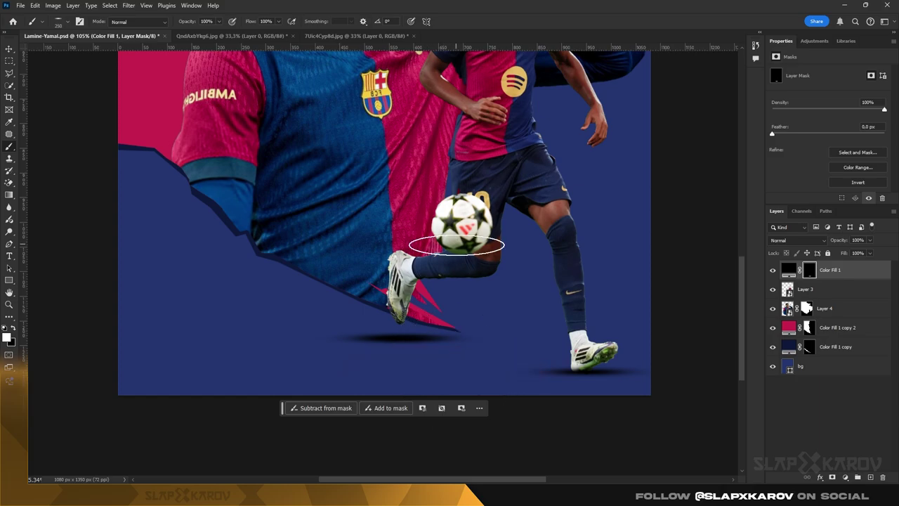
{"action": "left_click", "coordinate": [464, 369]}
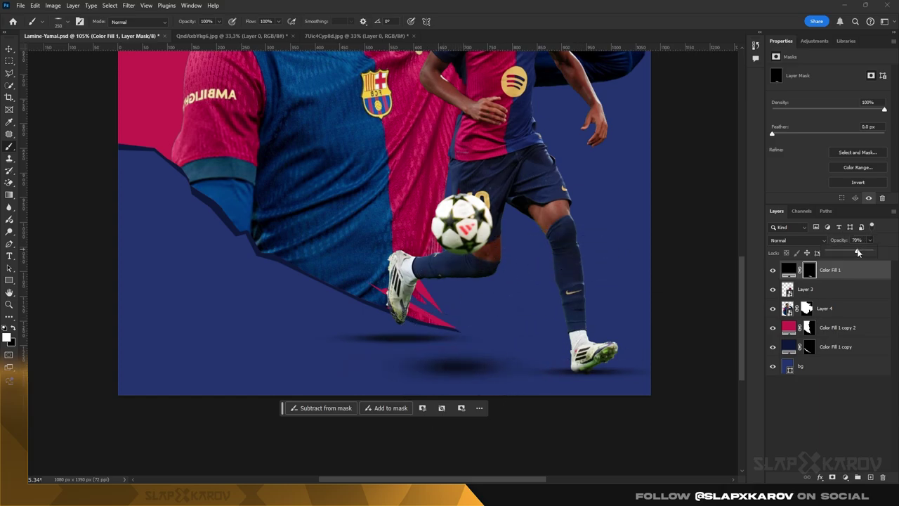
{"action": "key", "text": "z"}
{"action": "left_click_drag", "start_coordinate": [507, 291], "coordinate": [565, 219]}
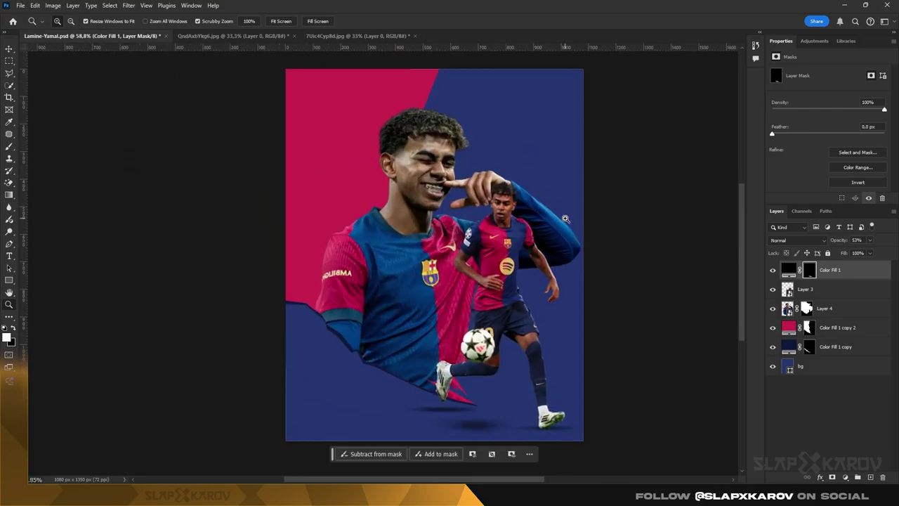
{"action": "scroll", "coordinate": [378, 259], "scroll_direction": "down", "scroll_amount": 2}
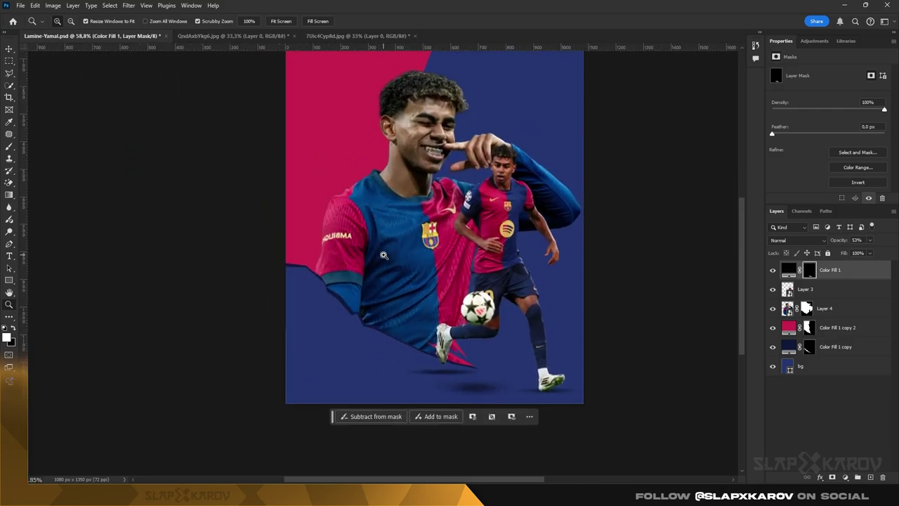
Duplicate the crimson Color Fill 1 copy 2 layer to the top of the stack and replace its mask with a fully black one
{"action": "left_click", "coordinate": [843, 327]}
{"action": "key", "text": "ctrl+j"}
{"action": "left_click_drag", "start_coordinate": [843, 327], "coordinate": [826, 263]}
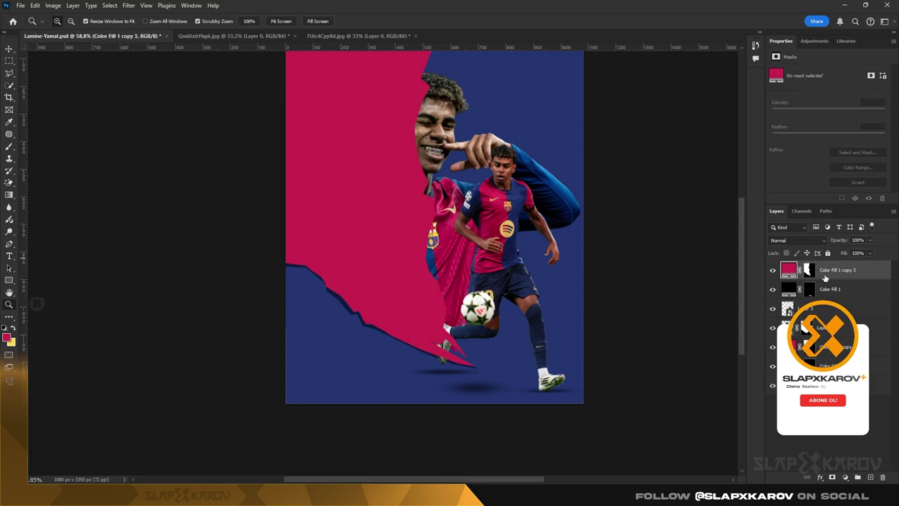
{"action": "right_click", "coordinate": [810, 267]}
{"action": "left_click", "coordinate": [826, 285]}
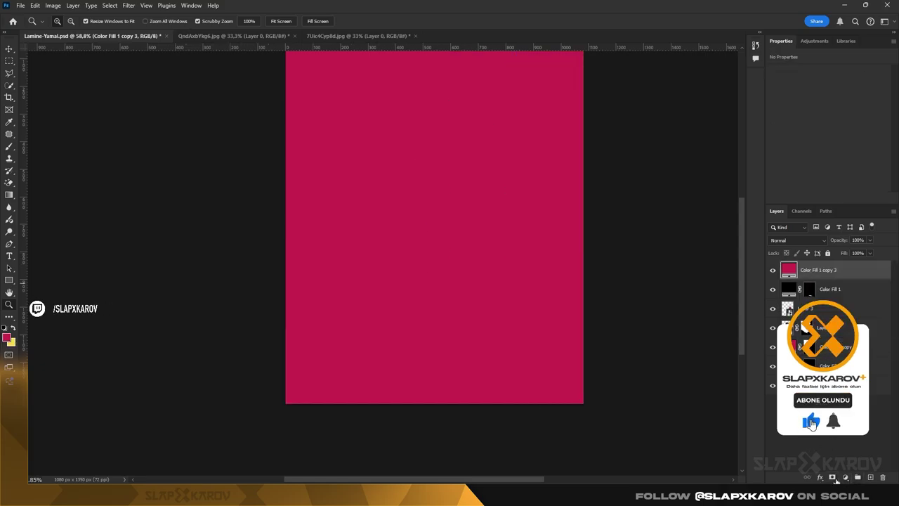
{"action": "left_click", "coordinate": [833, 477]}
{"action": "key", "text": "ctrl+i"}
{"action": "scroll", "coordinate": [316, 230], "scroll_direction": "up", "scroll_amount": 2}
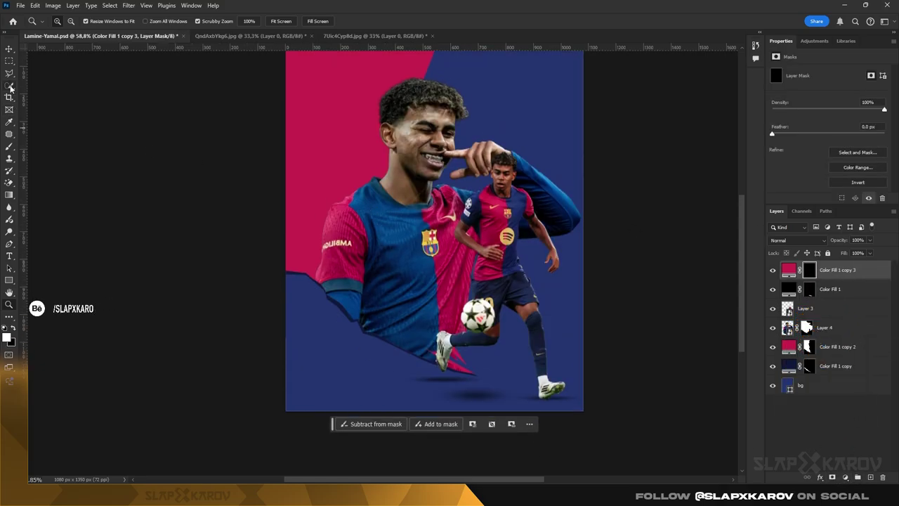
Try a thin bent crimson stripe across the jersey towards the ball, filling a Polygonal Lasso selection on the mask with a 178 px brush
{"action": "key", "text": "l"}
{"action": "left_click", "coordinate": [270, 220]}
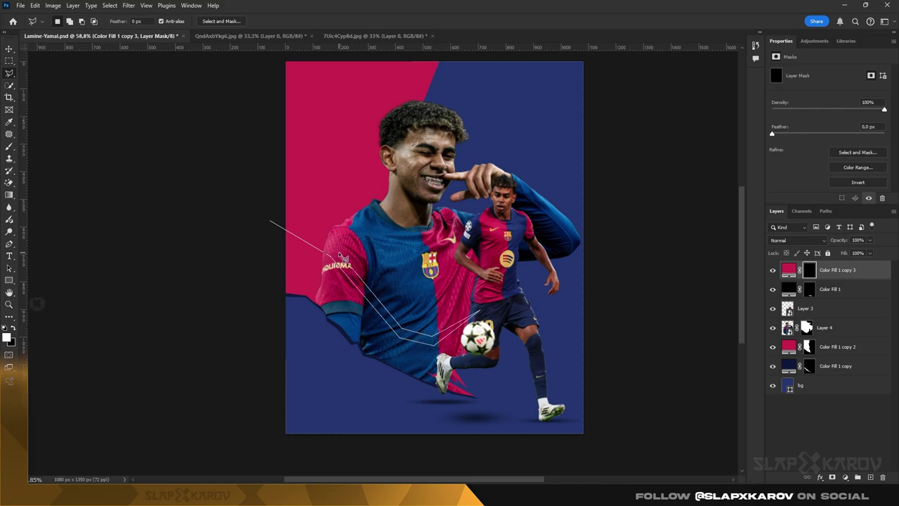
{"action": "left_click", "coordinate": [269, 221]}
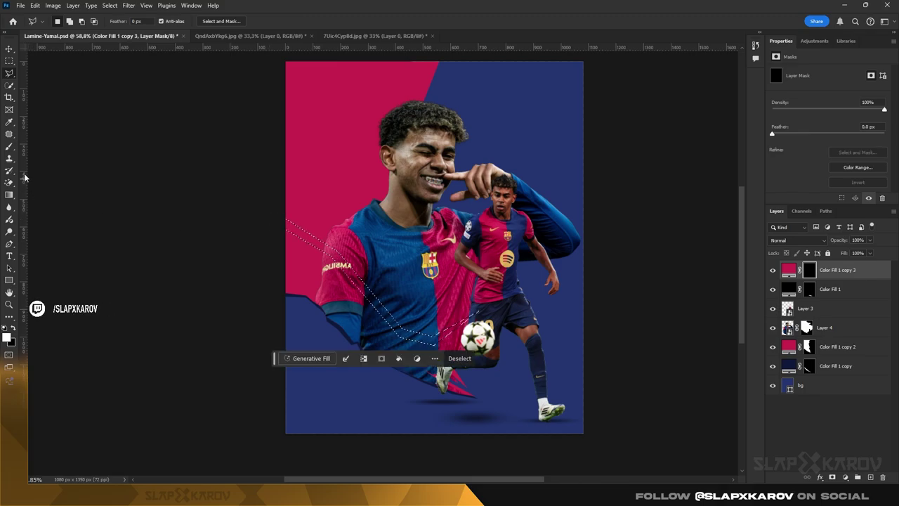
{"action": "key", "text": "b"}
{"action": "right_click", "coordinate": [455, 343]}
{"action": "type", "text": "178"}
{"action": "key", "text": "Return"}
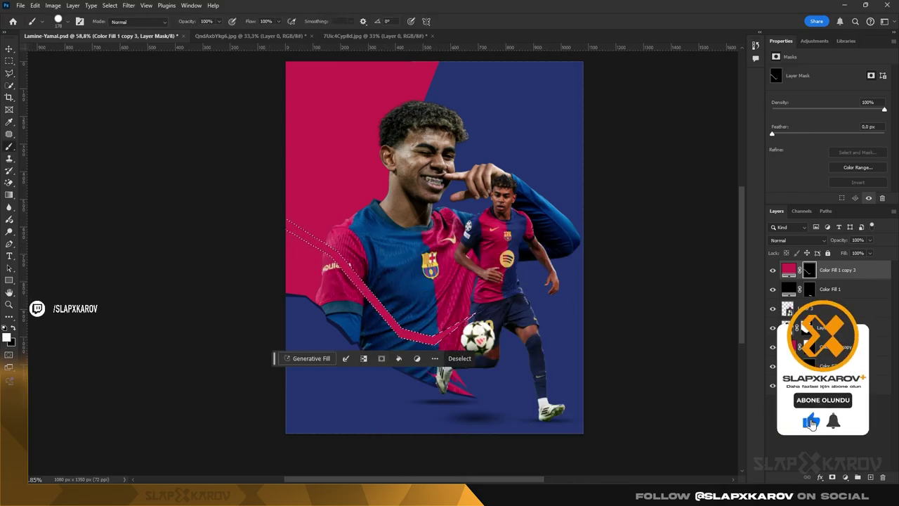
{"action": "left_click", "coordinate": [8, 62]}
{"action": "left_click", "coordinate": [179, 195]}
{"action": "key", "text": "z"}
{"action": "left_click_drag", "start_coordinate": [370, 258], "coordinate": [377, 258]}
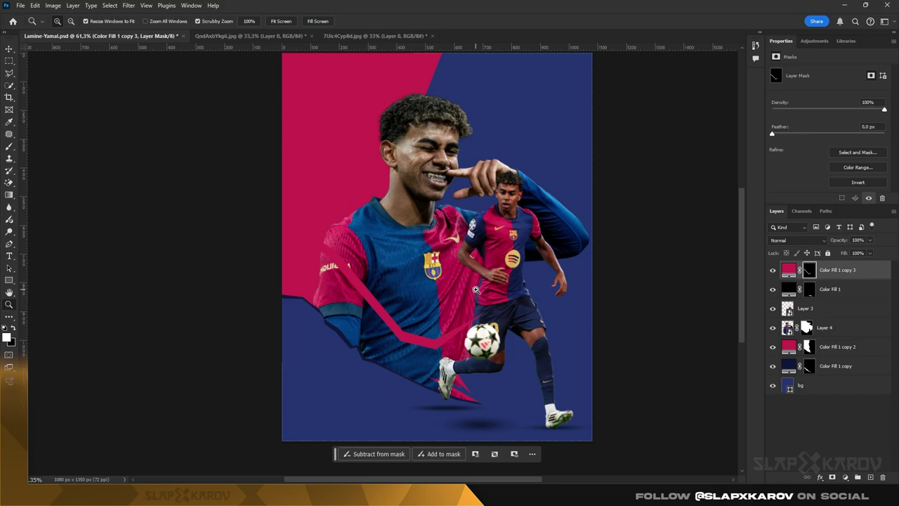
{"action": "scroll", "coordinate": [471, 304], "scroll_direction": "down", "scroll_amount": 1}
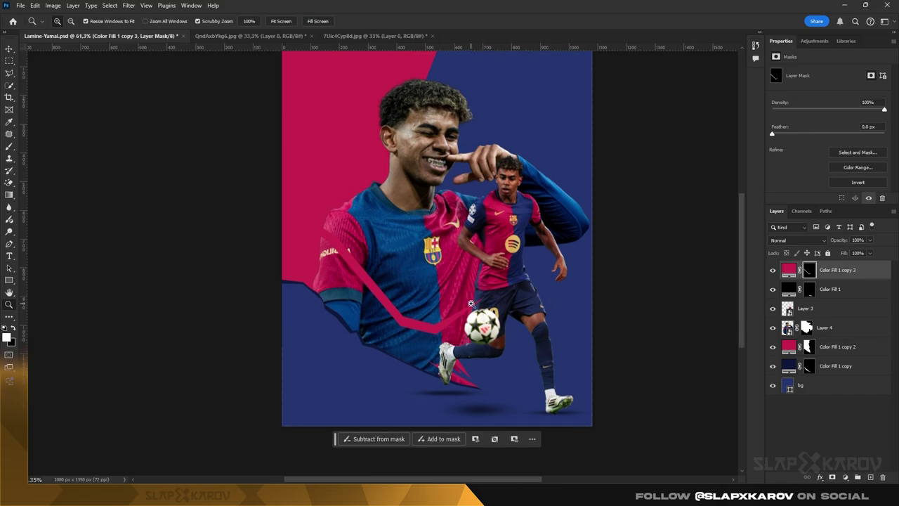
{"action": "scroll", "coordinate": [482, 292], "scroll_direction": "down", "scroll_amount": 1}
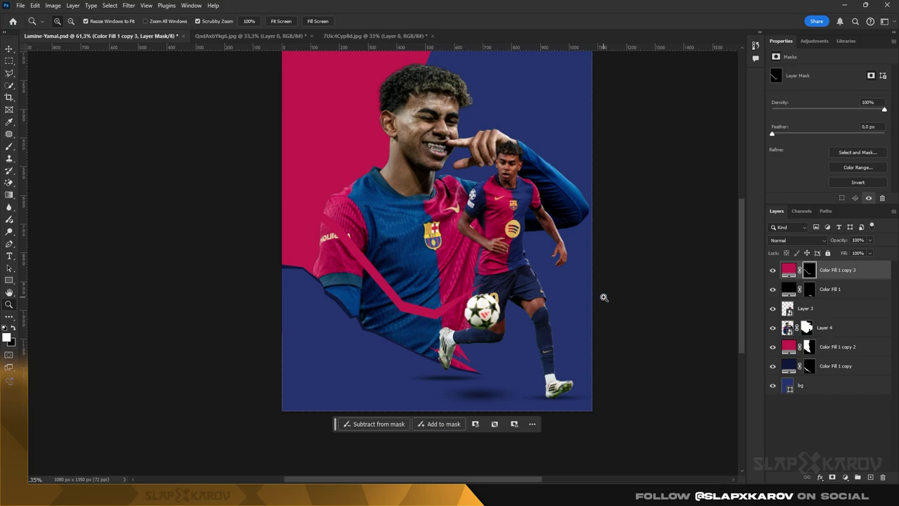
{"action": "key", "text": "b"}
{"action": "key", "text": "x"}
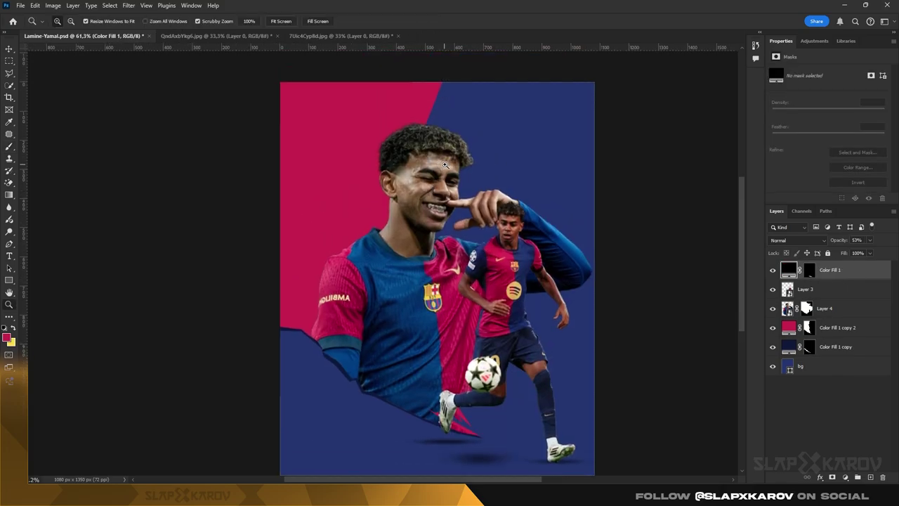
Examine the poster with its ground shadows and torn-edge border, both as a whole and close up around the two players
{"action": "scroll", "coordinate": [445, 165], "scroll_direction": "up", "scroll_amount": 5}
{"action": "scroll", "coordinate": [450, 183], "scroll_direction": "down", "scroll_amount": 5}
{"action": "scroll", "coordinate": [496, 284], "scroll_direction": "down", "scroll_amount": 2}
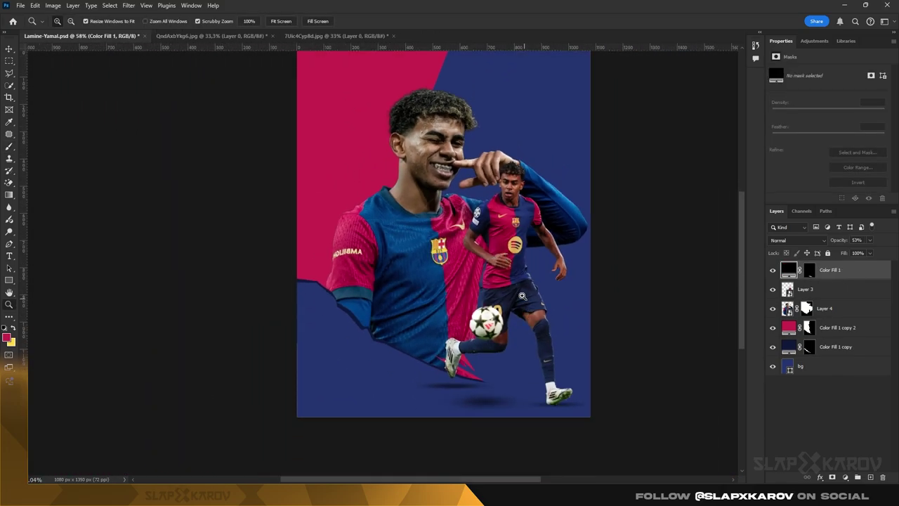
{"action": "scroll", "coordinate": [525, 284], "scroll_direction": "up", "scroll_amount": 3}
{"action": "left_click_drag", "start_coordinate": [525, 283], "coordinate": [528, 282]}
{"action": "scroll", "coordinate": [525, 283], "scroll_direction": "down", "scroll_amount": 3}
{"action": "scroll", "coordinate": [485, 253], "scroll_direction": "up", "scroll_amount": 1}
{"action": "scroll", "coordinate": [470, 243], "scroll_direction": "up", "scroll_amount": 5}
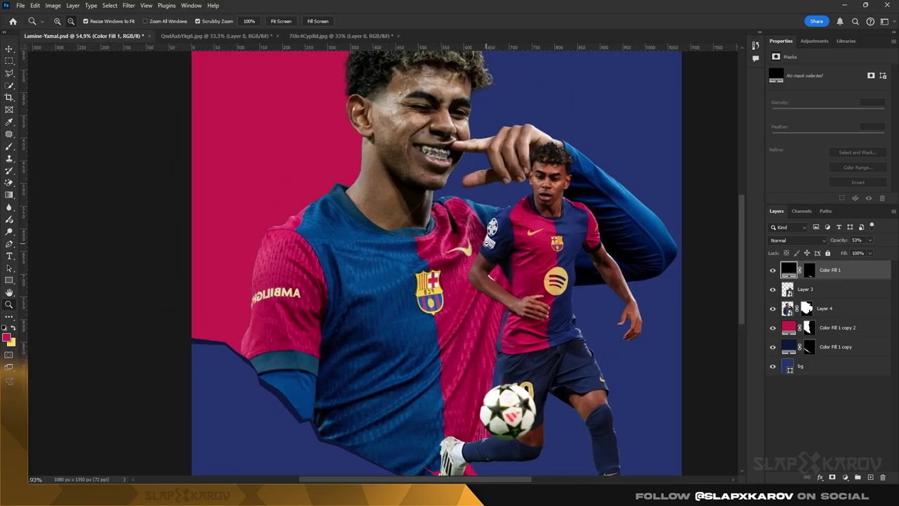
Open iLr2A6pbhW.jpg, cut the smiling player out of the patterned background with a layer mask, and convert the layer to a smart object
{"action": "scroll", "coordinate": [471, 244], "scroll_direction": "down", "scroll_amount": 4}
{"action": "left_click_drag", "start_coordinate": [419, 186], "coordinate": [565, 188]}
{"action": "scroll", "coordinate": [564, 188], "scroll_direction": "up", "scroll_amount": 2}
{"action": "left_click_drag", "start_coordinate": [279, 243], "coordinate": [422, 35]}
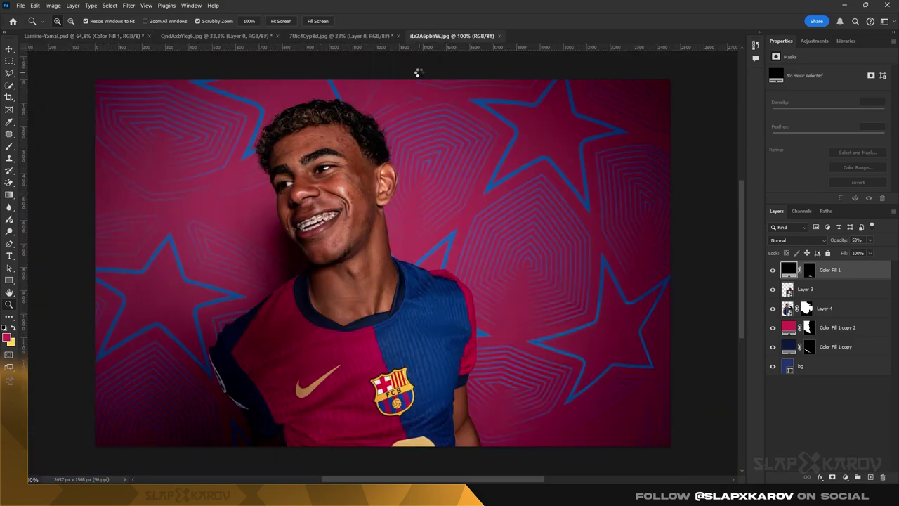
{"action": "left_click", "coordinate": [882, 268]}
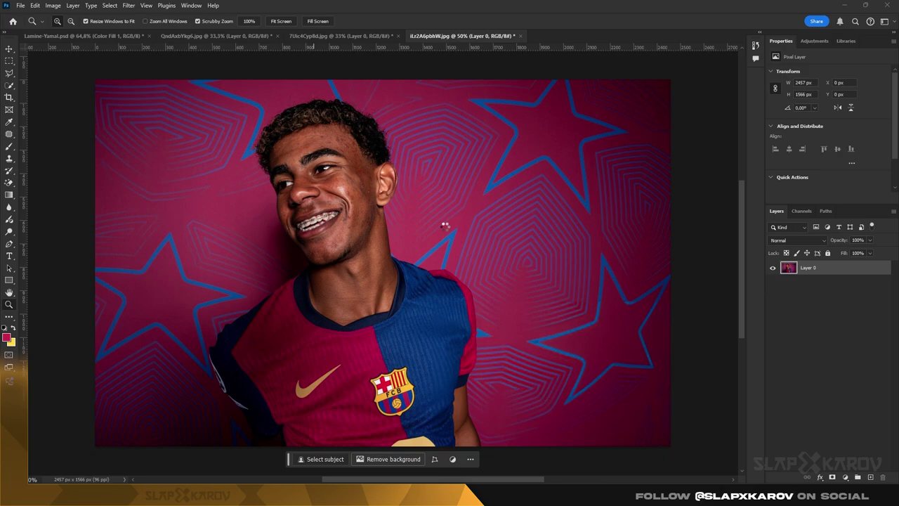
{"action": "left_click", "coordinate": [834, 478]}
{"action": "right_click", "coordinate": [829, 273]}
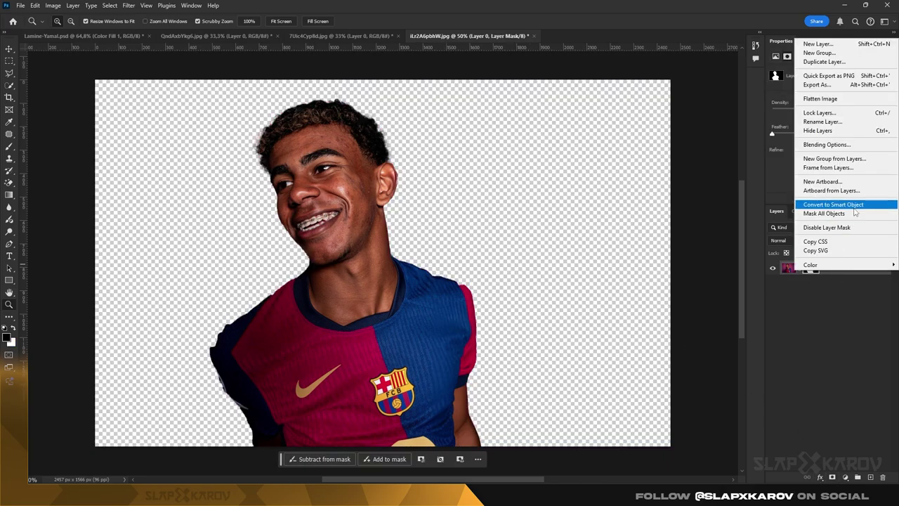
{"action": "left_click", "coordinate": [854, 206]}
Place the new player cut-out into Lamine-Yamal.psd directly above the Color Fill 1 copy 2 layer, behind the winking player
{"action": "left_click", "coordinate": [74, 36]}
{"action": "scroll", "coordinate": [537, 251], "scroll_direction": "up", "scroll_amount": 1}
{"action": "key", "text": "v"}
{"action": "left_click", "coordinate": [825, 309]}
{"action": "left_click", "coordinate": [829, 328]}
{"action": "key", "text": "ctrl+v"}
{"action": "scroll", "coordinate": [511, 236], "scroll_direction": "up", "scroll_amount": 1}
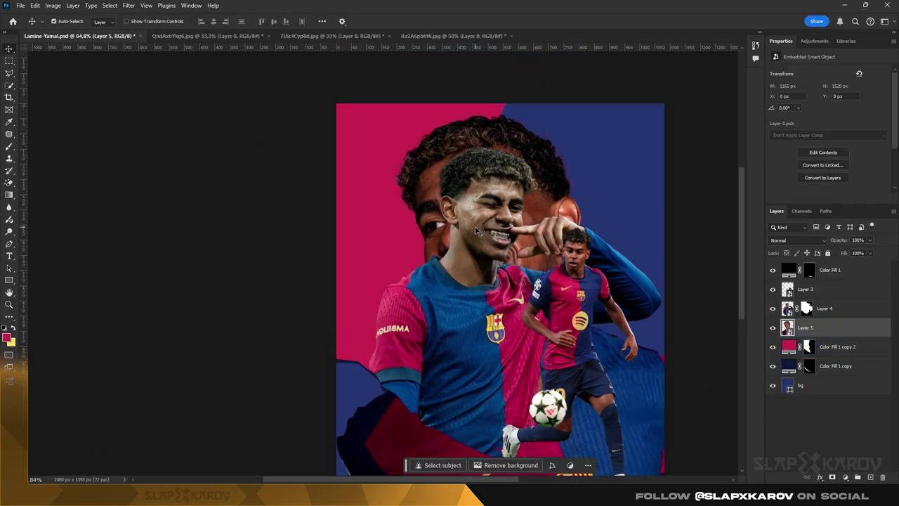
Scale the pasted portrait to about 85%, rotate it about 7.7° and place it over the crimson area behind the winking player
{"action": "key", "text": "ctrl+t"}
{"action": "left_click_drag", "start_coordinate": [511, 231], "coordinate": [418, 185]}
{"action": "left_click_drag", "start_coordinate": [239, 56], "coordinate": [310, 144]}
{"action": "left_click_drag", "start_coordinate": [393, 203], "coordinate": [387, 163]}
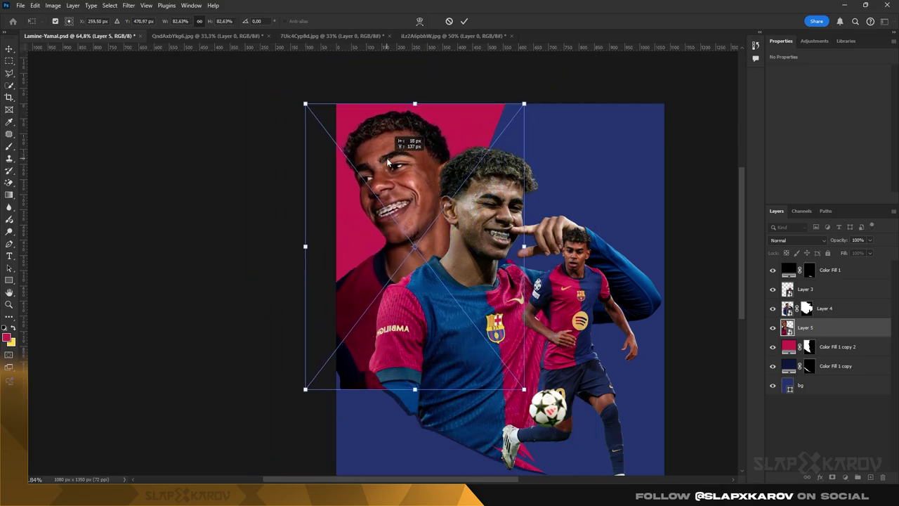
{"action": "left_click_drag", "start_coordinate": [306, 105], "coordinate": [304, 100]}
{"action": "left_click_drag", "start_coordinate": [417, 89], "coordinate": [435, 101]}
{"action": "left_click_drag", "start_coordinate": [445, 183], "coordinate": [444, 188]}
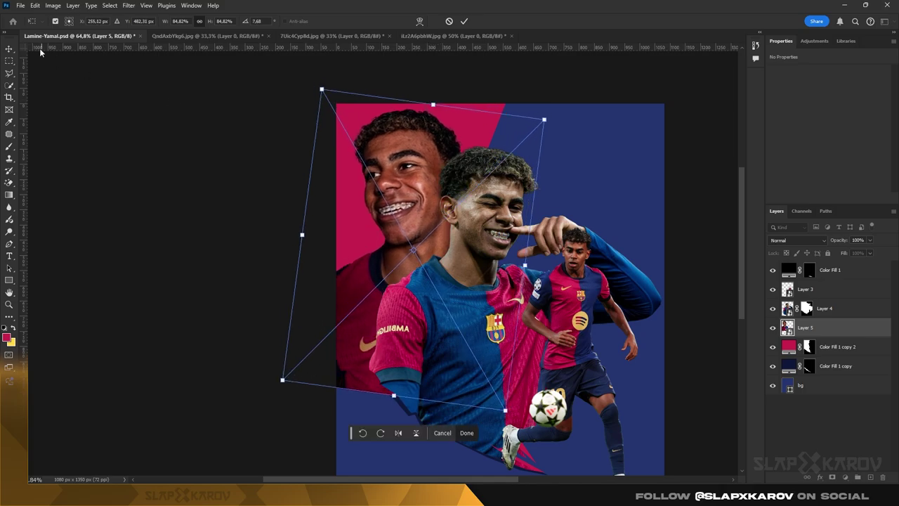
{"action": "left_click", "coordinate": [10, 49]}
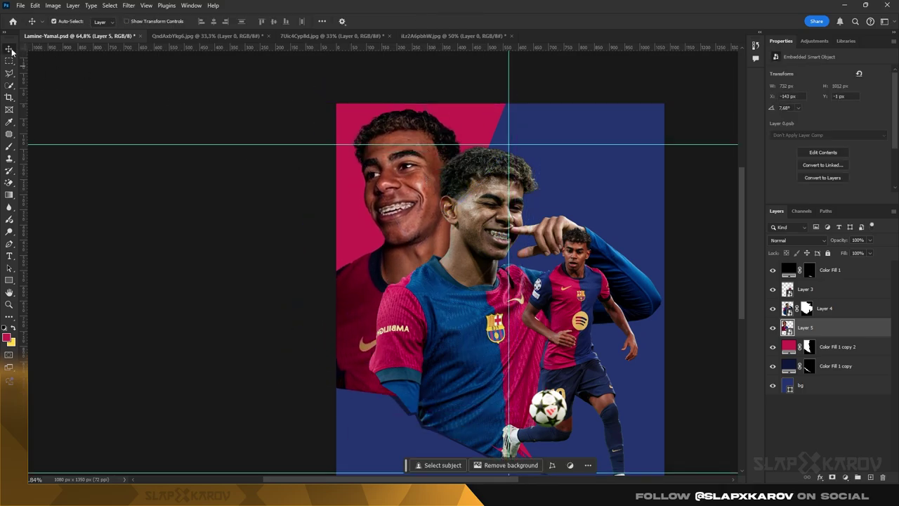
Mask Layer 5 to the crimson area using the Color Fill 1 copy 2 mask as an inverted selection, and hide the guides
{"action": "left_click", "coordinate": [808, 346]}
{"action": "left_click", "coordinate": [809, 346], "text": "ctrl"}
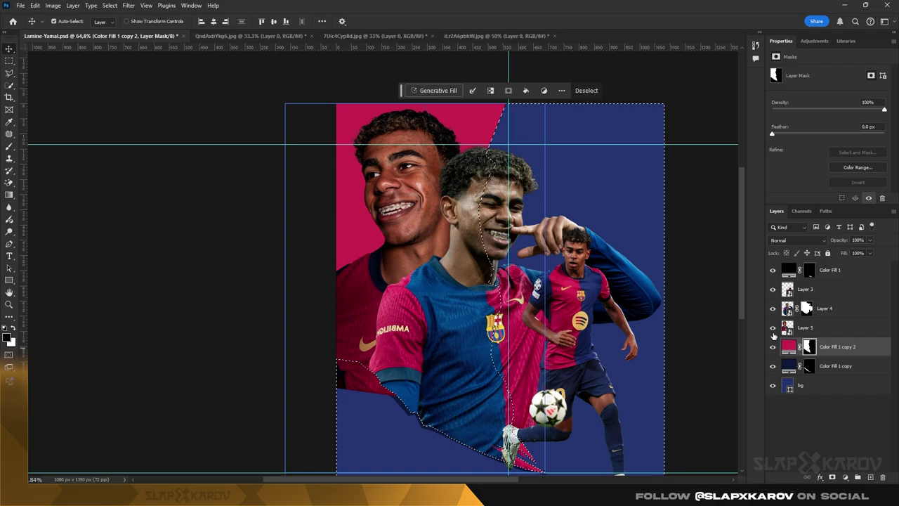
{"action": "left_click", "coordinate": [801, 328]}
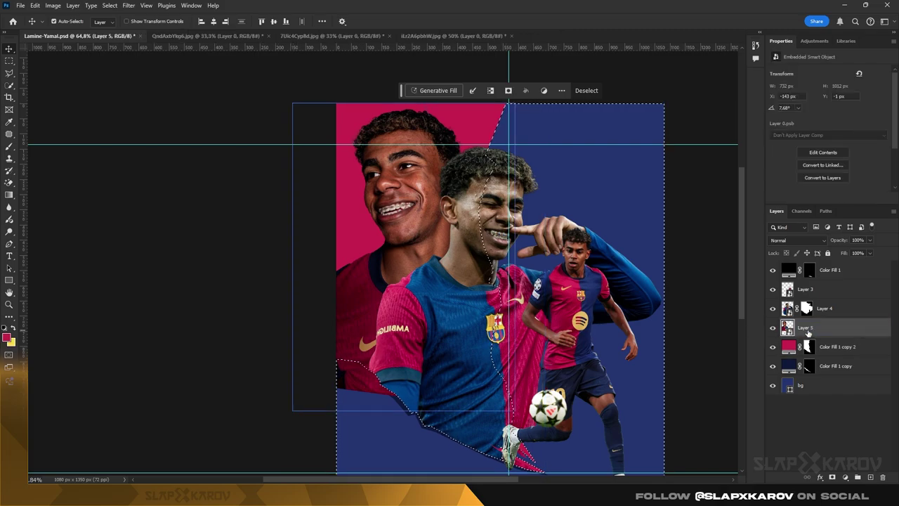
{"action": "key", "text": "ctrl+shift+i"}
{"action": "left_click", "coordinate": [832, 478]}
{"action": "key", "text": "z"}
{"action": "left_click_drag", "start_coordinate": [450, 215], "coordinate": [408, 217]}
{"action": "key", "text": "ctrl+semicolon"}
{"action": "left_click_drag", "start_coordinate": [501, 225], "coordinate": [538, 255]}
{"action": "left_click_drag", "start_coordinate": [494, 230], "coordinate": [704, 321]}
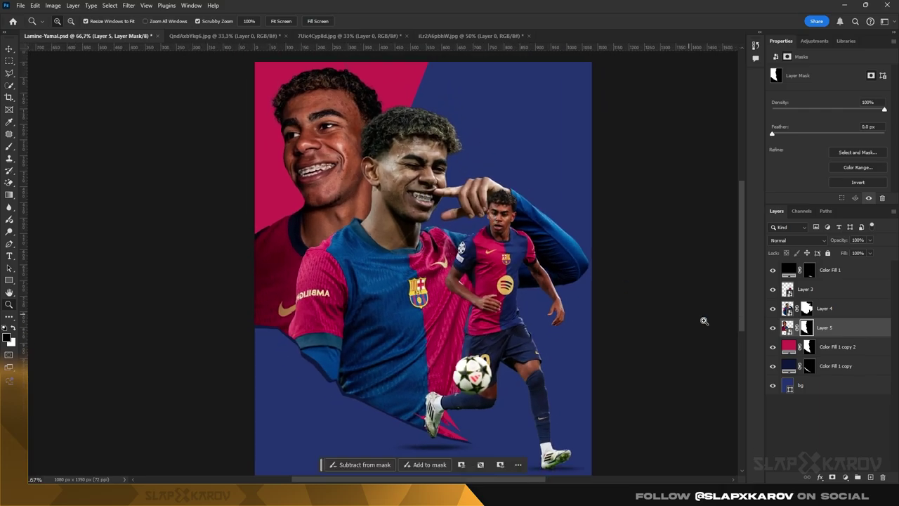
Add a Color Lookup adjustment above Layer 5, set its 3DLUT file to FallColors.look and compare it on and off
{"action": "left_click", "coordinate": [846, 479]}
{"action": "left_click", "coordinate": [854, 430]}
{"action": "left_click", "coordinate": [835, 74]}
{"action": "left_click", "coordinate": [816, 112]}
{"action": "key", "text": "Down"}
{"action": "key", "text": "Down"}
{"action": "key", "text": "Down"}
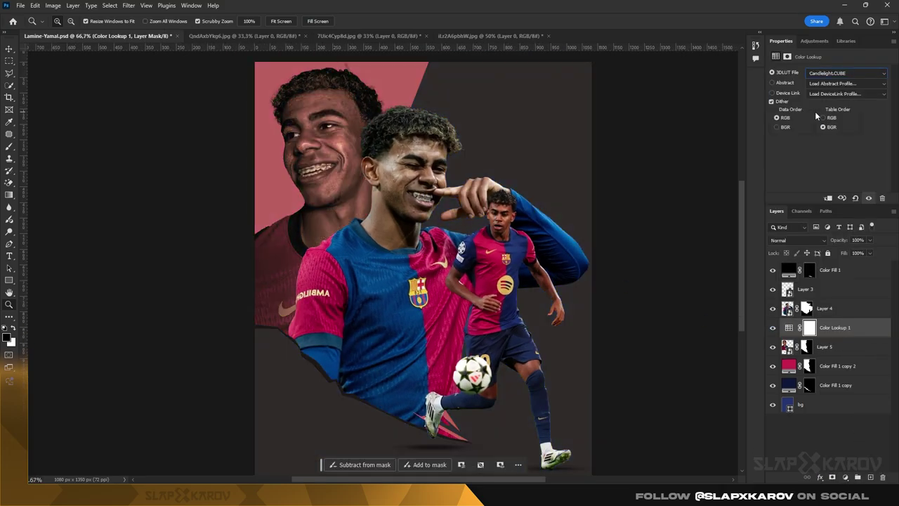
{"action": "key", "text": "Down"}
{"action": "key", "text": "Down"}
{"action": "key", "text": "Down"}
{"action": "key", "text": "Down"}
{"action": "key", "text": "Down"}
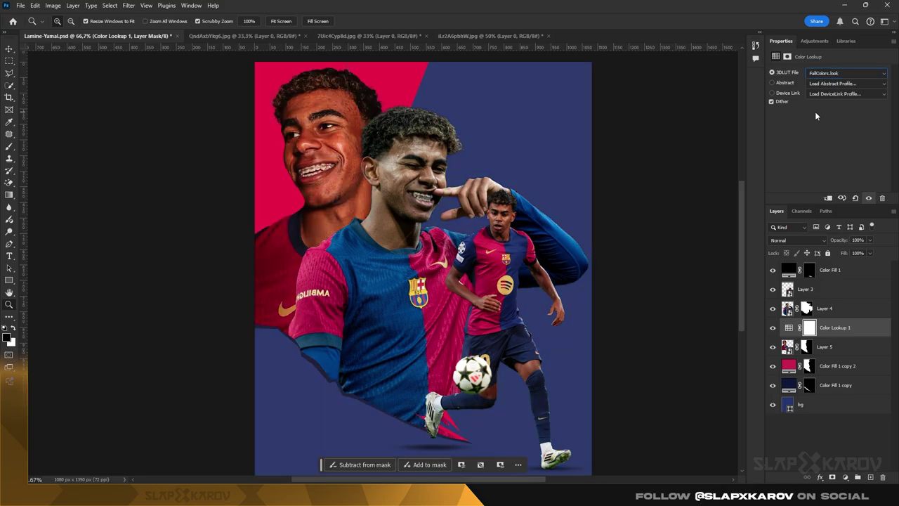
{"action": "key", "text": "Up"}
{"action": "key", "text": "Down"}
{"action": "key", "text": "Down"}
{"action": "key", "text": "Up"}
{"action": "left_click", "coordinate": [772, 328]}
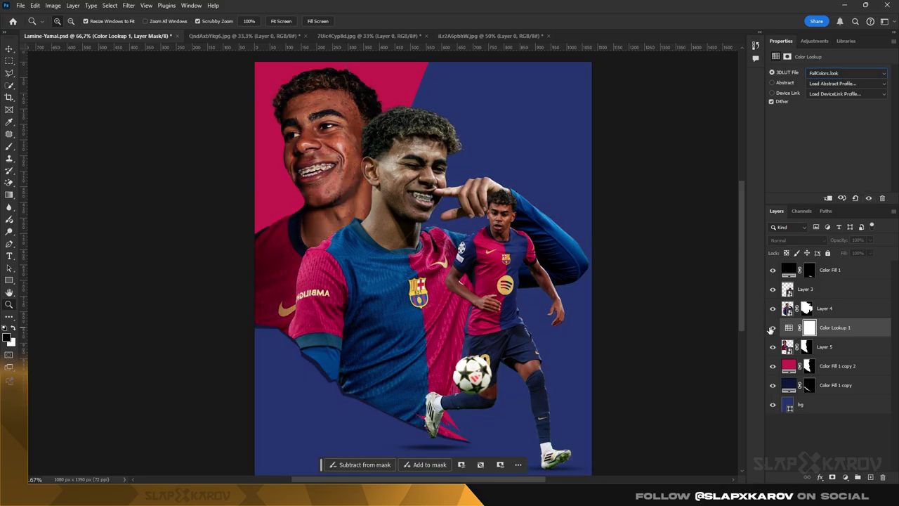
{"action": "left_click", "coordinate": [772, 329]}
Clip the Color Lookup adjustment to Layer 5 and add clipped duplicates of it above Layer 4 and Layer 3
{"action": "right_click", "coordinate": [843, 328]}
{"action": "left_click", "coordinate": [838, 308]}
{"action": "left_click_drag", "start_coordinate": [840, 330], "coordinate": [843, 280]}
{"action": "right_click", "coordinate": [835, 308]}
{"action": "left_click", "coordinate": [840, 286]}
{"action": "right_click", "coordinate": [846, 290]}
{"action": "left_click", "coordinate": [851, 269]}
{"action": "scroll", "coordinate": [415, 176], "scroll_direction": "up", "scroll_amount": 2}
{"action": "scroll", "coordinate": [436, 172], "scroll_direction": "down", "scroll_amount": 3}
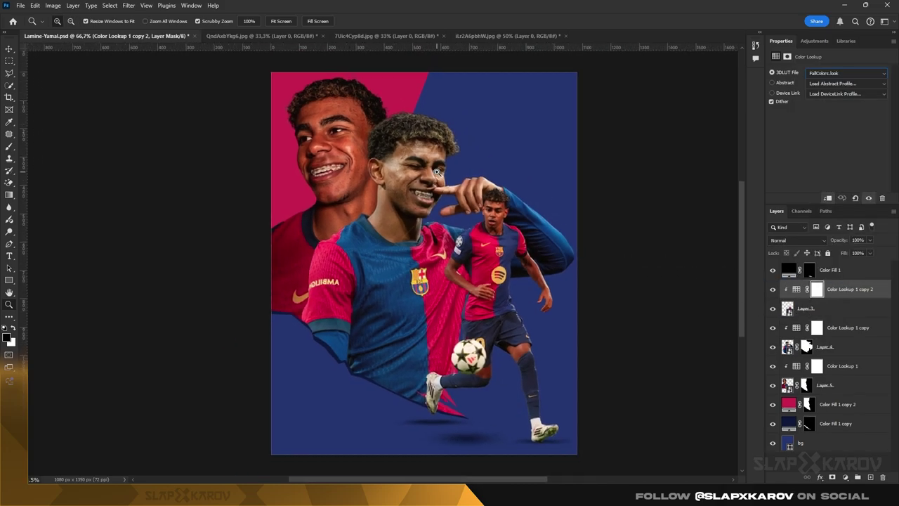
Browse the 3DLUT looks for Color Lookup 1 copy 2 and set the running player's look to LateSunset.3DL
{"action": "left_click_drag", "start_coordinate": [436, 172], "coordinate": [421, 172]}
{"action": "left_click", "coordinate": [847, 73]}
{"action": "left_click", "coordinate": [817, 191]}
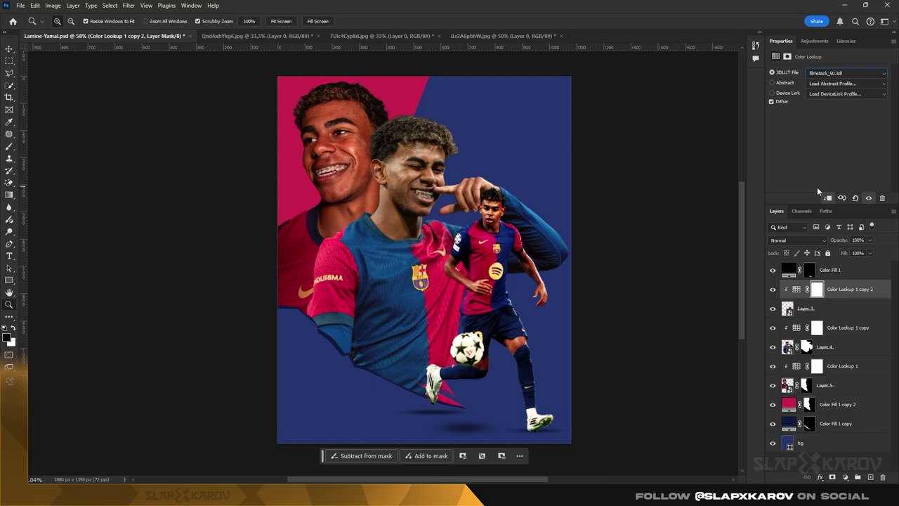
{"action": "key", "text": "Down"}
{"action": "key", "text": "Down"}
{"action": "key", "text": "Down"}
{"action": "key", "text": "Down"}
{"action": "key", "text": "Down"}
{"action": "key", "text": "Down"}
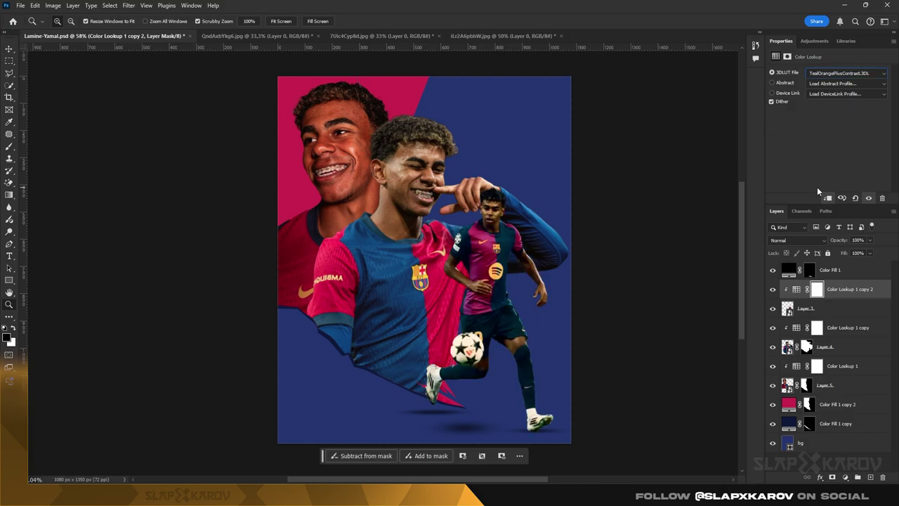
{"action": "key", "text": "Up"}
{"action": "key", "text": "Up"}
{"action": "key", "text": "Up"}
{"action": "key", "text": "Up"}
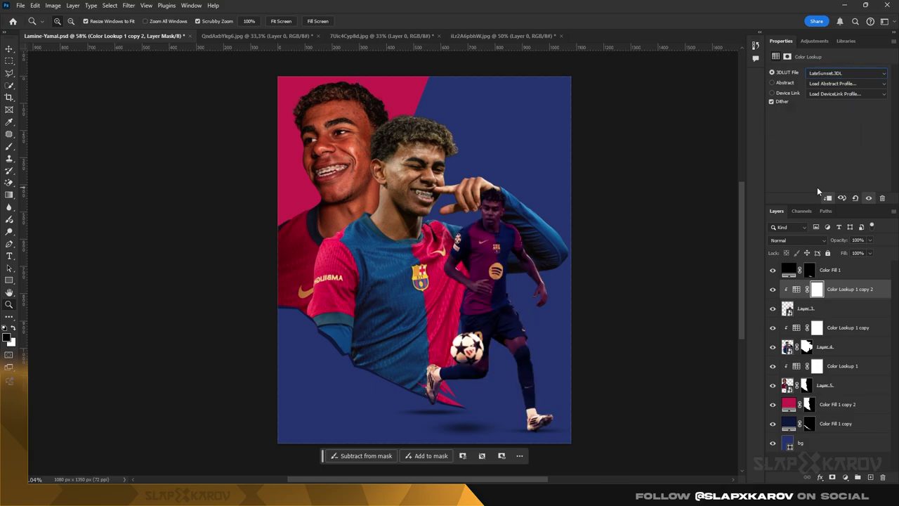
Set both Color Lookup 1 copy and Color Lookup 1 to the LateSunset.3DL look for the two larger portraits
{"action": "left_click", "coordinate": [861, 330]}
{"action": "left_click", "coordinate": [834, 74]}
{"action": "left_click", "coordinate": [811, 299]}
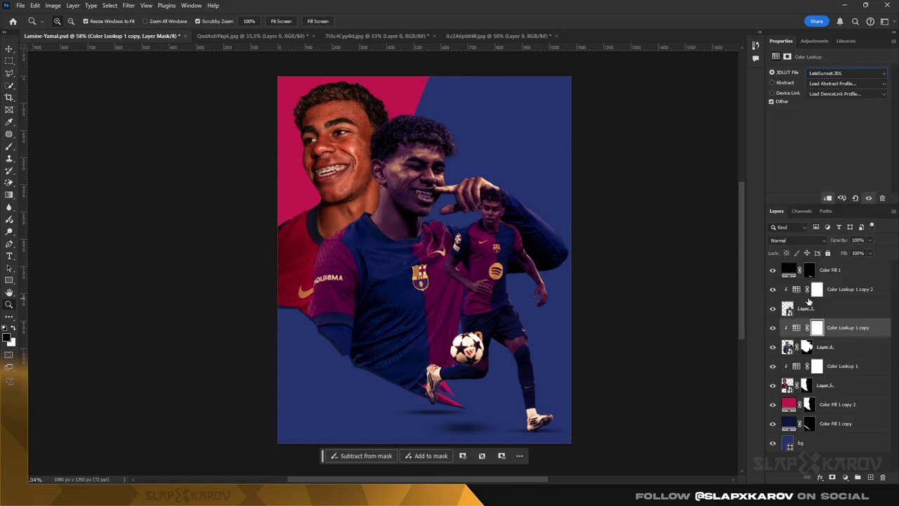
{"action": "left_click", "coordinate": [843, 365]}
{"action": "left_click", "coordinate": [829, 73]}
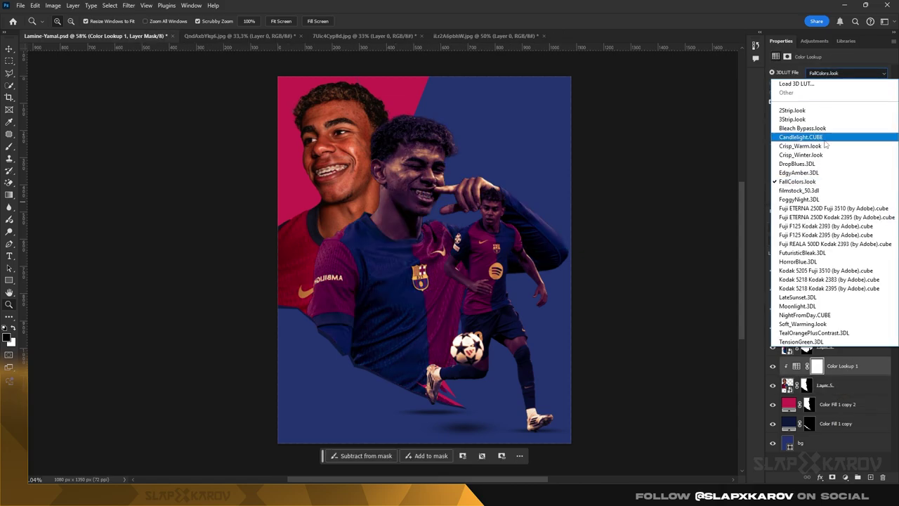
{"action": "left_click", "coordinate": [830, 297]}
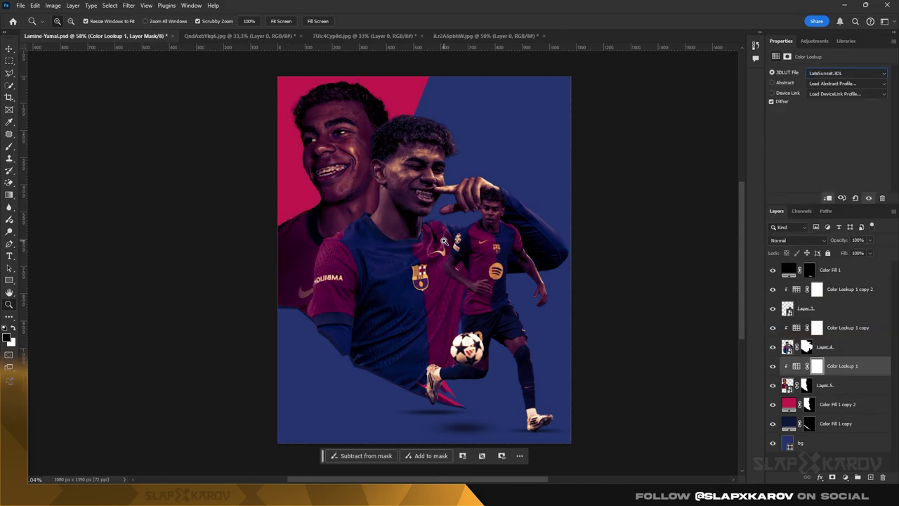
Add a white Solid Color fill layer between Color Lookup 1 and Layer 4
{"action": "left_click", "coordinate": [10, 49]}
{"action": "left_click", "coordinate": [392, 154]}
{"action": "key", "text": "z"}
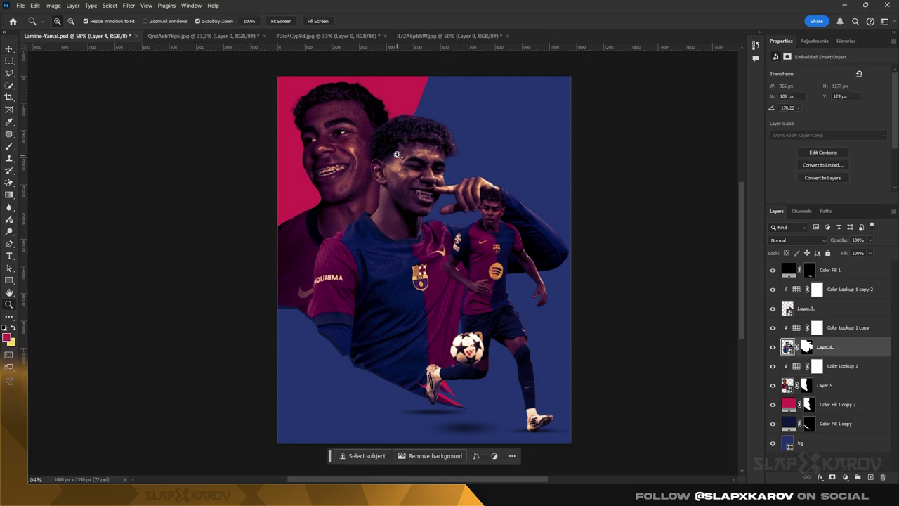
{"action": "left_click_drag", "start_coordinate": [406, 142], "coordinate": [380, 144]}
{"action": "key", "text": "v"}
{"action": "left_click", "coordinate": [846, 371]}
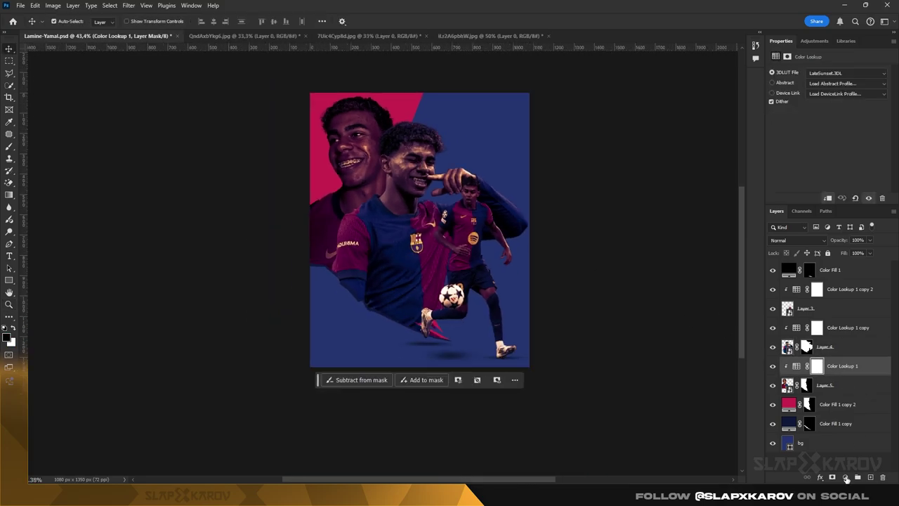
{"action": "left_click", "coordinate": [845, 478]}
{"action": "left_click", "coordinate": [808, 345]}
{"action": "left_click", "coordinate": [807, 349]}
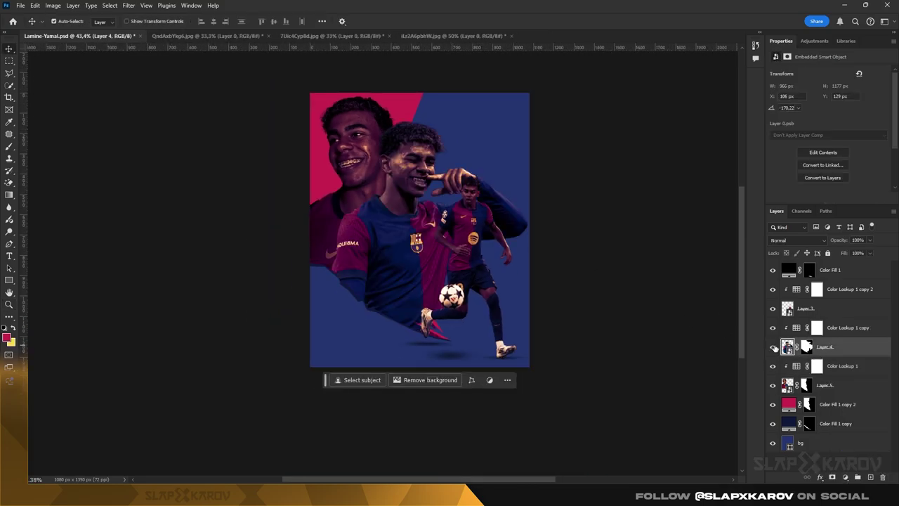
{"action": "left_click", "coordinate": [843, 365]}
{"action": "left_click", "coordinate": [846, 477]}
{"action": "left_click", "coordinate": [832, 312]}
{"action": "key", "text": "Return"}
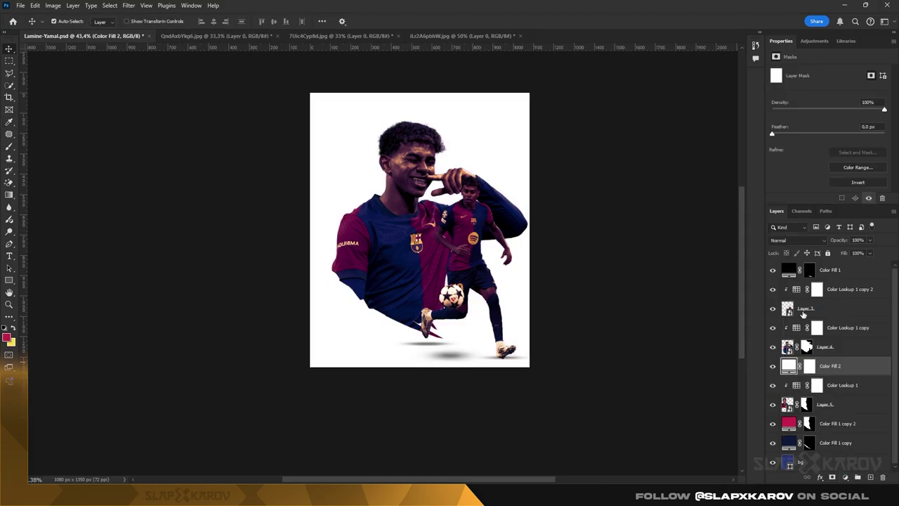
Replace the Color Fill 2 layer's white mask with a fully black one, keeping the blend mode at Normal
{"action": "left_click", "coordinate": [797, 241]}
{"action": "left_click", "coordinate": [784, 229]}
{"action": "left_click", "coordinate": [811, 366]}
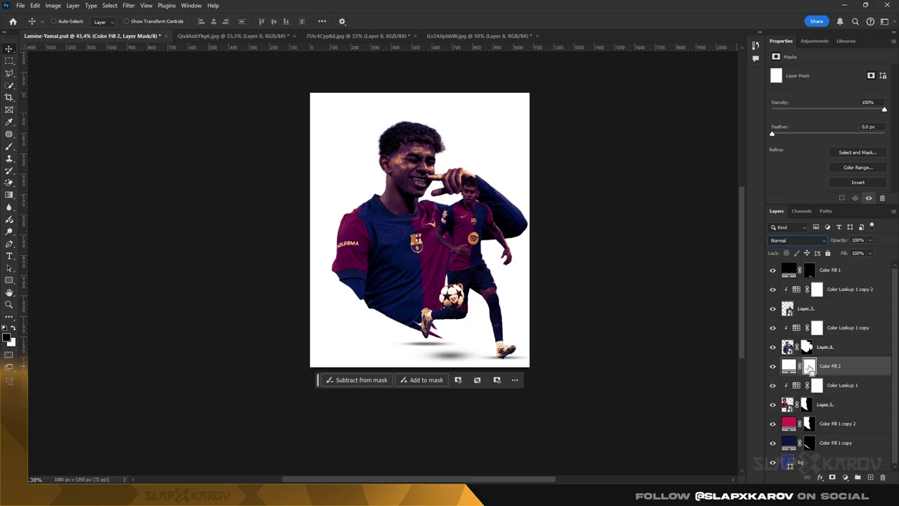
{"action": "left_click", "coordinate": [791, 366]}
{"action": "left_click_drag", "start_coordinate": [810, 368], "coordinate": [883, 478]}
{"action": "left_click", "coordinate": [832, 478]}
{"action": "key", "text": "ctrl+i"}
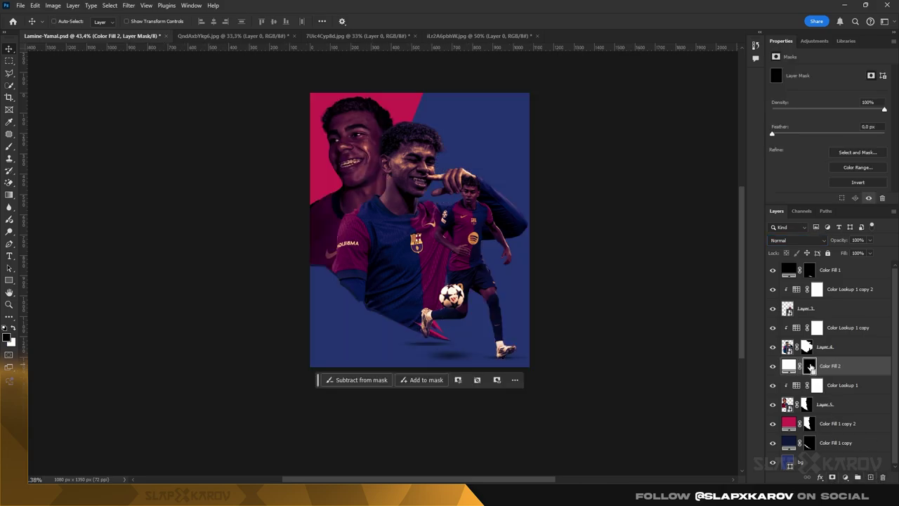
Paint soft white areas on the Color Fill 2 mask around the winking player's shoulder, neck and head with a large soft round brush
{"action": "key", "text": "z"}
{"action": "left_click_drag", "start_coordinate": [409, 147], "coordinate": [433, 157]}
{"action": "key", "text": "b"}
{"action": "right_click", "coordinate": [400, 220]}
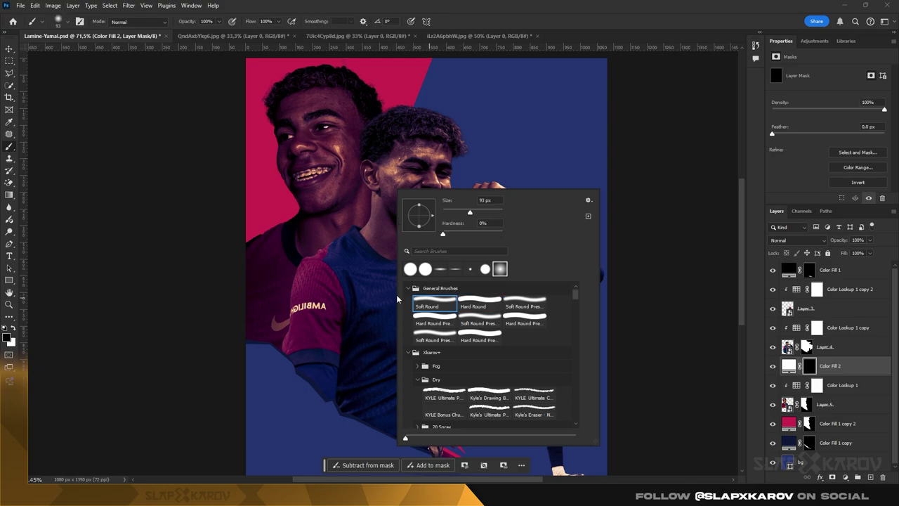
{"action": "left_click_drag", "start_coordinate": [353, 282], "coordinate": [396, 299]}
{"action": "key", "text": "x"}
{"action": "mouse_move", "coordinate": [335, 269]}
{"action": "left_mouse_down"}
{"action": "mouse_move", "coordinate": [392, 255]}
{"action": "mouse_move", "coordinate": [338, 325]}
{"action": "mouse_move", "coordinate": [406, 242]}
{"action": "left_mouse_up"}
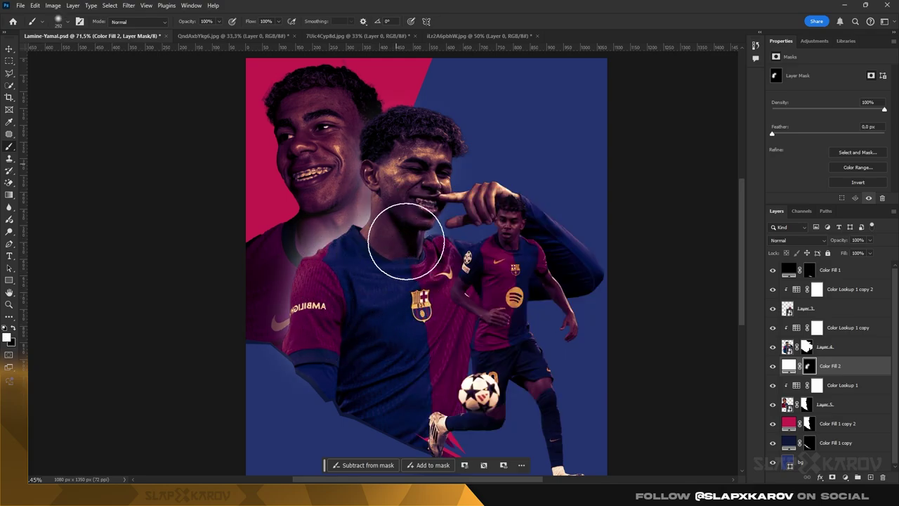
{"action": "key", "text": "x"}
{"action": "left_click", "coordinate": [399, 128]}
Set Color Fill 2's blend mode to Subtract and paint a soft dark shadow behind the winking player's head and raised arm
{"action": "left_click", "coordinate": [798, 241]}
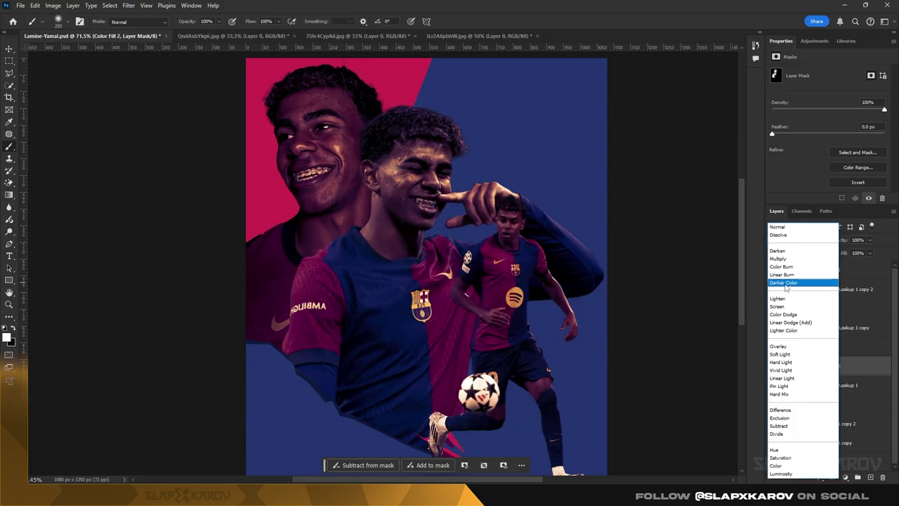
{"action": "left_click", "coordinate": [785, 430]}
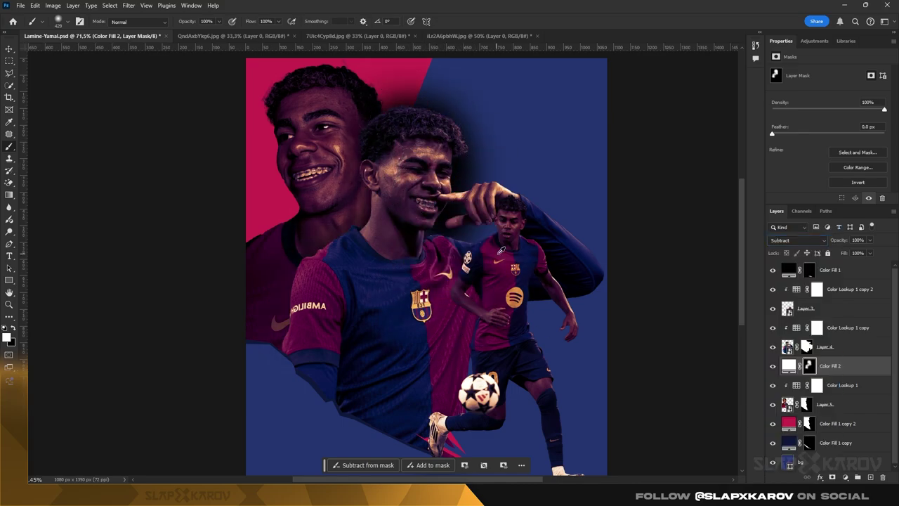
{"action": "left_click", "coordinate": [494, 228]}
{"action": "scroll", "coordinate": [516, 288], "scroll_direction": "down", "scroll_amount": 3}
{"action": "left_click", "coordinate": [545, 334]}
{"action": "scroll", "coordinate": [456, 246], "scroll_direction": "up", "scroll_amount": 5}
{"action": "left_click", "coordinate": [410, 155]}
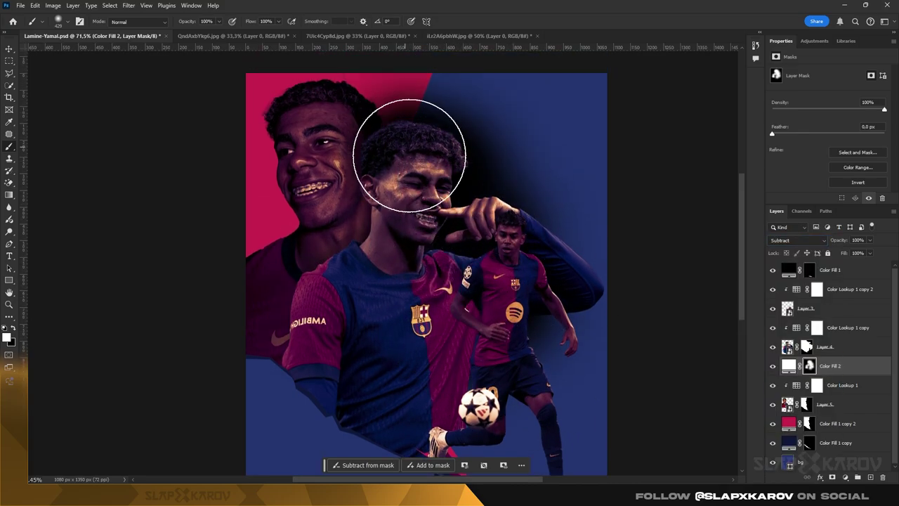
Soften the dark shadow around the winking player's head by painting black at 64% opacity on the Color Fill 2 mask
{"action": "key", "text": "6"}
{"action": "key", "text": "4"}
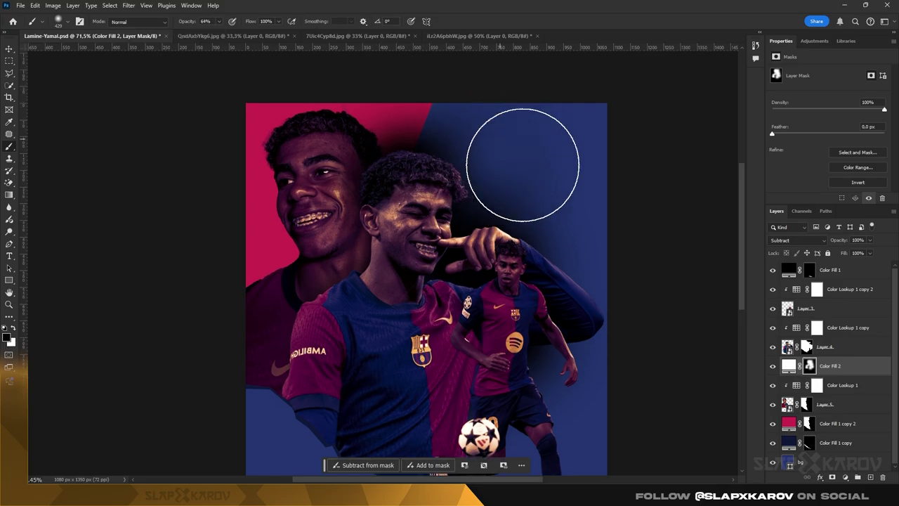
{"action": "scroll", "coordinate": [526, 325], "scroll_direction": "down", "scroll_amount": 2}
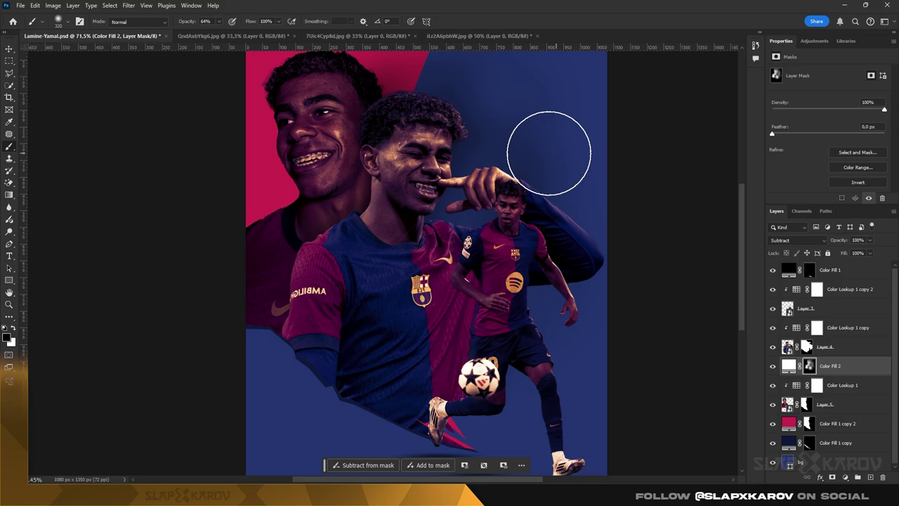
{"action": "key", "text": "z"}
{"action": "left_click_drag", "start_coordinate": [502, 214], "coordinate": [433, 167]}
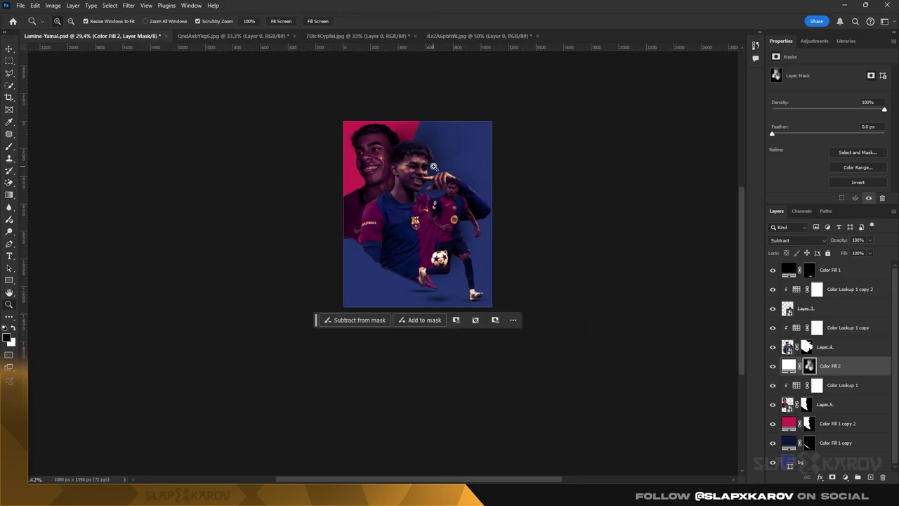
{"action": "left_click_drag", "start_coordinate": [430, 131], "coordinate": [456, 131]}
{"action": "left_click", "coordinate": [9, 148]}
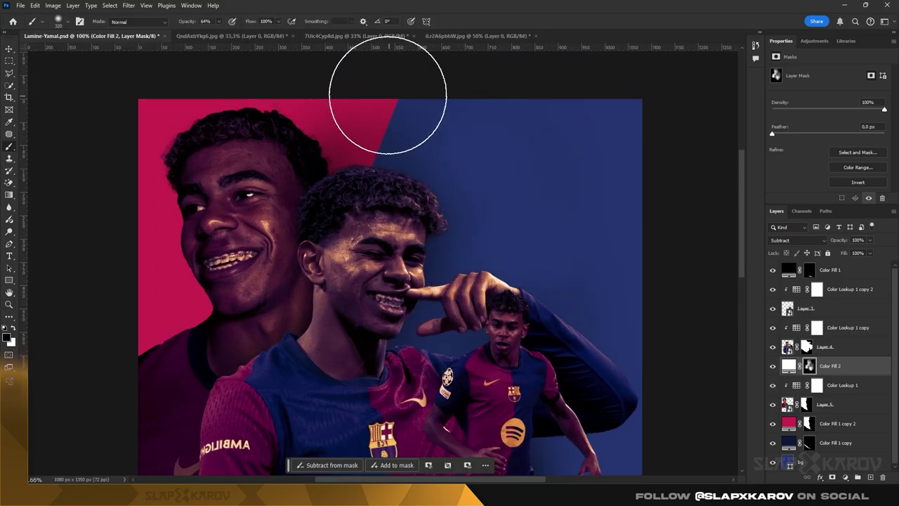
{"action": "scroll", "coordinate": [478, 161], "scroll_direction": "down", "scroll_amount": 2}
{"action": "key", "text": "z"}
{"action": "mouse_move", "coordinate": [473, 187]}
{"action": "left_mouse_down"}
{"action": "mouse_move", "coordinate": [415, 187]}
{"action": "mouse_move", "coordinate": [424, 187]}
{"action": "left_mouse_up"}
Open Layer 5's smart object, touch up the shoulder and collar edge on its mask with a hard round brush, and save and close it
{"action": "key", "text": "v"}
{"action": "left_click", "coordinate": [368, 186]}
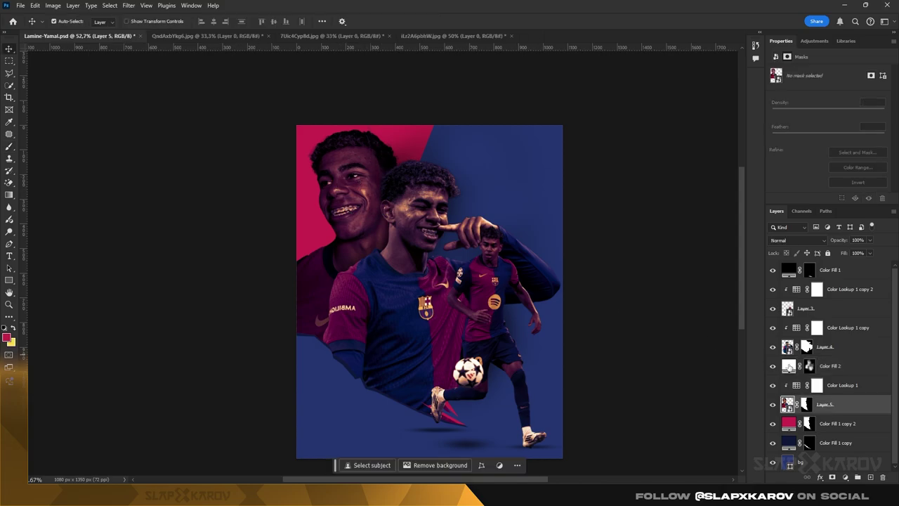
{"action": "double_click", "coordinate": [786, 406]}
{"action": "key", "text": "z"}
{"action": "left_click_drag", "start_coordinate": [301, 306], "coordinate": [340, 318]}
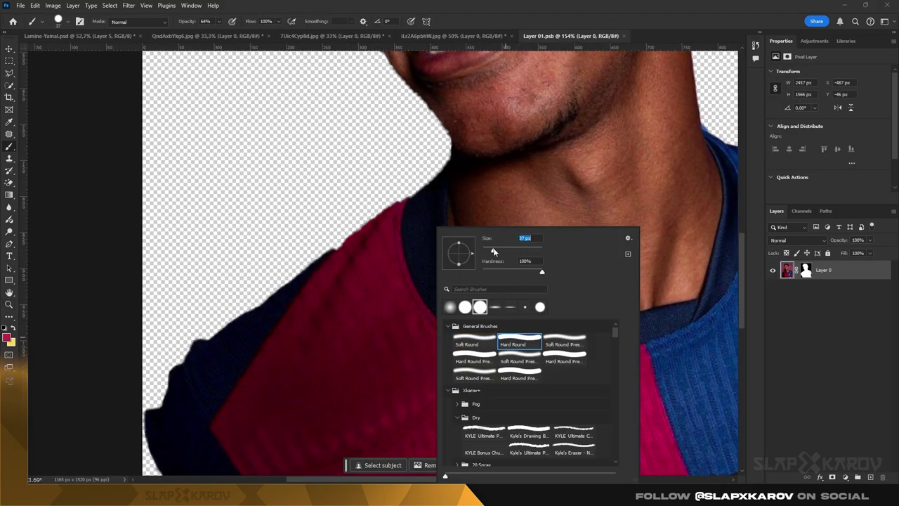
{"action": "left_click_drag", "start_coordinate": [335, 263], "coordinate": [329, 265]}
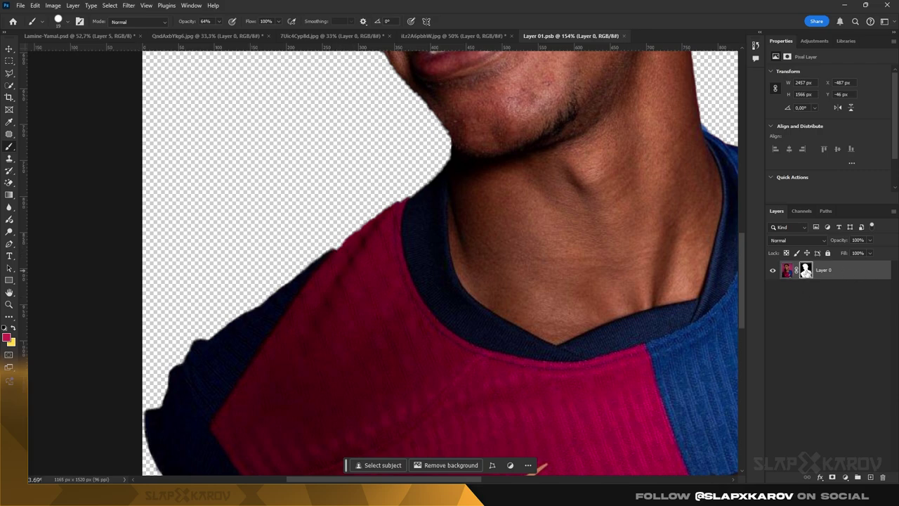
{"action": "left_click", "coordinate": [806, 270]}
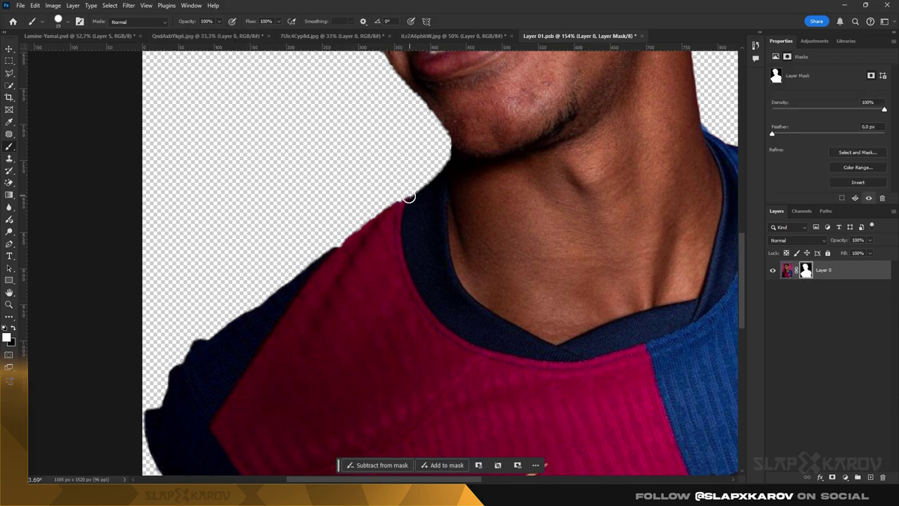
{"action": "key", "text": "z"}
{"action": "key", "text": "ctrl+s"}
{"action": "left_click_drag", "start_coordinate": [431, 230], "coordinate": [344, 150]}
{"action": "left_click", "coordinate": [640, 36]}
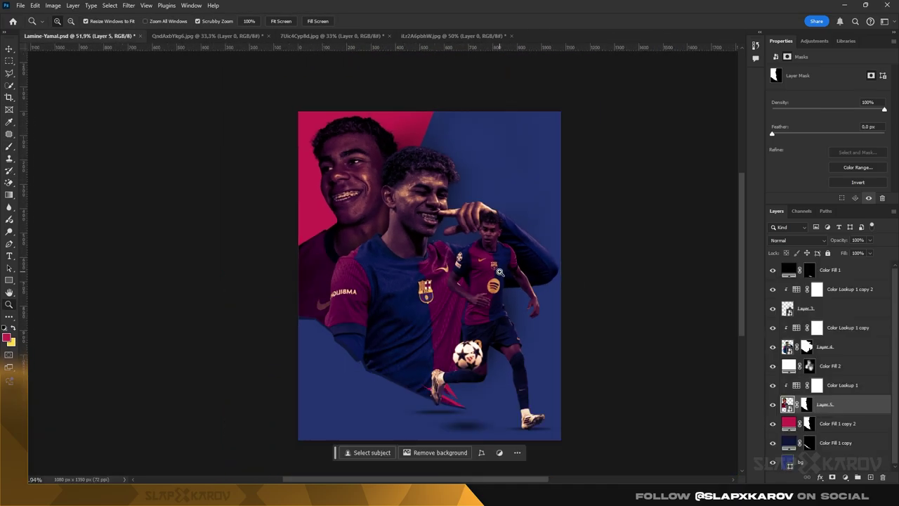
Load Layer 3's outline as a selection and set up a soft round brush at 100% opacity
{"action": "left_click_drag", "start_coordinate": [512, 270], "coordinate": [559, 270]}
{"action": "left_click", "coordinate": [788, 309]}
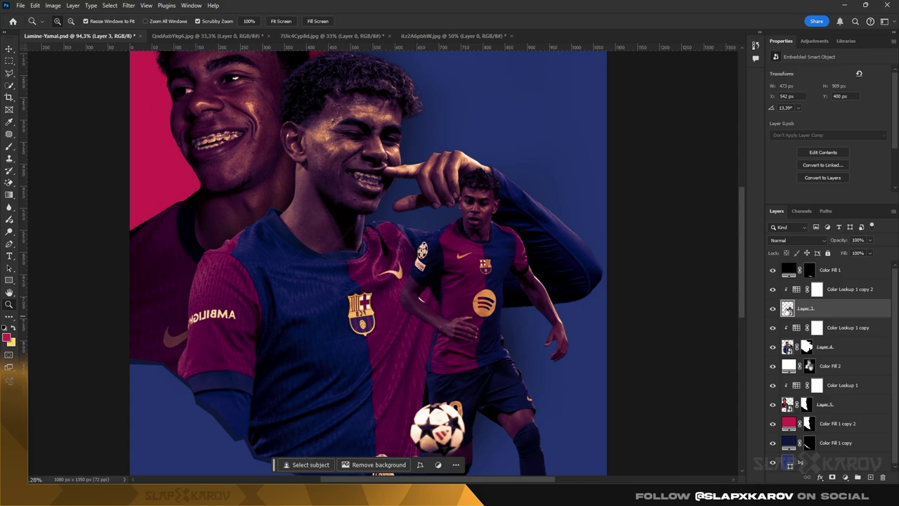
{"action": "left_click", "coordinate": [789, 311], "text": "ctrl"}
{"action": "mouse_move", "coordinate": [489, 200]}
{"action": "left_mouse_down"}
{"action": "mouse_move", "coordinate": [537, 204]}
{"action": "mouse_move", "coordinate": [482, 204]}
{"action": "left_mouse_up"}
{"action": "left_click_drag", "start_coordinate": [544, 223], "coordinate": [583, 222]}
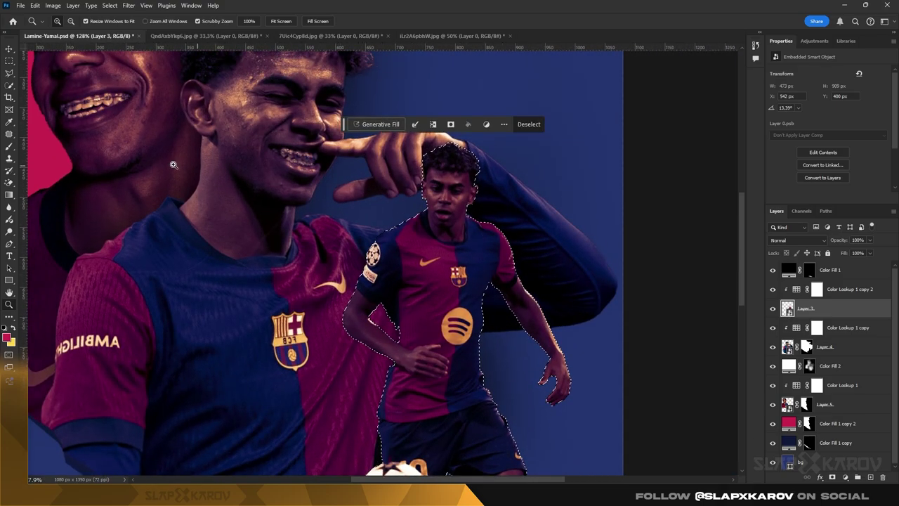
{"action": "left_click", "coordinate": [10, 145]}
{"action": "right_click", "coordinate": [286, 180]}
{"action": "left_click", "coordinate": [324, 292]}
{"action": "left_click_drag", "start_coordinate": [256, 196], "coordinate": [264, 200]}
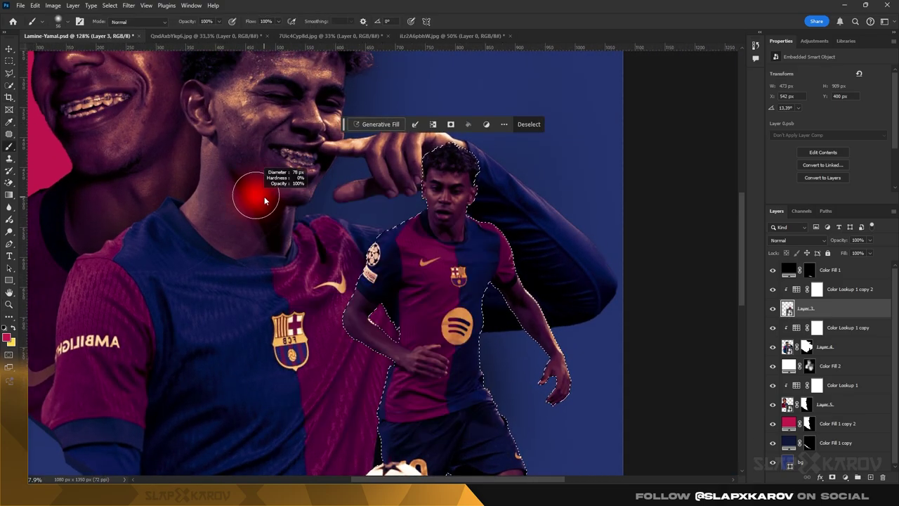
Paint black on the Color Lookup 1 copy 2 mask over the running player's face and sleeve to reveal the original colors
{"action": "scroll", "coordinate": [380, 215], "scroll_direction": "up", "scroll_amount": 1}
{"action": "key", "text": "x"}
{"action": "left_click", "coordinate": [817, 289]}
{"action": "scroll", "coordinate": [475, 228], "scroll_direction": "up", "scroll_amount": 1}
{"action": "mouse_move", "coordinate": [465, 215]}
{"action": "left_mouse_down"}
{"action": "mouse_move", "coordinate": [481, 235]}
{"action": "mouse_move", "coordinate": [462, 258]}
{"action": "left_mouse_up"}
{"action": "scroll", "coordinate": [462, 258], "scroll_direction": "down", "scroll_amount": 3}
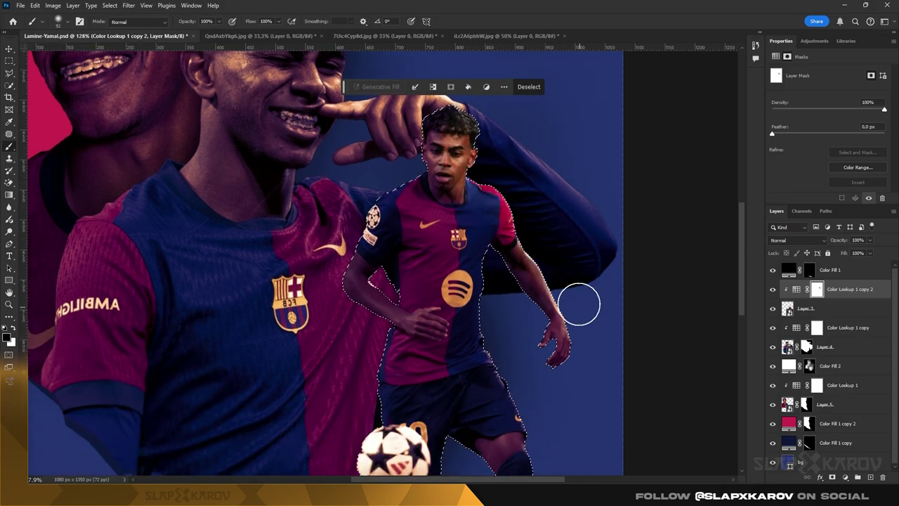
Brush the grading off the running player's forearm, legs and ball on the same mask, deselect, and compare with the adjustment hidden
{"action": "scroll", "coordinate": [522, 291], "scroll_direction": "down", "scroll_amount": 4}
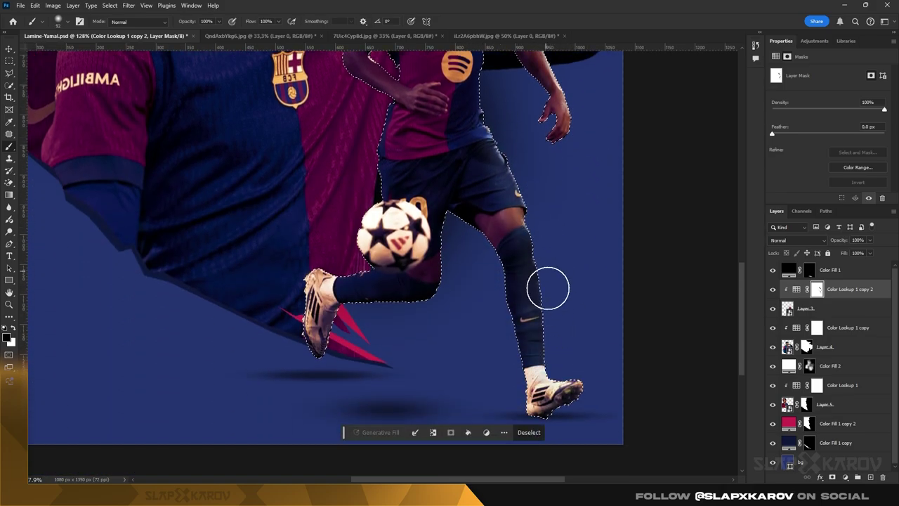
{"action": "scroll", "coordinate": [581, 331], "scroll_direction": "up", "scroll_amount": 1}
{"action": "scroll", "coordinate": [582, 330], "scroll_direction": "up", "scroll_amount": 2}
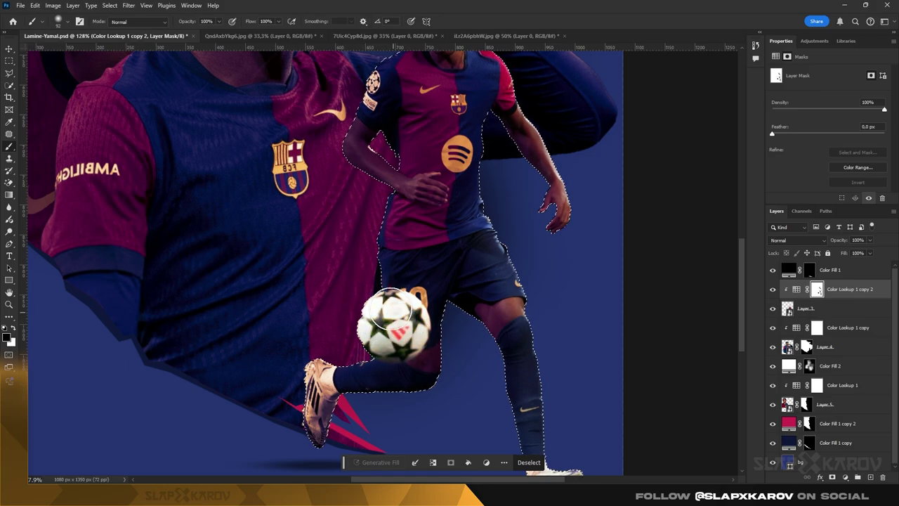
{"action": "scroll", "coordinate": [525, 299], "scroll_direction": "up", "scroll_amount": 4}
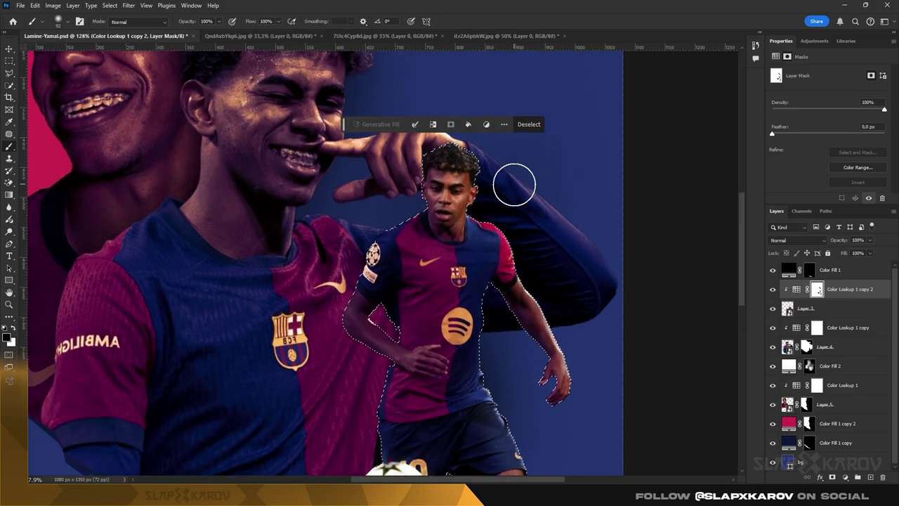
{"action": "key", "text": "ctrl+d"}
{"action": "key", "text": "z"}
{"action": "left_click_drag", "start_coordinate": [451, 245], "coordinate": [385, 245]}
{"action": "left_click", "coordinate": [773, 290]}
{"action": "left_click", "coordinate": [773, 290]}
{"action": "left_click_drag", "start_coordinate": [382, 183], "coordinate": [397, 185]}
With Layer 4's outline loaded as a selection, paint black on the Color Lookup 1 copy mask over the winking player's hair
{"action": "key", "text": "v"}
{"action": "left_click", "coordinate": [396, 196]}
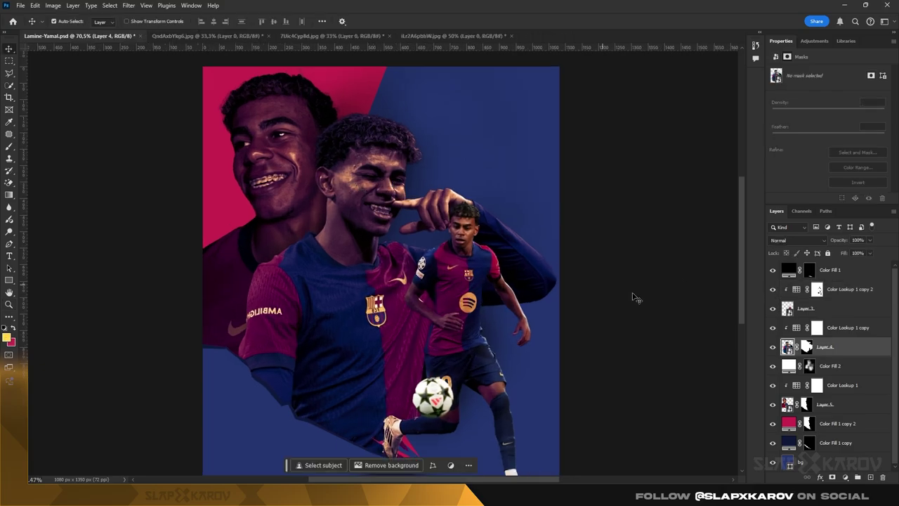
{"action": "left_click", "coordinate": [788, 347], "text": "ctrl"}
{"action": "left_click", "coordinate": [817, 328]}
{"action": "key", "text": "b"}
{"action": "scroll", "coordinate": [443, 176], "scroll_direction": "up", "scroll_amount": 1}
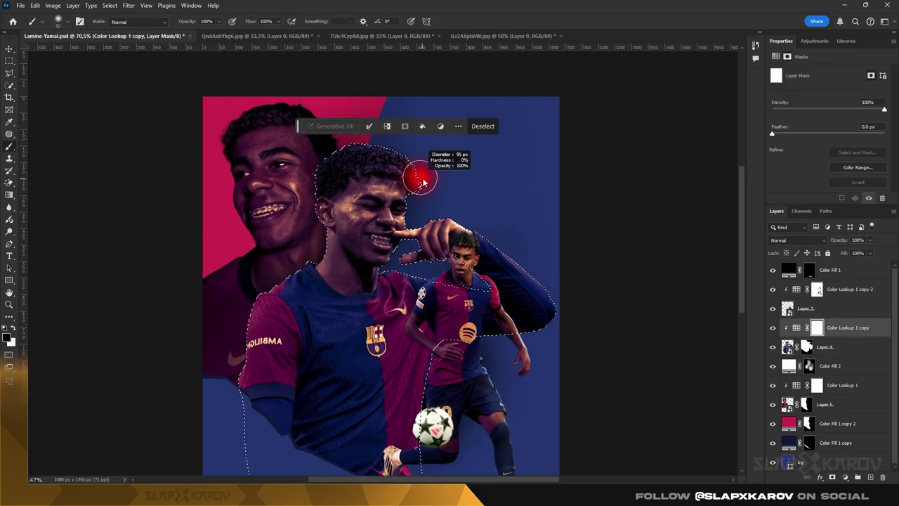
{"action": "scroll", "coordinate": [442, 176], "scroll_direction": "up", "scroll_amount": 4}
{"action": "mouse_move", "coordinate": [348, 177]}
{"action": "left_mouse_down"}
{"action": "mouse_move", "coordinate": [379, 176]}
{"action": "mouse_move", "coordinate": [420, 194]}
{"action": "left_mouse_up"}
{"action": "scroll", "coordinate": [429, 200], "scroll_direction": "up", "scroll_amount": 3}
{"action": "left_click_drag", "start_coordinate": [303, 179], "coordinate": [313, 117]}
{"action": "scroll", "coordinate": [422, 193], "scroll_direction": "down", "scroll_amount": 6}
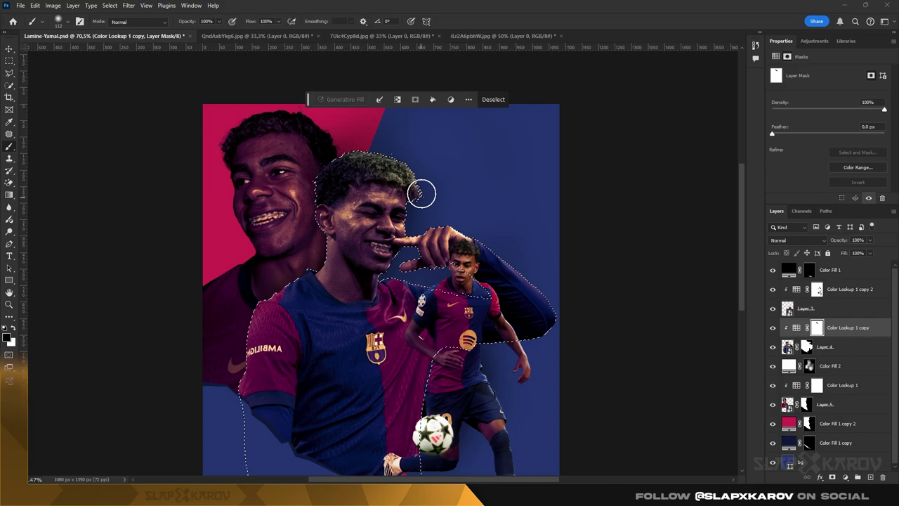
Brighten the upper edge of the winking player's raised sleeve by painting black on the mask with a smaller soft brush
{"action": "right_click", "coordinate": [421, 193], "text": "alt"}
{"action": "key", "text": "x"}
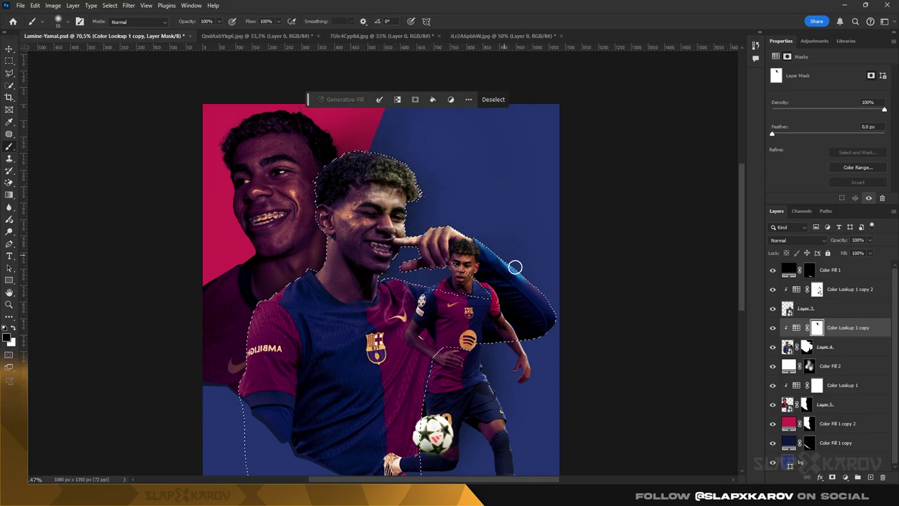
{"action": "key", "text": "bracketleft"}
{"action": "key", "text": "bracketleft"}
{"action": "key", "text": "bracketleft"}
{"action": "key", "text": "bracketleft"}
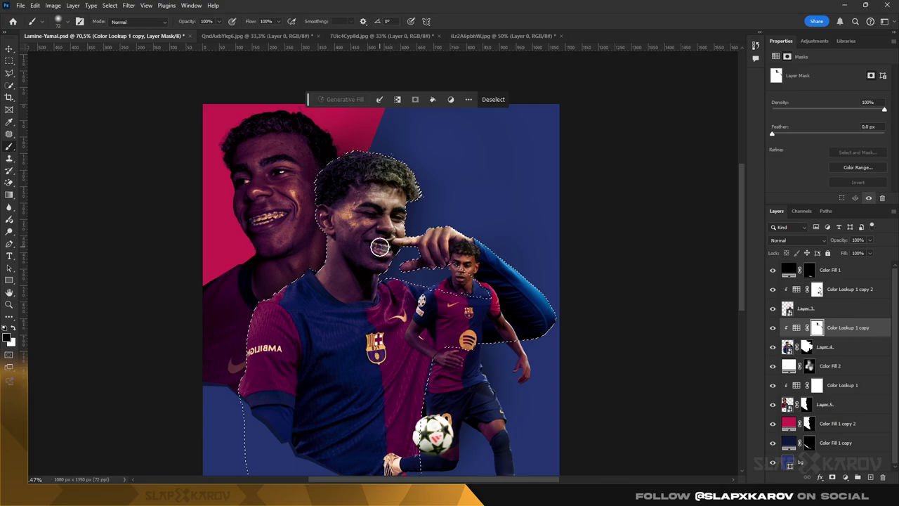
Reveal original color on the winking player's teeth, hand and shoulders in the mask, deselect, and compare with the adjustment hidden
{"action": "key", "text": "bracketright"}
{"action": "key", "text": "bracketright"}
{"action": "key", "text": "bracketright"}
{"action": "key", "text": "bracketright"}
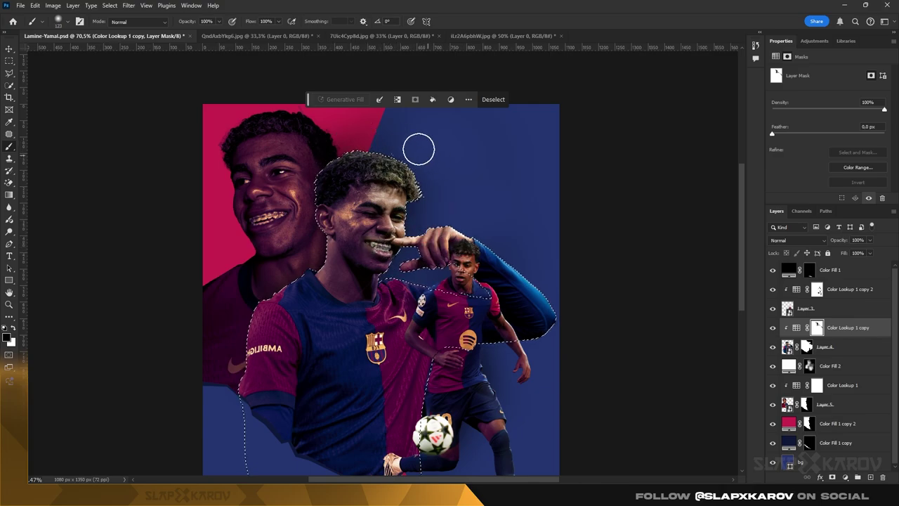
{"action": "key", "text": "bracketleft"}
{"action": "key", "text": "bracketleft"}
{"action": "key", "text": "bracketleft"}
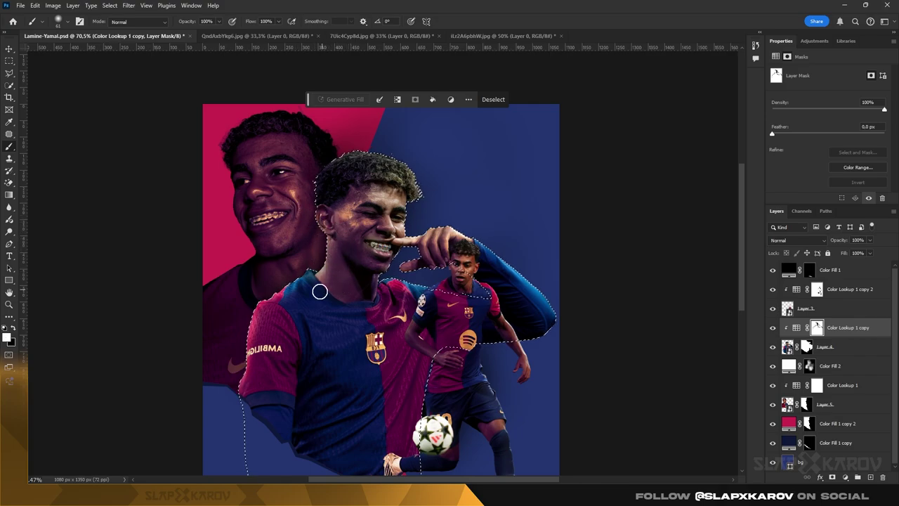
{"action": "left_click", "coordinate": [11, 63]}
{"action": "left_click", "coordinate": [303, 233]}
{"action": "key", "text": "z"}
{"action": "mouse_move", "coordinate": [304, 233]}
{"action": "left_mouse_down"}
{"action": "mouse_move", "coordinate": [281, 234]}
{"action": "mouse_move", "coordinate": [339, 237]}
{"action": "mouse_move", "coordinate": [298, 239]}
{"action": "left_mouse_up"}
{"action": "left_click", "coordinate": [773, 327]}
{"action": "left_click", "coordinate": [772, 328]}
Rework the Color Lookup 1 copy mask over the winking player's face and hair with an 80 px soft brush in black and white
{"action": "left_click_drag", "start_coordinate": [358, 208], "coordinate": [392, 208]}
{"action": "key", "text": "b"}
{"action": "right_click", "coordinate": [358, 205]}
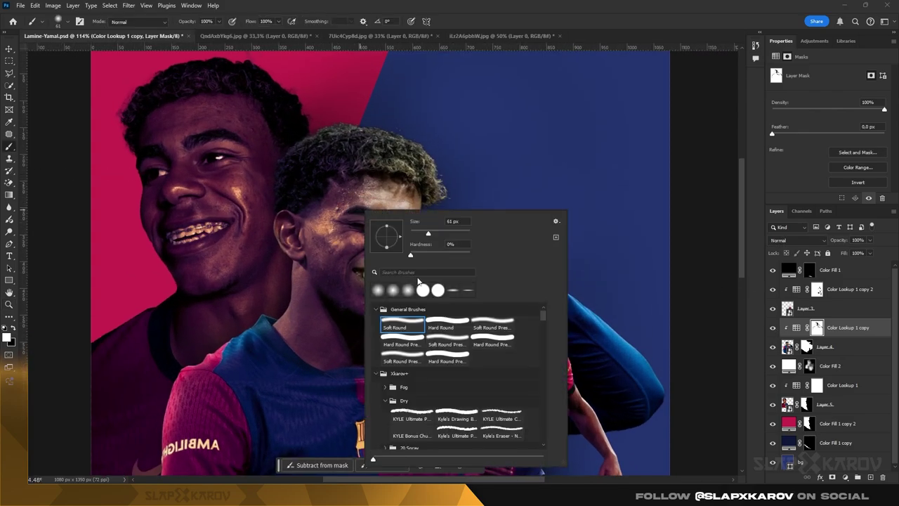
{"action": "right_click", "coordinate": [341, 202], "text": "alt"}
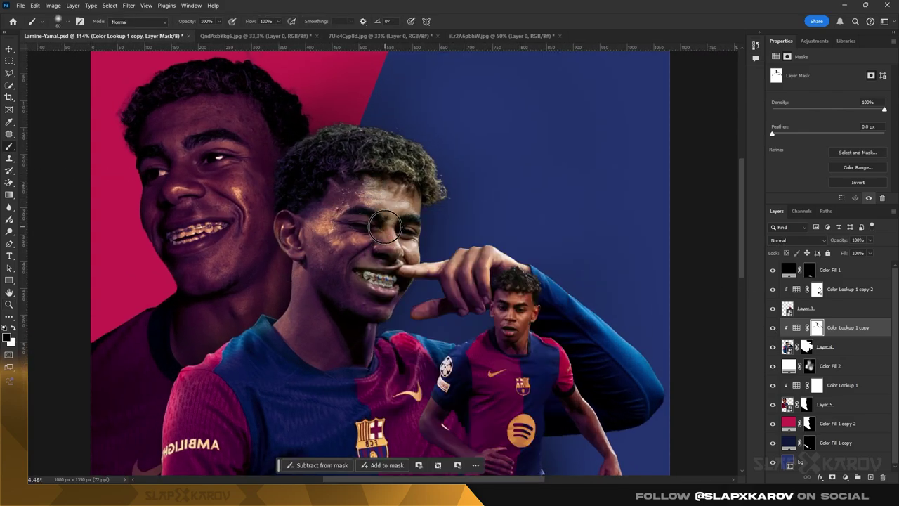
{"action": "key", "text": "x"}
{"action": "left_click_drag", "start_coordinate": [353, 166], "coordinate": [361, 207]}
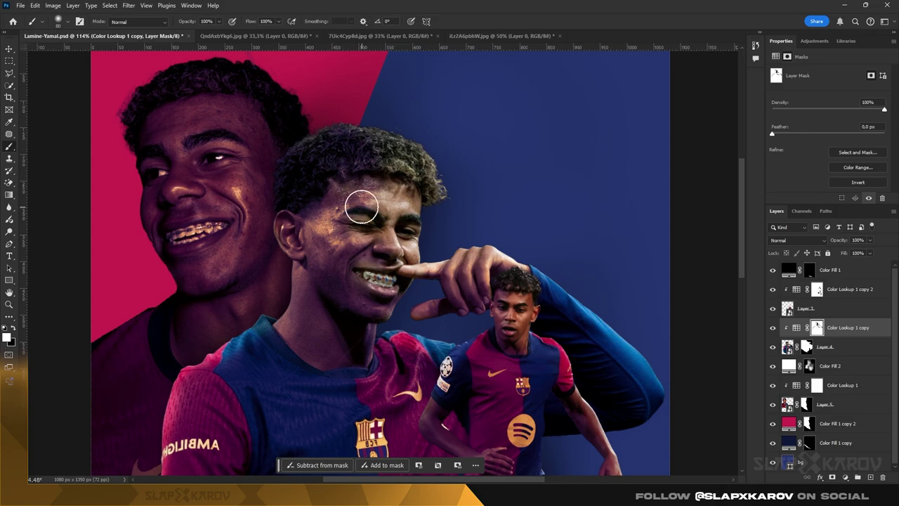
{"action": "scroll", "coordinate": [312, 266], "scroll_direction": "down", "scroll_amount": 1}
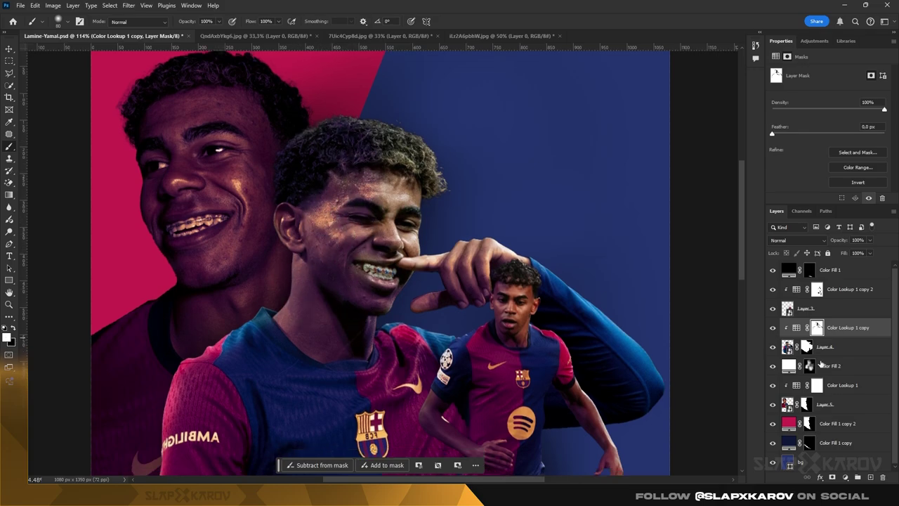
Load Layer 5's mask as a selection and paint black on the Color Lookup 1 mask along the smiling player's hair and temple
{"action": "left_click", "coordinate": [815, 405]}
{"action": "left_click", "coordinate": [807, 405], "text": "ctrl"}
{"action": "left_click", "coordinate": [818, 385]}
{"action": "scroll", "coordinate": [261, 118], "scroll_direction": "up", "scroll_amount": 2}
{"action": "key", "text": "bracketright"}
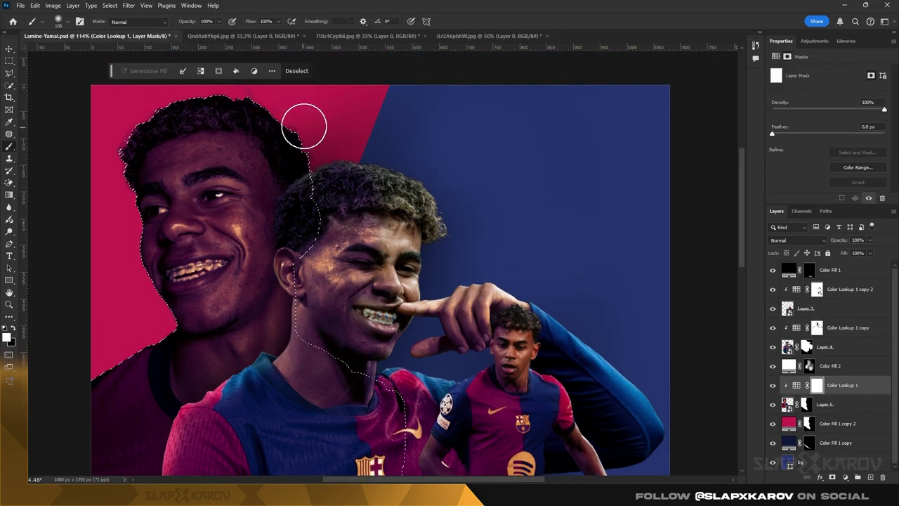
{"action": "key", "text": "x"}
{"action": "key", "text": "x"}
{"action": "left_click_drag", "start_coordinate": [265, 109], "coordinate": [288, 126]}
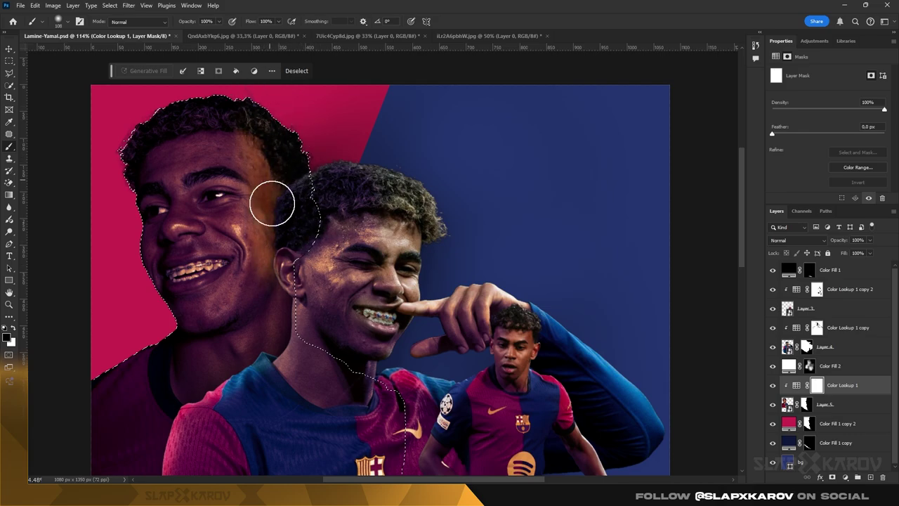
Extend the reveal over the smiling player's cheek and neck, and paint white with a larger soft brush to restore grading on the face
{"action": "scroll", "coordinate": [288, 211], "scroll_direction": "down", "scroll_amount": 2}
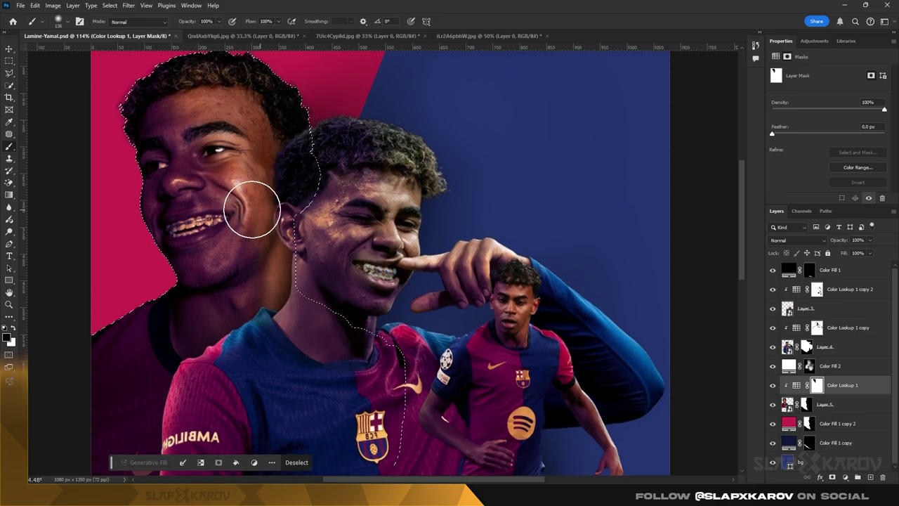
{"action": "scroll", "coordinate": [269, 302], "scroll_direction": "down", "scroll_amount": 2}
{"action": "scroll", "coordinate": [269, 303], "scroll_direction": "up", "scroll_amount": 2}
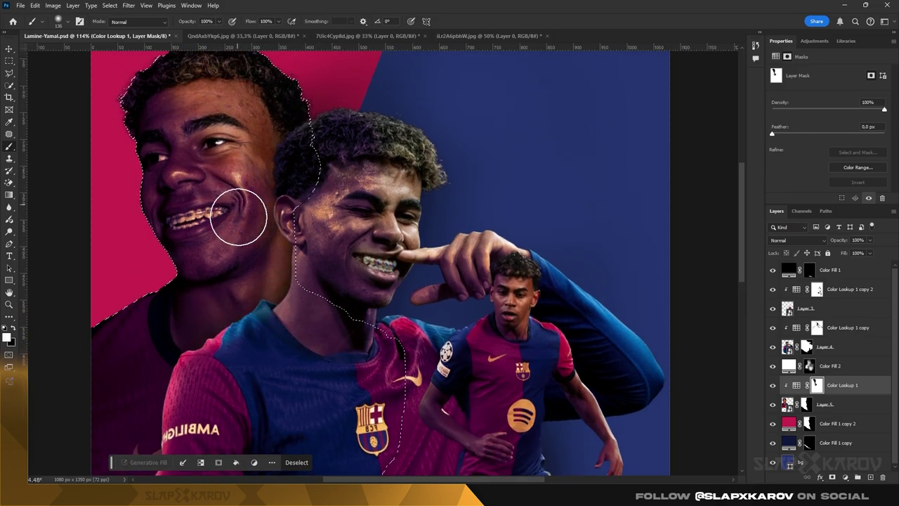
{"action": "scroll", "coordinate": [235, 203], "scroll_direction": "up", "scroll_amount": 2}
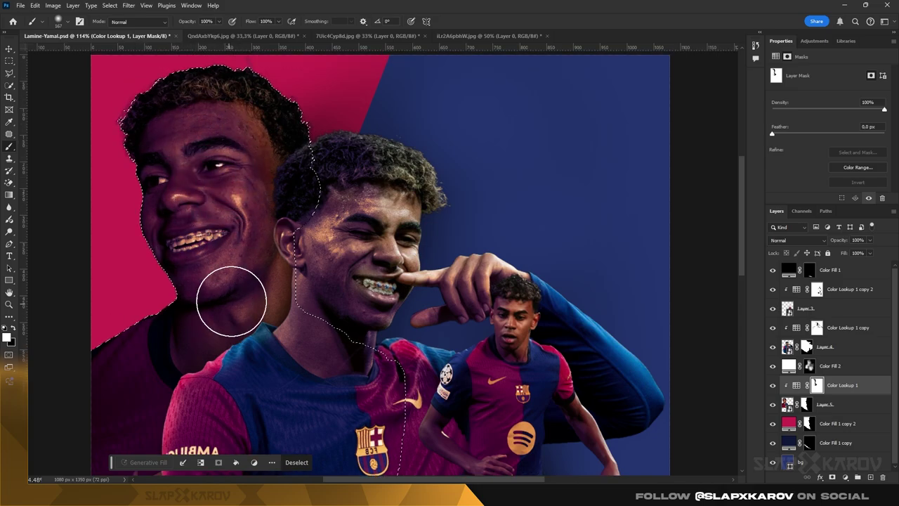
Paint black with a smaller soft brush on the Color Lookup 1 mask over the smiling player's outer hair edge, far eye and outer shoulder
{"action": "mouse_move", "coordinate": [140, 195]}
{"action": "left_mouse_down"}
{"action": "mouse_move", "coordinate": [106, 184]}
{"action": "mouse_move", "coordinate": [149, 183]}
{"action": "mouse_move", "coordinate": [102, 195]}
{"action": "left_mouse_up"}
{"action": "right_click", "coordinate": [121, 193]}
{"action": "left_click", "coordinate": [149, 184]}
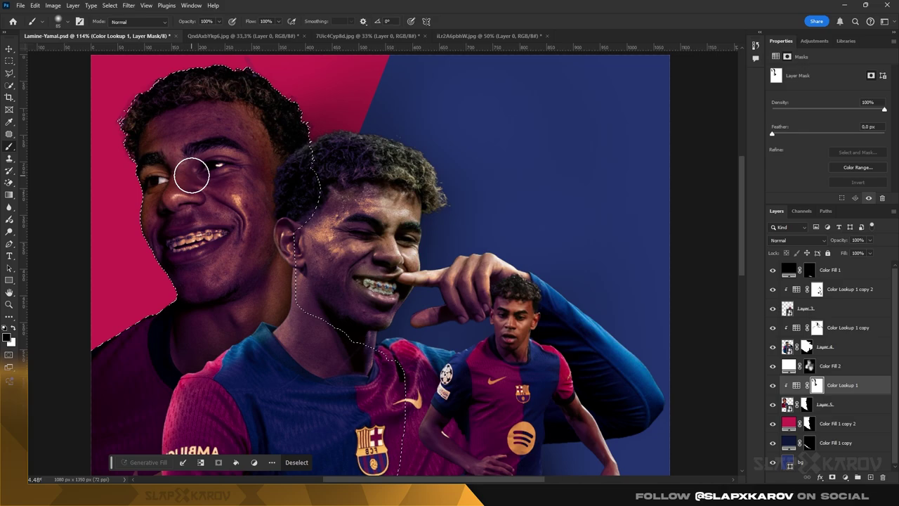
{"action": "key", "text": "x"}
{"action": "scroll", "coordinate": [179, 245], "scroll_direction": "down", "scroll_amount": 2}
{"action": "scroll", "coordinate": [161, 274], "scroll_direction": "down", "scroll_amount": 1}
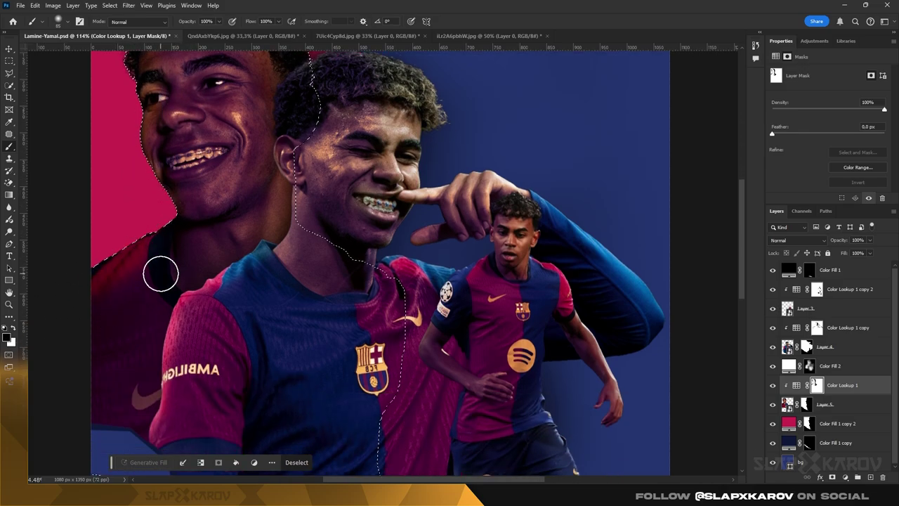
{"action": "scroll", "coordinate": [140, 344], "scroll_direction": "up", "scroll_amount": 1}
{"action": "scroll", "coordinate": [187, 297], "scroll_direction": "up", "scroll_amount": 1}
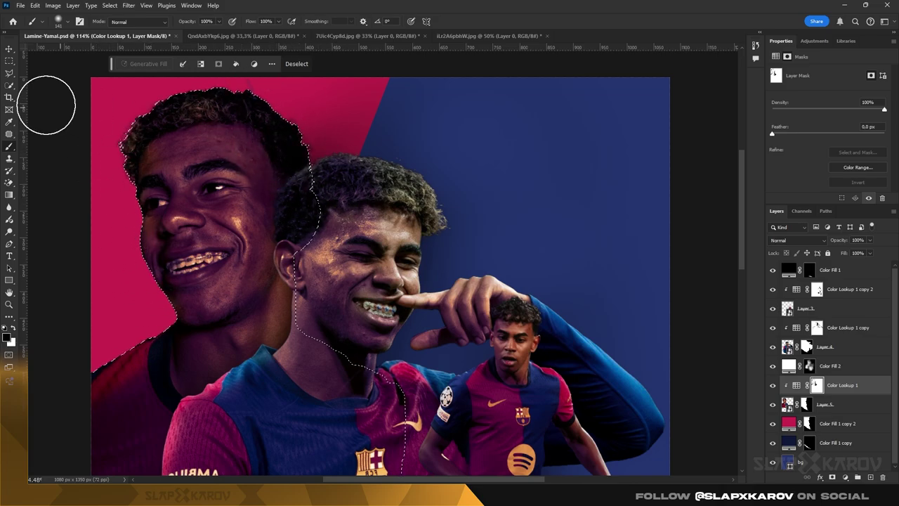
Clear the selection and compare the poster with Color Lookup 1 hidden and shown
{"action": "key", "text": "ctrl+d"}
{"action": "key", "text": "z"}
{"action": "key", "text": "x"}
{"action": "left_click_drag", "start_coordinate": [341, 195], "coordinate": [307, 303]}
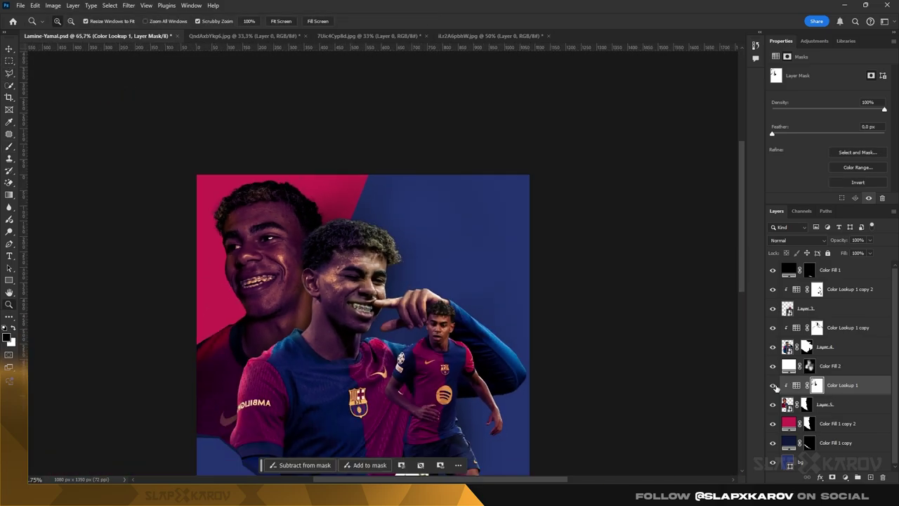
{"action": "left_click", "coordinate": [773, 386]}
{"action": "left_click", "coordinate": [774, 385]}
{"action": "left_click_drag", "start_coordinate": [338, 253], "coordinate": [330, 218]}
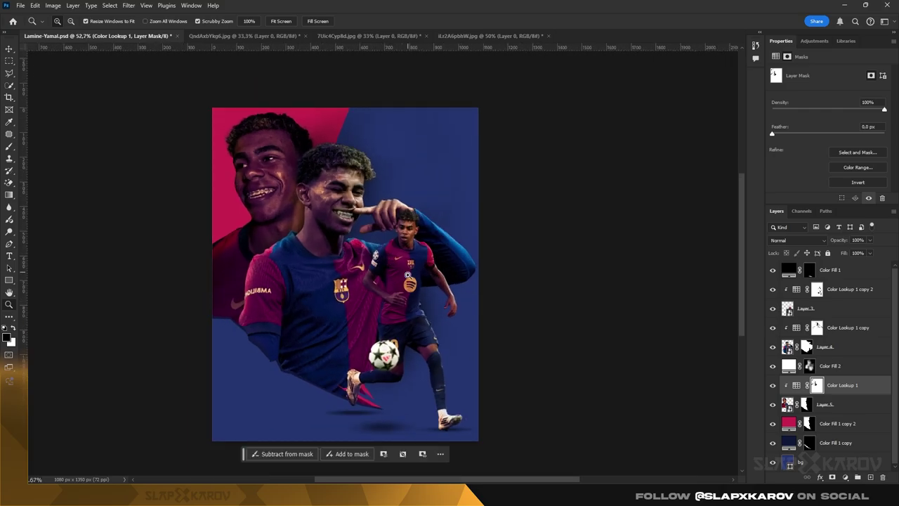
Apply the Camera Raw Filter to Layer 3 with Exposure +0.35, Texture +27 and raised Clarity, and give Layers 4 and 5 the filter too
{"action": "key", "text": "v"}
{"action": "left_click", "coordinate": [408, 275]}
{"action": "left_click", "coordinate": [854, 309]}
{"action": "left_click", "coordinate": [128, 6]}
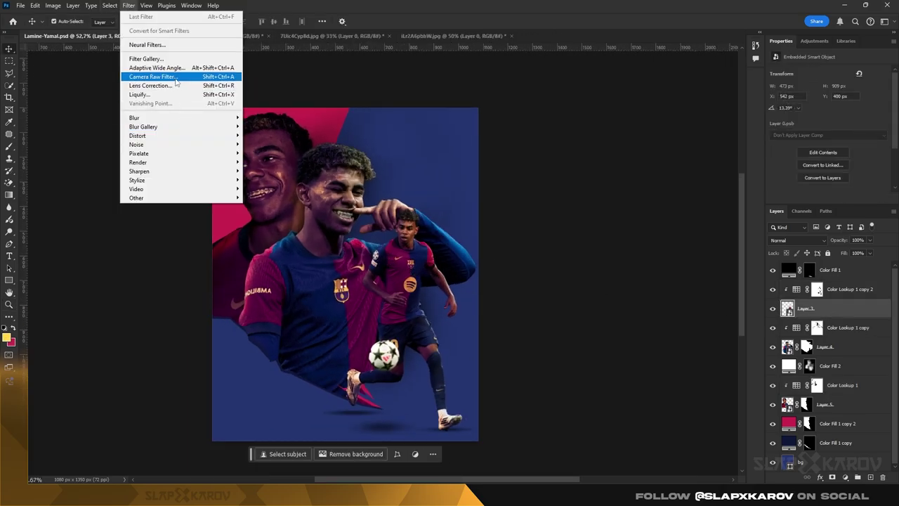
{"action": "left_click", "coordinate": [175, 80]}
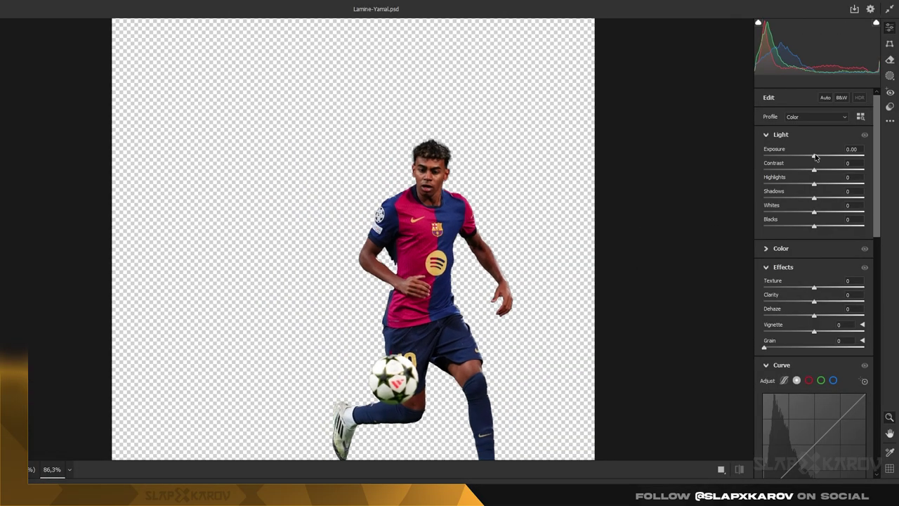
{"action": "left_click_drag", "start_coordinate": [815, 156], "coordinate": [818, 156]}
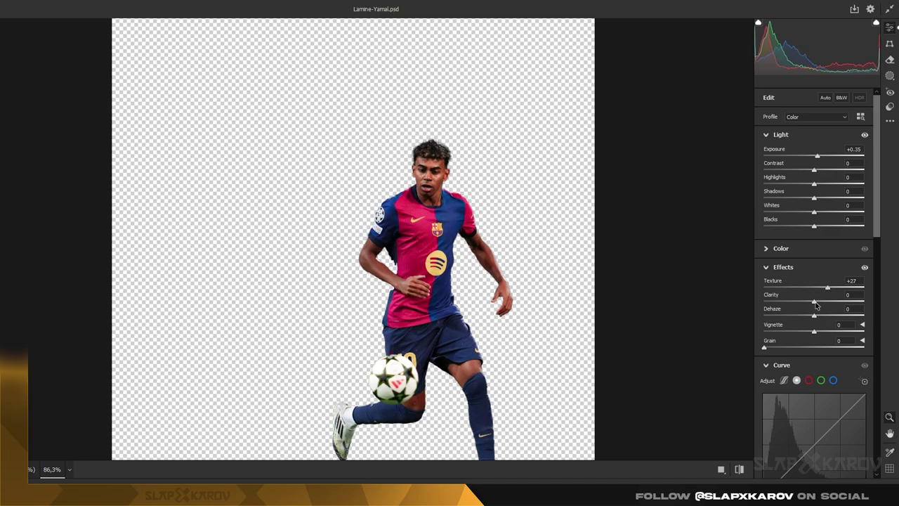
{"action": "left_click_drag", "start_coordinate": [816, 302], "coordinate": [827, 300]}
{"action": "scroll", "coordinate": [877, 247], "scroll_direction": "down", "scroll_amount": 10}
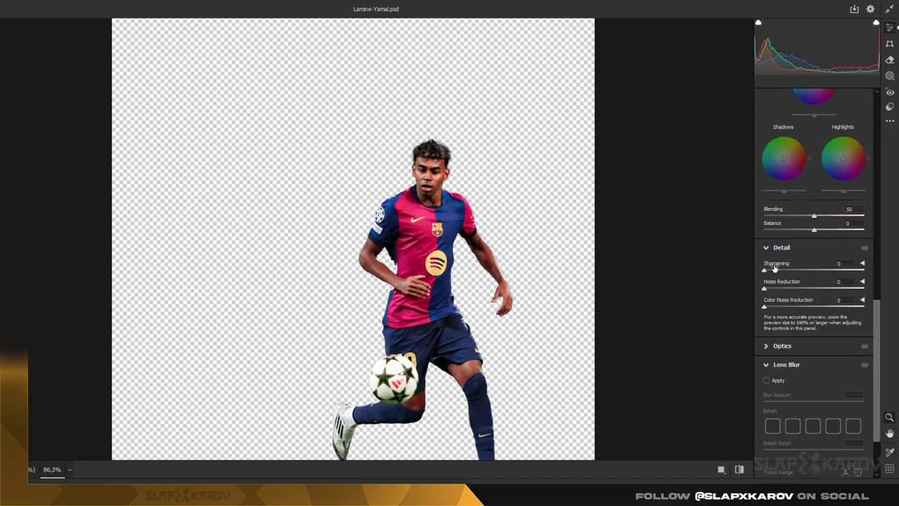
{"action": "left_click", "coordinate": [846, 471]}
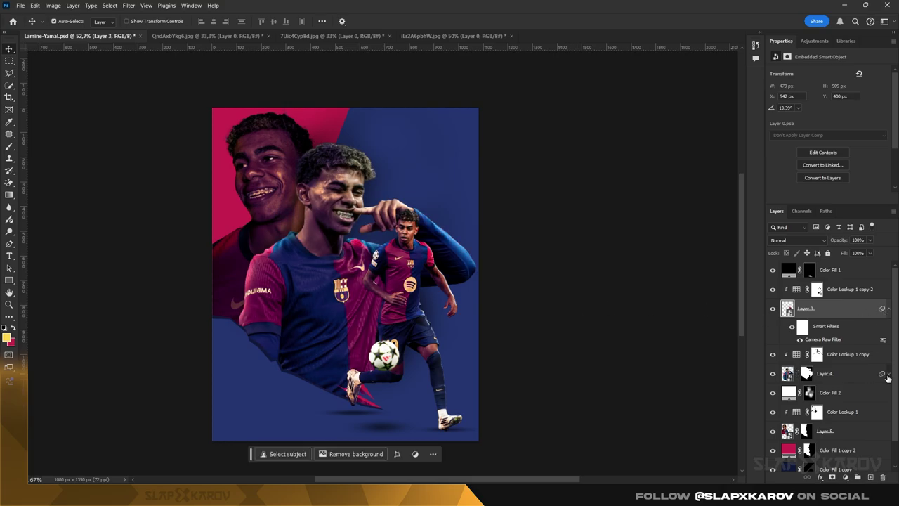
{"action": "left_click_drag", "start_coordinate": [877, 431], "coordinate": [876, 432]}
Rework the Color Lookup 1 copy mask over the winking player's hair and forehead with a soft brush in black and white
{"action": "key", "text": "z"}
{"action": "left_click_drag", "start_coordinate": [265, 137], "coordinate": [708, 269]}
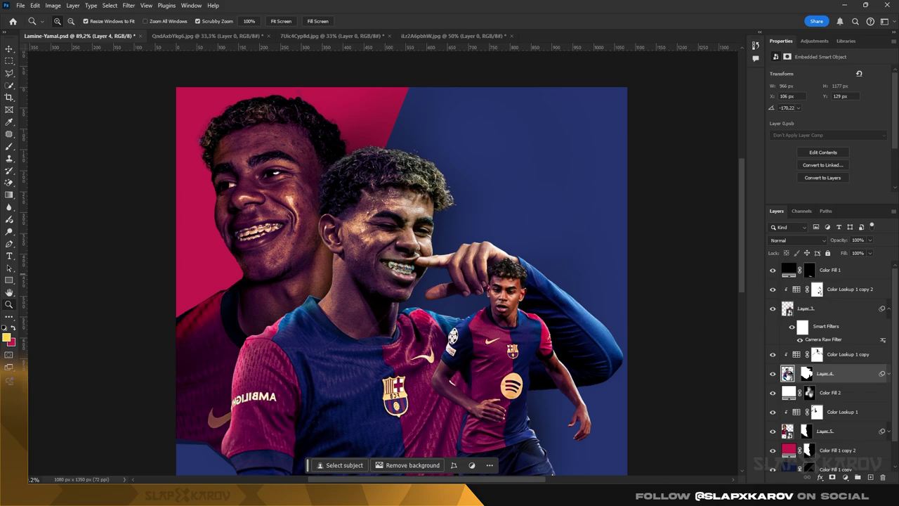
{"action": "left_click", "coordinate": [817, 354]}
{"action": "key", "text": "b"}
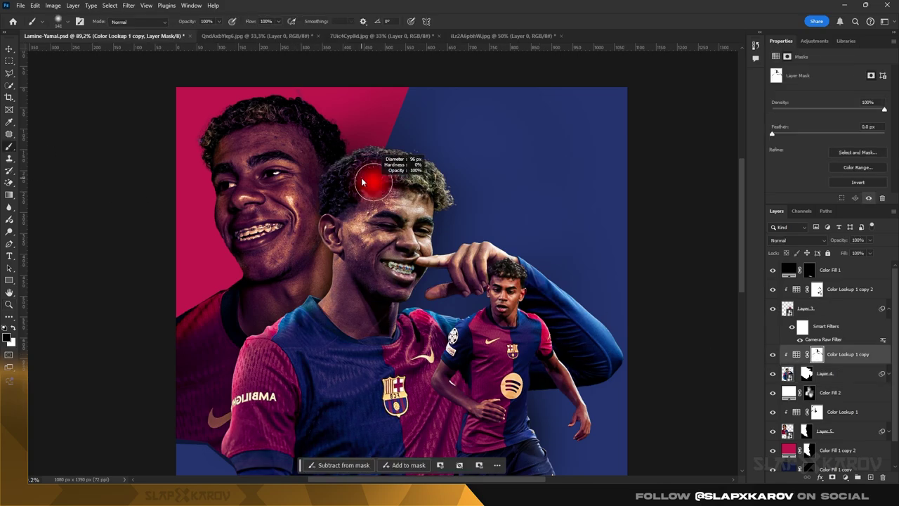
{"action": "key", "text": "x"}
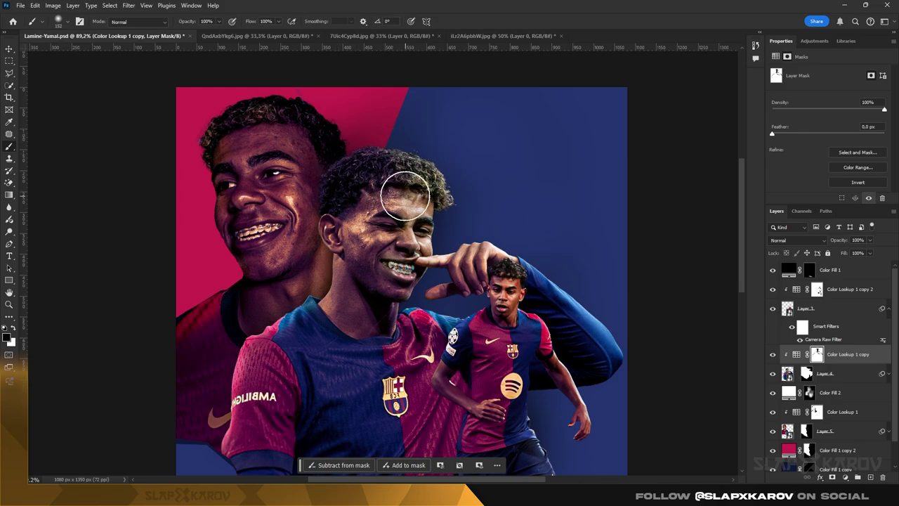
{"action": "key", "text": "z"}
{"action": "left_click_drag", "start_coordinate": [385, 184], "coordinate": [373, 185]}
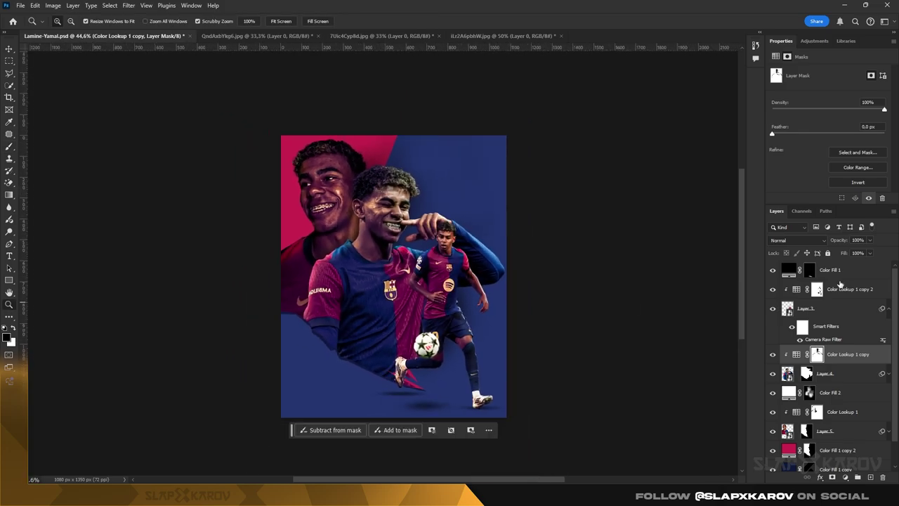
Add a black solid color fill layer between Color Lookup 1 copy and Layer 3, and invert its mask to hide it
{"action": "left_click", "coordinate": [785, 271]}
{"action": "left_click", "coordinate": [773, 270]}
{"action": "left_click_drag", "start_coordinate": [430, 254], "coordinate": [449, 254]}
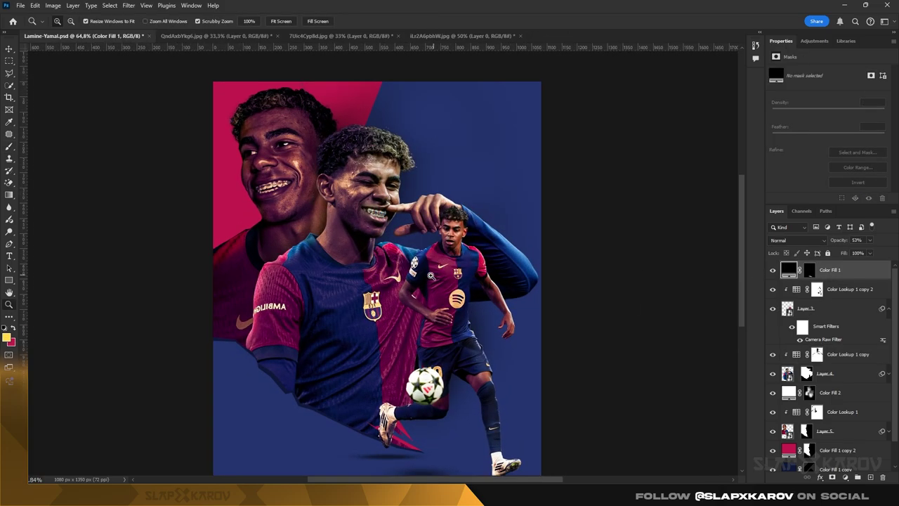
{"action": "key", "text": "v"}
{"action": "left_click", "coordinate": [818, 289]}
{"action": "left_click", "coordinate": [832, 353]}
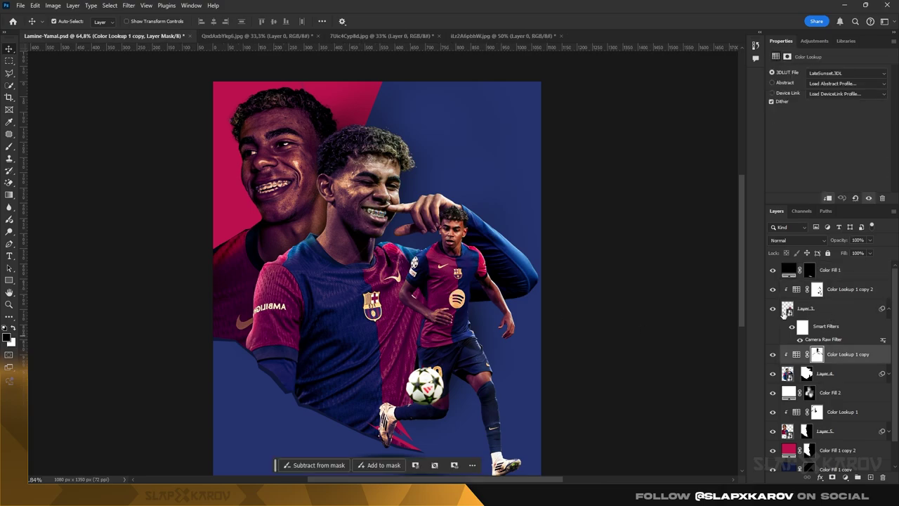
{"action": "left_click", "coordinate": [773, 310]}
{"action": "left_click", "coordinate": [774, 309]}
{"action": "left_click", "coordinate": [845, 478]}
{"action": "left_click", "coordinate": [843, 315]}
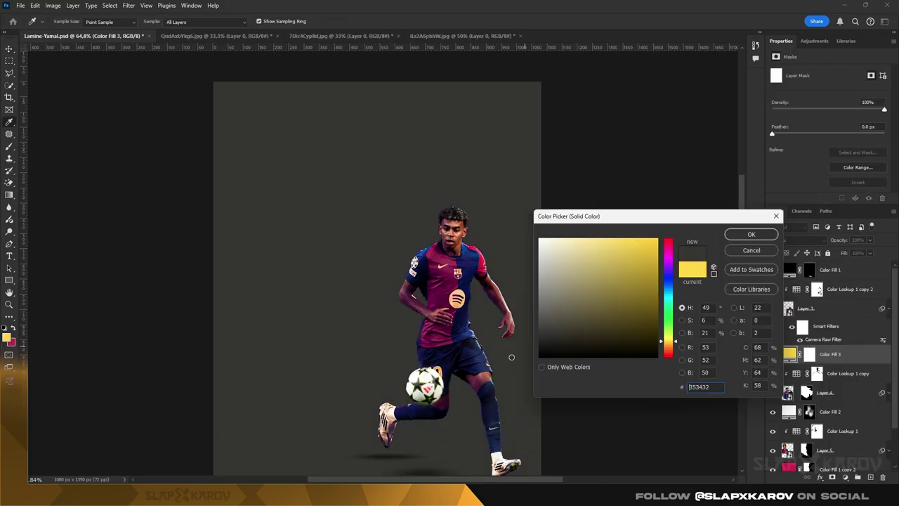
{"action": "left_click", "coordinate": [552, 335]}
{"action": "key", "text": "Return"}
{"action": "key", "text": "ctrl+i"}
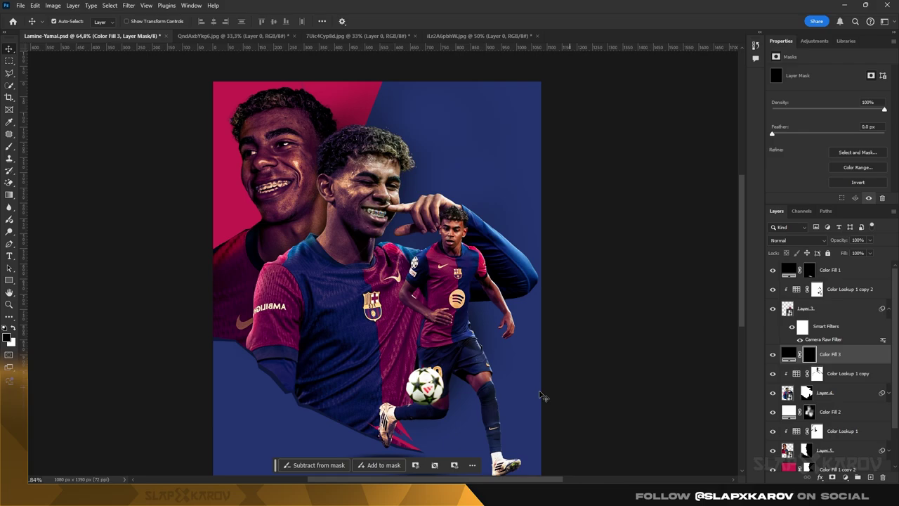
Paint white on the Color Fill 3 mask with a 143 px soft brush to shade the winking player's jersey behind the full-body player
{"action": "scroll", "coordinate": [478, 387], "scroll_direction": "down", "scroll_amount": 2}
{"action": "key", "text": "z"}
{"action": "left_click_drag", "start_coordinate": [414, 381], "coordinate": [444, 382]}
{"action": "scroll", "coordinate": [441, 376], "scroll_direction": "down", "scroll_amount": 2}
{"action": "key", "text": "b"}
{"action": "right_click", "coordinate": [397, 262]}
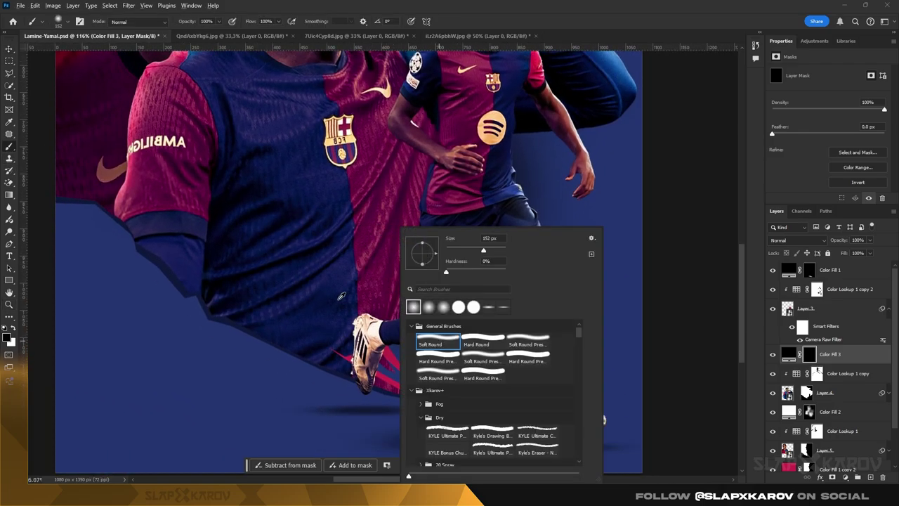
{"action": "left_click_drag", "start_coordinate": [332, 297], "coordinate": [321, 298]}
{"action": "key", "text": "x"}
{"action": "mouse_move", "coordinate": [361, 362]}
{"action": "left_mouse_down"}
{"action": "mouse_move", "coordinate": [396, 329]}
{"action": "mouse_move", "coordinate": [423, 322]}
{"action": "mouse_move", "coordinate": [407, 279]}
{"action": "mouse_move", "coordinate": [458, 274]}
{"action": "left_mouse_up"}
{"action": "scroll", "coordinate": [430, 281], "scroll_direction": "down", "scroll_amount": 1}
{"action": "scroll", "coordinate": [422, 288], "scroll_direction": "up", "scroll_amount": 3}
{"action": "left_click_drag", "start_coordinate": [441, 256], "coordinate": [427, 199]}
{"action": "scroll", "coordinate": [441, 235], "scroll_direction": "up", "scroll_amount": 2}
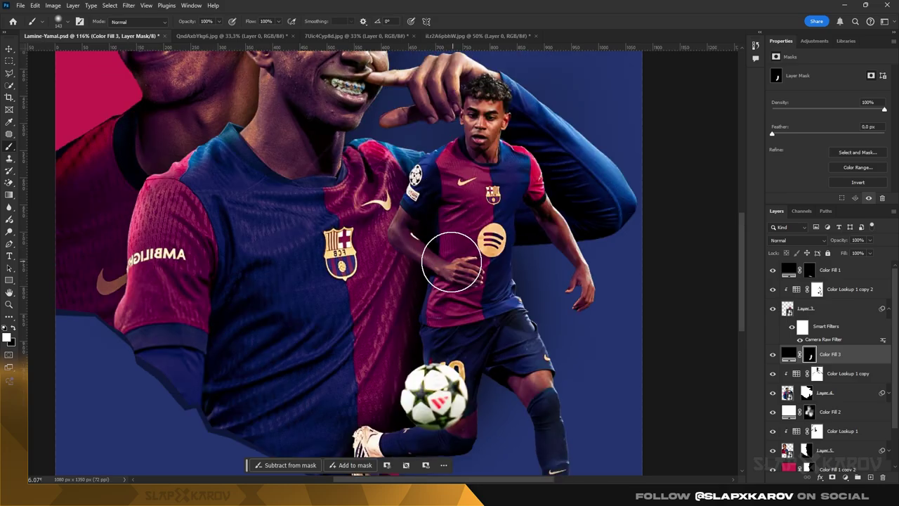
{"action": "scroll", "coordinate": [466, 277], "scroll_direction": "up", "scroll_amount": 1}
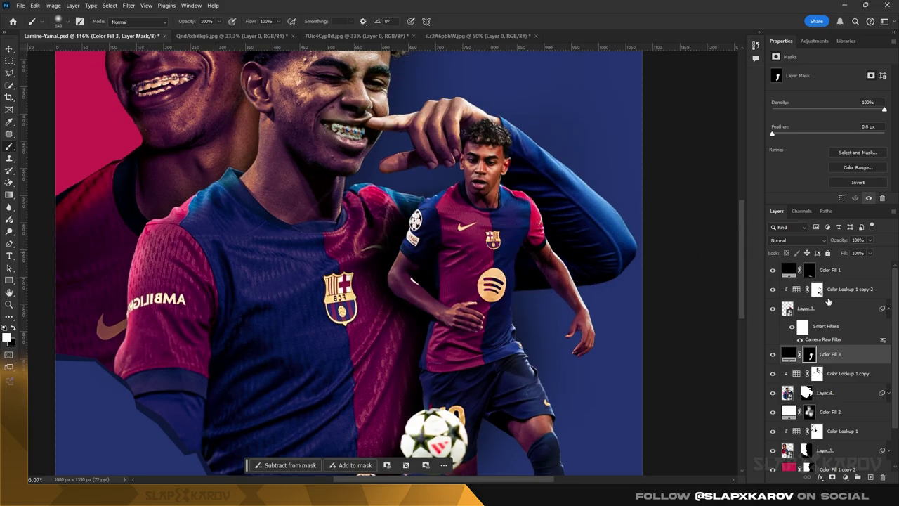
Set Color Fill 3's opacity to 79% and refine its shadow mask around the full-body player's raised boot and the jersey's lower edge
{"action": "scroll", "coordinate": [372, 208], "scroll_direction": "down", "scroll_amount": 4}
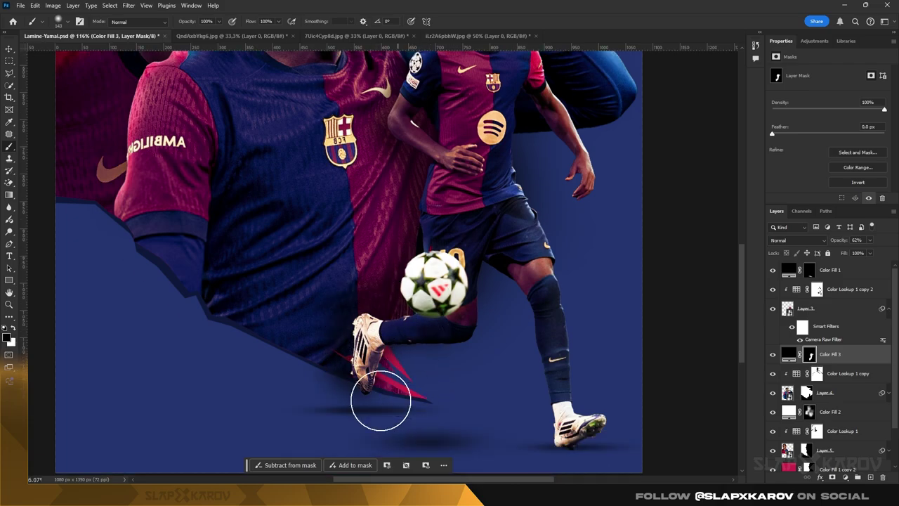
{"action": "scroll", "coordinate": [393, 251], "scroll_direction": "up", "scroll_amount": 2}
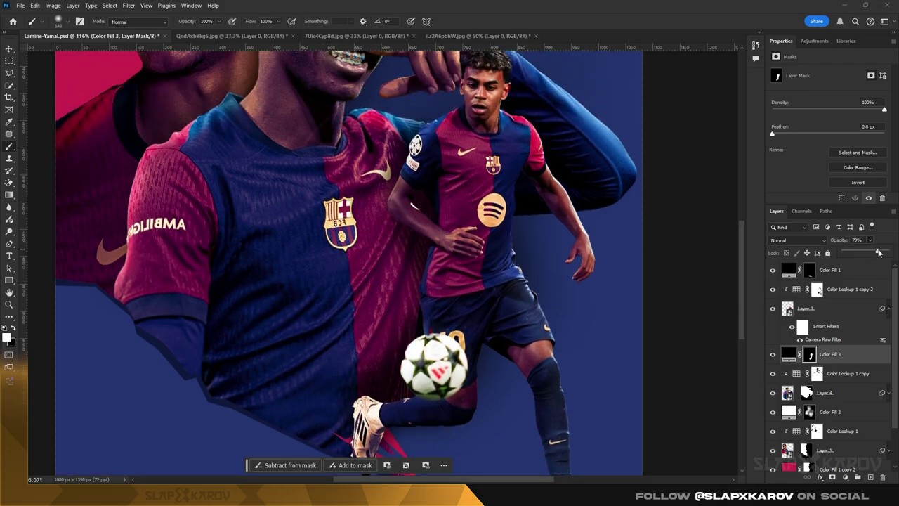
{"action": "mouse_move", "coordinate": [391, 382]}
{"action": "left_mouse_down"}
{"action": "mouse_move", "coordinate": [420, 381]}
{"action": "mouse_move", "coordinate": [391, 375]}
{"action": "mouse_move", "coordinate": [389, 330]}
{"action": "left_mouse_up"}
{"action": "key", "text": "x"}
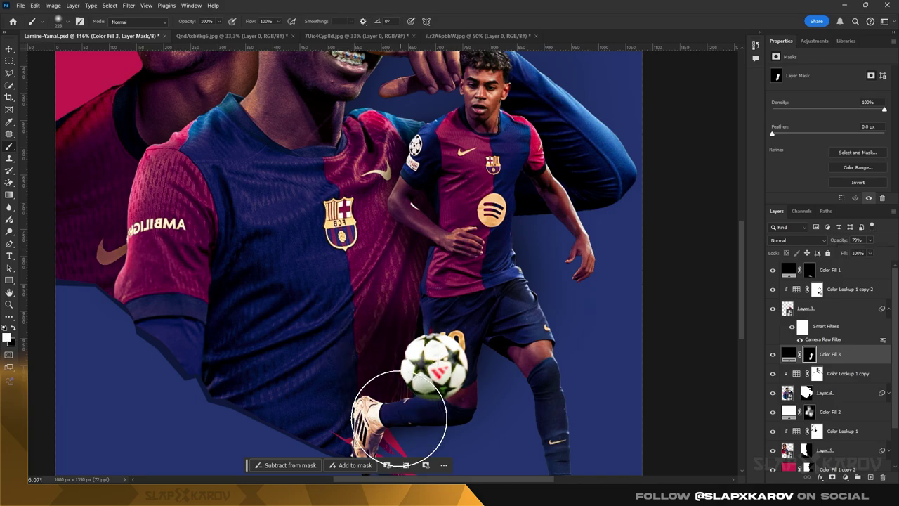
{"action": "scroll", "coordinate": [354, 259], "scroll_direction": "up", "scroll_amount": 1}
{"action": "key", "text": "z"}
{"action": "left_click_drag", "start_coordinate": [446, 213], "coordinate": [483, 201]}
{"action": "left_click", "coordinate": [774, 355]}
{"action": "left_click", "coordinate": [774, 355]}
Rework the Color Fill 3 mask around the winking player's far shoulder and hand in black and white, and select Color Fill 2's mask
{"action": "key", "text": "b"}
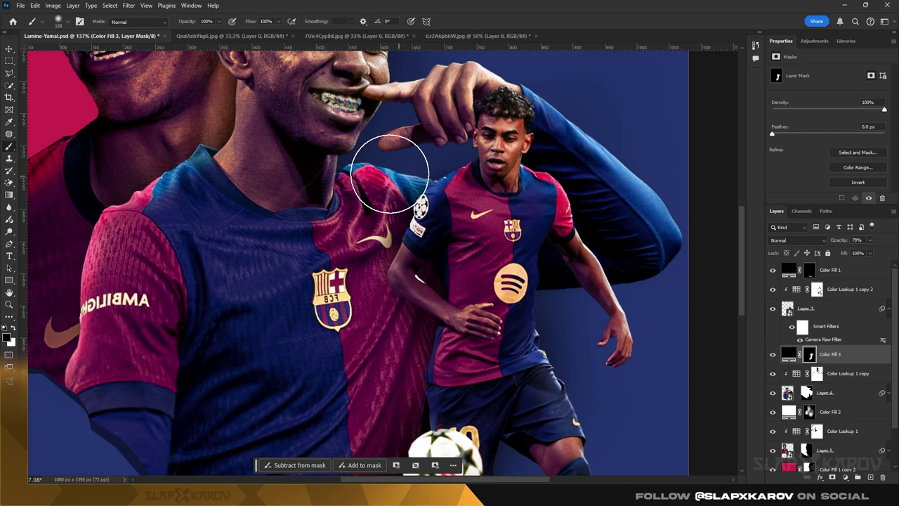
{"action": "key", "text": "x"}
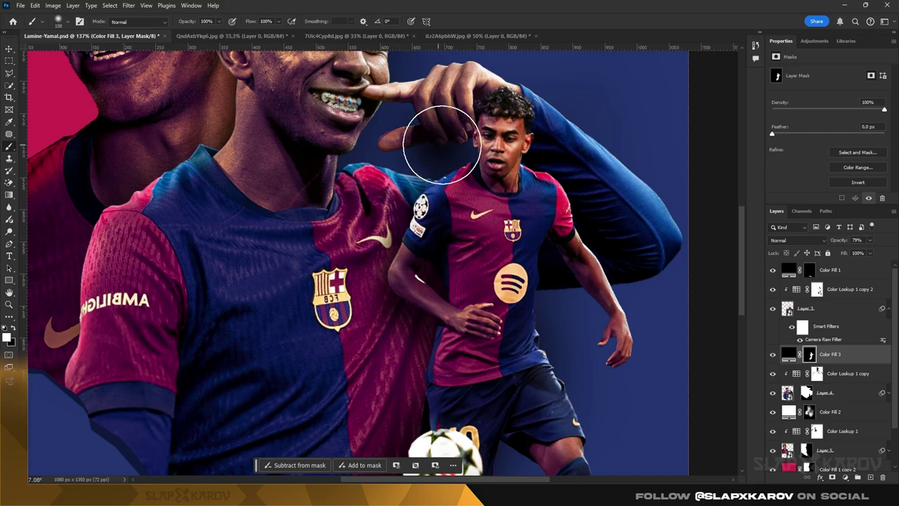
{"action": "key", "text": "x"}
{"action": "key", "text": "z"}
{"action": "left_click_drag", "start_coordinate": [474, 288], "coordinate": [439, 290]}
{"action": "left_click_drag", "start_coordinate": [464, 337], "coordinate": [502, 340]}
{"action": "key", "text": "b"}
{"action": "left_click_drag", "start_coordinate": [354, 302], "coordinate": [340, 302]}
{"action": "key", "text": "z"}
{"action": "left_click_drag", "start_coordinate": [390, 198], "coordinate": [330, 191]}
{"action": "mouse_move", "coordinate": [385, 135]}
{"action": "left_mouse_down"}
{"action": "mouse_move", "coordinate": [423, 138]}
{"action": "mouse_move", "coordinate": [411, 138]}
{"action": "left_mouse_up"}
{"action": "scroll", "coordinate": [411, 139], "scroll_direction": "up", "scroll_amount": 2}
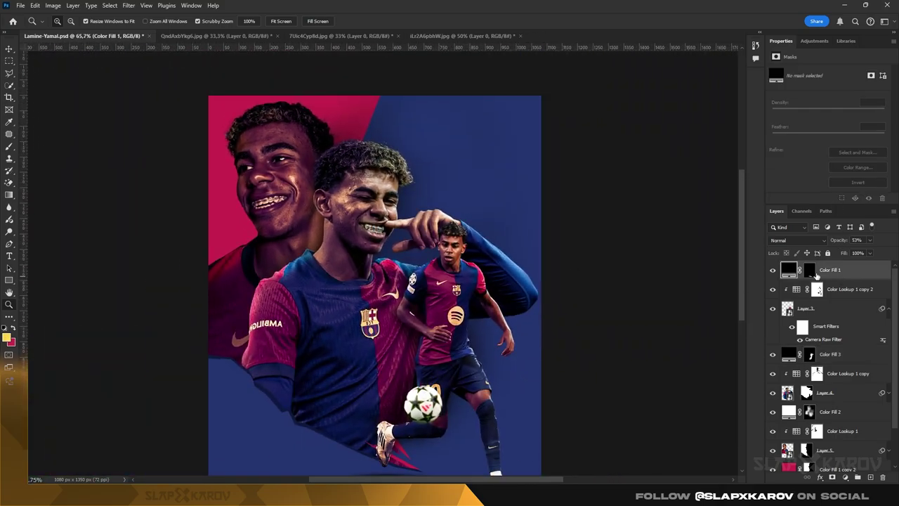
{"action": "left_click", "coordinate": [833, 355]}
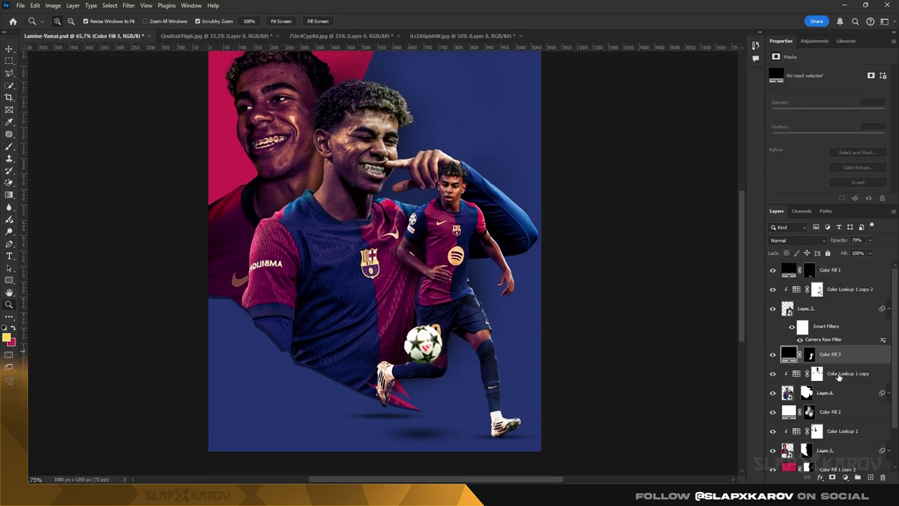
{"action": "left_click", "coordinate": [836, 415]}
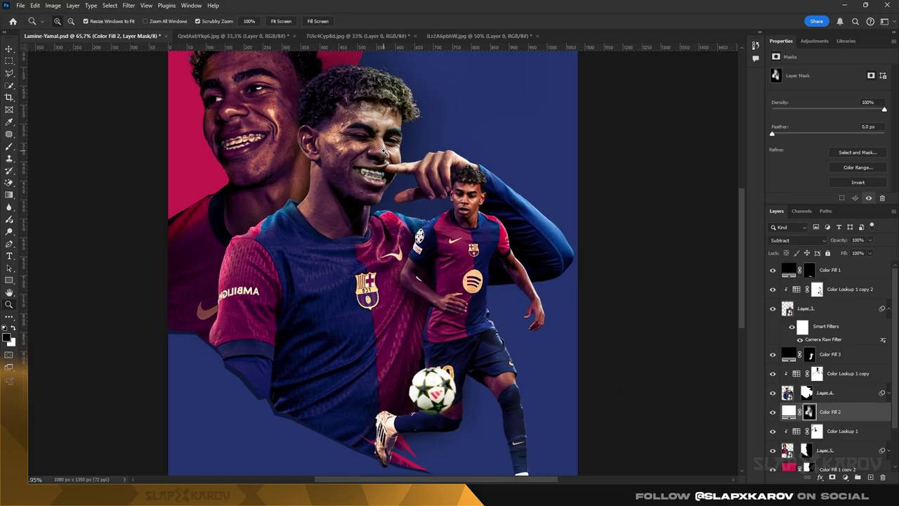
Add a black solid color fill at the top of the layer stack and merge it with a new blank layer into one pixel layer
{"action": "left_click", "coordinate": [846, 477]}
{"action": "left_click", "coordinate": [843, 316]}
{"action": "left_click_drag", "start_coordinate": [576, 343], "coordinate": [526, 357]}
{"action": "left_click", "coordinate": [751, 233]}
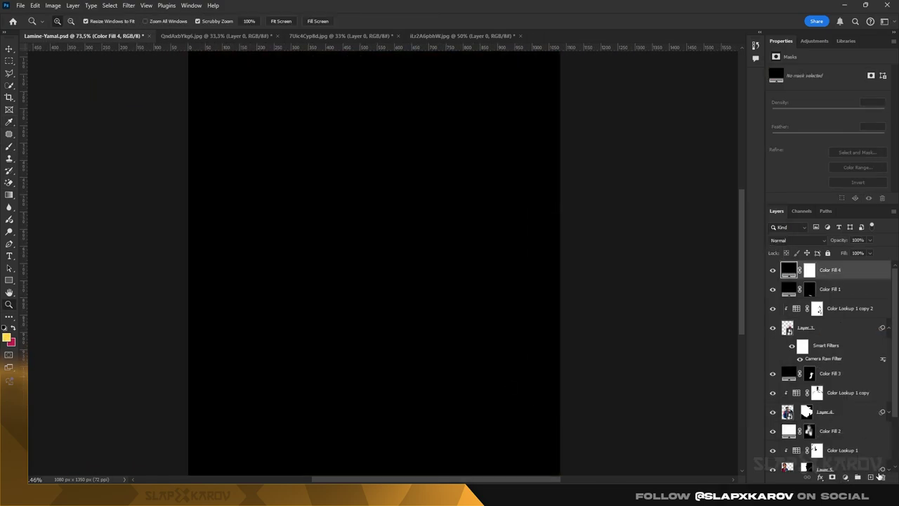
{"action": "left_click", "coordinate": [870, 477]}
{"action": "left_click", "coordinate": [838, 294], "text": "ctrl"}
{"action": "key", "text": "ctrl+e"}
Add noise of about 23% to the black layer with Uniform distribution and Monochromatic turned off
{"action": "left_click", "coordinate": [129, 5]}
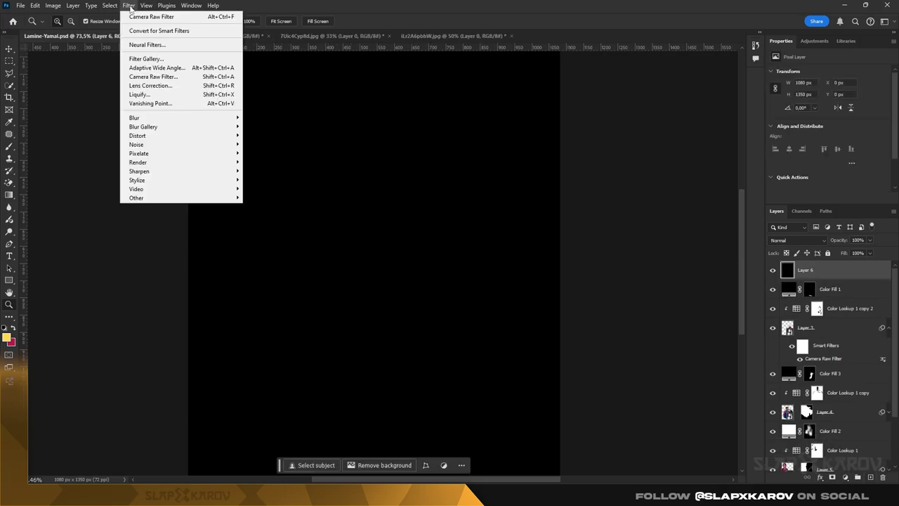
{"action": "mouse_move", "coordinate": [163, 182]}
{"action": "mouse_move", "coordinate": [162, 145]}
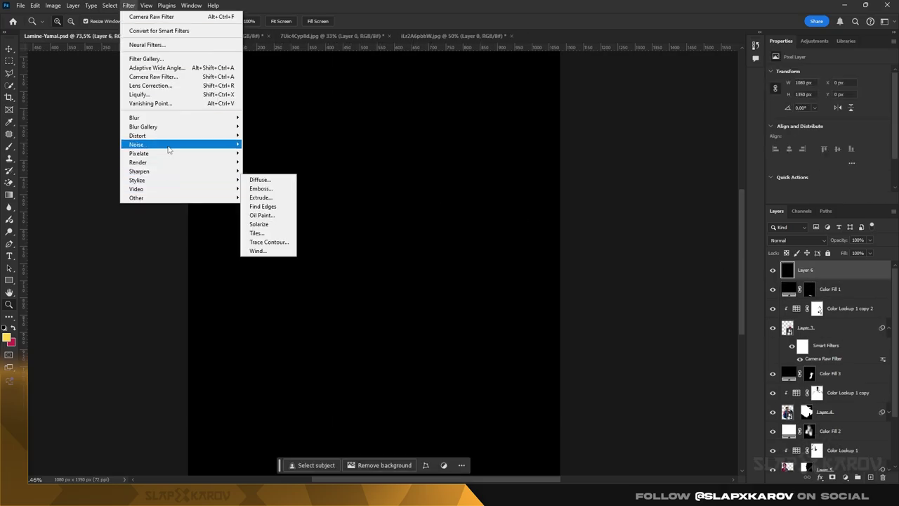
{"action": "left_click", "coordinate": [271, 147]}
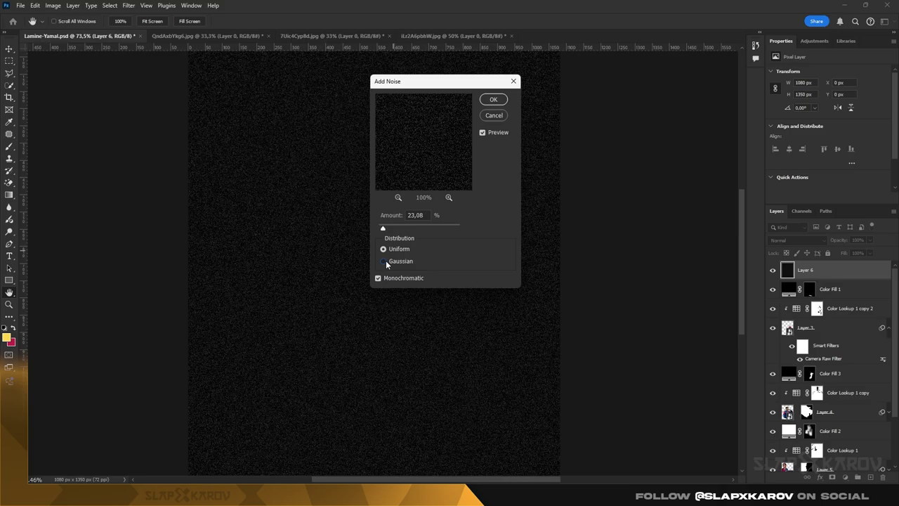
{"action": "left_click", "coordinate": [386, 263]}
{"action": "left_click", "coordinate": [384, 250]}
{"action": "left_click", "coordinate": [379, 280]}
{"action": "left_click_drag", "start_coordinate": [386, 229], "coordinate": [381, 229]}
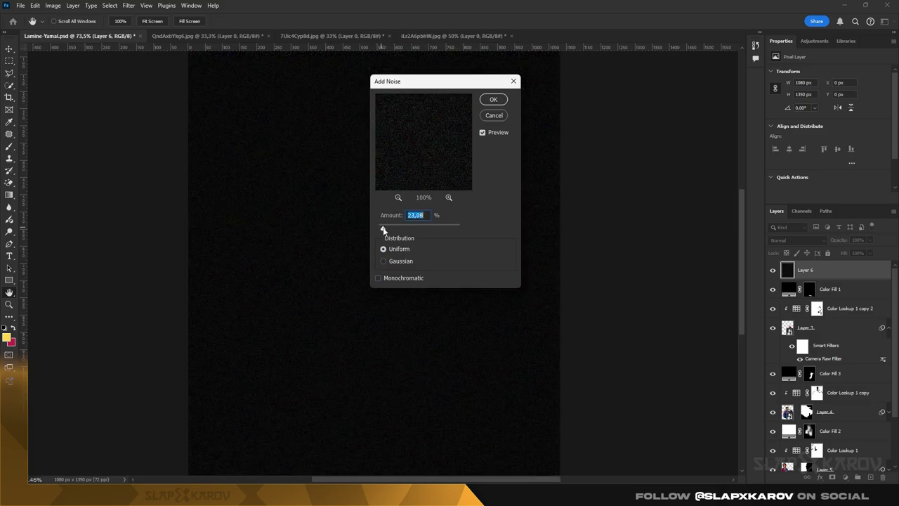
{"action": "left_click", "coordinate": [493, 99]}
Set the noise layer's blend mode to Color Dodge and inspect the grain across the poster
{"action": "left_click", "coordinate": [801, 241]}
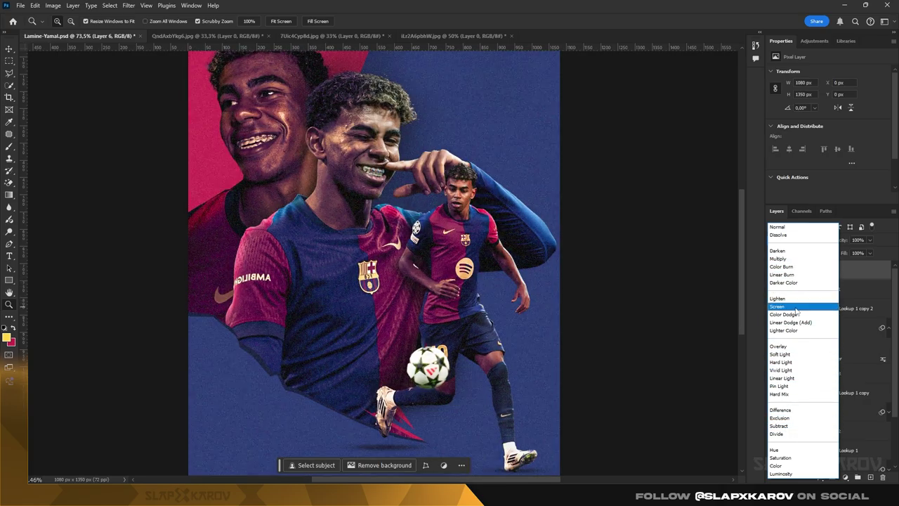
{"action": "left_click", "coordinate": [784, 314]}
{"action": "left_click", "coordinate": [365, 424]}
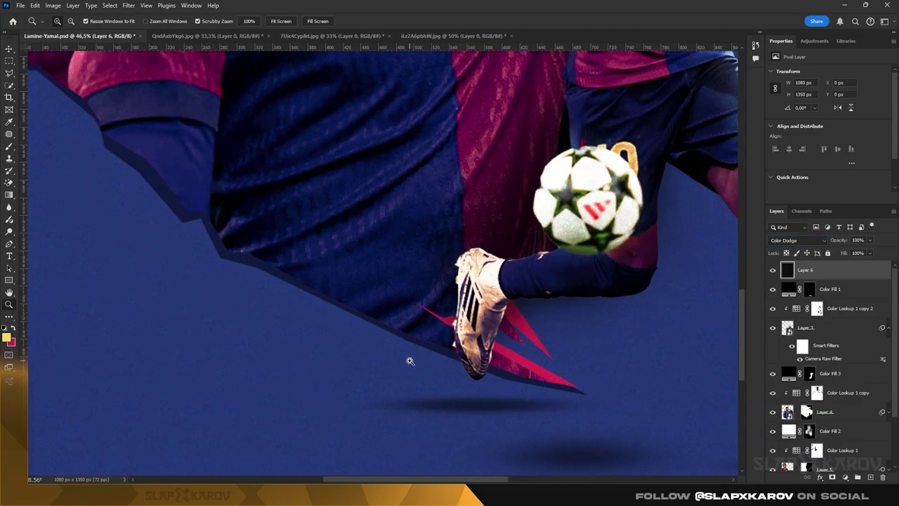
{"action": "left_click_drag", "start_coordinate": [411, 361], "coordinate": [365, 345]}
{"action": "left_click_drag", "start_coordinate": [396, 159], "coordinate": [420, 178]}
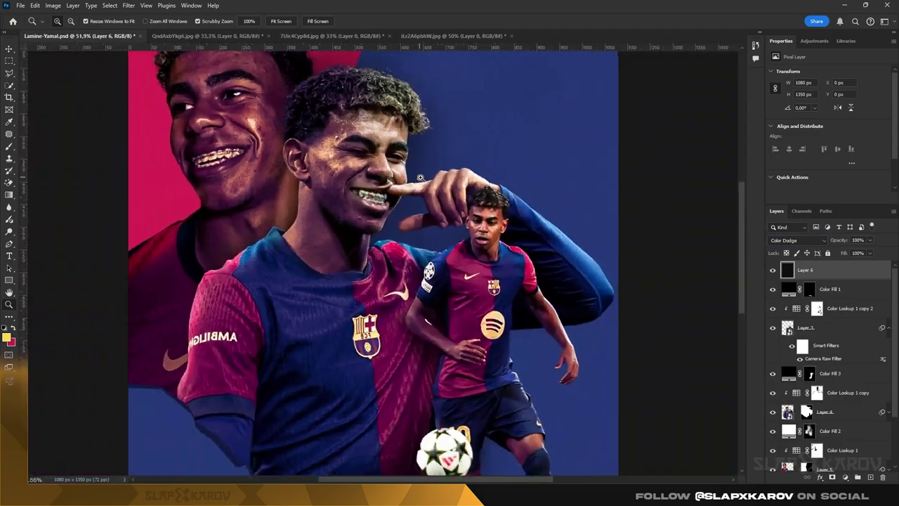
{"action": "scroll", "coordinate": [420, 177], "scroll_direction": "down", "scroll_amount": 5}
{"action": "scroll", "coordinate": [409, 201], "scroll_direction": "up", "scroll_amount": 3}
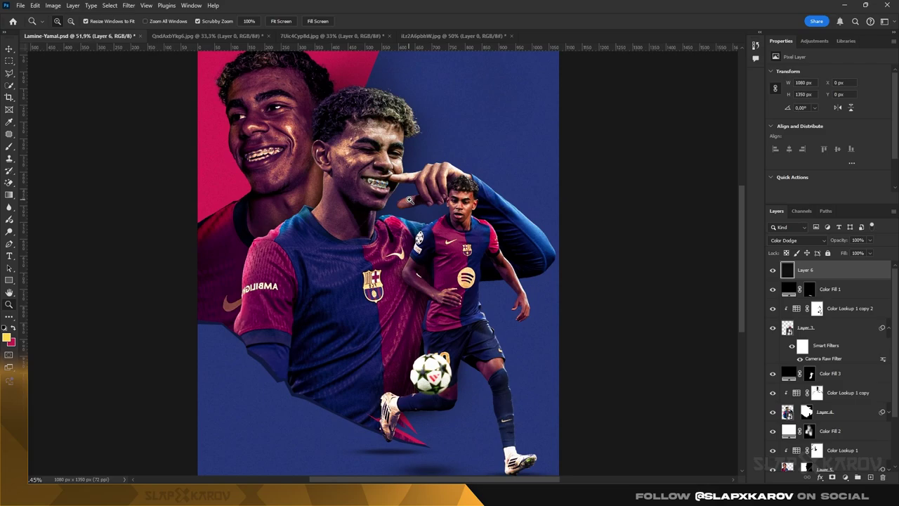
Hide Color Lookup 1 and add a clipped Gradient Map adjustment directly above the smiling player's layer, Layer 5
{"action": "scroll", "coordinate": [410, 200], "scroll_direction": "down", "scroll_amount": 2}
{"action": "scroll", "coordinate": [829, 337], "scroll_direction": "down", "scroll_amount": 3}
{"action": "left_click", "coordinate": [816, 335]}
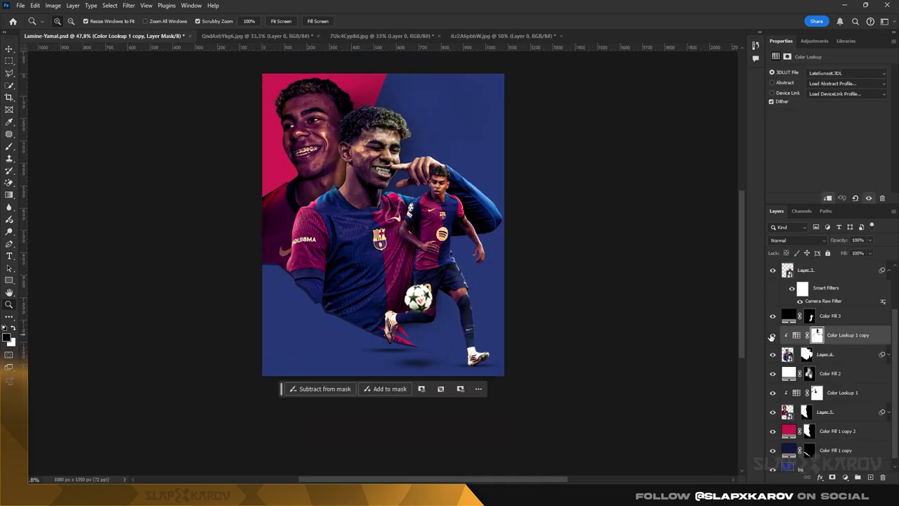
{"action": "scroll", "coordinate": [811, 386], "scroll_direction": "down", "scroll_amount": 1}
{"action": "left_click", "coordinate": [820, 402]}
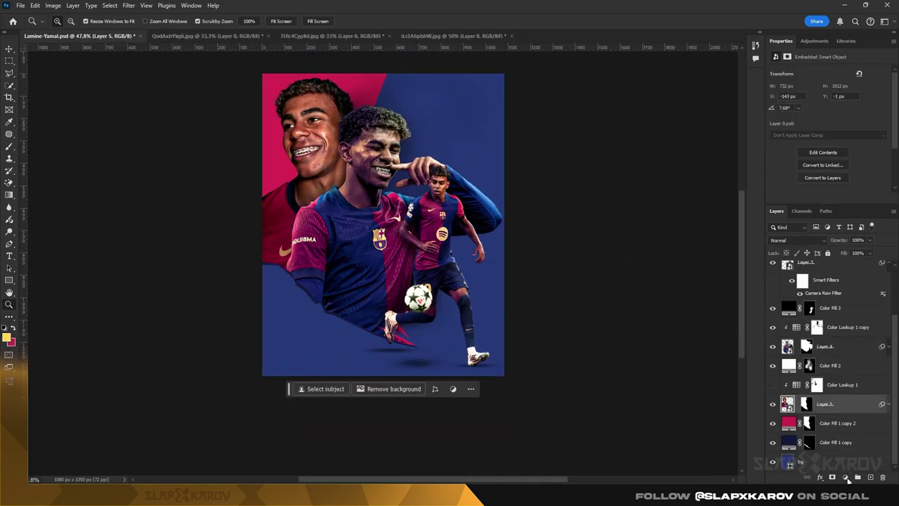
{"action": "left_click", "coordinate": [845, 477]}
{"action": "left_click", "coordinate": [848, 463]}
Change the Gradient Map's yellow starting stop to a dark plum of about #380621, running into the crimson end stop
{"action": "left_click", "coordinate": [825, 75]}
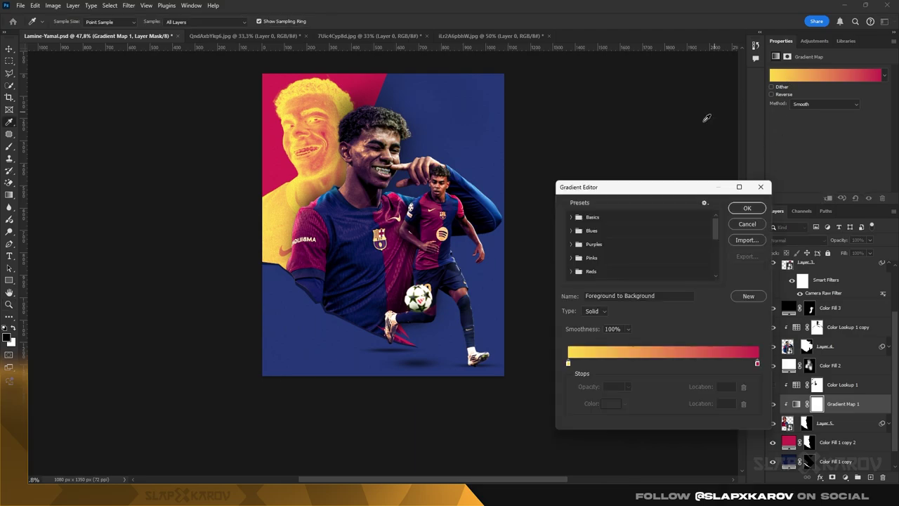
{"action": "left_click", "coordinate": [608, 404]}
{"action": "left_click", "coordinate": [506, 257]}
{"action": "left_click", "coordinate": [668, 260]}
{"action": "left_click", "coordinate": [632, 244]}
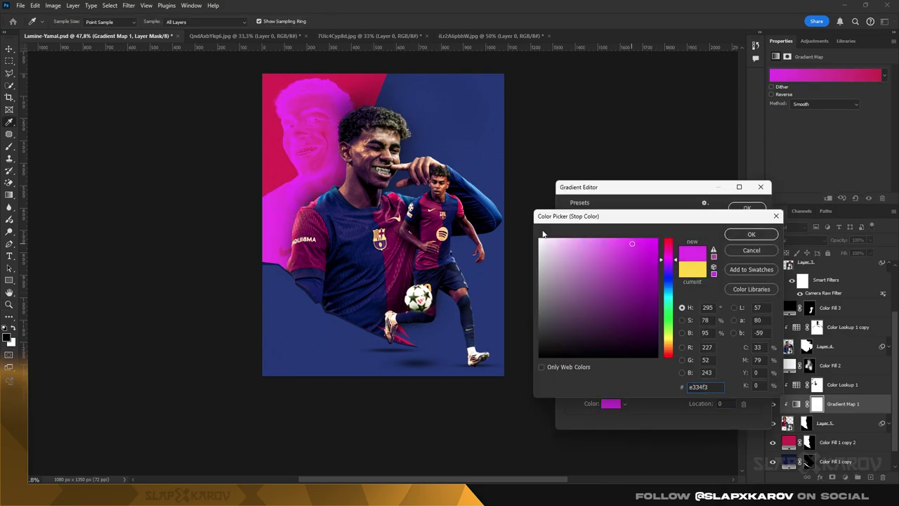
{"action": "left_click", "coordinate": [666, 249]}
{"action": "left_click_drag", "start_coordinate": [634, 246], "coordinate": [638, 319]}
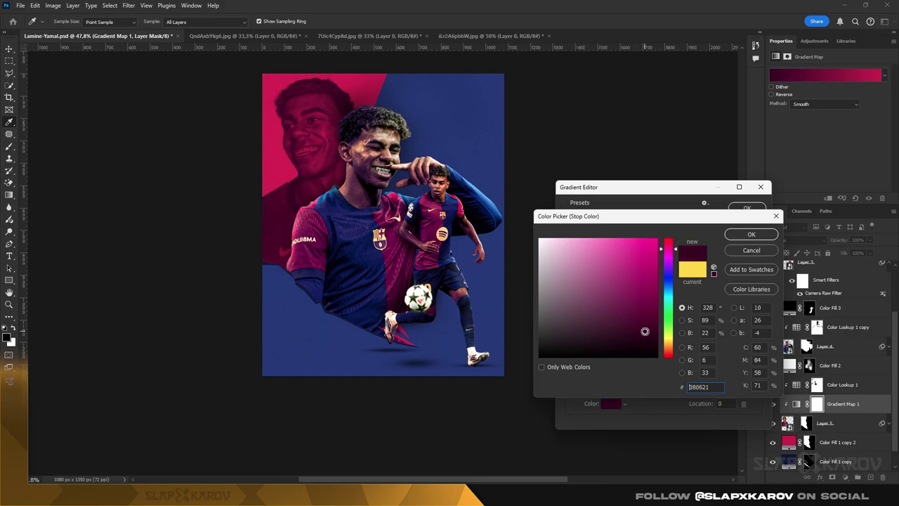
{"action": "left_click", "coordinate": [731, 234]}
{"action": "left_click", "coordinate": [752, 212]}
{"action": "key", "text": "z"}
{"action": "left_click_drag", "start_coordinate": [363, 106], "coordinate": [377, 147]}
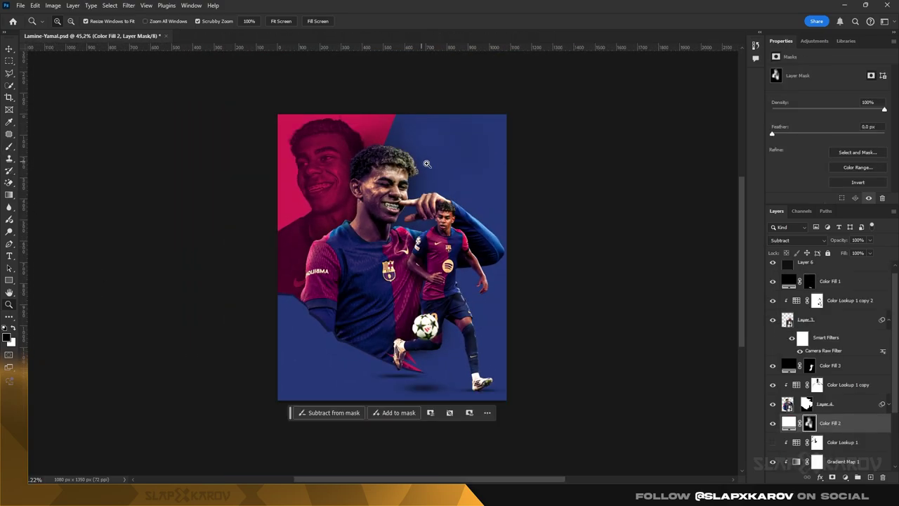
Touch up the Color Fill 2 mask near the winking player's hair with a large soft black brush
{"action": "left_click", "coordinate": [10, 147]}
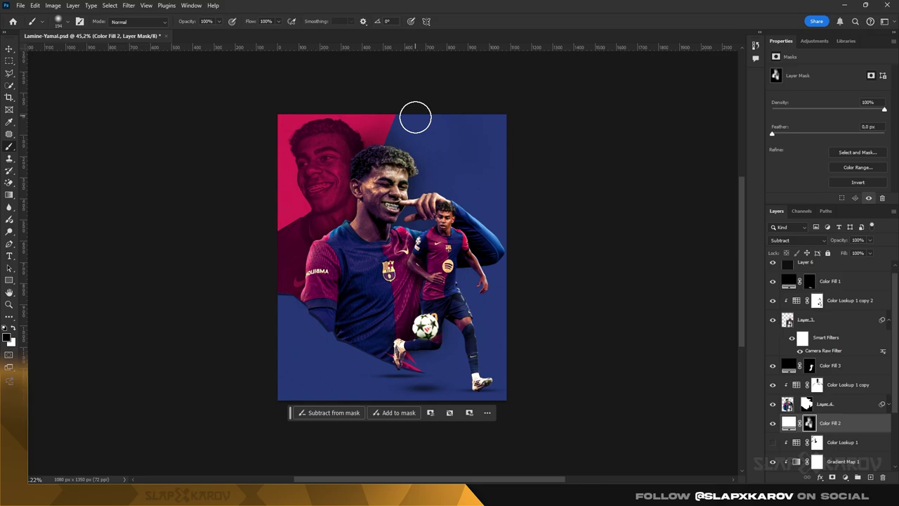
{"action": "left_click_drag", "start_coordinate": [411, 119], "coordinate": [388, 117]}
{"action": "scroll", "coordinate": [443, 175], "scroll_direction": "down", "scroll_amount": 3}
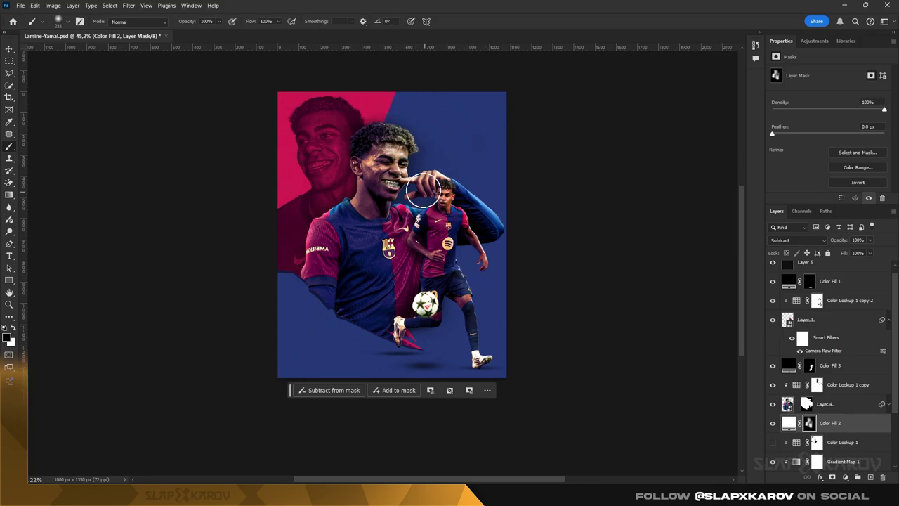
{"action": "scroll", "coordinate": [831, 316], "scroll_direction": "up", "scroll_amount": 1}
Draw a 129 x 129 px black circle over the football above Layer 6 and position it to cover the ball
{"action": "left_click", "coordinate": [819, 271]}
{"action": "key", "text": "z"}
{"action": "left_click_drag", "start_coordinate": [425, 315], "coordinate": [485, 316]}
{"action": "right_click", "coordinate": [9, 280]}
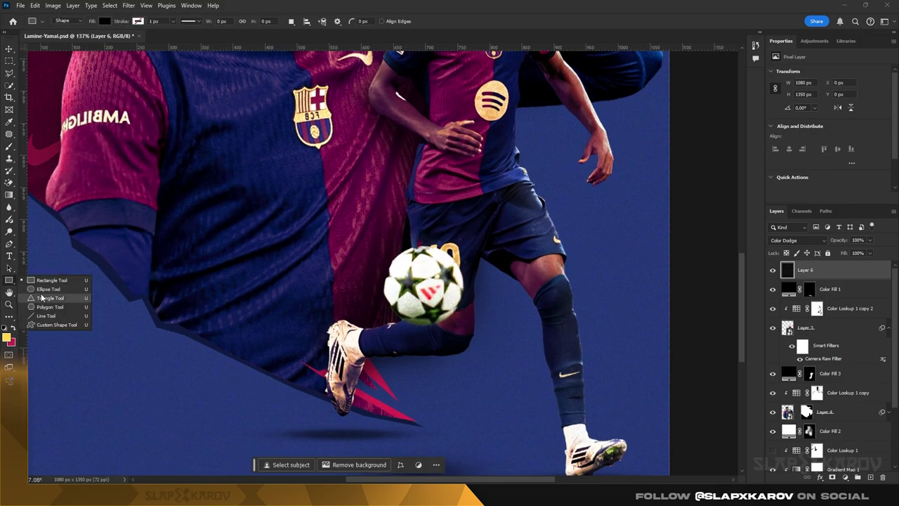
{"action": "left_click", "coordinate": [44, 289]}
{"action": "left_click_drag", "start_coordinate": [382, 239], "coordinate": [465, 324]}
{"action": "left_click", "coordinate": [10, 49]}
{"action": "left_click_drag", "start_coordinate": [418, 268], "coordinate": [420, 274]}
Copy the crimson #ca264b from Color Fill 1 copy 2 and apply it as the circle's fill color
{"action": "key", "text": "ctrl+space"}
{"action": "left_click_drag", "start_coordinate": [414, 230], "coordinate": [411, 178]}
{"action": "left_click", "coordinate": [281, 177]}
{"action": "scroll", "coordinate": [869, 403], "scroll_direction": "down", "scroll_amount": 4}
{"action": "double_click", "coordinate": [789, 425]}
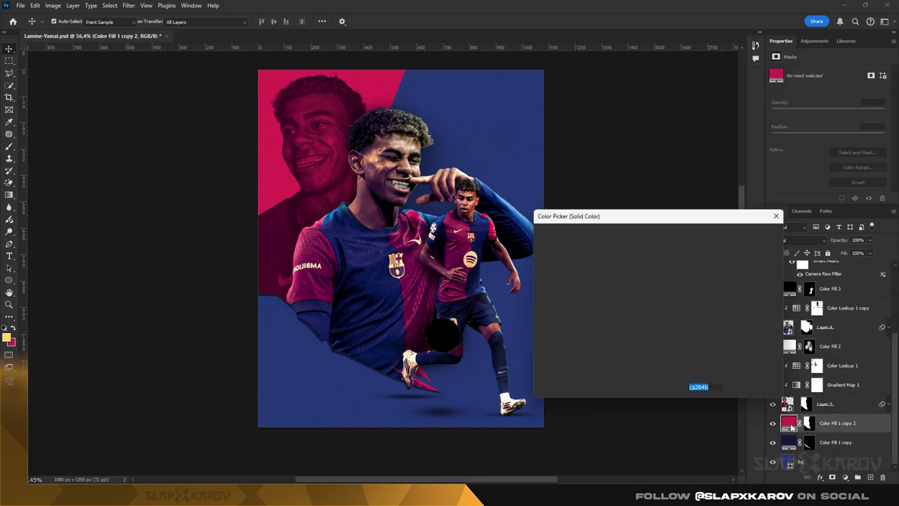
{"action": "left_click", "coordinate": [748, 235]}
{"action": "scroll", "coordinate": [836, 348], "scroll_direction": "up", "scroll_amount": 2}
{"action": "scroll", "coordinate": [836, 348], "scroll_direction": "up", "scroll_amount": 2}
{"action": "double_click", "coordinate": [787, 270]}
{"action": "key", "text": "ctrl+v"}
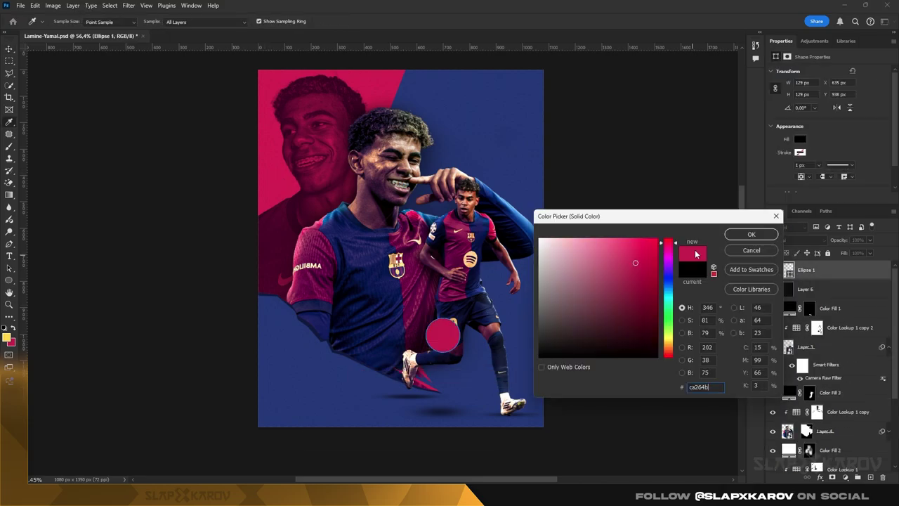
{"action": "left_click", "coordinate": [740, 237]}
Compare the circle with the ball underneath and add a white layer mask to the running player's layer, Layer 3
{"action": "key", "text": "ctrl+space"}
{"action": "left_click_drag", "start_coordinate": [459, 339], "coordinate": [503, 340]}
{"action": "scroll", "coordinate": [503, 339], "scroll_direction": "down", "scroll_amount": 3}
{"action": "scroll", "coordinate": [472, 317], "scroll_direction": "up", "scroll_amount": 6}
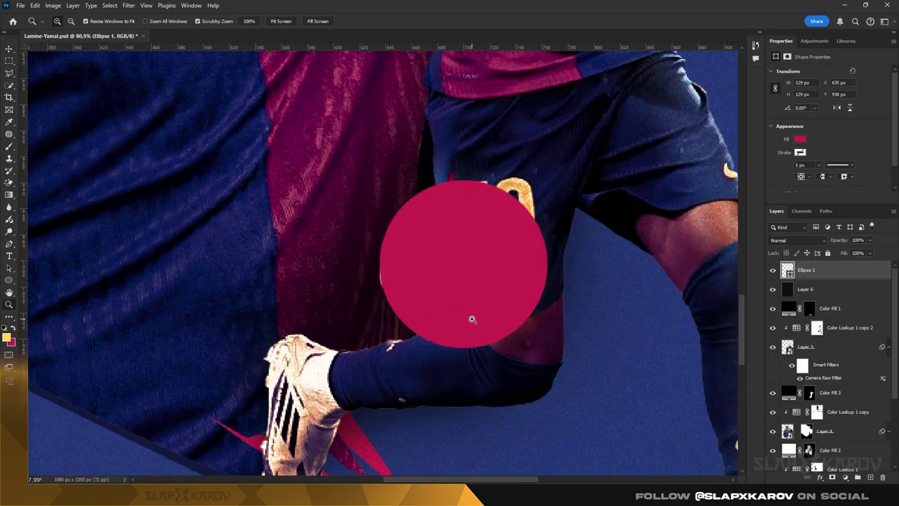
{"action": "left_click", "coordinate": [773, 270]}
{"action": "left_click", "coordinate": [773, 270]}
{"action": "left_click", "coordinate": [815, 289]}
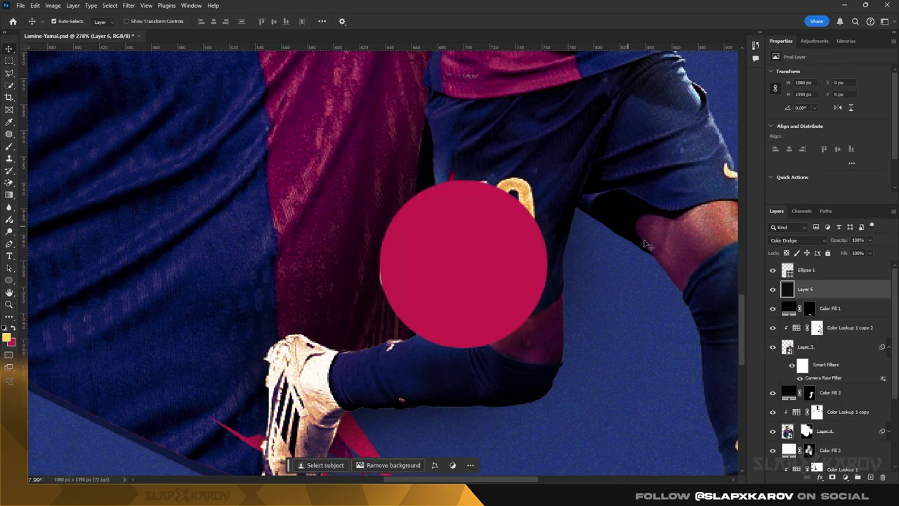
{"action": "left_click", "coordinate": [815, 347]}
{"action": "left_click", "coordinate": [773, 347]}
{"action": "left_click", "coordinate": [773, 347]}
{"action": "left_click", "coordinate": [833, 477]}
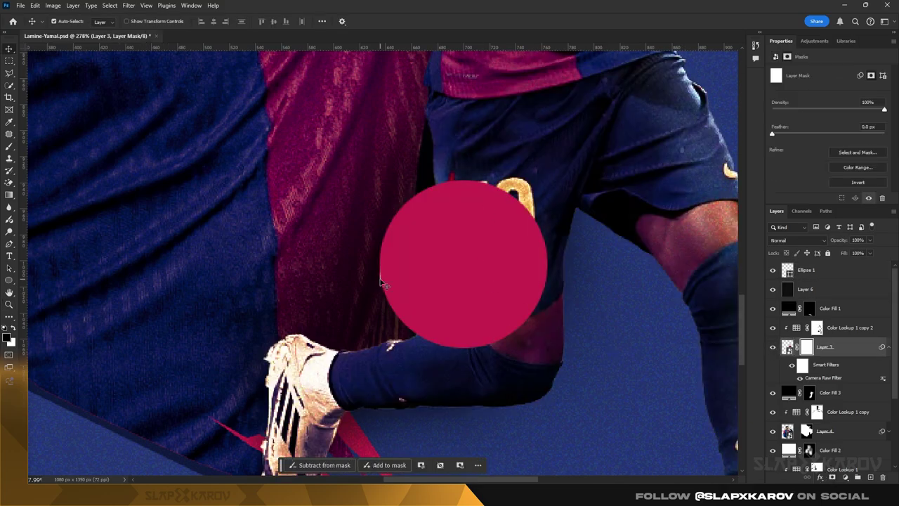
Mask out the sliver of football beside the circle's edge on Layer 3 with a 30 px black brush
{"action": "left_click", "coordinate": [9, 147]}
{"action": "left_click_drag", "start_coordinate": [325, 223], "coordinate": [246, 211]}
{"action": "right_click", "coordinate": [346, 223]}
{"action": "double_click", "coordinate": [413, 331]}
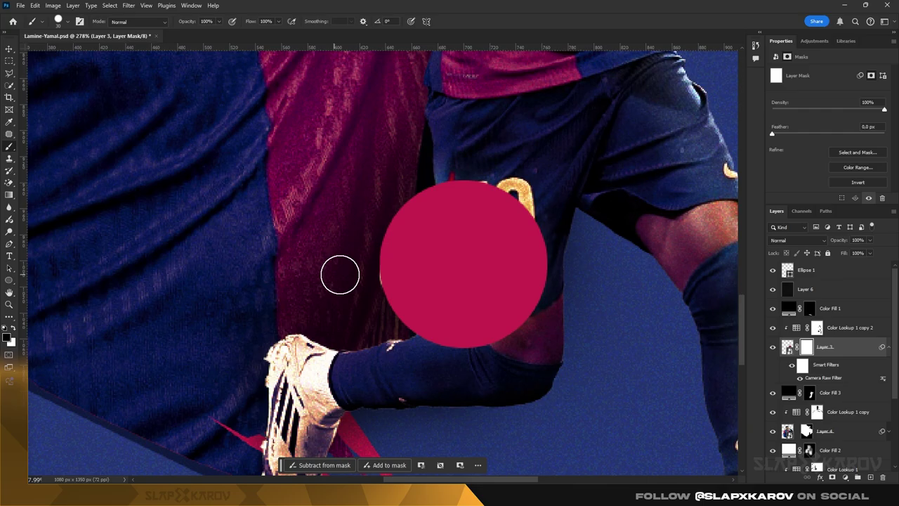
{"action": "key", "text": "z"}
{"action": "left_click_drag", "start_coordinate": [355, 204], "coordinate": [281, 204]}
{"action": "left_click_drag", "start_coordinate": [322, 123], "coordinate": [334, 143]}
{"action": "left_click_drag", "start_coordinate": [447, 225], "coordinate": [454, 246]}
Open fc-barcelona-seeklogo.eps at 2126 x 2152 px, 300 pixels/inch in CMYK Color, then duplicate its layer and hide the original
{"action": "left_click_drag", "start_coordinate": [246, 1], "coordinate": [252, 38]}
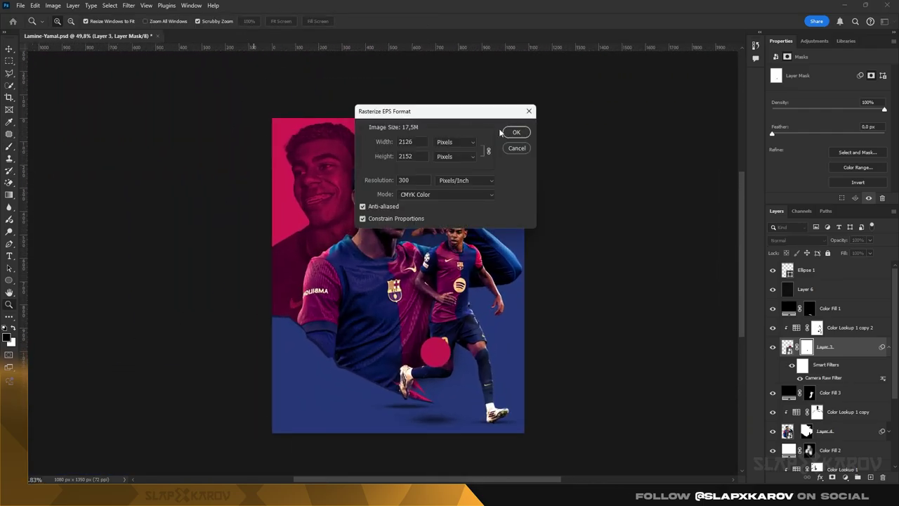
{"action": "left_click", "coordinate": [509, 132]}
{"action": "key", "text": "ctrl+j"}
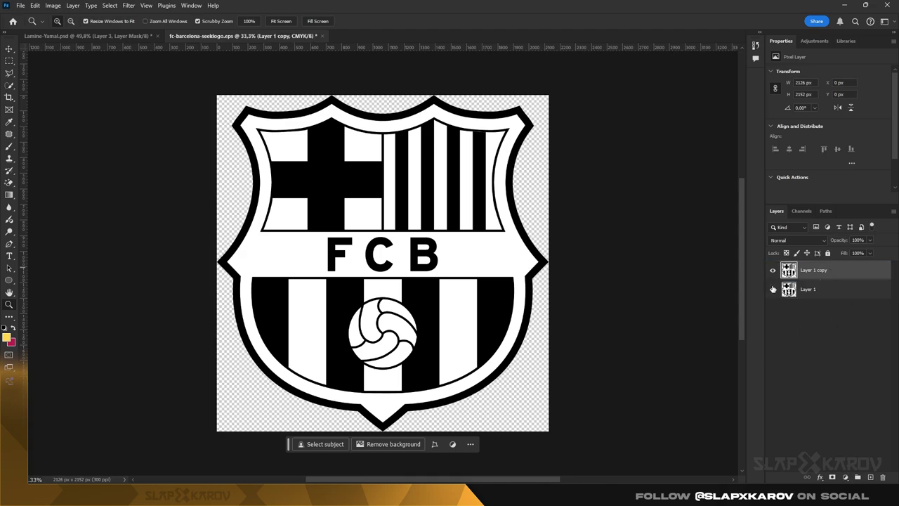
{"action": "double_click", "coordinate": [860, 272]}
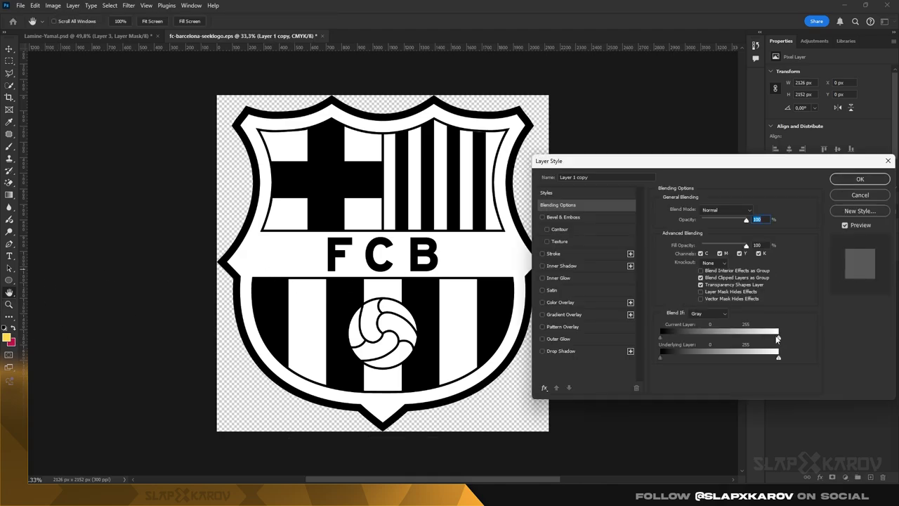
{"action": "left_click_drag", "start_coordinate": [694, 339], "coordinate": [660, 335]}
{"action": "left_click_drag", "start_coordinate": [779, 338], "coordinate": [644, 343]}
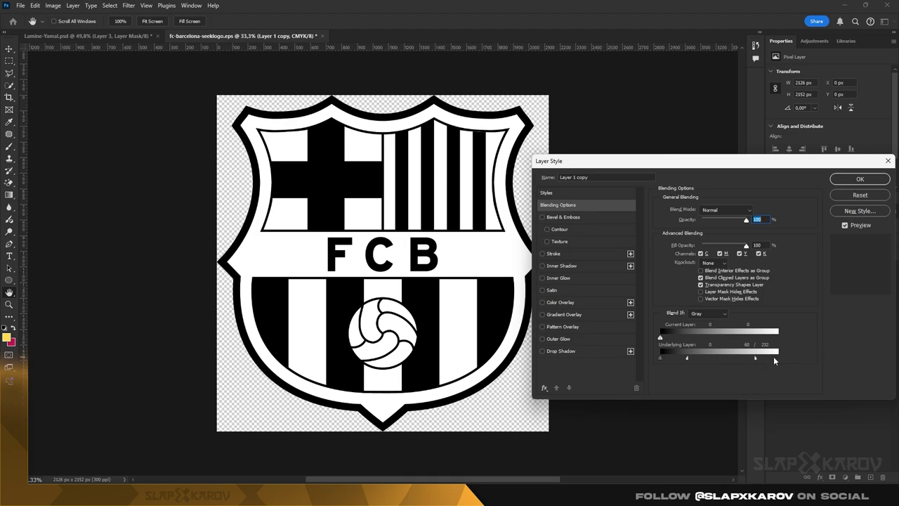
{"action": "key", "text": "Return"}
Remove the crest's white areas by lowering the Blend If white limit for the current layer, then convert it to a Smart Object
{"action": "double_click", "coordinate": [862, 271]}
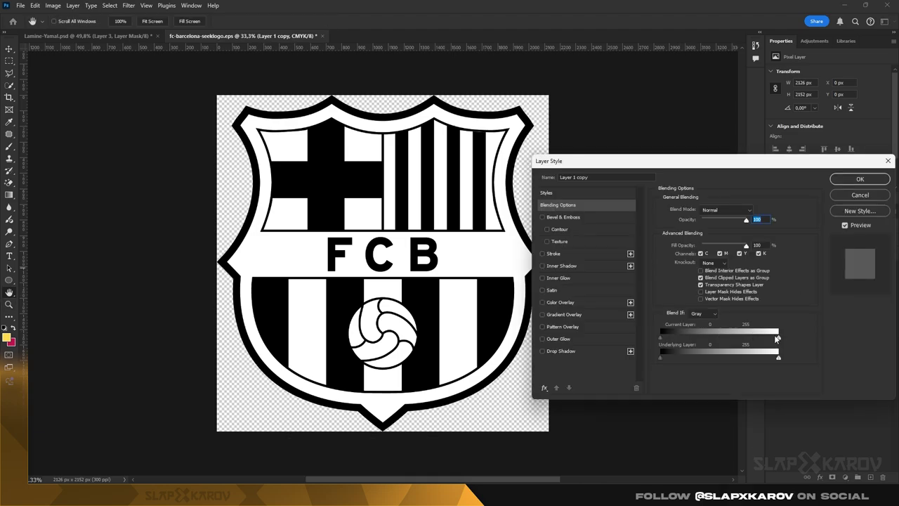
{"action": "left_click_drag", "start_coordinate": [778, 338], "coordinate": [726, 340]}
{"action": "left_click", "coordinate": [851, 180]}
{"action": "right_click", "coordinate": [831, 273]}
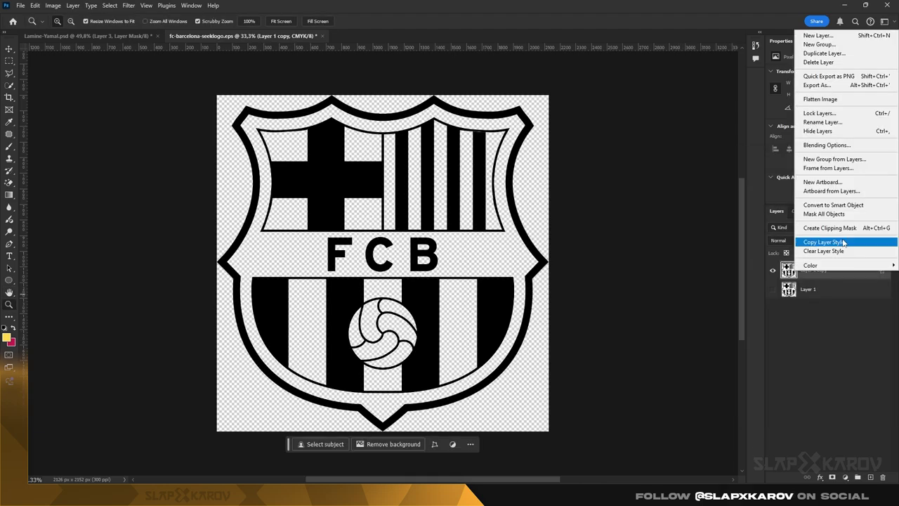
{"action": "left_click", "coordinate": [851, 206]}
Copy the crest into Lamine-Yamal.psd above Ellipse 1 and scale it to 17.33% near the poster's top centre
{"action": "key", "text": "ctrl+c"}
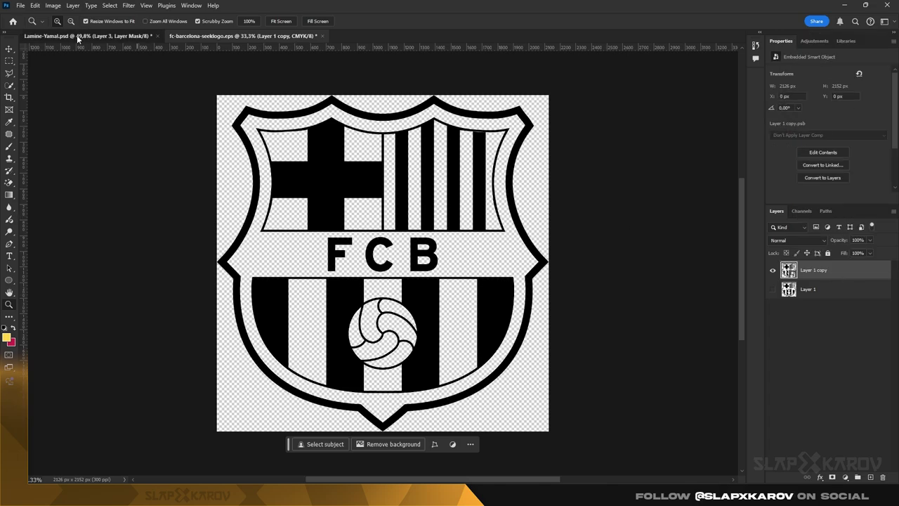
{"action": "left_click", "coordinate": [75, 36]}
{"action": "left_click", "coordinate": [826, 274]}
{"action": "key", "text": "ctrl+v"}
{"action": "key", "text": "ctrl+t"}
{"action": "left_click_drag", "start_coordinate": [273, 118], "coordinate": [387, 125]}
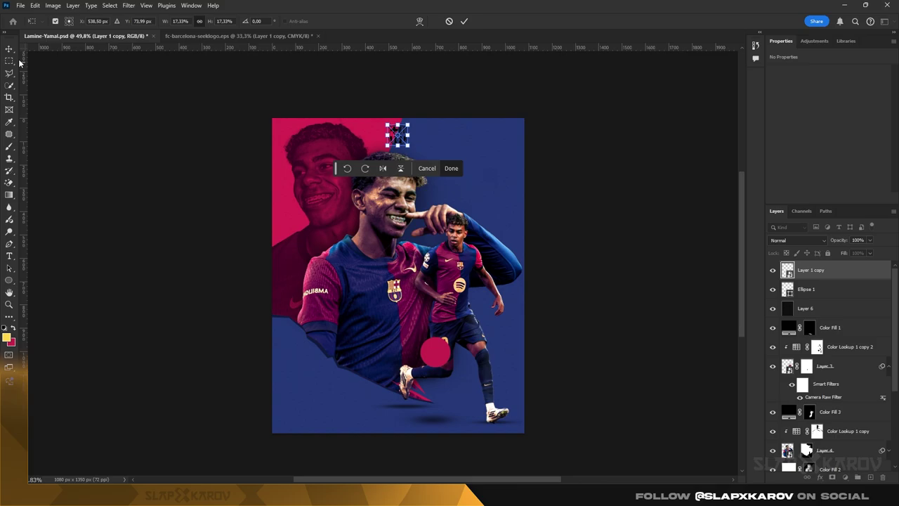
{"action": "key", "text": "Return"}
Add a white Color Overlay to the crest layer
{"action": "double_click", "coordinate": [866, 273]}
{"action": "left_click", "coordinate": [543, 302]}
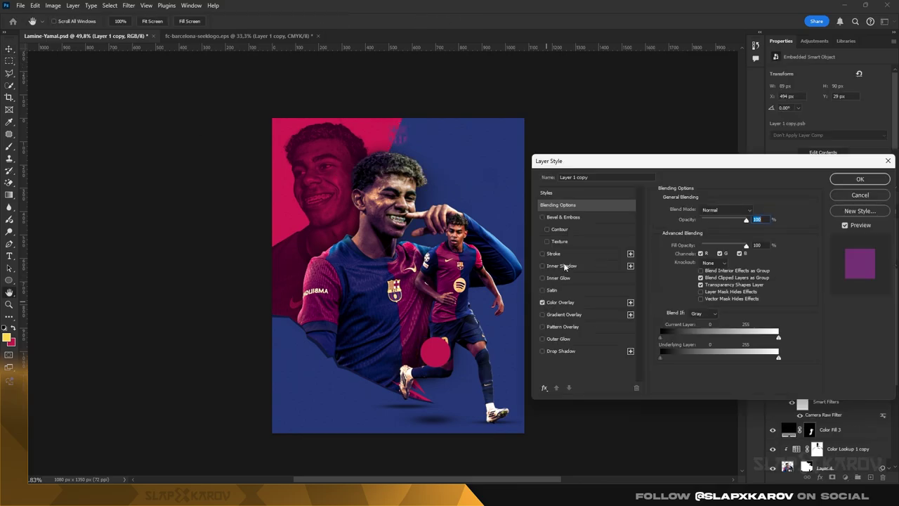
{"action": "left_click", "coordinate": [562, 302]}
{"action": "left_click", "coordinate": [756, 212]}
{"action": "left_click_drag", "start_coordinate": [559, 254], "coordinate": [541, 221]}
{"action": "left_click", "coordinate": [754, 234]}
{"action": "left_click", "coordinate": [864, 181]}
Move the crest into the poster's upper-right corner at X 937 px, Y 40 px
{"action": "key", "text": "z"}
{"action": "left_click_drag", "start_coordinate": [409, 133], "coordinate": [567, 134]}
{"action": "key", "text": "ctrl+t"}
{"action": "left_click", "coordinate": [11, 50]}
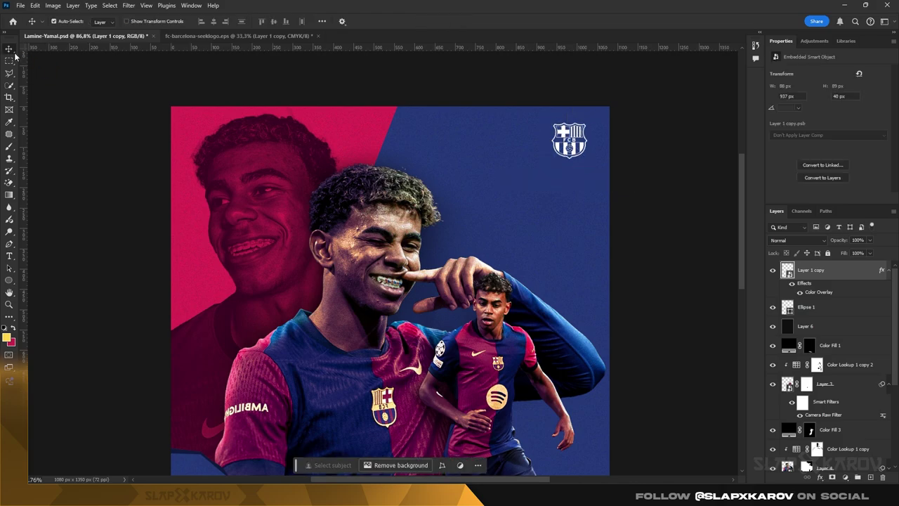
Show the guides and adjust the crest's placement in the poster's upper-right corner
{"action": "key", "text": "ctrl+;"}
{"action": "scroll", "coordinate": [470, 134], "scroll_direction": "down", "scroll_amount": 3}
{"action": "key", "text": "z"}
{"action": "left_click_drag", "start_coordinate": [507, 156], "coordinate": [479, 161]}
{"action": "scroll", "coordinate": [478, 309], "scroll_direction": "down", "scroll_amount": 1}
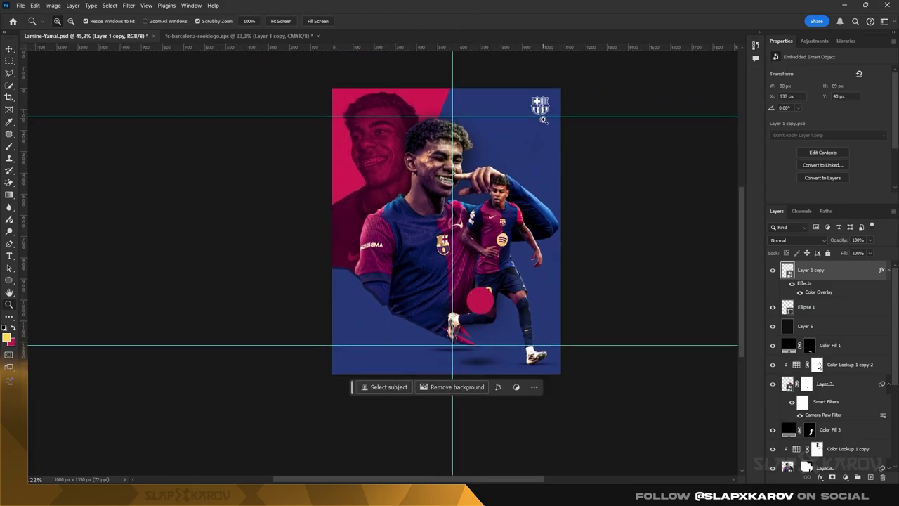
{"action": "scroll", "coordinate": [541, 120], "scroll_direction": "up", "scroll_amount": 1}
{"action": "left_click_drag", "start_coordinate": [504, 120], "coordinate": [538, 127]}
{"action": "key", "text": "v"}
{"action": "left_click_drag", "start_coordinate": [571, 145], "coordinate": [567, 146]}
Shrink the crest to 78 x 80 px, place it at X 976 px, Y 25 px, and hide the guides
{"action": "key", "text": "z"}
{"action": "left_click_drag", "start_coordinate": [589, 143], "coordinate": [634, 145]}
{"action": "key", "text": "ctrl+t"}
{"action": "left_click_drag", "start_coordinate": [498, 111], "coordinate": [505, 118]}
{"action": "left_click_drag", "start_coordinate": [558, 151], "coordinate": [607, 138]}
{"action": "left_click", "coordinate": [9, 49]}
{"action": "key", "text": "z"}
{"action": "left_click_drag", "start_coordinate": [509, 176], "coordinate": [447, 168]}
{"action": "key", "text": "ctrl+;"}
Rename the crest layer as logo
{"action": "left_click_drag", "start_coordinate": [422, 250], "coordinate": [428, 250]}
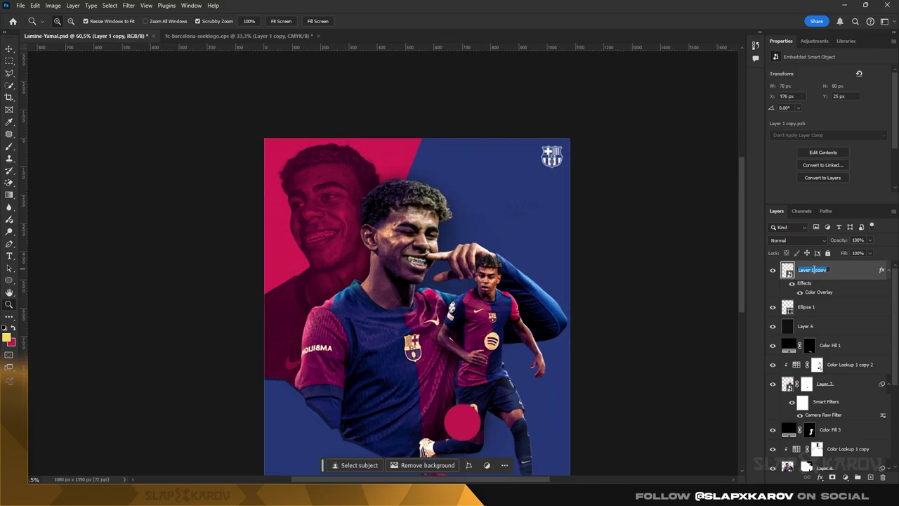
{"action": "type", "text": "logo"}
{"action": "key", "text": "Return"}
{"action": "scroll", "coordinate": [460, 345], "scroll_direction": "down", "scroll_amount": 2}
{"action": "scroll", "coordinate": [461, 344], "scroll_direction": "up", "scroll_amount": 2}
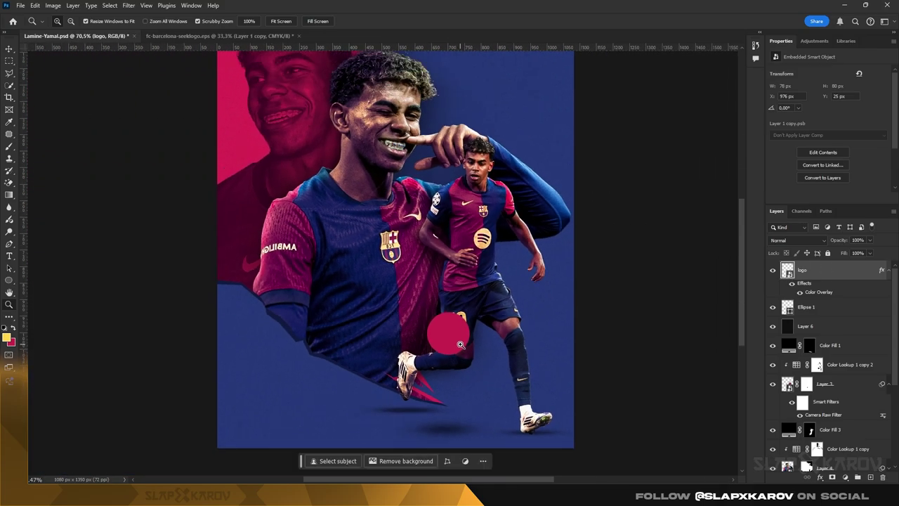
{"action": "scroll", "coordinate": [460, 345], "scroll_direction": "down", "scroll_amount": 1}
{"action": "scroll", "coordinate": [402, 338], "scroll_direction": "down", "scroll_amount": 3}
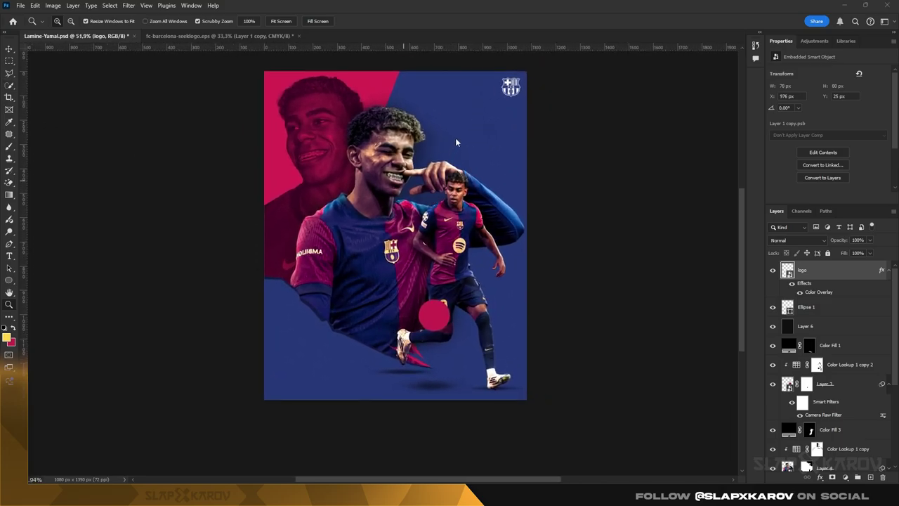
Paste the striped splatter vector as a Smart Object above the bg layer, sized 1078 x 1520 px at X -6, Y -127 px
{"action": "key", "text": "v"}
{"action": "left_click", "coordinate": [478, 141]}
{"action": "scroll", "coordinate": [833, 443], "scroll_direction": "down", "scroll_amount": 4}
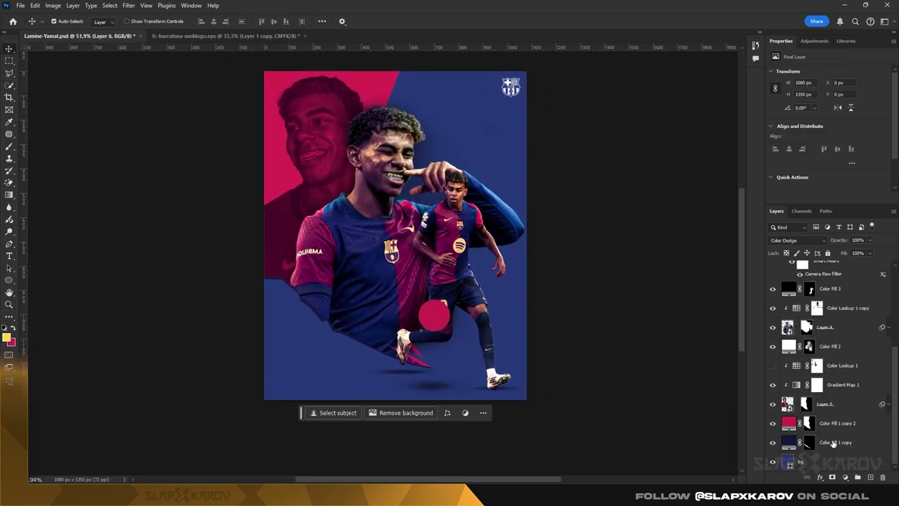
{"action": "left_click", "coordinate": [836, 461]}
{"action": "key", "text": "ctrl+v"}
{"action": "left_click", "coordinate": [483, 133]}
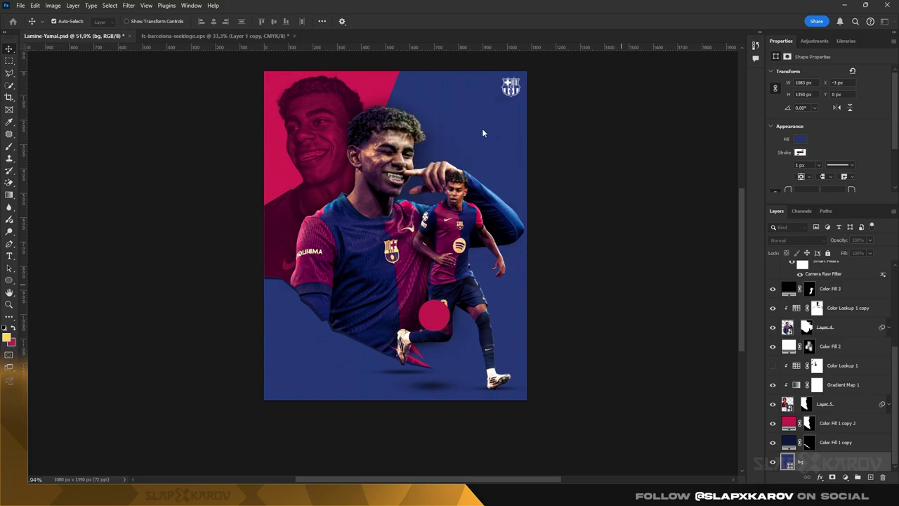
{"action": "mouse_move", "coordinate": [279, 237]}
{"action": "left_mouse_down"}
{"action": "mouse_move", "coordinate": [251, 229]}
{"action": "mouse_move", "coordinate": [264, 234]}
{"action": "left_mouse_up"}
{"action": "left_click_drag", "start_coordinate": [362, 225], "coordinate": [352, 209]}
{"action": "key", "text": "Return"}
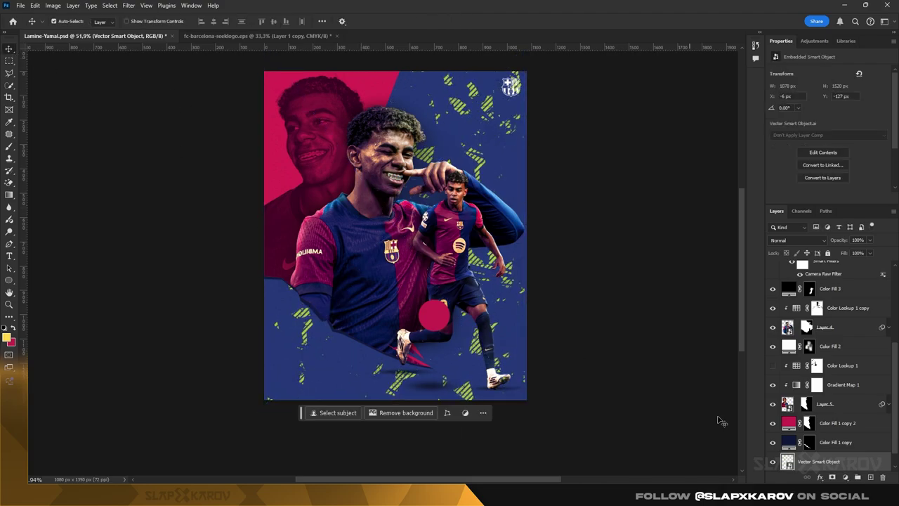
Copy navy 0f173c from the Color Fill 1 copy layer and apply it to the splatter Smart Object as a Color Overlay
{"action": "scroll", "coordinate": [791, 422], "scroll_direction": "down", "scroll_amount": 1}
{"action": "double_click", "coordinate": [789, 423]}
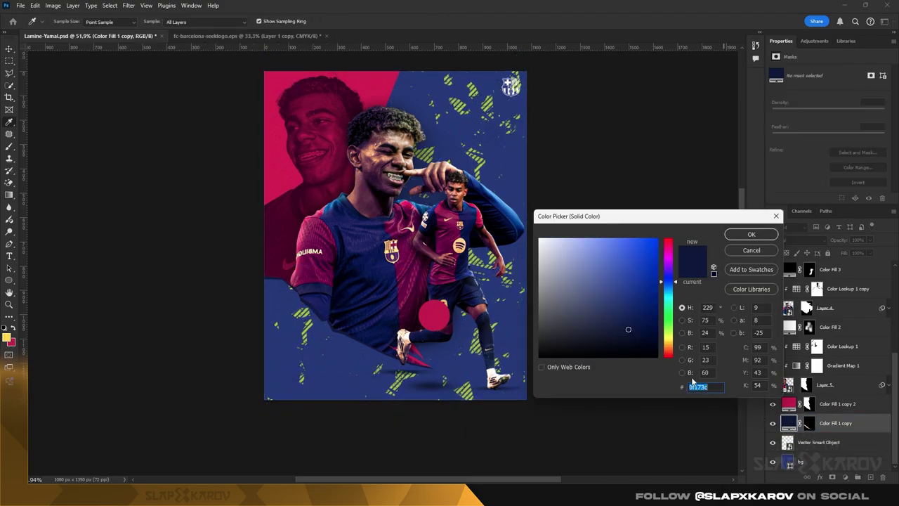
{"action": "left_click", "coordinate": [759, 238]}
{"action": "left_click", "coordinate": [878, 445]}
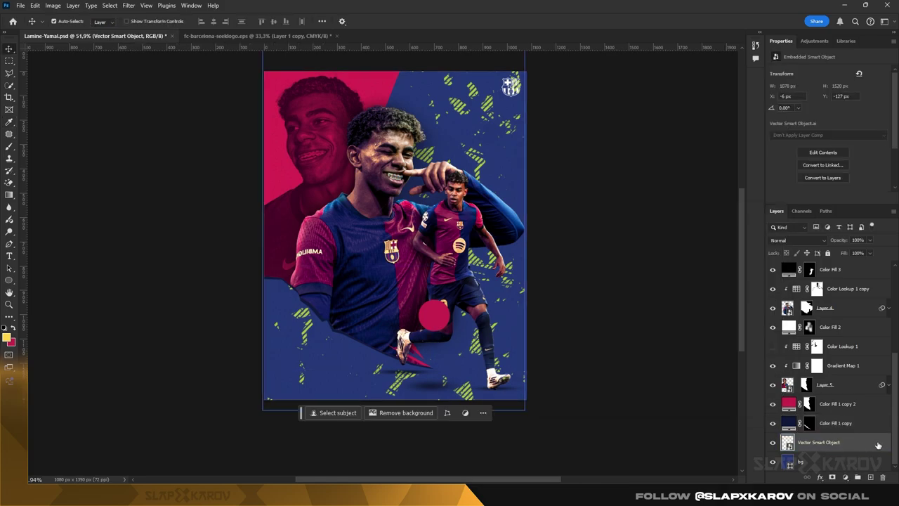
{"action": "double_click", "coordinate": [877, 446]}
{"action": "left_click", "coordinate": [596, 304]}
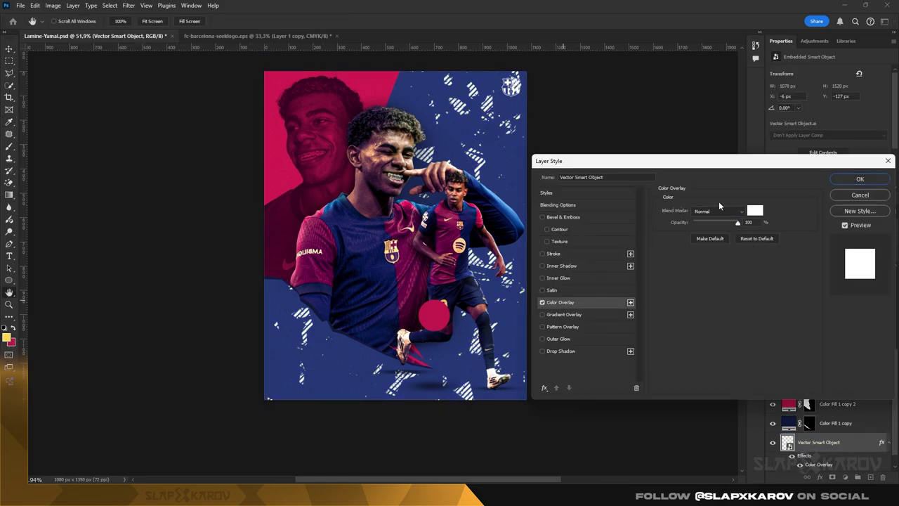
{"action": "left_click", "coordinate": [755, 210]}
{"action": "key", "text": "ctrl+v"}
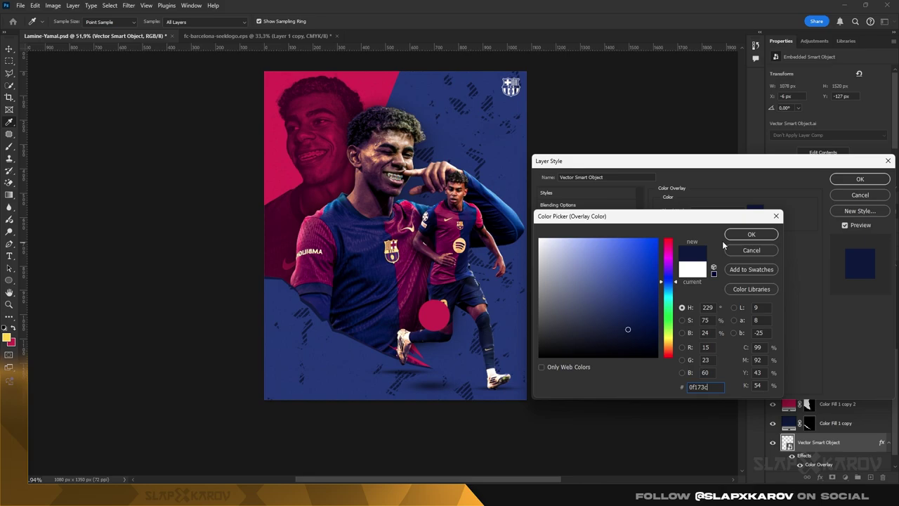
{"action": "left_click", "coordinate": [742, 235]}
{"action": "left_click", "coordinate": [860, 180]}
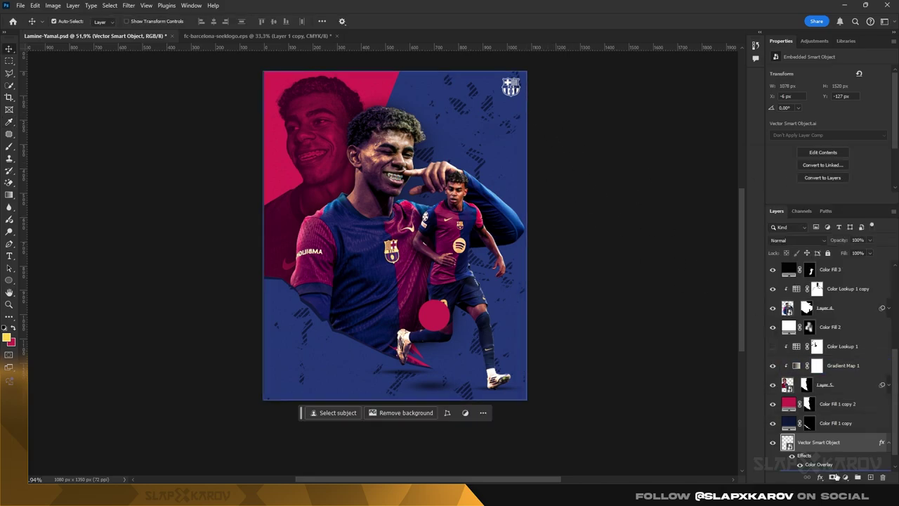
Add a layer mask to the splatter layer and brush out the splatter around the club crest
{"action": "left_click", "coordinate": [832, 477]}
{"action": "scroll", "coordinate": [632, 267], "scroll_direction": "up", "scroll_amount": 1}
{"action": "key", "text": "z"}
{"action": "left_click_drag", "start_coordinate": [541, 102], "coordinate": [576, 114]}
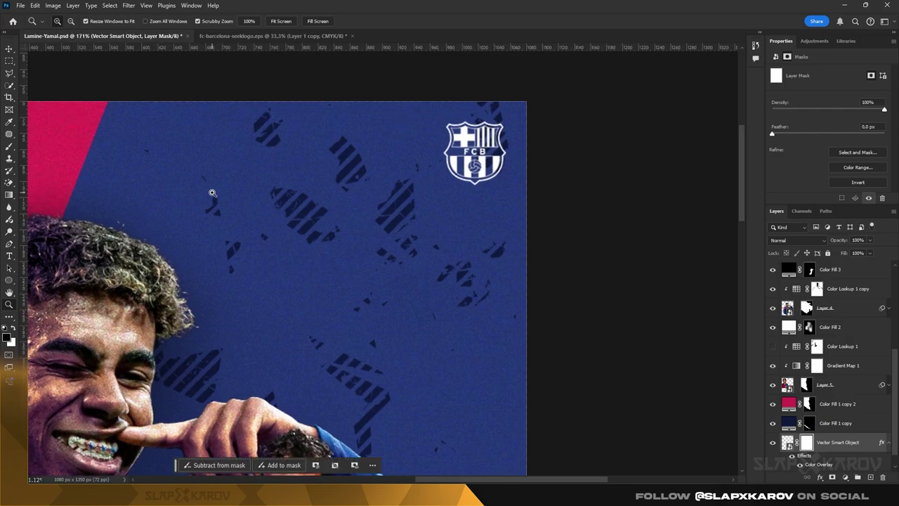
{"action": "left_click", "coordinate": [11, 148]}
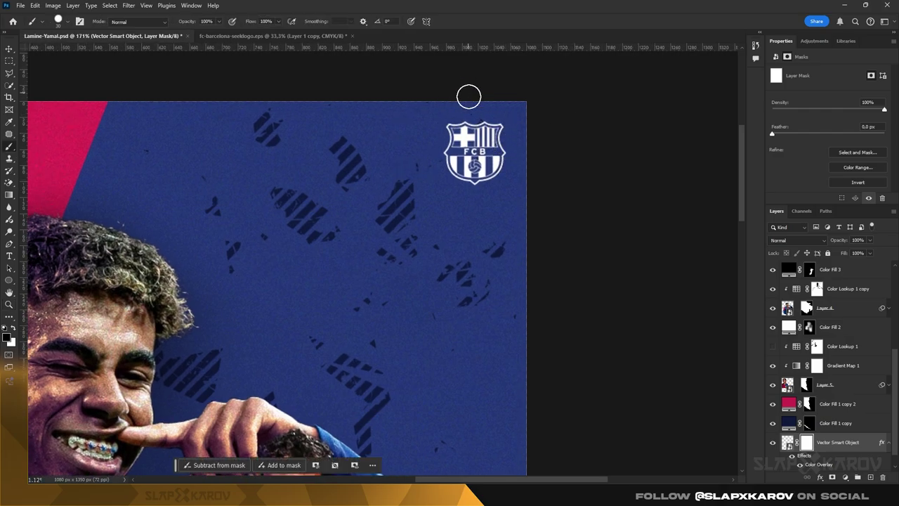
{"action": "key", "text": "ctrl+0"}
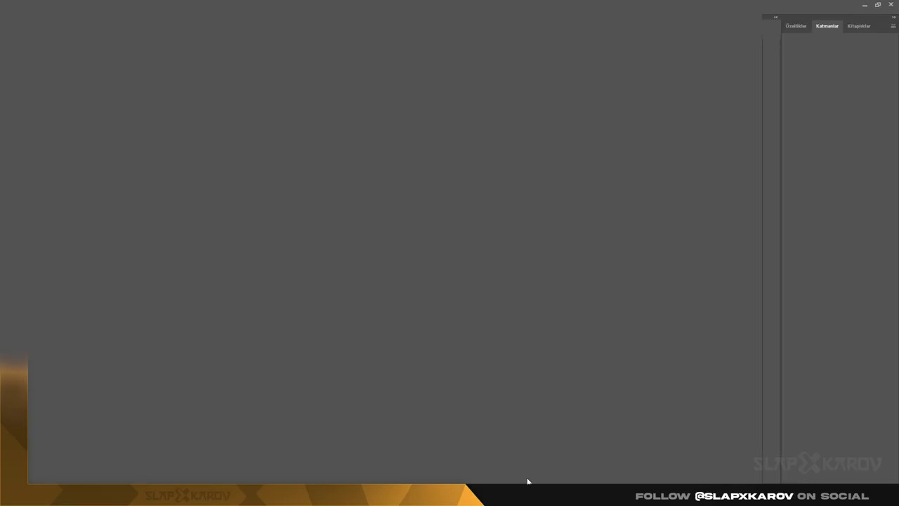
Paste the dark green stripe artwork from Illustrator into the Photoshop poster as a Smart Object, rotated 11.13° and sized 1325 x 1664 px at X -137, Y -172 px
{"action": "key", "text": "ctrl+a"}
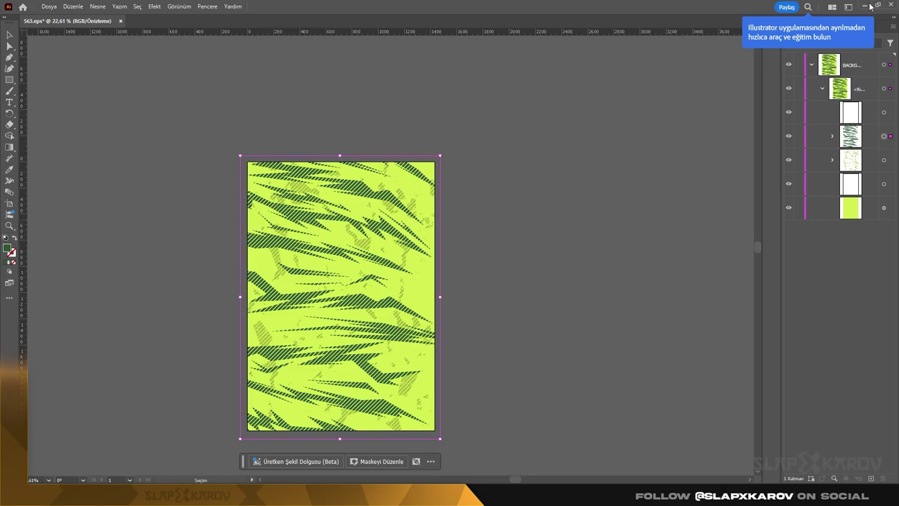
{"action": "left_click", "coordinate": [869, 6]}
{"action": "scroll", "coordinate": [854, 431], "scroll_direction": "down", "scroll_amount": 1}
{"action": "key", "text": "ctrl+v"}
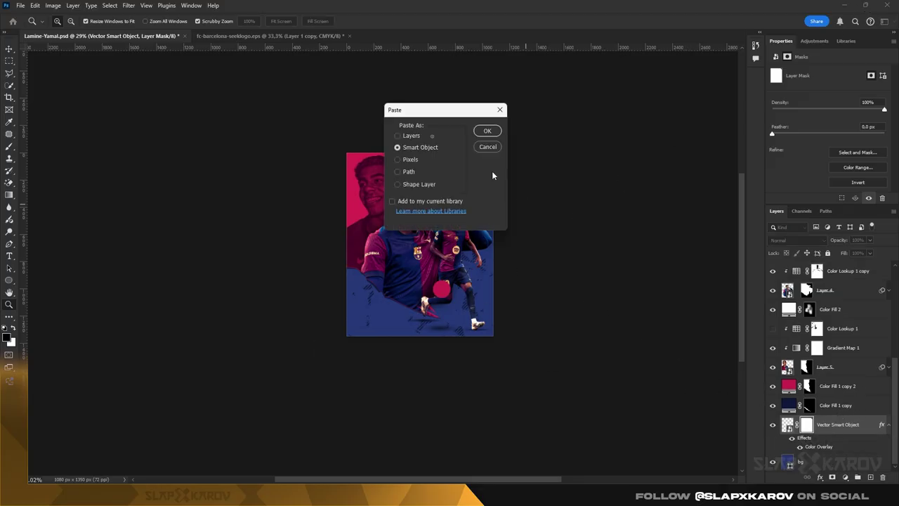
{"action": "left_click", "coordinate": [488, 132]}
{"action": "left_click_drag", "start_coordinate": [422, 111], "coordinate": [437, 130]}
{"action": "left_click_drag", "start_coordinate": [375, 142], "coordinate": [360, 128]}
{"action": "key", "text": "Return"}
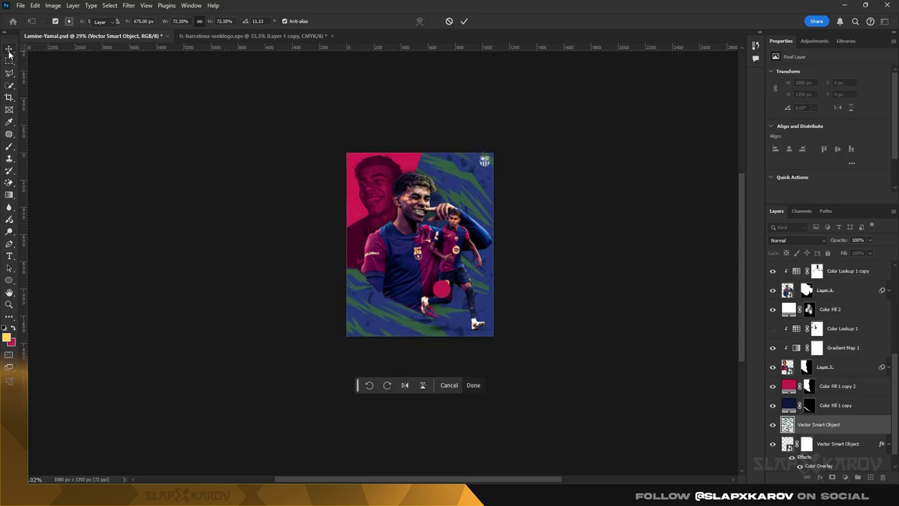
Apply a Color Overlay in near-black navy 060a1e to the stripe Smart Object
{"action": "key", "text": "z"}
{"action": "left_click_drag", "start_coordinate": [448, 295], "coordinate": [473, 299]}
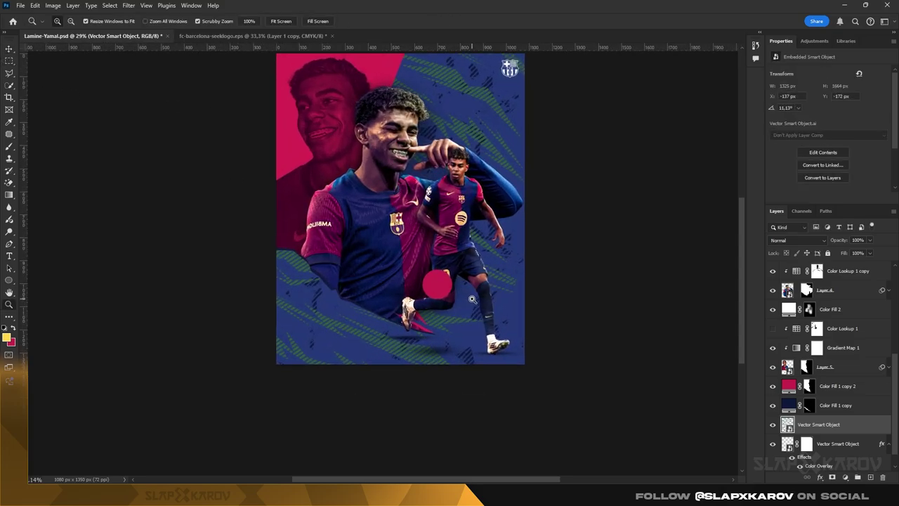
{"action": "double_click", "coordinate": [872, 425]}
{"action": "left_click", "coordinate": [561, 302]}
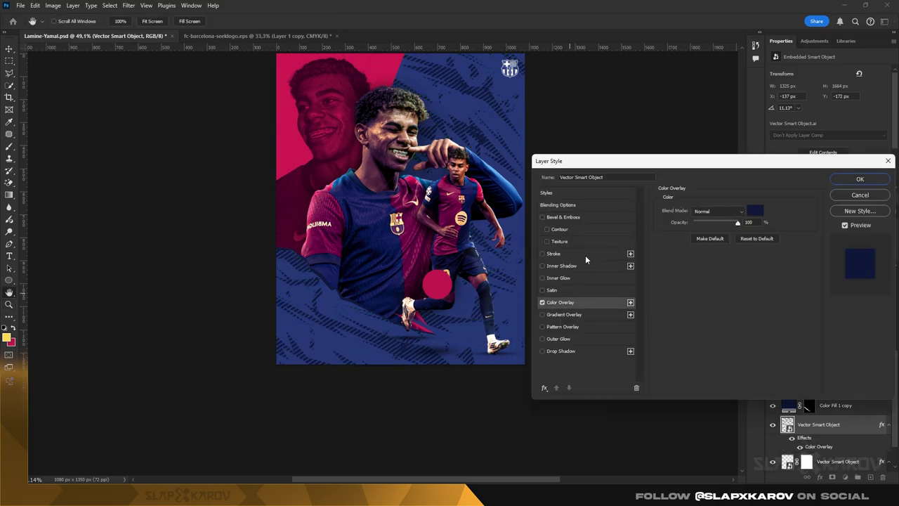
{"action": "left_click", "coordinate": [756, 211]}
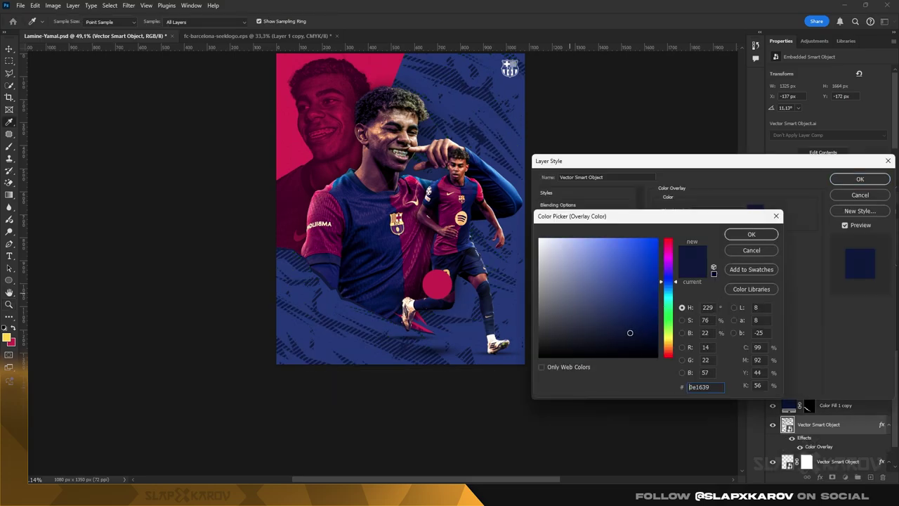
{"action": "mouse_move", "coordinate": [635, 330]}
{"action": "left_mouse_down"}
{"action": "mouse_move", "coordinate": [628, 298]}
{"action": "mouse_move", "coordinate": [636, 343]}
{"action": "left_mouse_up"}
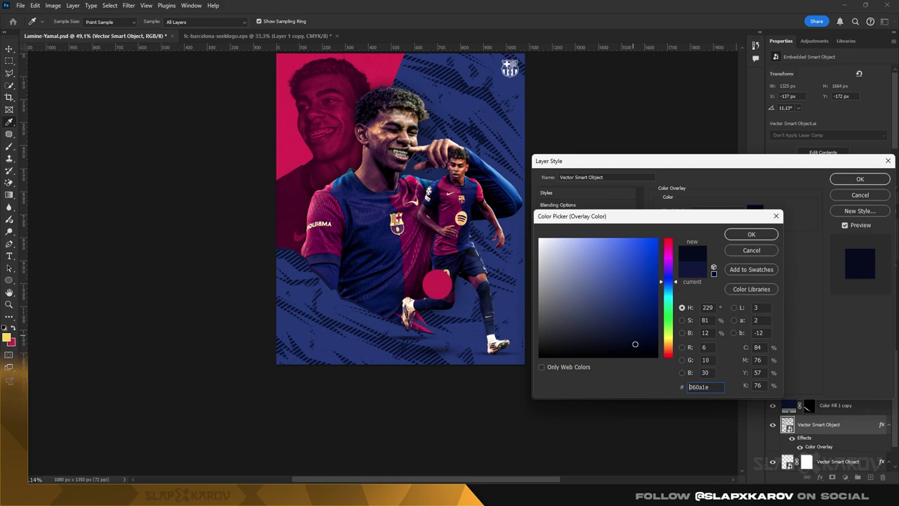
{"action": "left_click", "coordinate": [741, 234]}
{"action": "left_click", "coordinate": [853, 182]}
Move the masked splatter layer above the stripe layer and set its Color Overlay to crimson ca264b sampled from the poster background
{"action": "left_click_drag", "start_coordinate": [855, 443], "coordinate": [850, 454]}
{"action": "double_click", "coordinate": [821, 412]}
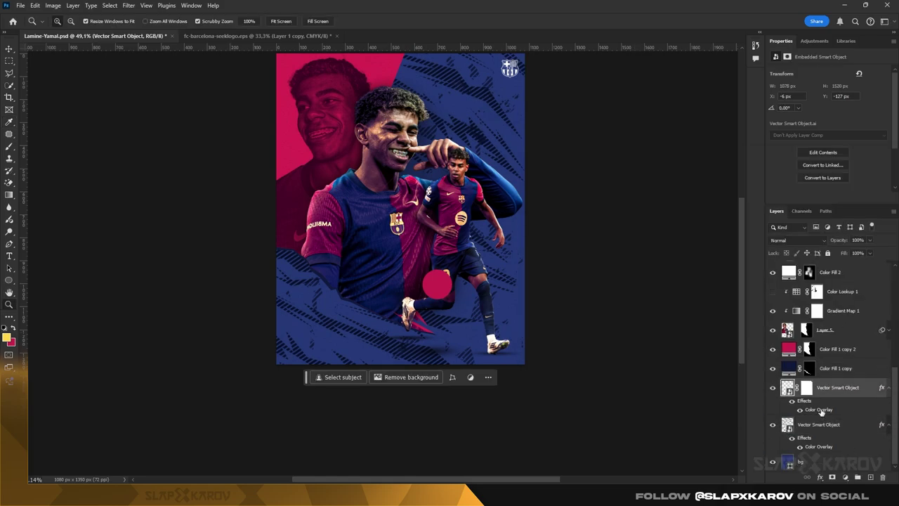
{"action": "left_click", "coordinate": [755, 212]}
{"action": "left_click", "coordinate": [295, 145]}
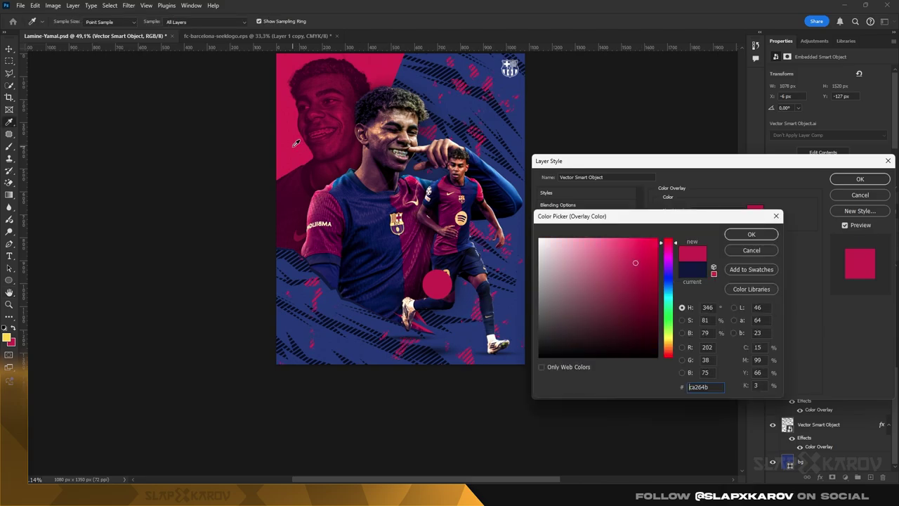
{"action": "left_click", "coordinate": [740, 234]}
{"action": "left_click", "coordinate": [851, 181]}
Examine the recolored stripe and splatter textures across the poster background at different magnifications
{"action": "mouse_move", "coordinate": [455, 176]}
{"action": "left_mouse_down"}
{"action": "mouse_move", "coordinate": [434, 175]}
{"action": "mouse_move", "coordinate": [466, 176]}
{"action": "mouse_move", "coordinate": [445, 177]}
{"action": "left_mouse_up"}
{"action": "scroll", "coordinate": [448, 134], "scroll_direction": "up", "scroll_amount": 1}
{"action": "left_click_drag", "start_coordinate": [450, 114], "coordinate": [461, 137]}
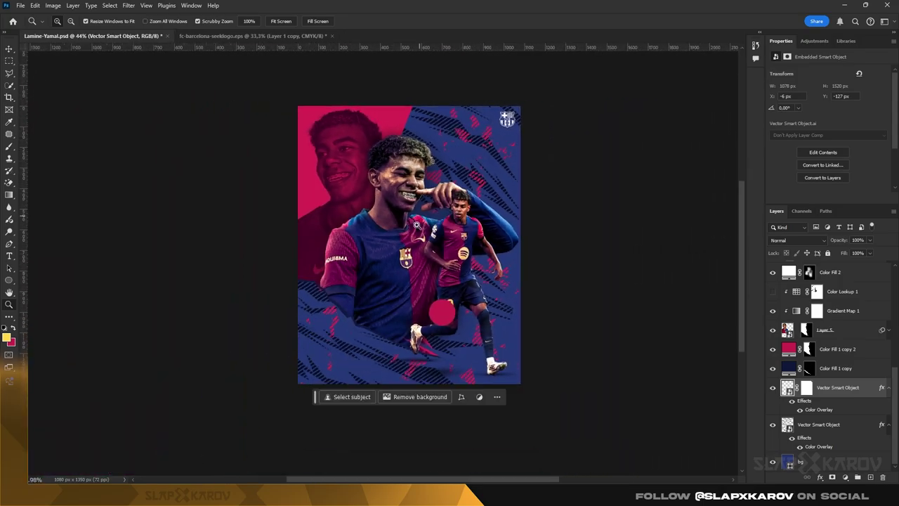
{"action": "scroll", "coordinate": [404, 235], "scroll_direction": "down", "scroll_amount": 1}
{"action": "mouse_move", "coordinate": [338, 283]}
{"action": "left_mouse_down"}
{"action": "mouse_move", "coordinate": [380, 286]}
{"action": "mouse_move", "coordinate": [345, 279]}
{"action": "left_mouse_up"}
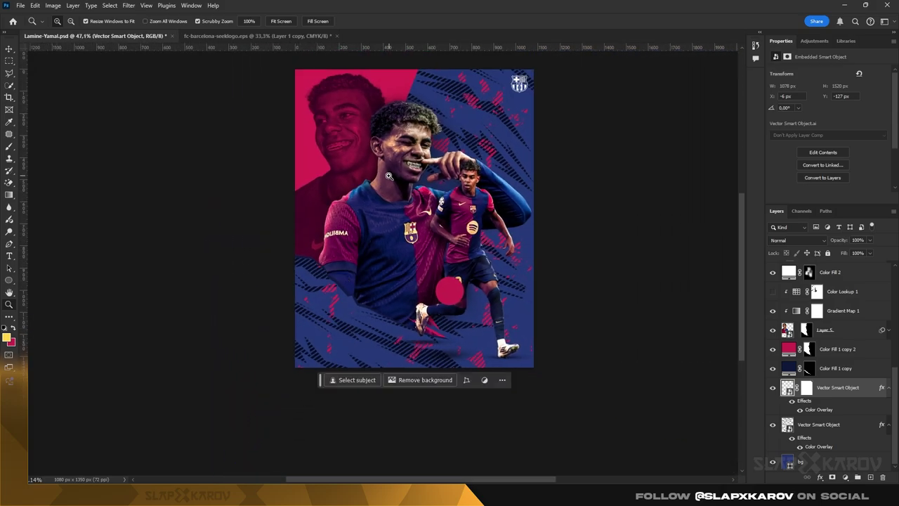
{"action": "mouse_move", "coordinate": [388, 176]}
{"action": "left_mouse_down"}
{"action": "mouse_move", "coordinate": [406, 184]}
{"action": "mouse_move", "coordinate": [394, 191]}
{"action": "left_mouse_up"}
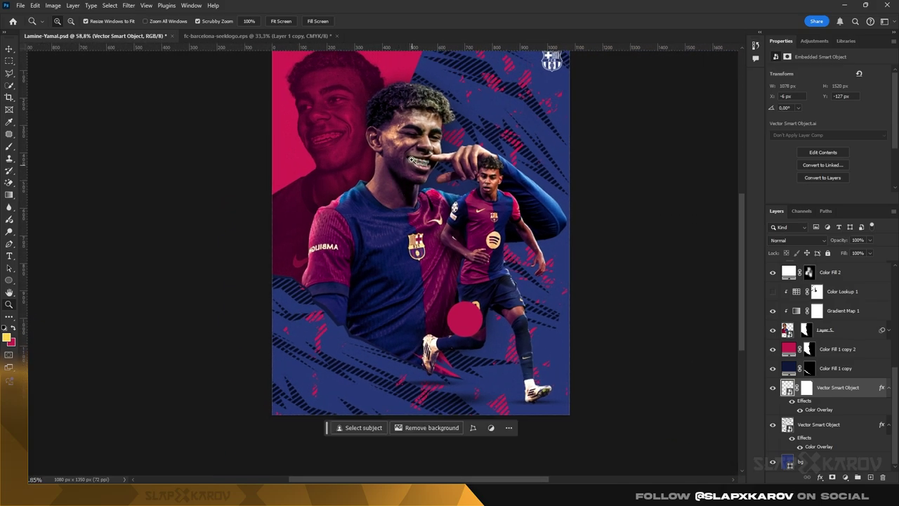
{"action": "mouse_move", "coordinate": [411, 160]}
{"action": "left_mouse_down"}
{"action": "mouse_move", "coordinate": [432, 151]}
{"action": "mouse_move", "coordinate": [422, 146]}
{"action": "mouse_move", "coordinate": [432, 149]}
{"action": "mouse_move", "coordinate": [412, 152]}
{"action": "left_mouse_up"}
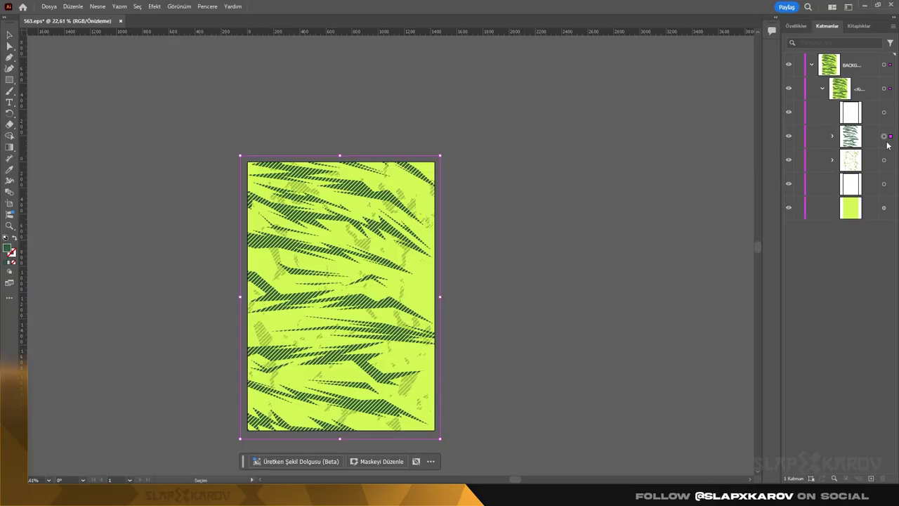
Switch to Illustrator and inspect the visibility and contents of the dark green stripe group, leaving the whole group selected
{"action": "left_click", "coordinate": [789, 136]}
{"action": "left_click", "coordinate": [788, 136]}
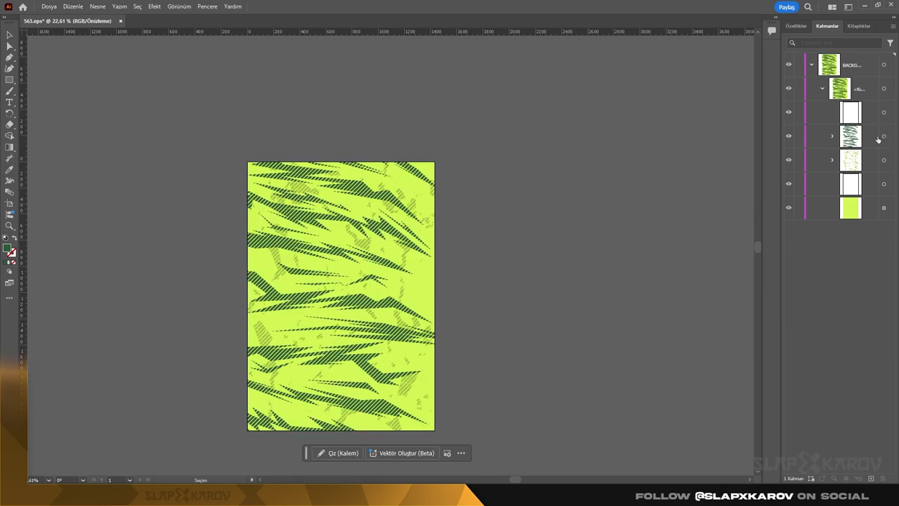
{"action": "left_click", "coordinate": [833, 137]}
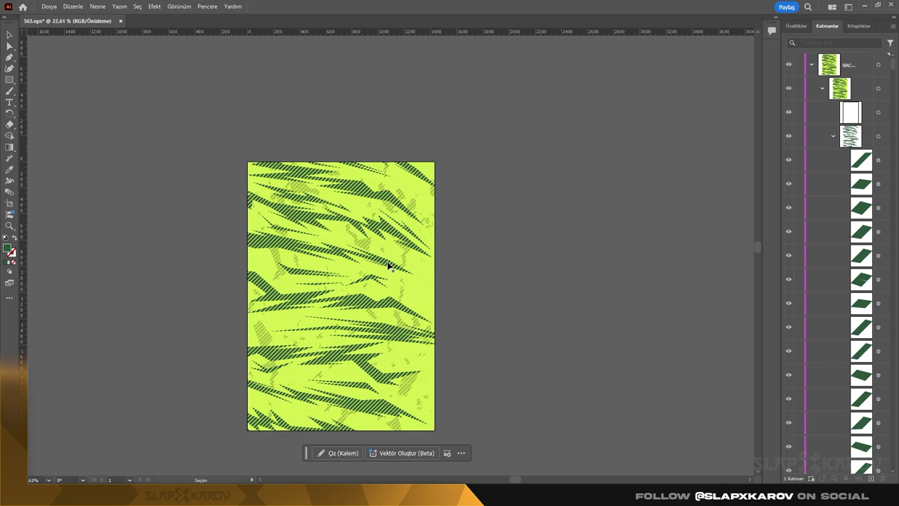
{"action": "left_click", "coordinate": [834, 137]}
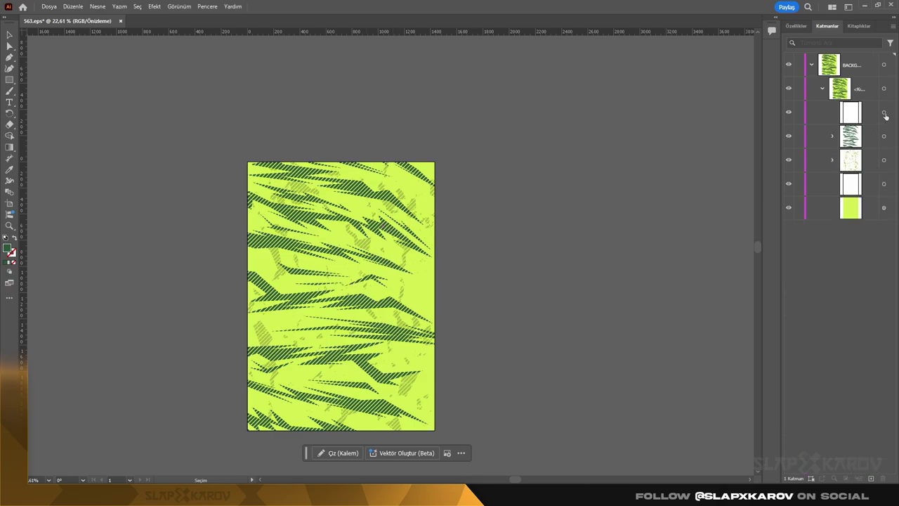
{"action": "left_click", "coordinate": [885, 136]}
{"action": "scroll", "coordinate": [434, 284], "scroll_direction": "down", "scroll_amount": 2}
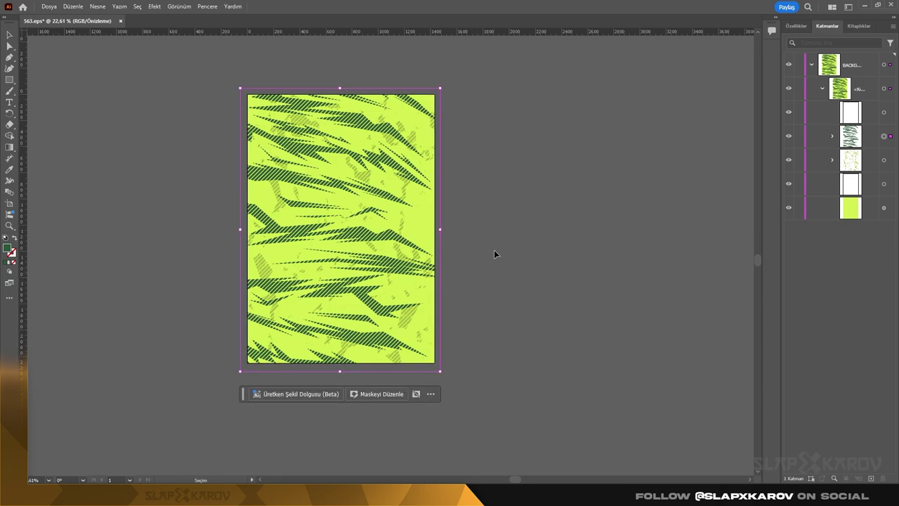
Delete the lime background shape behind the stripes and splatter in the Illustrator artwork
{"action": "left_click", "coordinate": [494, 253]}
{"action": "key", "text": "z"}
{"action": "left_click_drag", "start_coordinate": [330, 322], "coordinate": [422, 321]}
{"action": "key", "text": "v"}
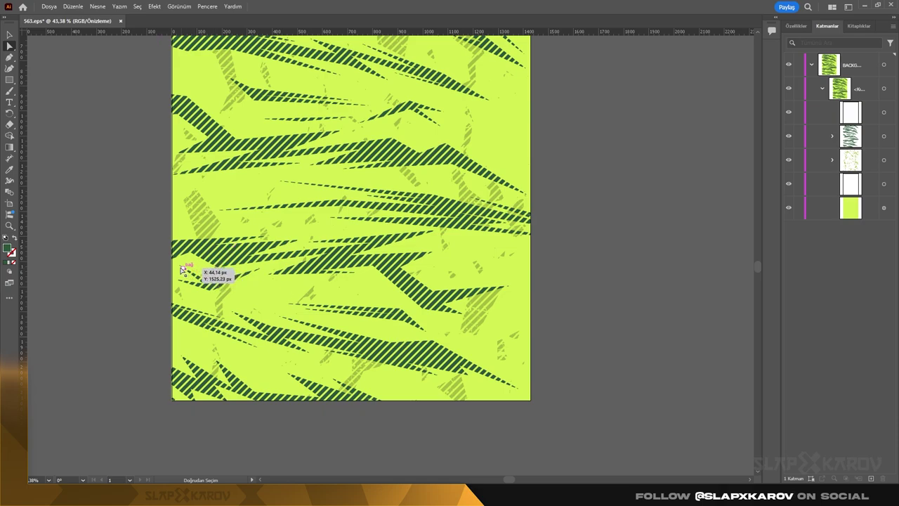
{"action": "left_click_drag", "start_coordinate": [400, 192], "coordinate": [729, 193]}
{"action": "left_click_drag", "start_coordinate": [533, 156], "coordinate": [706, 158]}
{"action": "left_click", "coordinate": [594, 175]}
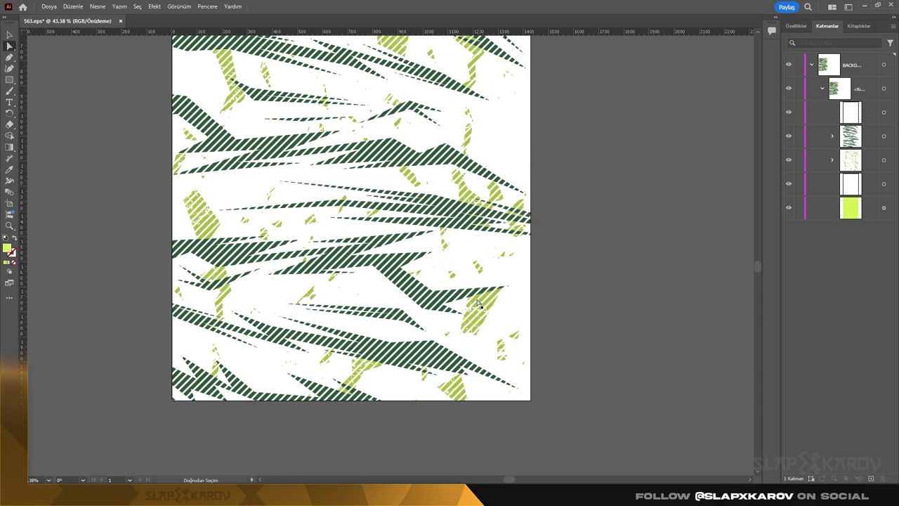
Examine individual stripe shapes on the artboard and inside the dark green stripe group
{"action": "left_click", "coordinate": [399, 325]}
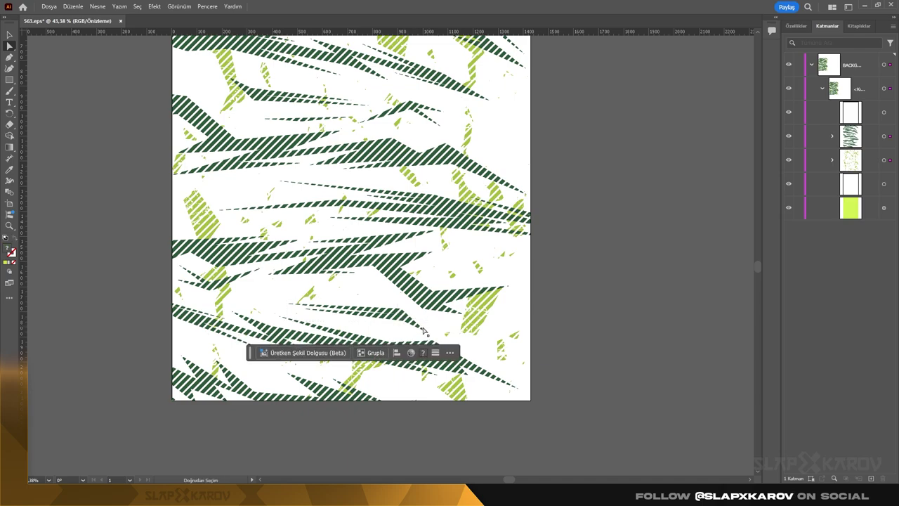
{"action": "left_click", "coordinate": [421, 328]}
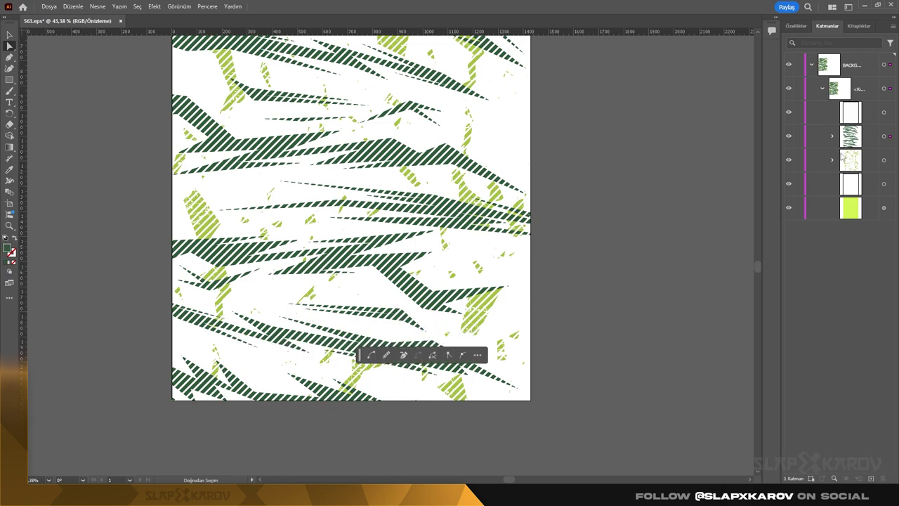
{"action": "left_click", "coordinate": [833, 136]}
{"action": "scroll", "coordinate": [796, 288], "scroll_direction": "down", "scroll_amount": 5}
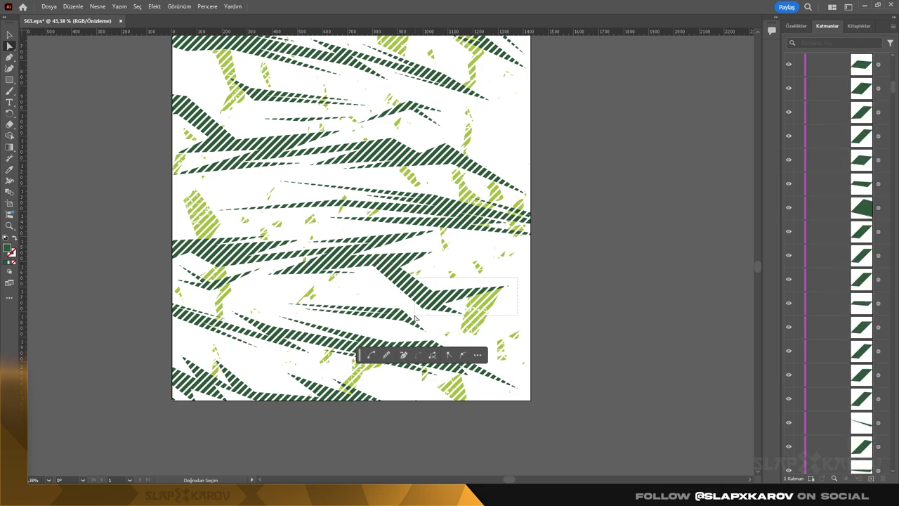
{"action": "left_click", "coordinate": [436, 307]}
{"action": "key", "text": "z"}
{"action": "left_click_drag", "start_coordinate": [336, 167], "coordinate": [284, 166]}
{"action": "scroll", "coordinate": [287, 144], "scroll_direction": "up", "scroll_amount": 4}
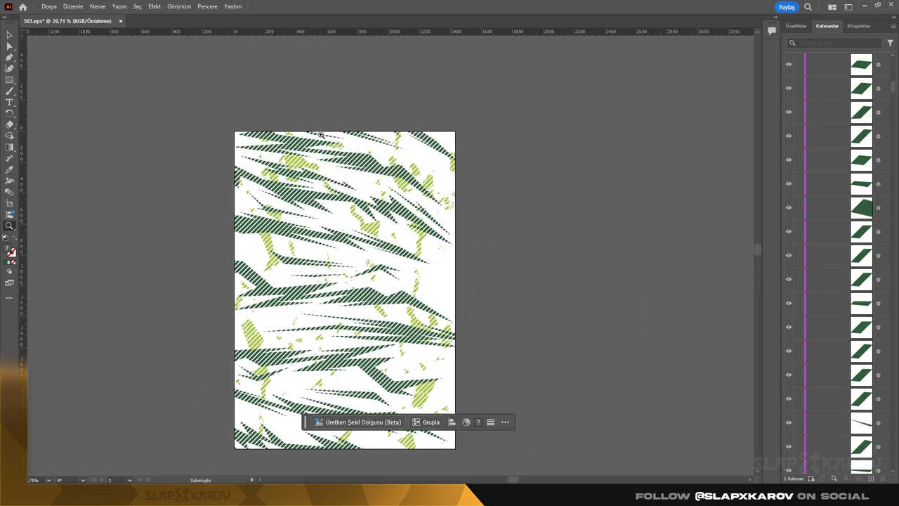
{"action": "mouse_move", "coordinate": [288, 123]}
{"action": "left_mouse_down"}
{"action": "mouse_move", "coordinate": [319, 127]}
{"action": "mouse_move", "coordinate": [293, 132]}
{"action": "left_mouse_up"}
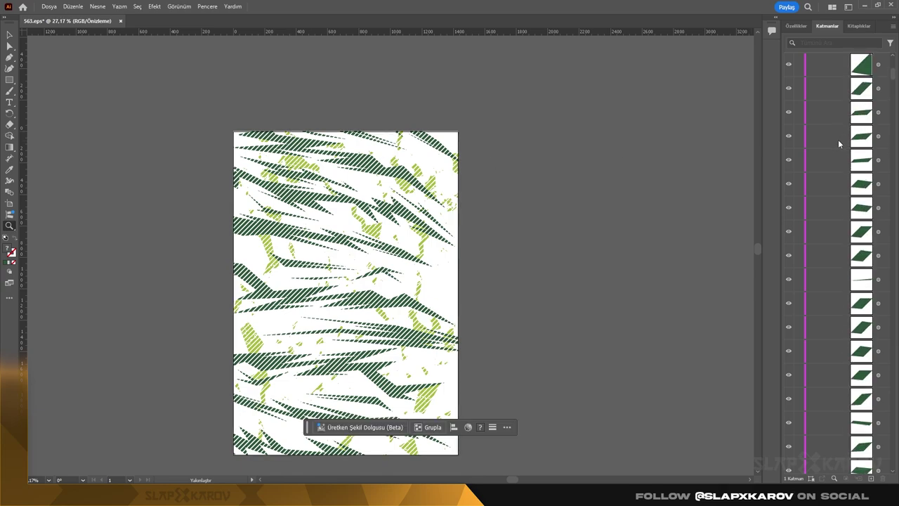
{"action": "scroll", "coordinate": [843, 141], "scroll_direction": "up", "scroll_amount": 3}
{"action": "left_click", "coordinate": [832, 136]}
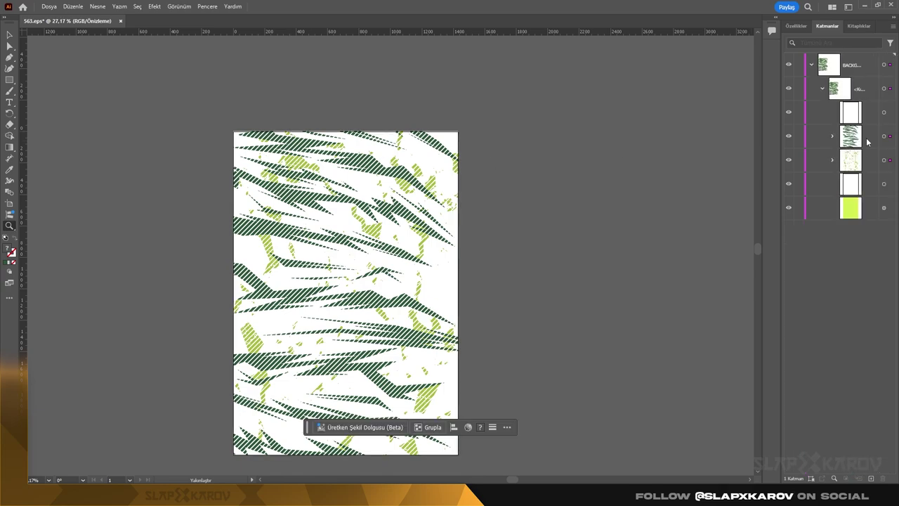
Switch back to Photoshop and select the logo layer in the poster document
{"action": "left_click", "coordinate": [864, 6]}
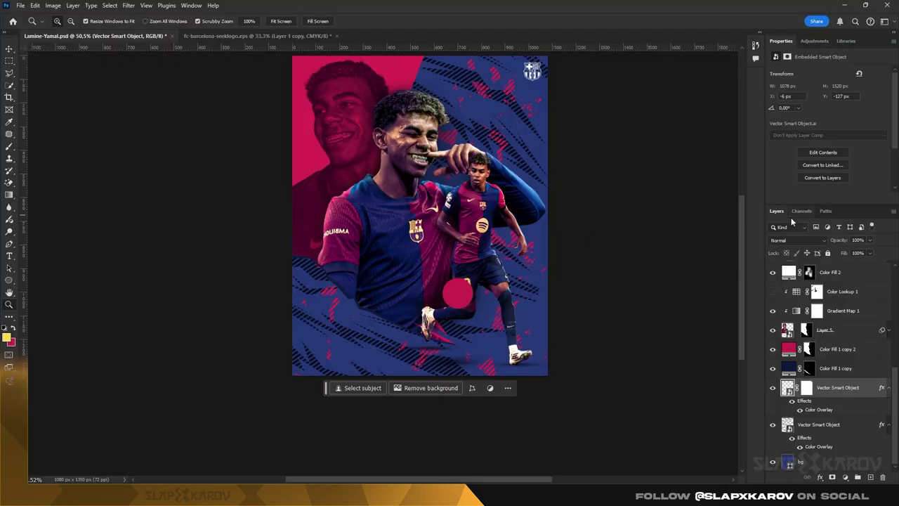
{"action": "scroll", "coordinate": [836, 349], "scroll_direction": "up", "scroll_amount": 5}
{"action": "left_click", "coordinate": [815, 277]}
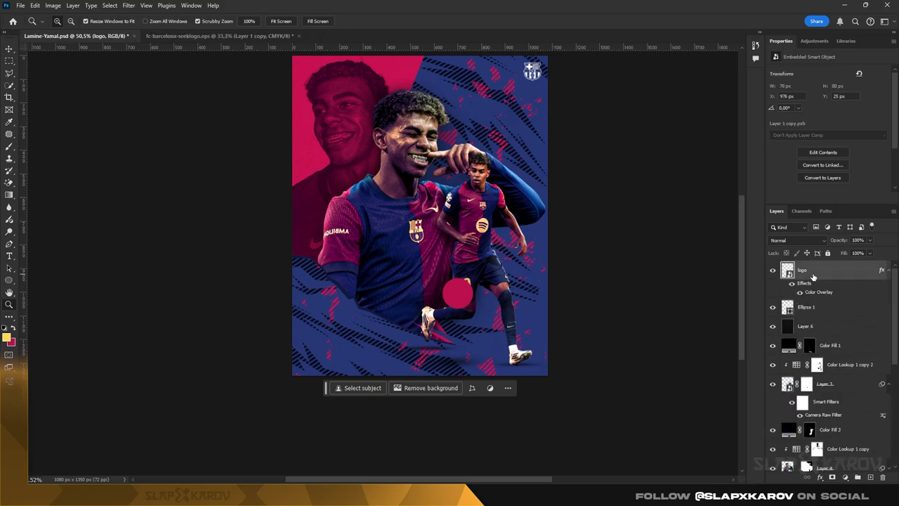
Paste the Illustrator stripe artwork as a vector smart object and place it at about X 48 px, Y 434 px
{"action": "key", "text": "ctrl+v"}
{"action": "left_click", "coordinate": [487, 130]}
{"action": "left_click_drag", "start_coordinate": [464, 171], "coordinate": [463, 267]}
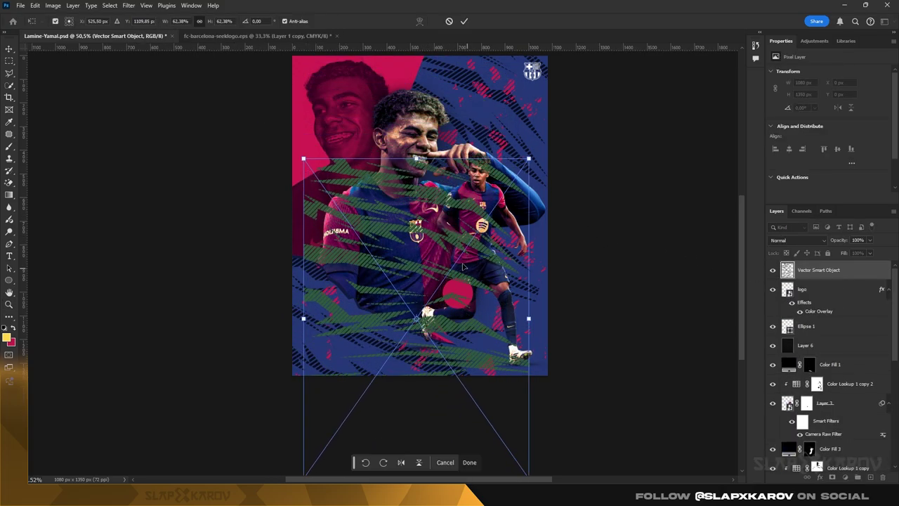
{"action": "left_click", "coordinate": [9, 49]}
Outline a slanted band of stripes across the players' shirts with the Polygonal Lasso and mask the stripe layer to it
{"action": "key", "text": "z"}
{"action": "mouse_move", "coordinate": [401, 181]}
{"action": "left_mouse_down"}
{"action": "mouse_move", "coordinate": [431, 182]}
{"action": "mouse_move", "coordinate": [414, 183]}
{"action": "left_mouse_up"}
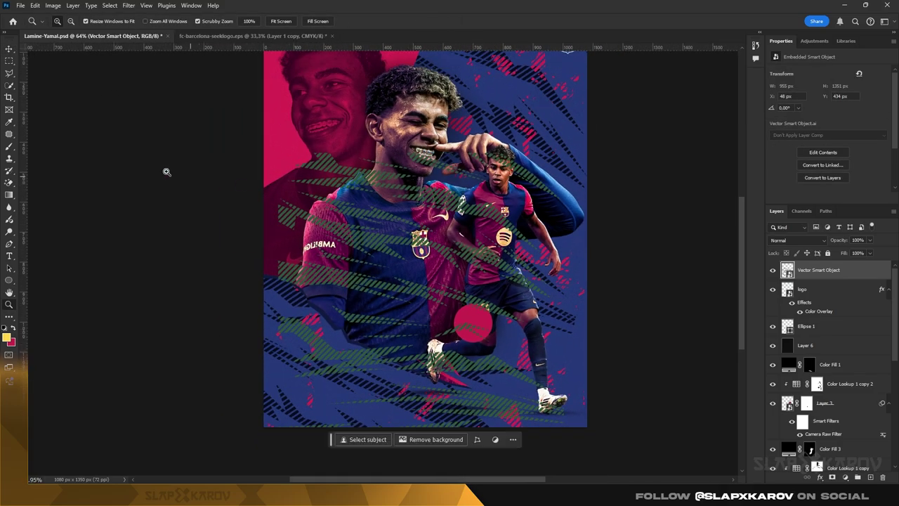
{"action": "left_click", "coordinate": [10, 74]}
{"action": "left_click", "coordinate": [262, 236]}
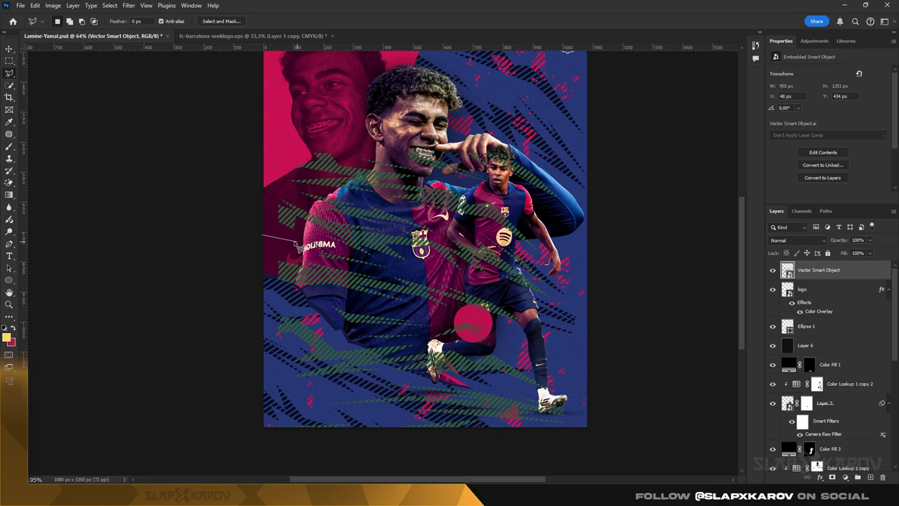
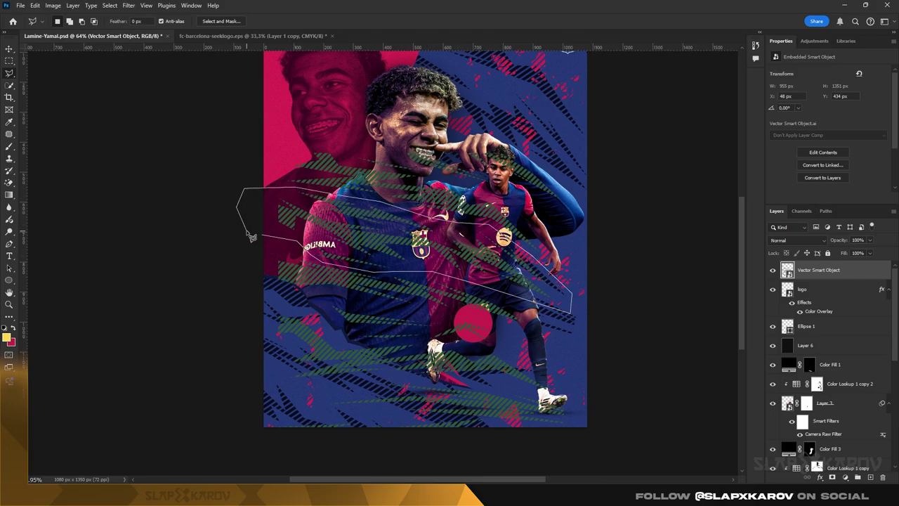
{"action": "left_click", "coordinate": [268, 241]}
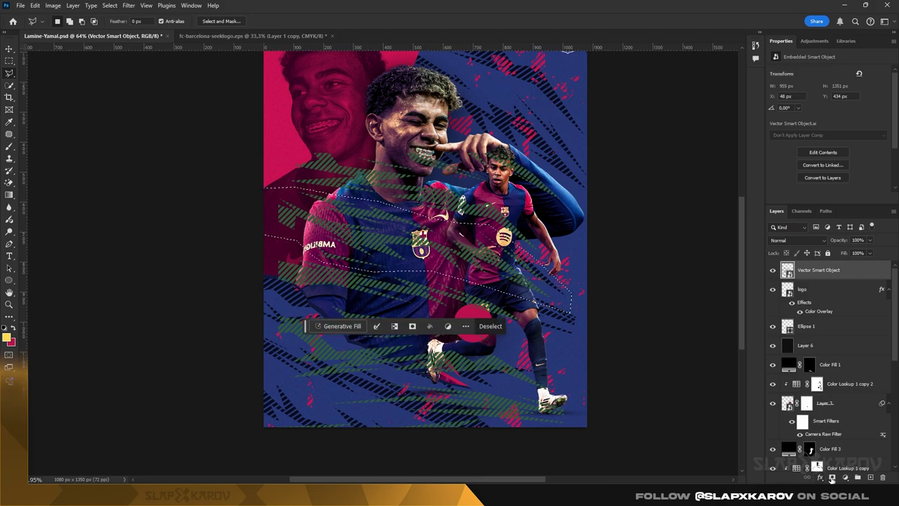
{"action": "left_click", "coordinate": [832, 478]}
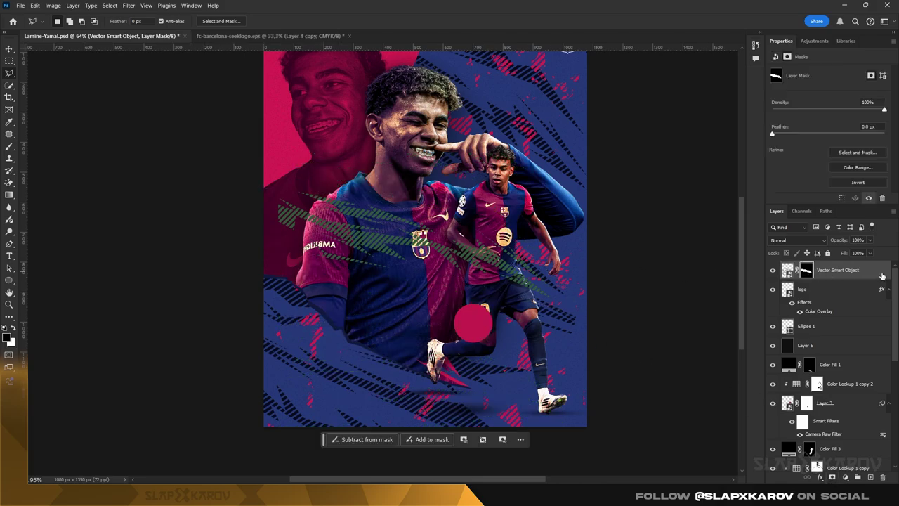
Apply a crimson Color Overlay in Normal mode at 100% opacity to the masked stripe layer
{"action": "double_click", "coordinate": [882, 276]}
{"action": "left_click", "coordinate": [561, 302]}
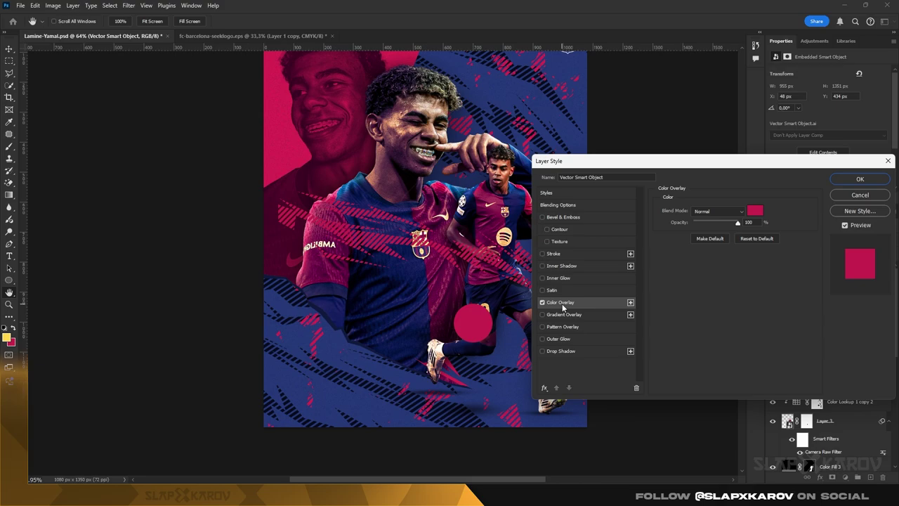
{"action": "left_click", "coordinate": [873, 178]}
Transform the crimson stripe band, shifting it toward the poster's left edge and rotating it about 6.68°
{"action": "key", "text": "z"}
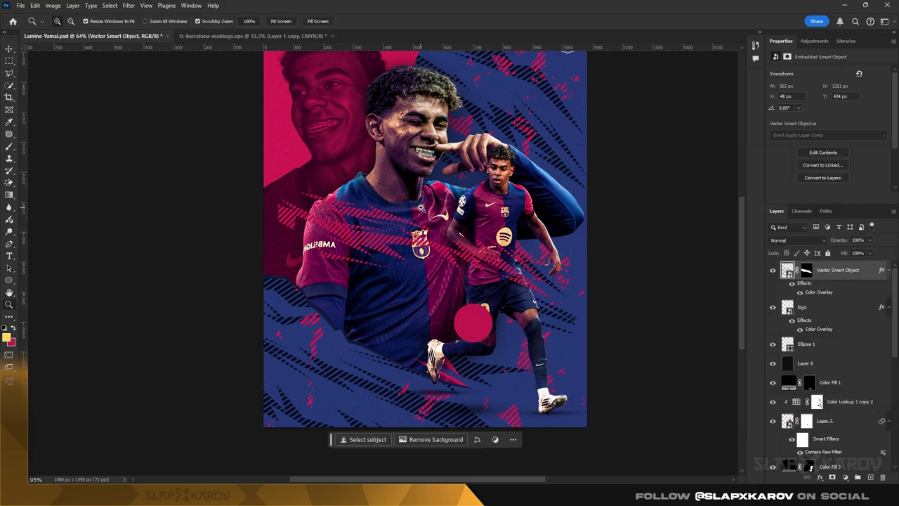
{"action": "left_click_drag", "start_coordinate": [421, 207], "coordinate": [402, 210]}
{"action": "key", "text": "ctrl+t"}
{"action": "left_click_drag", "start_coordinate": [434, 237], "coordinate": [374, 245]}
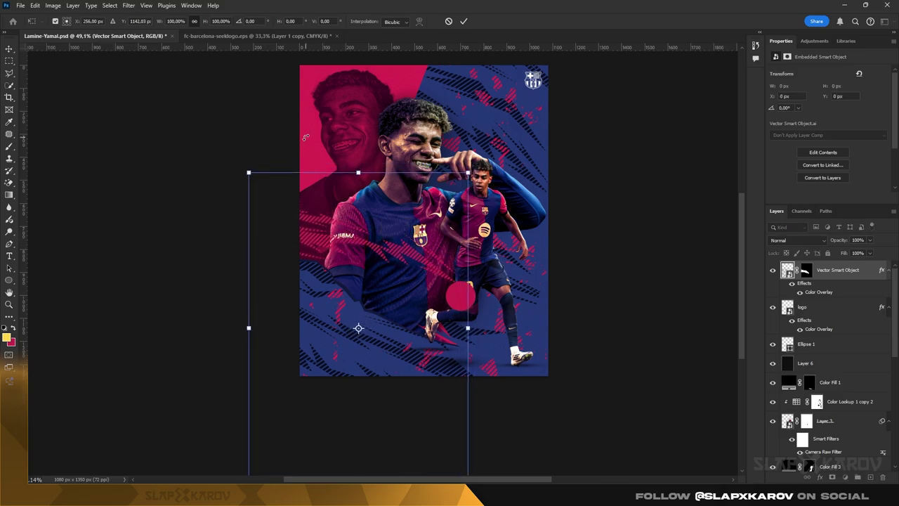
{"action": "left_click_drag", "start_coordinate": [306, 137], "coordinate": [337, 177]}
{"action": "left_click", "coordinate": [6, 50]}
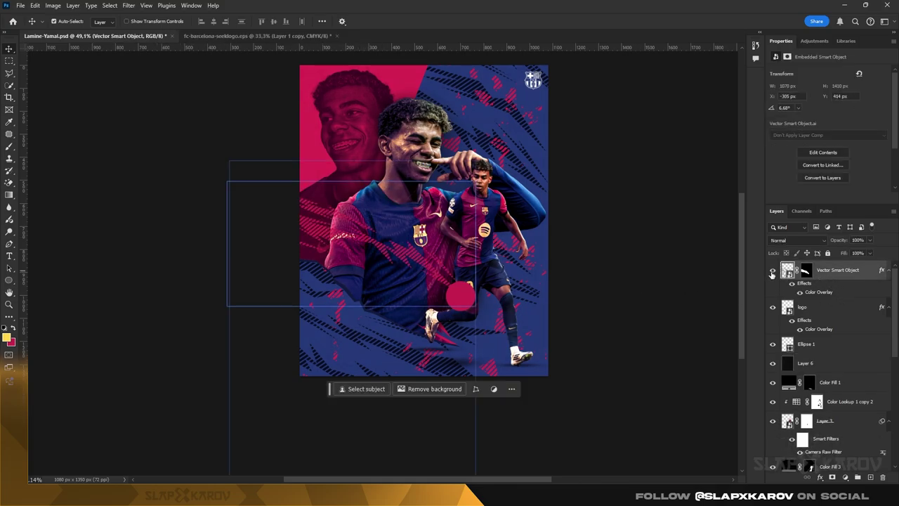
Move the Layer 6 grain layer to the top of the layer stack and compare the poster with and without it
{"action": "left_click_drag", "start_coordinate": [805, 363], "coordinate": [846, 267]}
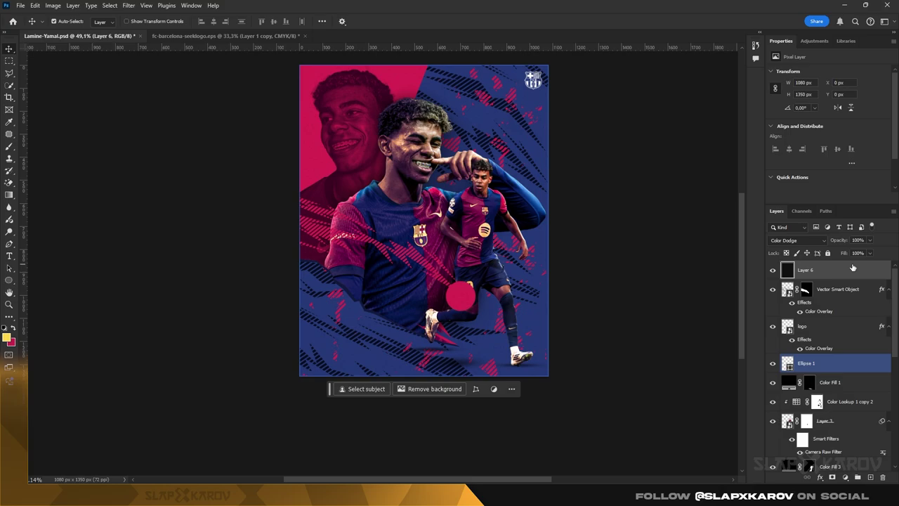
{"action": "left_click", "coordinate": [773, 272]}
{"action": "left_click", "coordinate": [774, 272]}
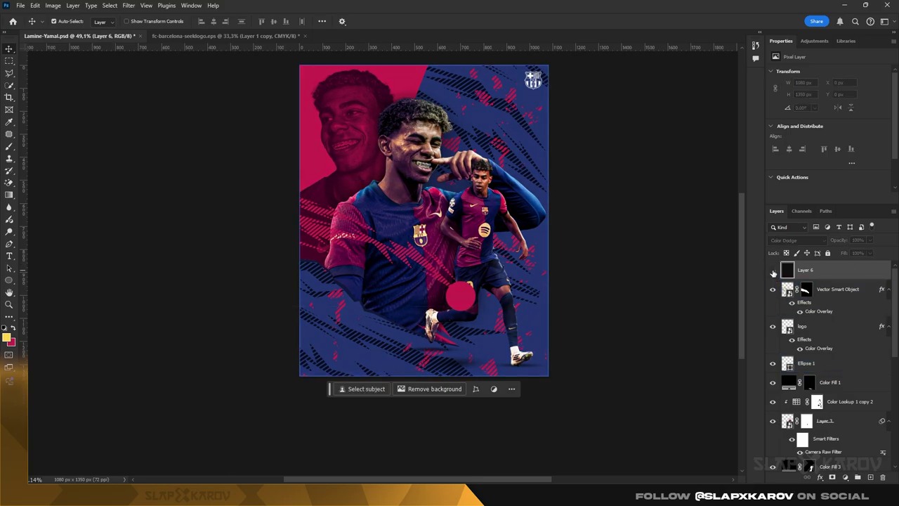
{"action": "left_click", "coordinate": [773, 272]}
{"action": "left_click", "coordinate": [774, 272]}
Duplicate the masked crimson stripe layer and move the copy to the upper part of the poster
{"action": "left_click", "coordinate": [820, 291]}
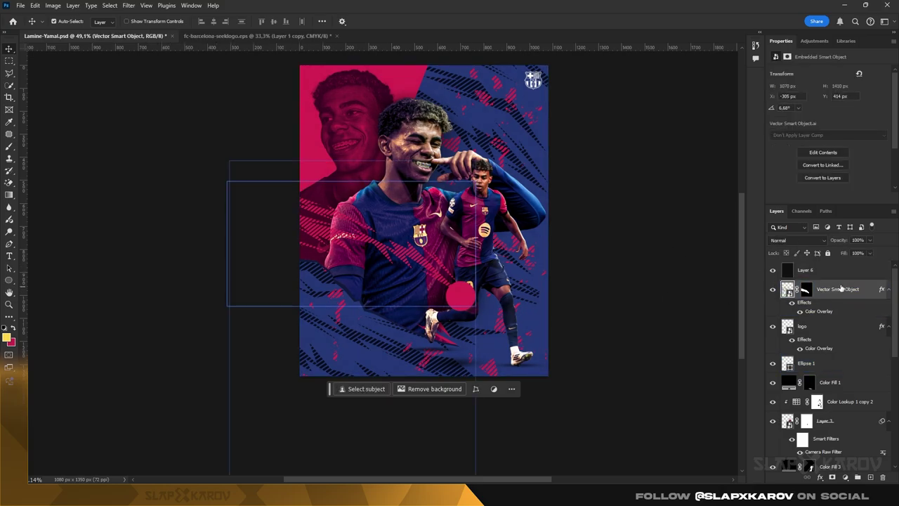
{"action": "key", "text": "ctrl+j"}
{"action": "key", "text": "ctrl+t"}
{"action": "left_click_drag", "start_coordinate": [390, 253], "coordinate": [426, 94]}
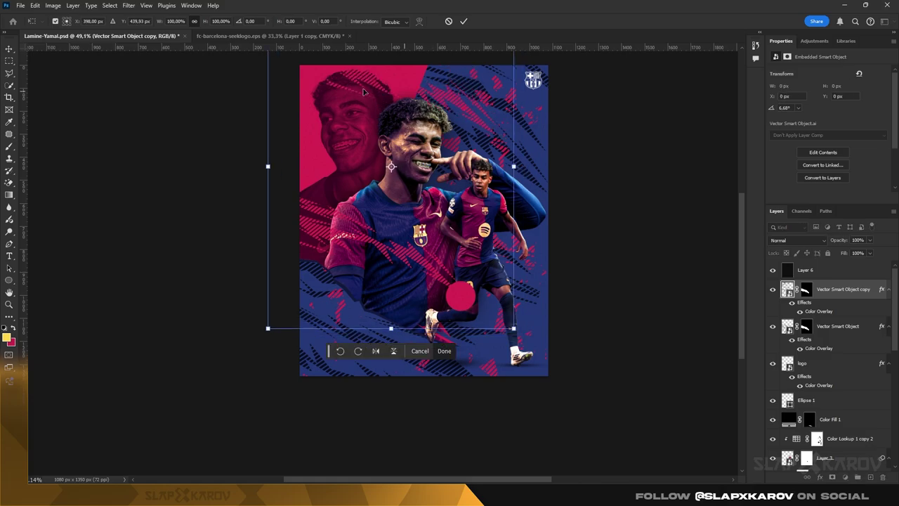
{"action": "left_click", "coordinate": [7, 51]}
Delete the stripe copy's layer mask and move the full stripe texture up to about X 2 px, Y -716 px
{"action": "right_click", "coordinate": [805, 289]}
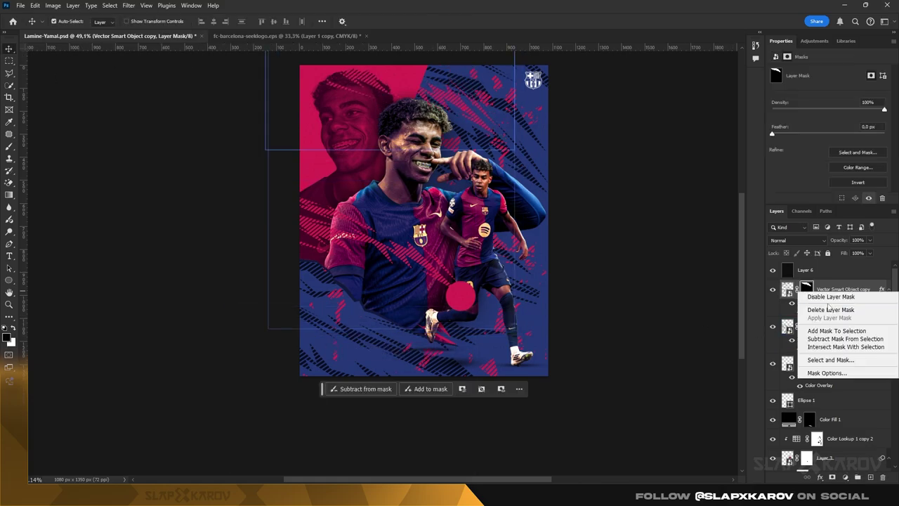
{"action": "left_click", "coordinate": [836, 310]}
{"action": "scroll", "coordinate": [424, 137], "scroll_direction": "up", "scroll_amount": 3}
{"action": "key", "text": "ctrl+t"}
{"action": "left_click_drag", "start_coordinate": [440, 178], "coordinate": [470, 76]}
{"action": "left_click", "coordinate": [12, 50]}
Outline the uppermost crimson stripes beside the club crest with the Polygonal Lasso and mask the stripe copy to that area
{"action": "key", "text": "z"}
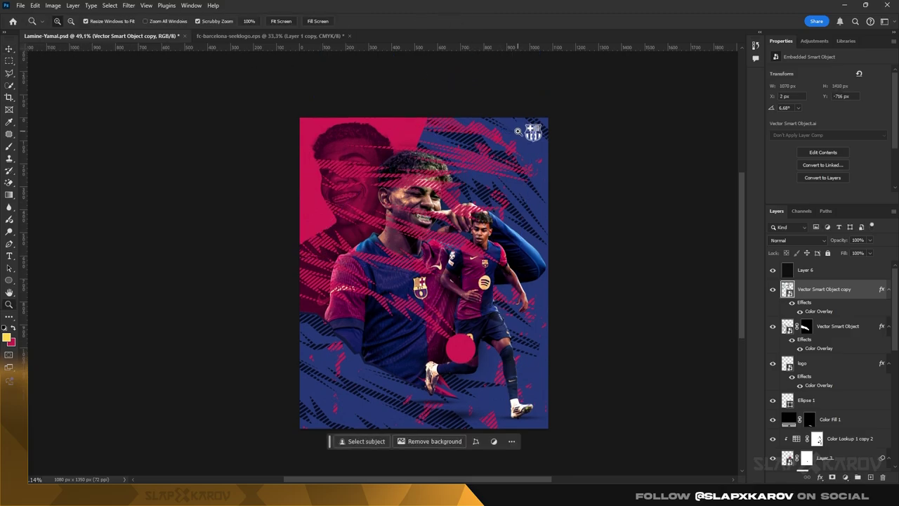
{"action": "left_click_drag", "start_coordinate": [516, 131], "coordinate": [548, 140]}
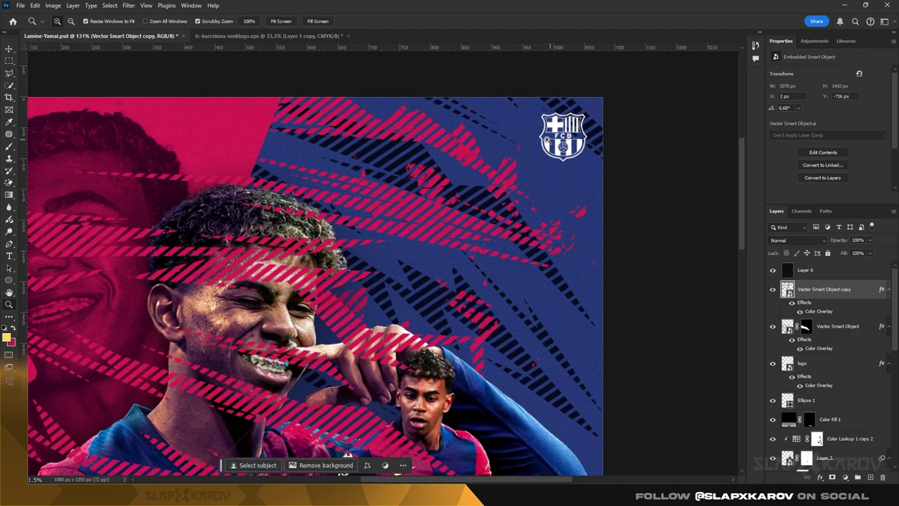
{"action": "left_click", "coordinate": [9, 76]}
{"action": "left_click", "coordinate": [230, 141]}
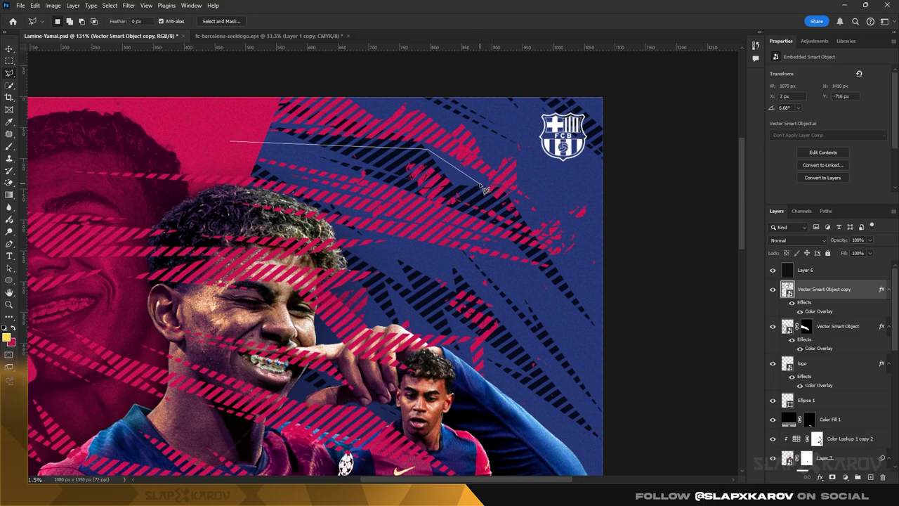
{"action": "left_click", "coordinate": [555, 209]}
{"action": "left_click", "coordinate": [546, 155]}
{"action": "left_click", "coordinate": [462, 70]}
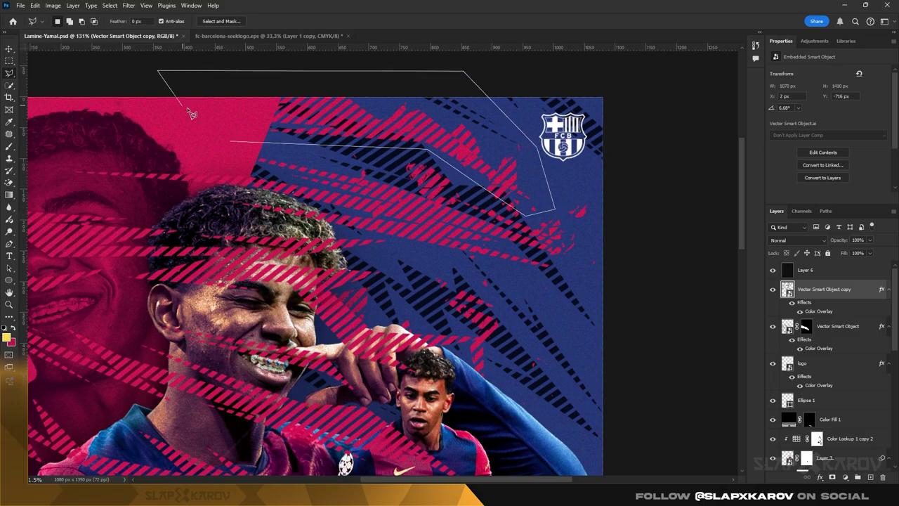
{"action": "left_click", "coordinate": [171, 80]}
{"action": "left_click", "coordinate": [231, 141]}
{"action": "left_click", "coordinate": [833, 477]}
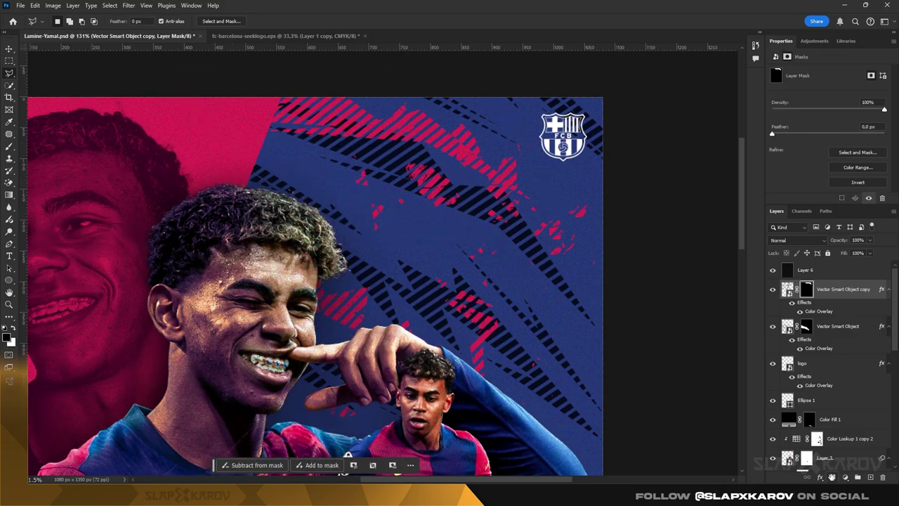
Examine the poster at several zoom levels and check the layout against the guides
{"action": "key", "text": "z"}
{"action": "left_click_drag", "start_coordinate": [500, 180], "coordinate": [454, 164]}
{"action": "left_click_drag", "start_coordinate": [496, 210], "coordinate": [517, 208]}
{"action": "scroll", "coordinate": [392, 307], "scroll_direction": "down", "scroll_amount": 1}
{"action": "mouse_move", "coordinate": [321, 338]}
{"action": "left_mouse_down"}
{"action": "mouse_move", "coordinate": [349, 334]}
{"action": "mouse_move", "coordinate": [328, 329]}
{"action": "left_mouse_up"}
{"action": "mouse_move", "coordinate": [463, 158]}
{"action": "left_mouse_down"}
{"action": "mouse_move", "coordinate": [449, 155]}
{"action": "mouse_move", "coordinate": [476, 147]}
{"action": "mouse_move", "coordinate": [466, 147]}
{"action": "left_mouse_up"}
{"action": "key", "text": "ctrl+semicolon"}
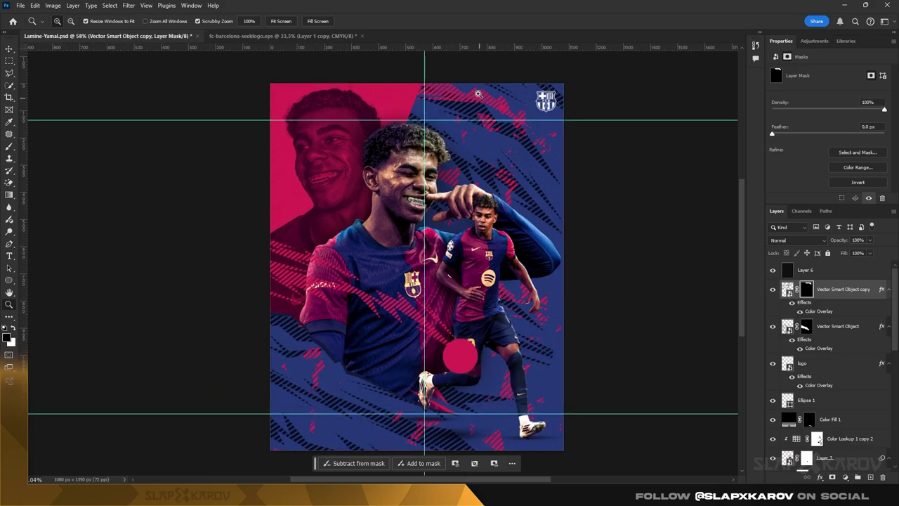
{"action": "key", "text": "ctrl+semicolon"}
{"action": "left_click_drag", "start_coordinate": [547, 103], "coordinate": [572, 108]}
{"action": "left_click_drag", "start_coordinate": [460, 120], "coordinate": [453, 138]}
Brush black on the lower crimson splatter layer's mask around the upper stripes near the crest
{"action": "key", "text": "v"}
{"action": "left_click", "coordinate": [451, 137]}
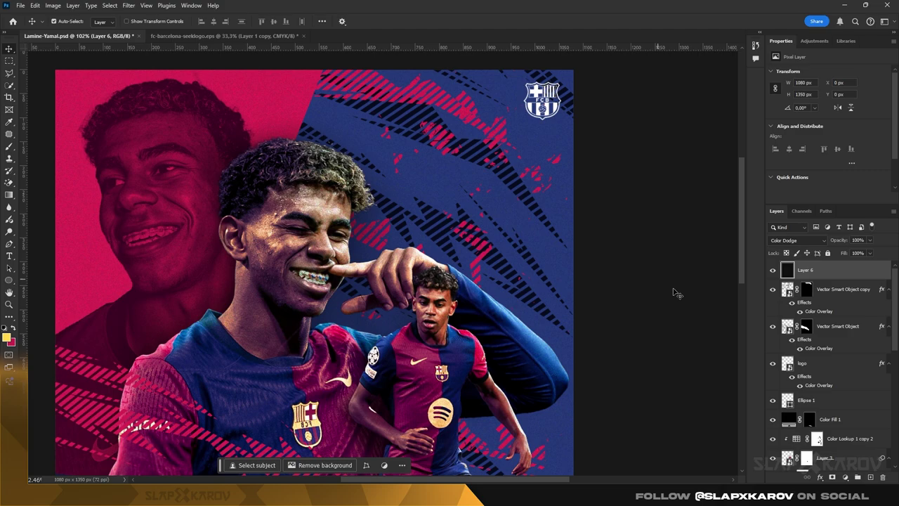
{"action": "scroll", "coordinate": [831, 351], "scroll_direction": "down", "scroll_amount": 8}
{"action": "left_click", "coordinate": [815, 392]}
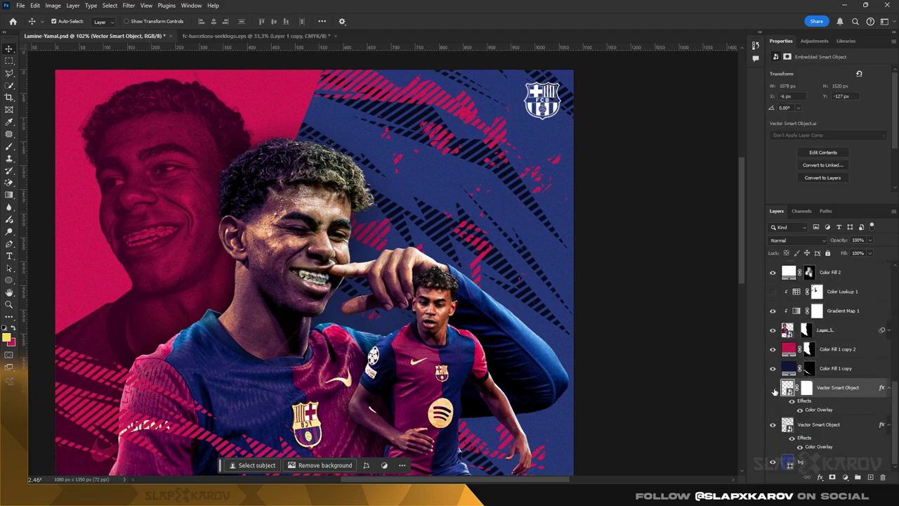
{"action": "scroll", "coordinate": [455, 113], "scroll_direction": "up", "scroll_amount": 1}
{"action": "key", "text": "z"}
{"action": "left_click_drag", "start_coordinate": [455, 114], "coordinate": [425, 119]}
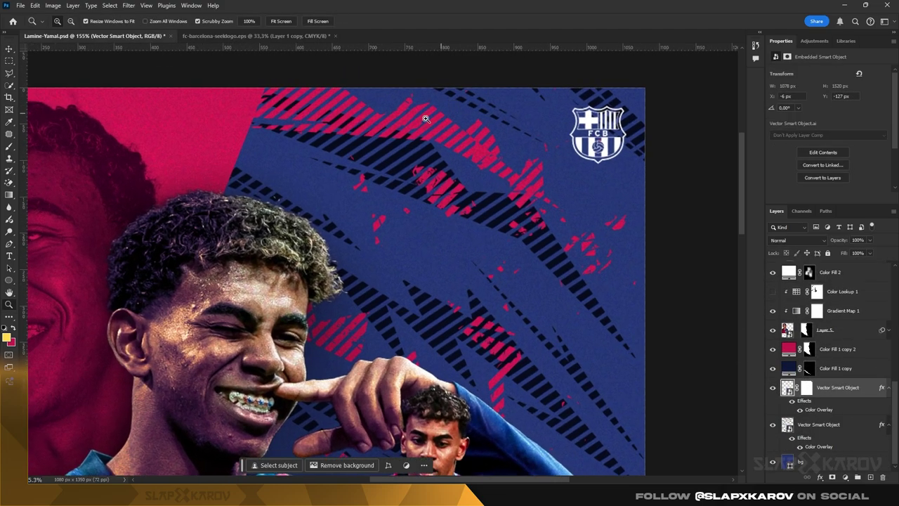
{"action": "key", "text": "b"}
{"action": "left_click", "coordinate": [806, 389]}
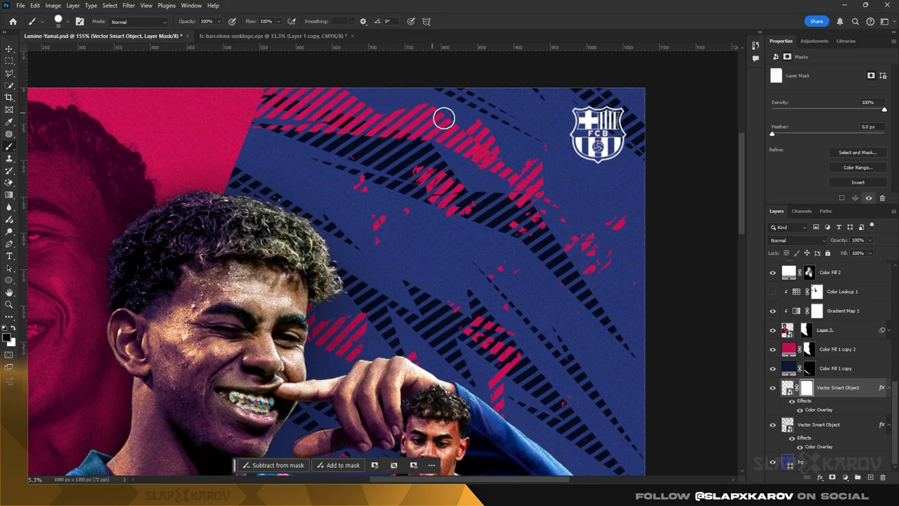
{"action": "left_click_drag", "start_coordinate": [565, 212], "coordinate": [459, 242]}
{"action": "key", "text": "z"}
{"action": "mouse_move", "coordinate": [491, 331]}
{"action": "left_mouse_down"}
{"action": "mouse_move", "coordinate": [508, 309]}
{"action": "mouse_move", "coordinate": [518, 320]}
{"action": "left_mouse_up"}
{"action": "scroll", "coordinate": [517, 321], "scroll_direction": "down", "scroll_amount": 1}
Duplicate the masked crimson shirt stripe layer and move the copy up to about X -207 px, Y 65 px
{"action": "key", "text": "v"}
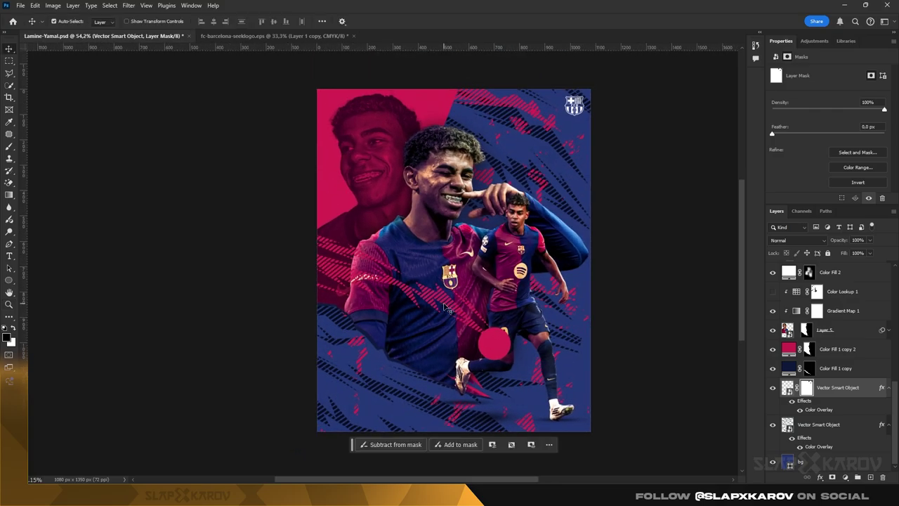
{"action": "scroll", "coordinate": [859, 320], "scroll_direction": "up", "scroll_amount": 2}
{"action": "scroll", "coordinate": [846, 302], "scroll_direction": "up", "scroll_amount": 5}
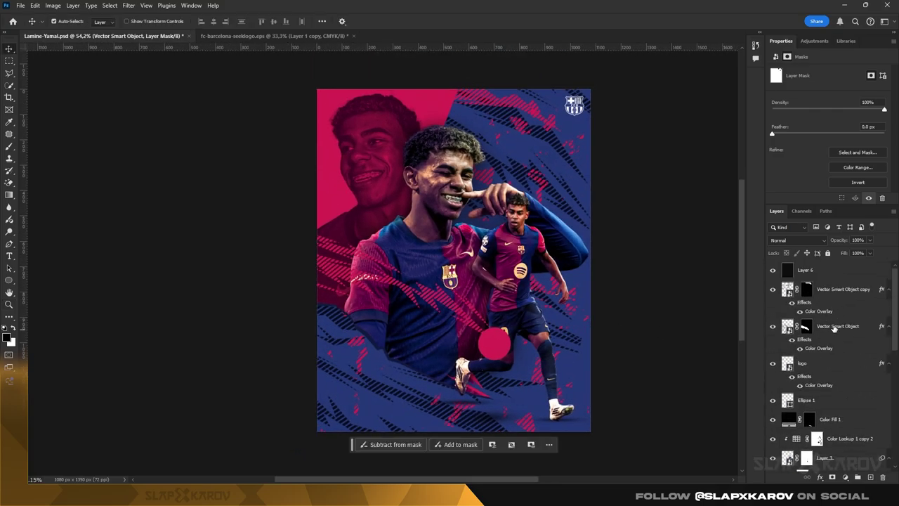
{"action": "left_click", "coordinate": [834, 327]}
{"action": "scroll", "coordinate": [822, 309], "scroll_direction": "down", "scroll_amount": 5}
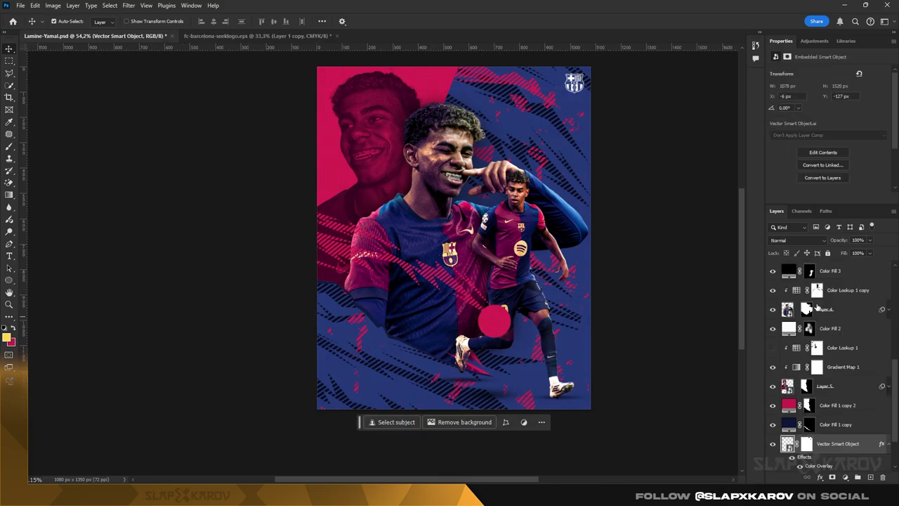
{"action": "scroll", "coordinate": [850, 309], "scroll_direction": "up", "scroll_amount": 5}
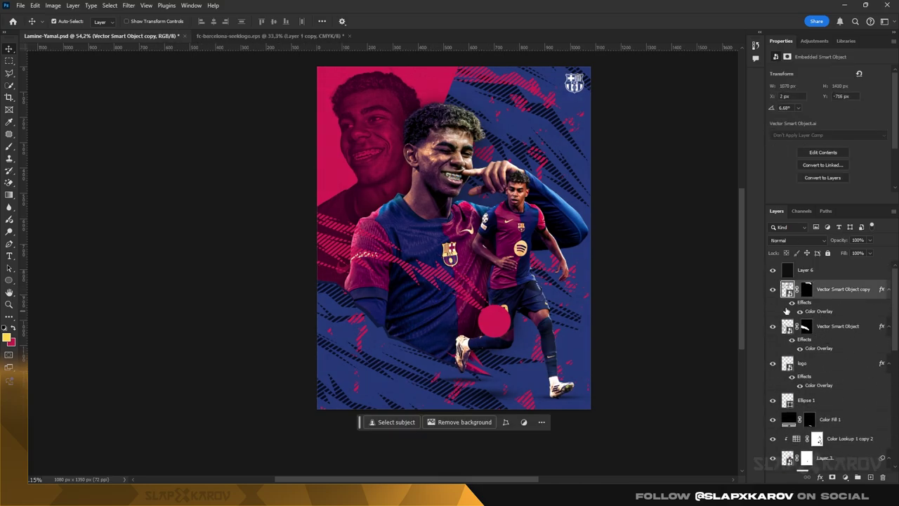
{"action": "left_click", "coordinate": [839, 327]}
{"action": "key", "text": "ctrl+j"}
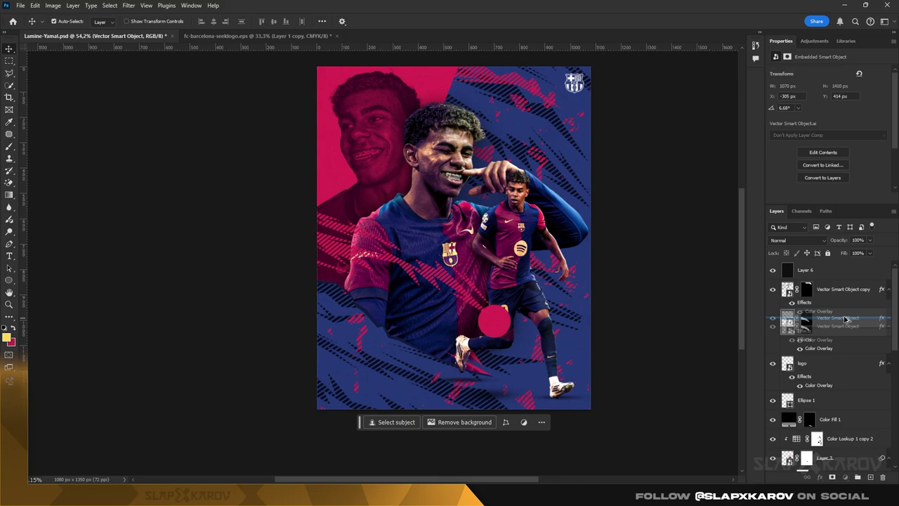
{"action": "key", "text": "ctrl+t"}
{"action": "left_click_drag", "start_coordinate": [435, 267], "coordinate": [456, 181]}
{"action": "key", "text": "Return"}
Delete the new stripe copy's layer mask and scale the full texture to about 87.76% over the poster
{"action": "right_click", "coordinate": [806, 326]}
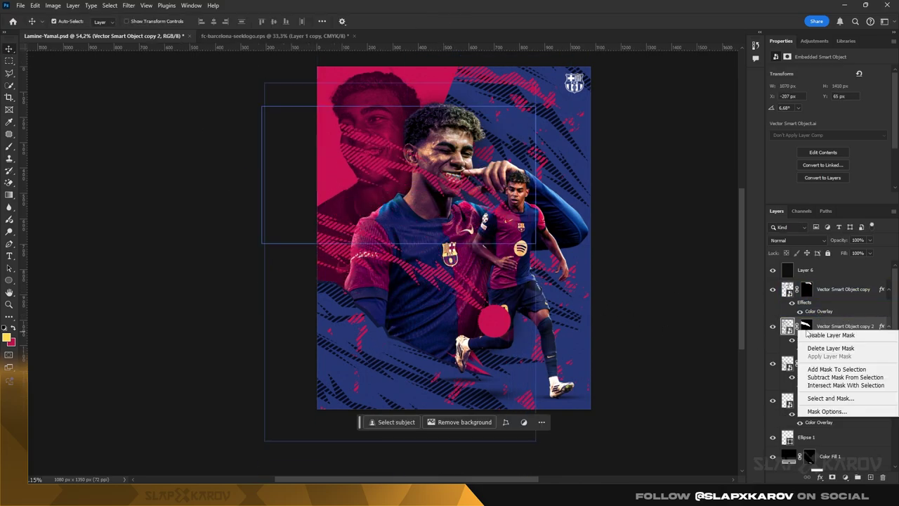
{"action": "left_click", "coordinate": [822, 345]}
{"action": "key", "text": "ctrl+t"}
{"action": "left_click_drag", "start_coordinate": [456, 300], "coordinate": [434, 312]}
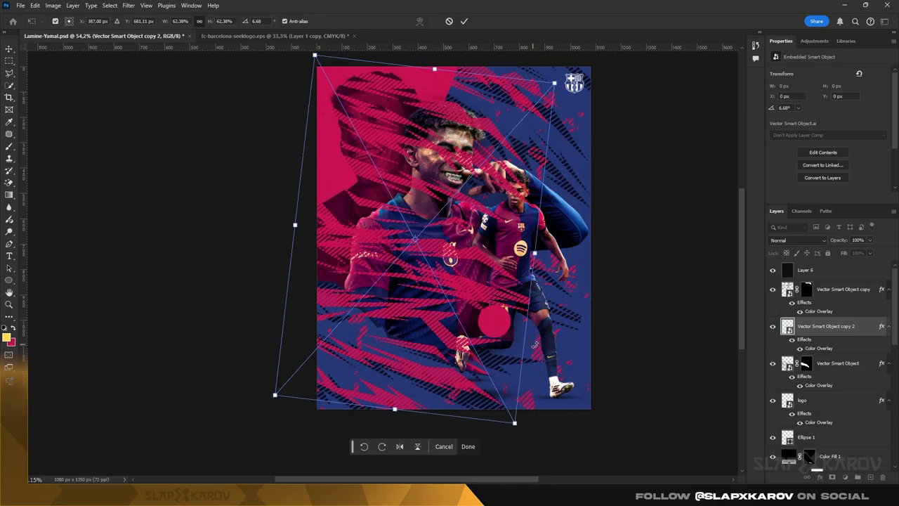
{"action": "left_click_drag", "start_coordinate": [534, 258], "coordinate": [552, 274]}
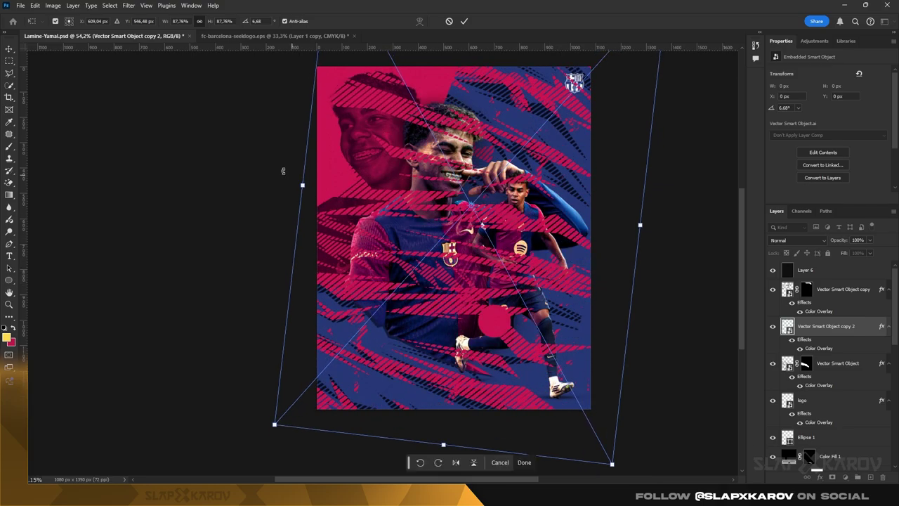
Commit the striped texture copy's transform and mask it to a polygonal band running across the lower shirt, shorts and legs
{"action": "left_click", "coordinate": [9, 49]}
{"action": "key", "text": "z"}
{"action": "left_click_drag", "start_coordinate": [453, 316], "coordinate": [512, 315]}
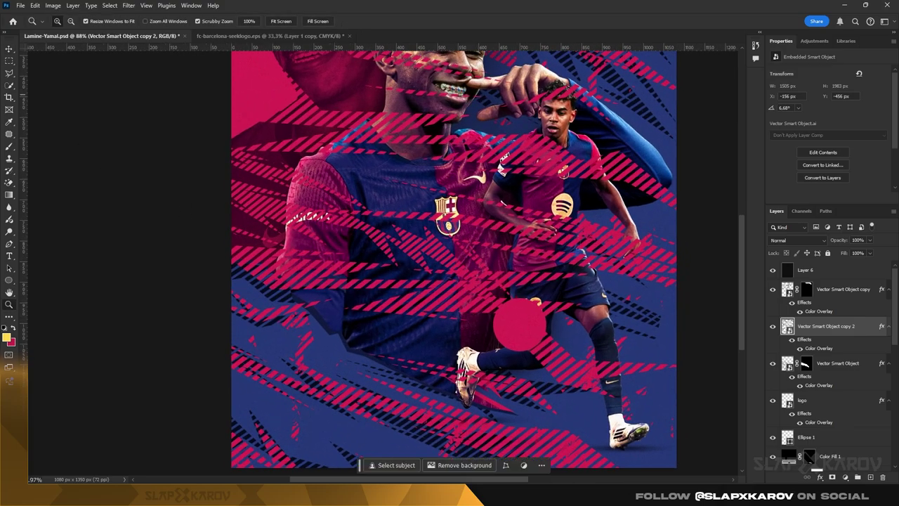
{"action": "left_click", "coordinate": [8, 74]}
{"action": "left_click", "coordinate": [208, 265]}
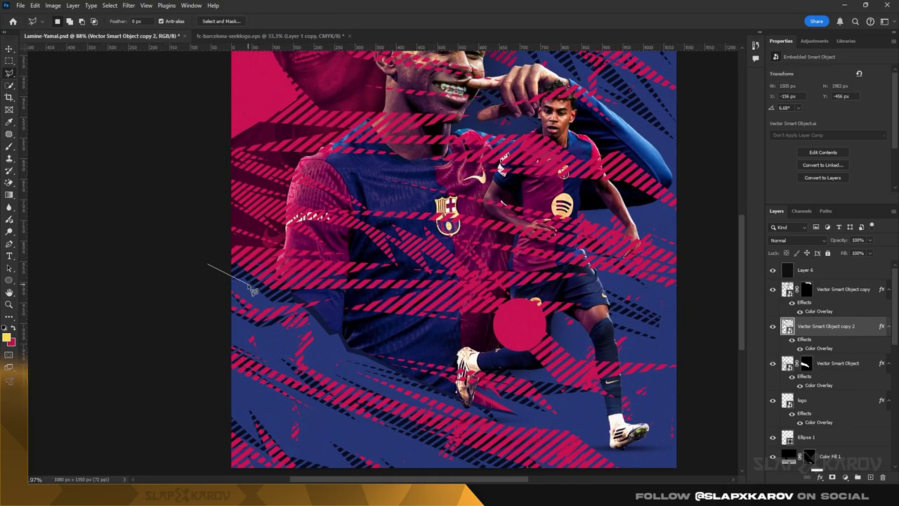
{"action": "left_click", "coordinate": [355, 326]}
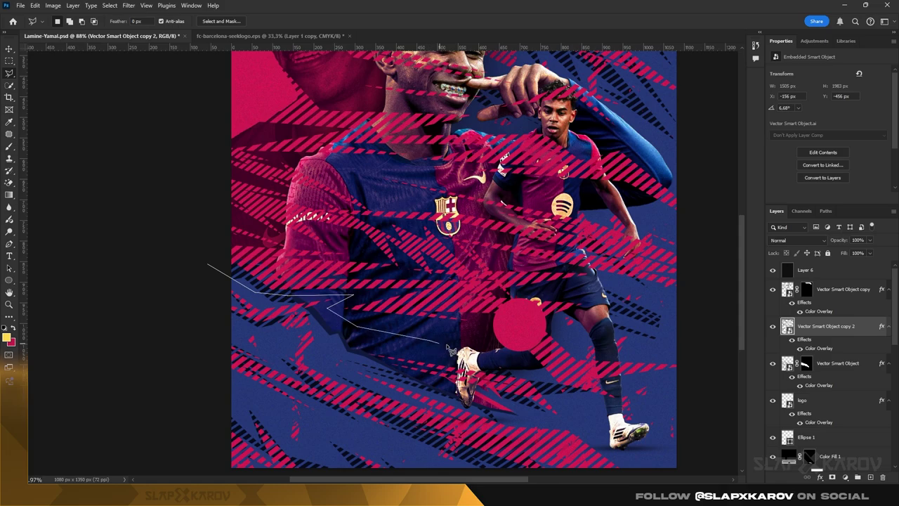
{"action": "left_click", "coordinate": [693, 422]}
{"action": "left_click", "coordinate": [722, 366]}
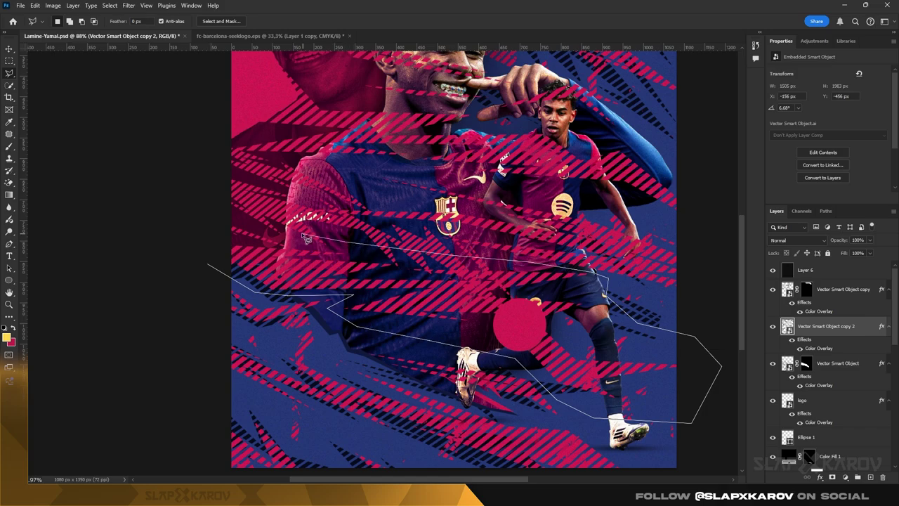
{"action": "double_click", "coordinate": [212, 270]}
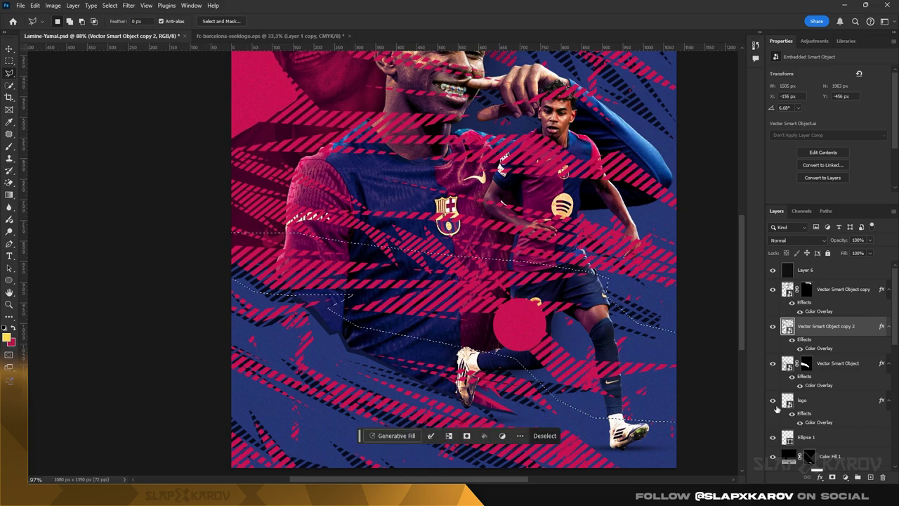
{"action": "left_click", "coordinate": [832, 477]}
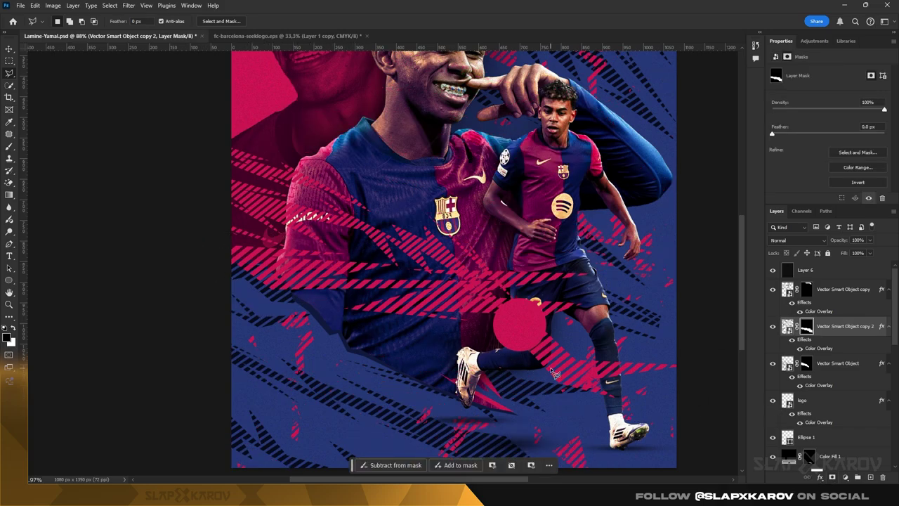
Hide the middle row of stripes beneath the large player's sleeve by painting black on the layer mask inside a polygonal selection, then deselect
{"action": "key", "text": "ctrl+space"}
{"action": "left_click_drag", "start_coordinate": [485, 265], "coordinate": [433, 305]}
{"action": "key", "text": "ctrl+t"}
{"action": "left_click", "coordinate": [13, 49]}
{"action": "key", "text": "z"}
{"action": "left_click", "coordinate": [9, 73]}
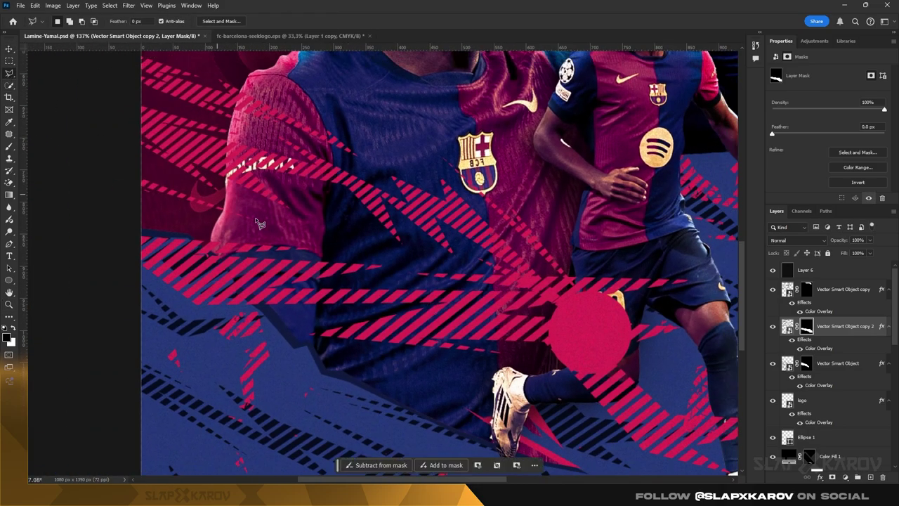
{"action": "left_click", "coordinate": [308, 332]}
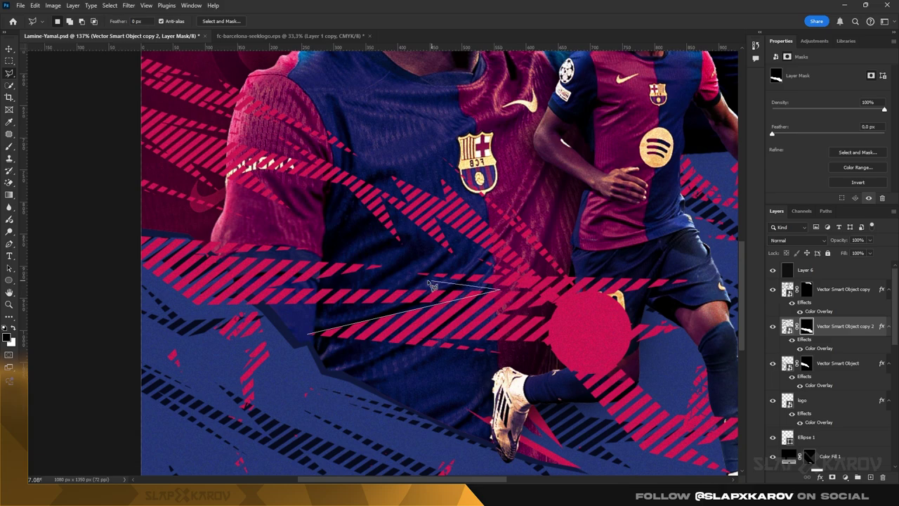
{"action": "left_click", "coordinate": [411, 264]}
{"action": "left_click", "coordinate": [373, 225]}
{"action": "left_click", "coordinate": [145, 189]}
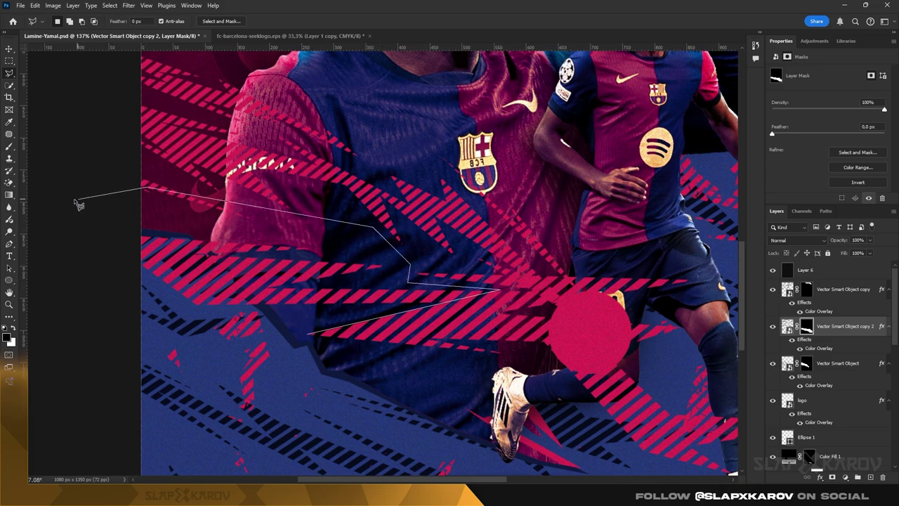
{"action": "left_click", "coordinate": [396, 270]}
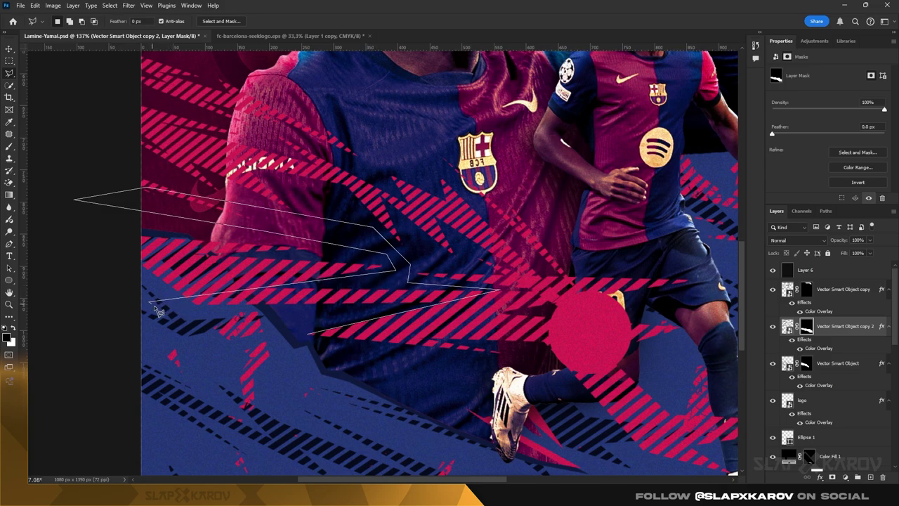
{"action": "left_click", "coordinate": [186, 337]}
{"action": "left_click", "coordinate": [211, 350]}
{"action": "left_click", "coordinate": [303, 365]}
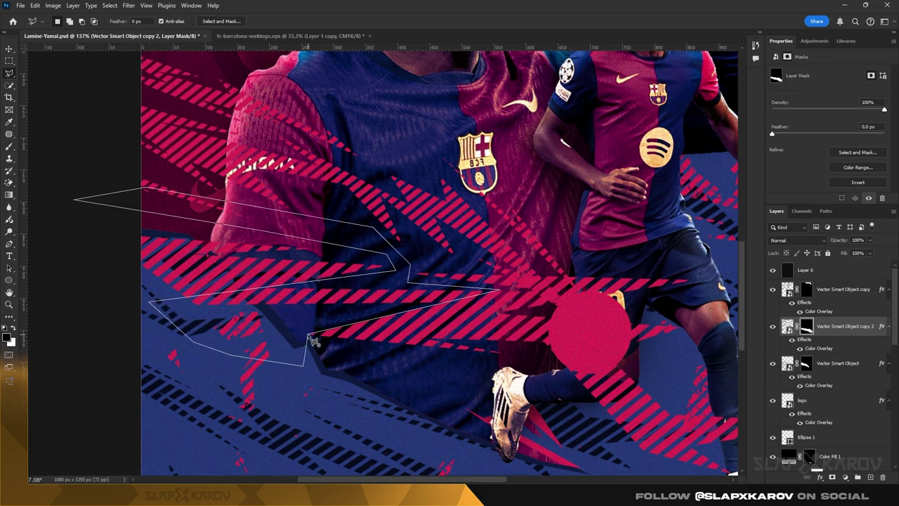
{"action": "double_click", "coordinate": [309, 339]}
{"action": "left_click", "coordinate": [9, 147]}
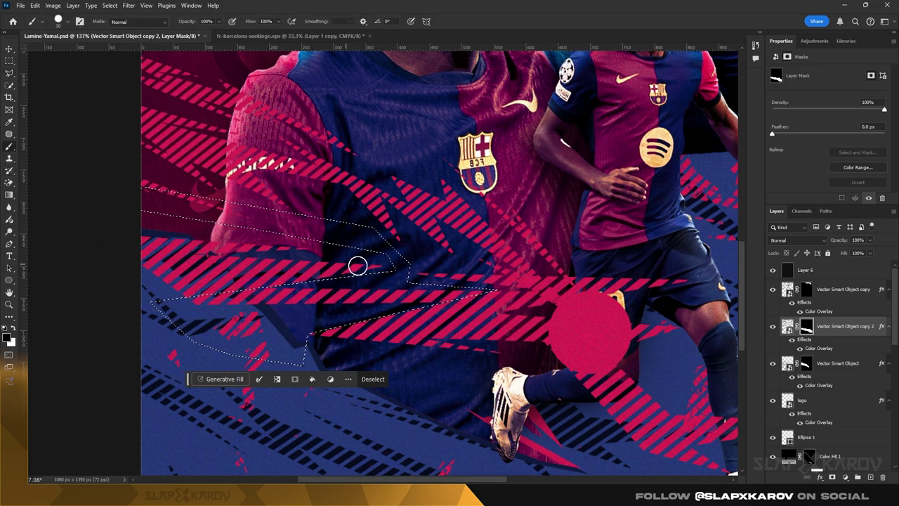
{"action": "left_click_drag", "start_coordinate": [159, 299], "coordinate": [317, 314]}
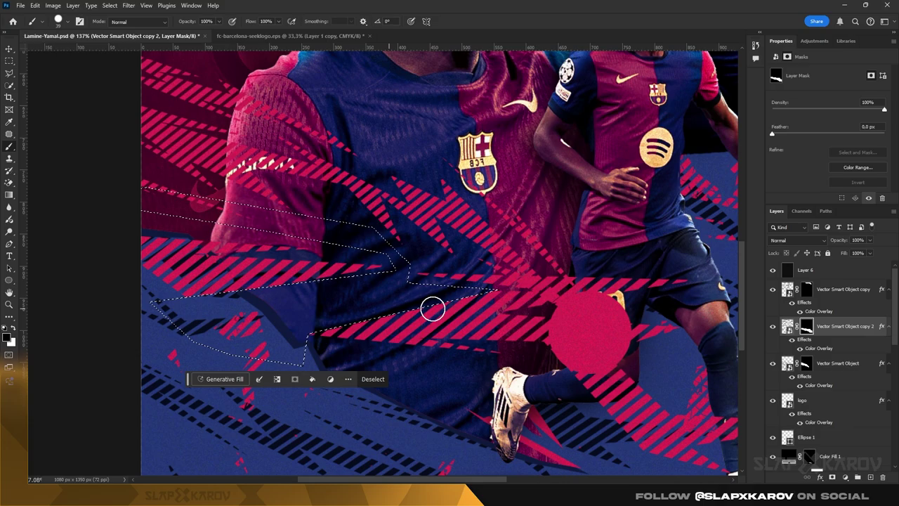
{"action": "left_click", "coordinate": [10, 62]}
{"action": "key", "text": "ctrl+d"}
Trim the lower edge of the stripe band below the sleeve by masking out a polygonal area from the poster's edge to the band's tip
{"action": "key", "text": "z"}
{"action": "mouse_move", "coordinate": [355, 232]}
{"action": "left_mouse_down"}
{"action": "mouse_move", "coordinate": [303, 227]}
{"action": "mouse_move", "coordinate": [346, 232]}
{"action": "left_mouse_up"}
{"action": "left_click_drag", "start_coordinate": [252, 261], "coordinate": [203, 226]}
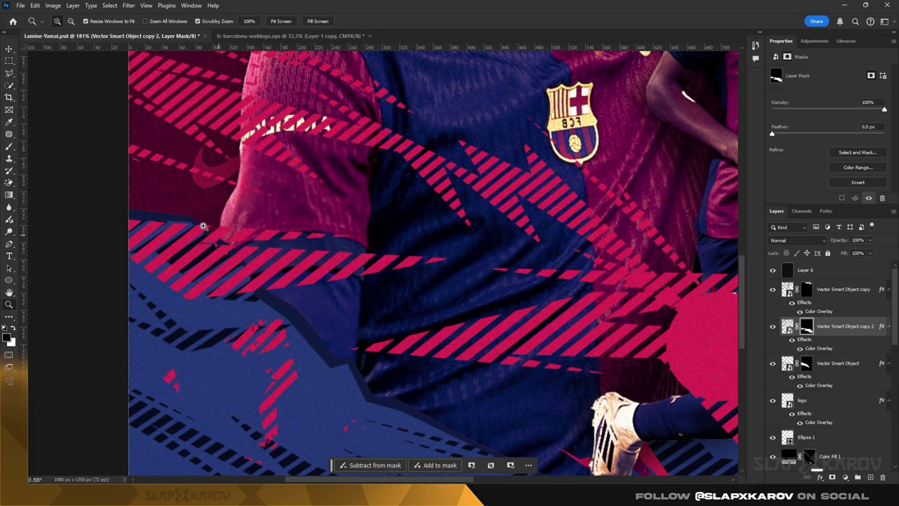
{"action": "left_click", "coordinate": [9, 74]}
{"action": "left_click", "coordinate": [115, 230]}
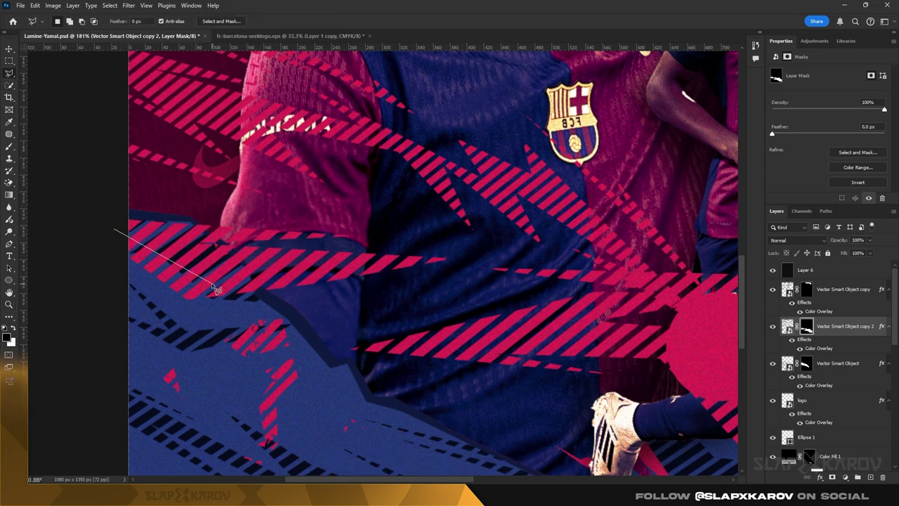
{"action": "left_click", "coordinate": [239, 292]}
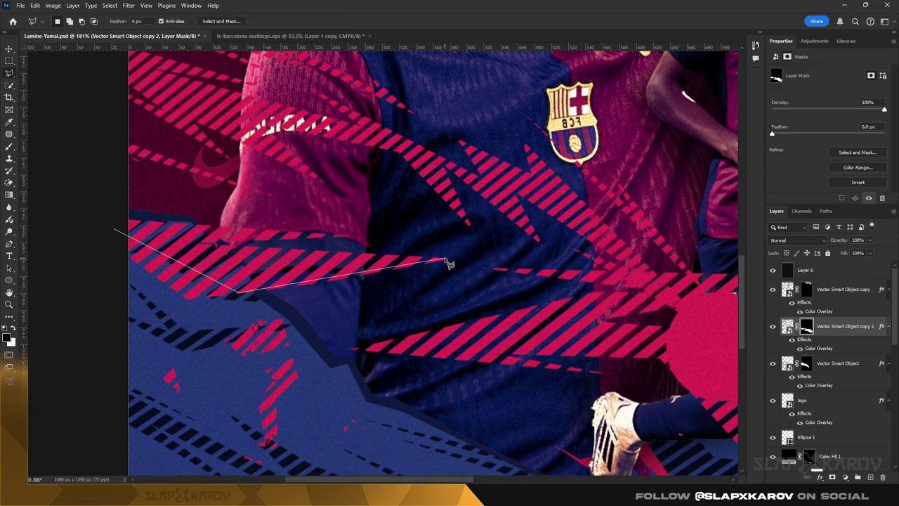
{"action": "left_click", "coordinate": [443, 259]}
{"action": "left_click", "coordinate": [461, 267]}
{"action": "left_click", "coordinate": [153, 355]}
{"action": "left_click", "coordinate": [81, 265]}
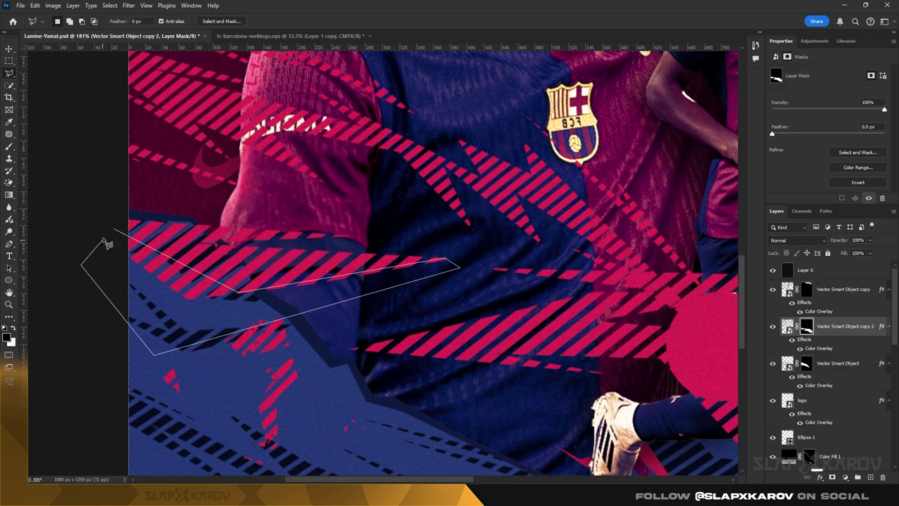
{"action": "left_click", "coordinate": [114, 233]}
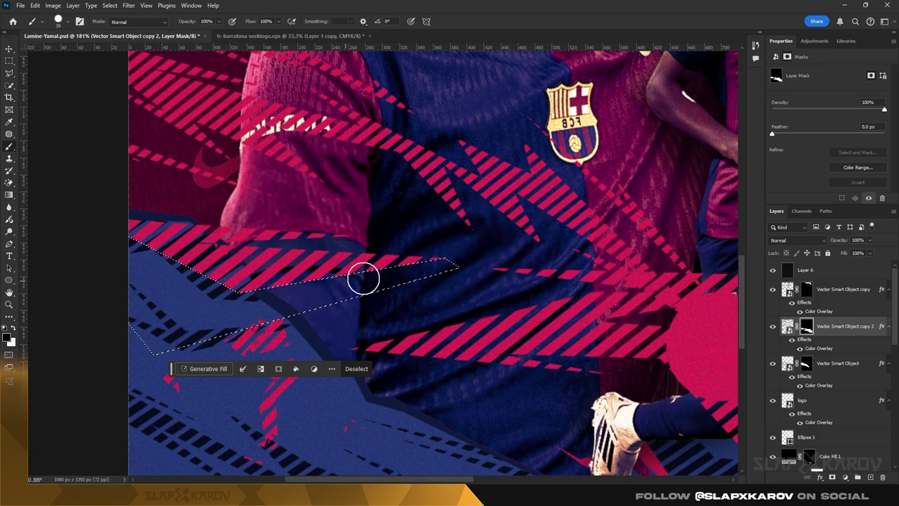
{"action": "left_click", "coordinate": [10, 61]}
{"action": "left_click", "coordinate": [188, 134]}
Add a new text layer reading "LAMINE" above Layer 6, over the large player's head
{"action": "key", "text": "z"}
{"action": "left_click_drag", "start_coordinate": [336, 184], "coordinate": [266, 178]}
{"action": "left_click_drag", "start_coordinate": [365, 193], "coordinate": [394, 199]}
{"action": "left_click_drag", "start_coordinate": [421, 245], "coordinate": [425, 264]}
{"action": "left_click_drag", "start_coordinate": [441, 124], "coordinate": [453, 129]}
{"action": "left_click", "coordinate": [819, 277]}
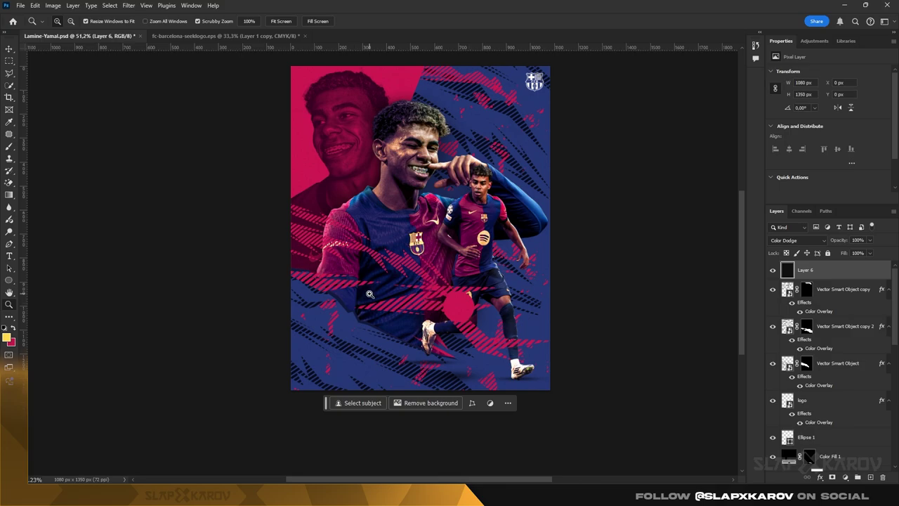
{"action": "scroll", "coordinate": [396, 219], "scroll_direction": "up", "scroll_amount": 1}
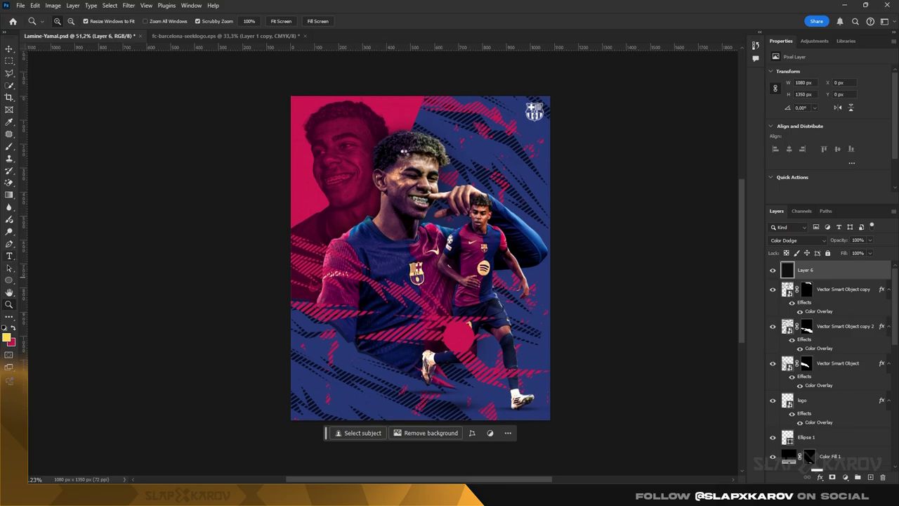
{"action": "key", "text": "t"}
{"action": "left_click", "coordinate": [410, 160]}
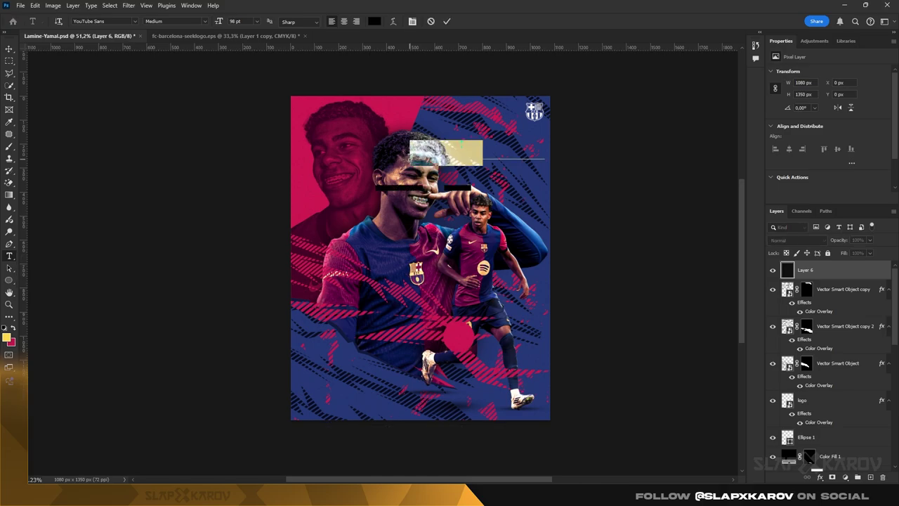
{"action": "key", "text": "BackSpace"}
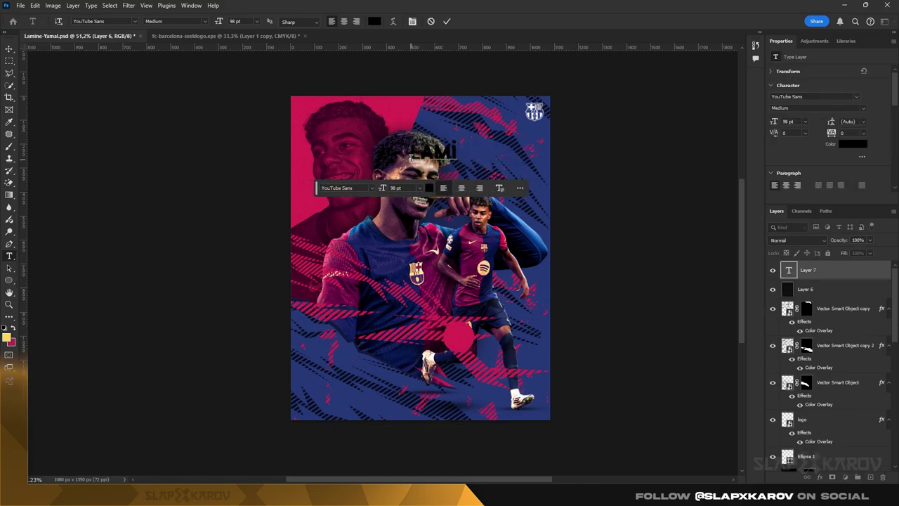
{"action": "key", "text": "ctrl+a"}
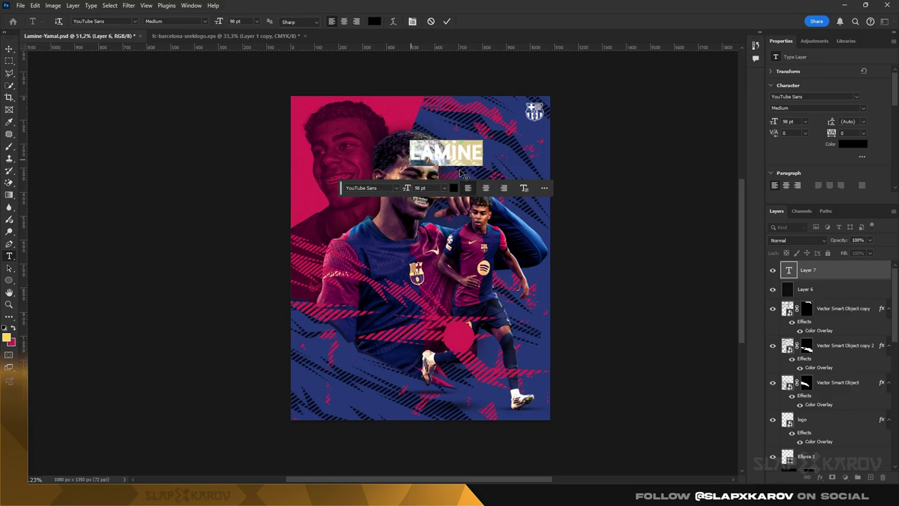
{"action": "left_click", "coordinate": [454, 151]}
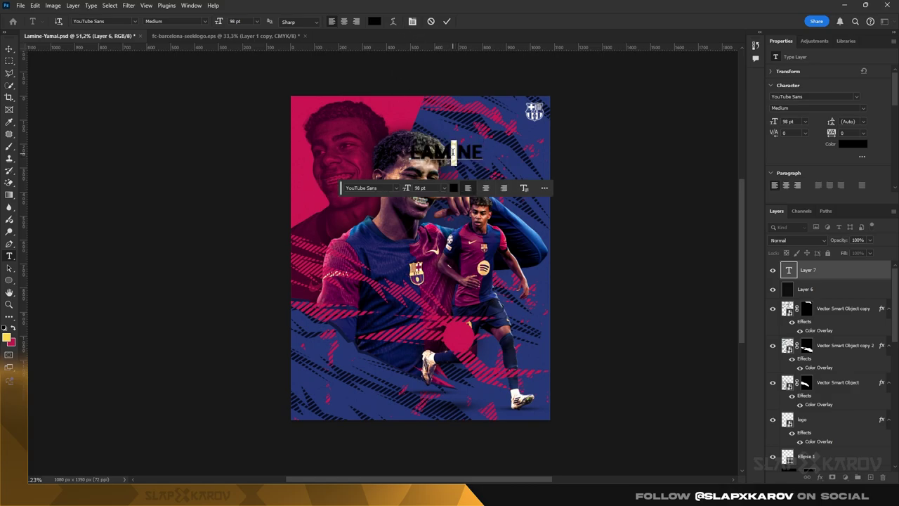
Change the colour of the whole "LAMINE" text to white
{"action": "key", "text": "ctrl+a"}
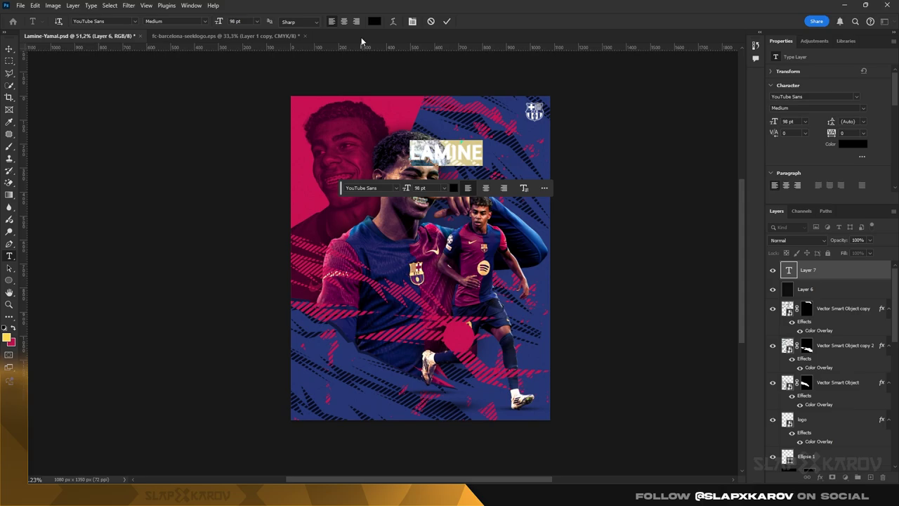
{"action": "left_click", "coordinate": [374, 21]}
{"action": "left_click", "coordinate": [552, 236]}
{"action": "left_click", "coordinate": [751, 234]}
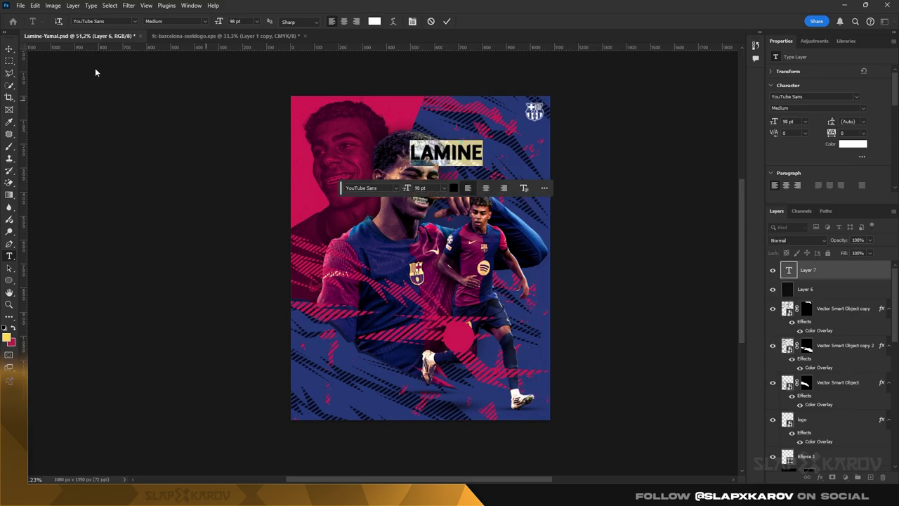
Set the "LAMINE" text in Alumni Sans Bold at 130 pt and place it over the faded red portrait
{"action": "left_click", "coordinate": [10, 50]}
{"action": "left_click_drag", "start_coordinate": [444, 154], "coordinate": [335, 179]}
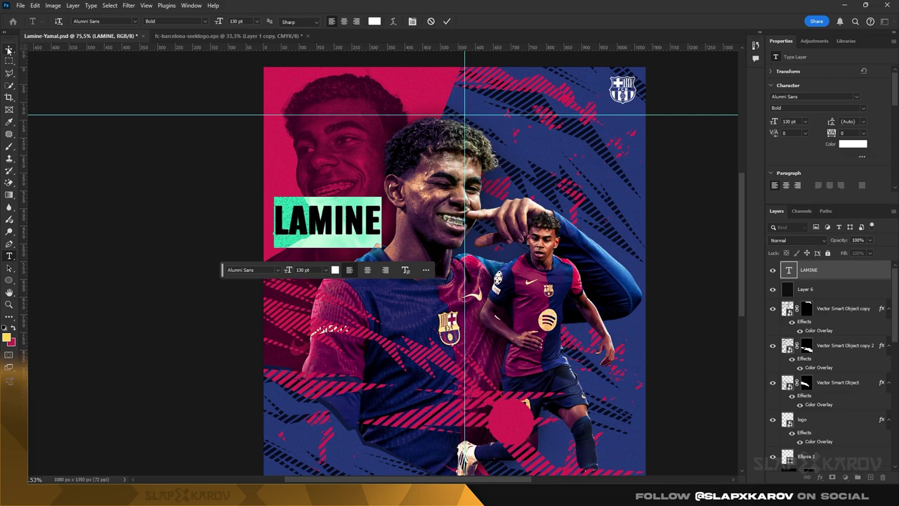
{"action": "key", "text": "ctrl+Return"}
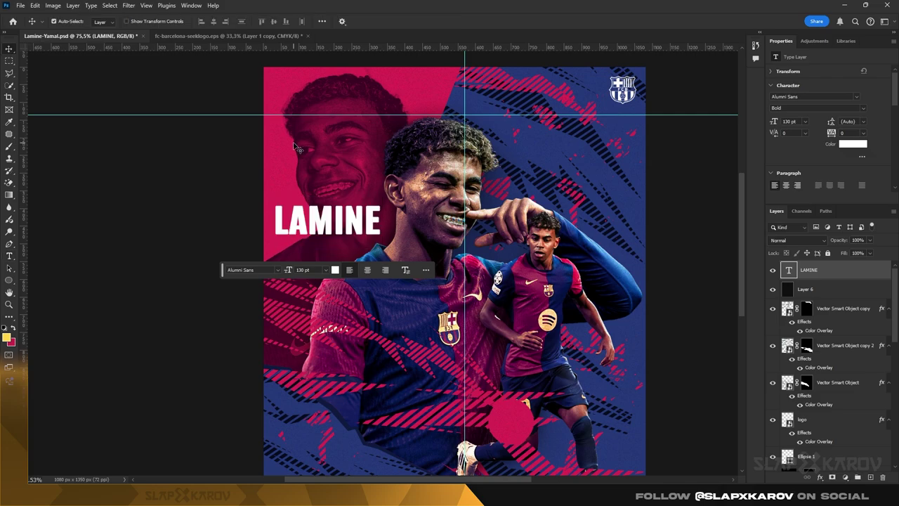
Hide the guides on the poster canvas
{"action": "key", "text": "z"}
{"action": "left_click_drag", "start_coordinate": [361, 195], "coordinate": [339, 220]}
{"action": "key", "text": "v"}
{"action": "key", "text": "z"}
{"action": "left_click_drag", "start_coordinate": [352, 195], "coordinate": [329, 189]}
{"action": "left_click_drag", "start_coordinate": [345, 191], "coordinate": [362, 164]}
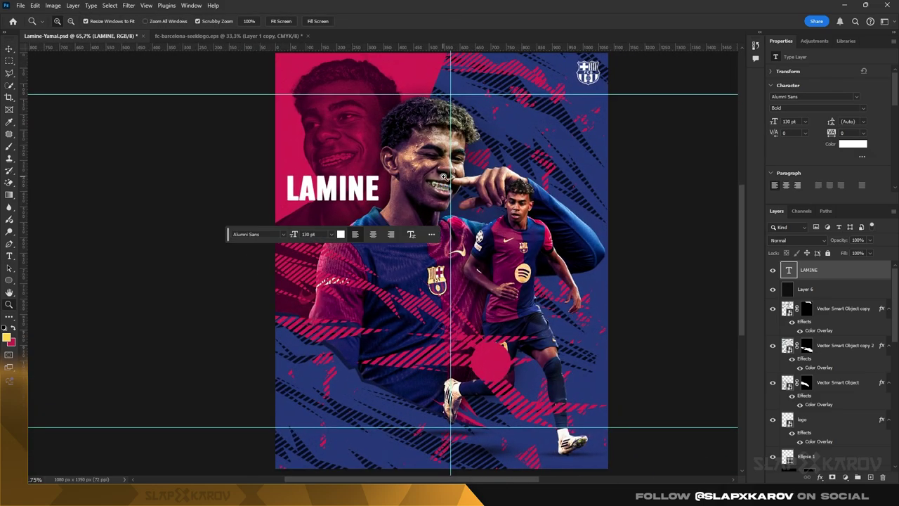
{"action": "mouse_move", "coordinate": [450, 174]}
{"action": "left_mouse_down"}
{"action": "mouse_move", "coordinate": [434, 174]}
{"action": "mouse_move", "coordinate": [474, 160]}
{"action": "mouse_move", "coordinate": [461, 161]}
{"action": "left_mouse_up"}
{"action": "key", "text": "ctrl+;"}
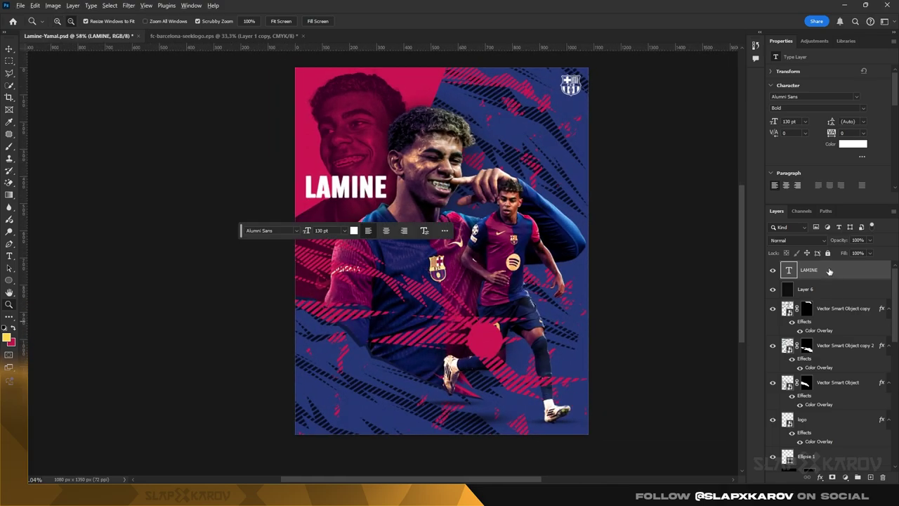
Duplicate the "LAMINE" text layer, replace the copy's text with "Yamal" and turn off All Caps for it
{"action": "key", "text": "ctrl+j"}
{"action": "double_click", "coordinate": [790, 272]}
{"action": "type", "text": "Y"}
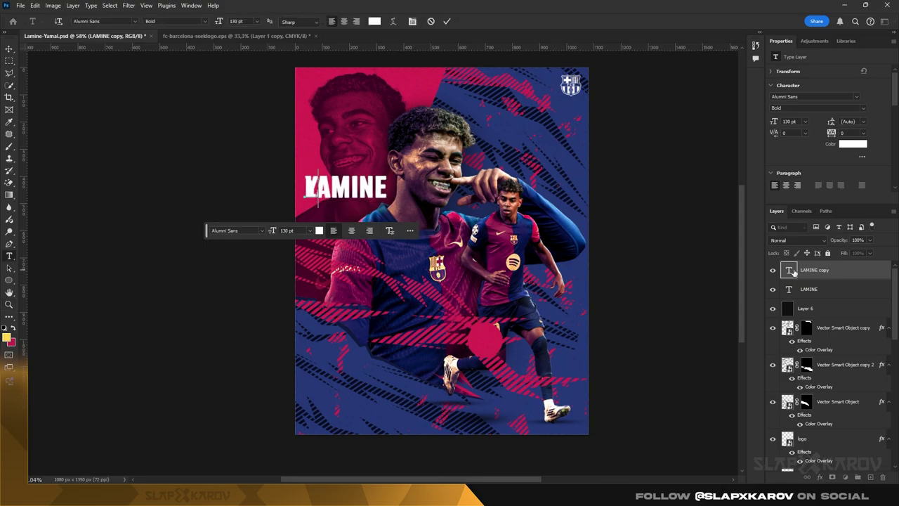
{"action": "type", "text": "amal"}
{"action": "key", "text": "ctrl+a"}
{"action": "key", "text": "ctrl+t"}
{"action": "left_click", "coordinate": [677, 144]}
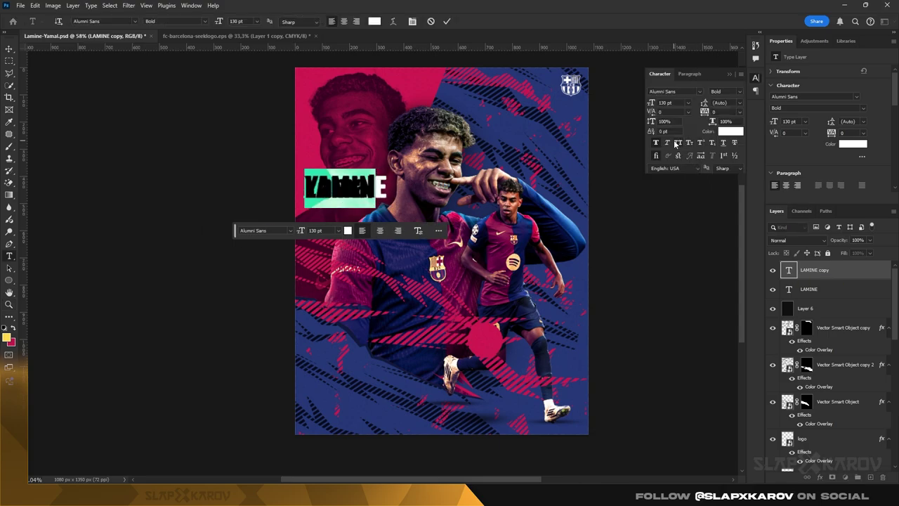
{"action": "left_click", "coordinate": [199, 166]}
{"action": "key", "text": "z"}
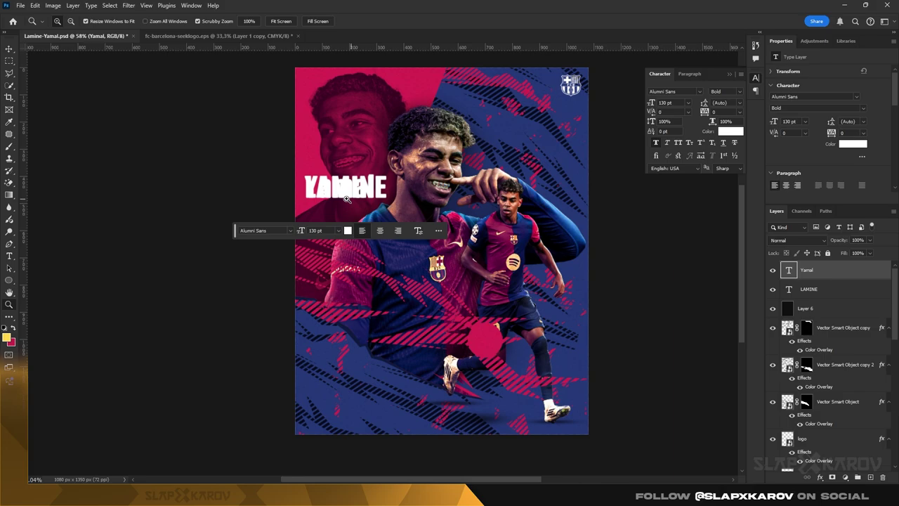
Move the "Yamal" text below "LAMINE", onto the large player's shirt
{"action": "left_click_drag", "start_coordinate": [332, 195], "coordinate": [359, 196]}
{"action": "key", "text": "v"}
{"action": "left_click_drag", "start_coordinate": [358, 187], "coordinate": [397, 266]}
Set the "Yamal" text on the large player's shirt in the Aerobrush Regular font
{"action": "double_click", "coordinate": [381, 264]}
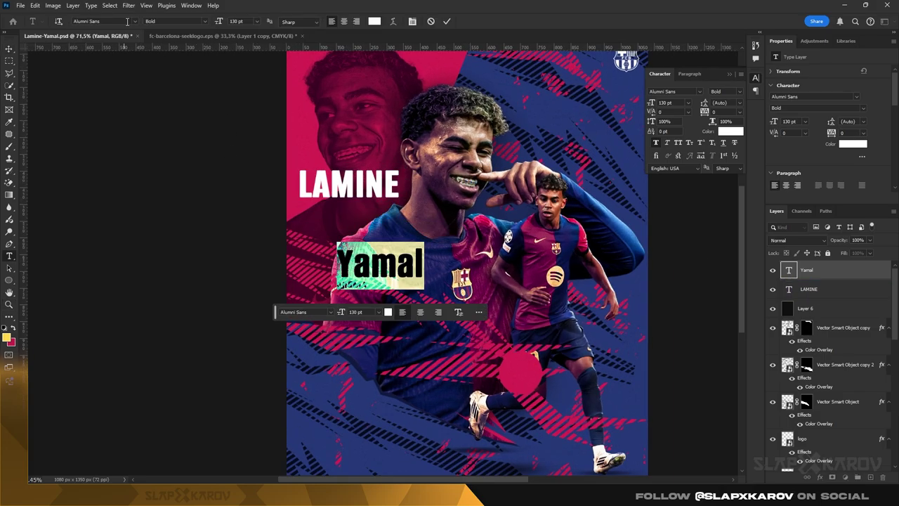
{"action": "left_click", "coordinate": [127, 21]}
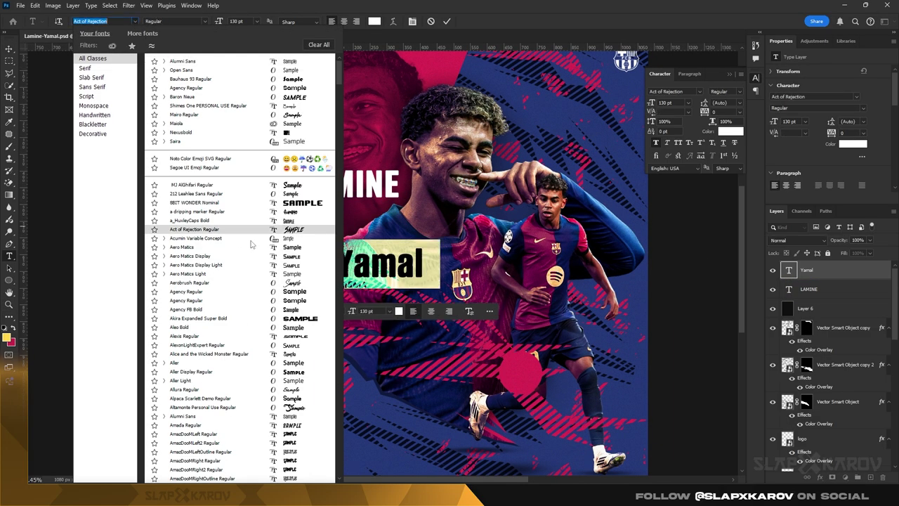
{"action": "left_click", "coordinate": [285, 283]}
{"action": "left_click_drag", "start_coordinate": [357, 268], "coordinate": [450, 269]}
{"action": "left_click", "coordinate": [415, 257]}
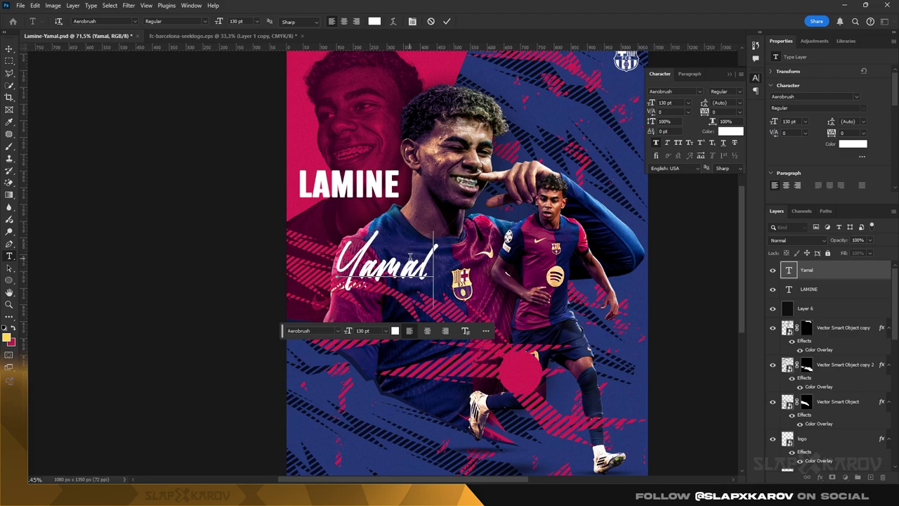
{"action": "left_click", "coordinate": [429, 259]}
Delete the stray "Lorem ipsum" text layer and shift the "Yamal" text slightly right on the shirt
{"action": "left_click", "coordinate": [312, 261]}
{"action": "left_click", "coordinate": [9, 48]}
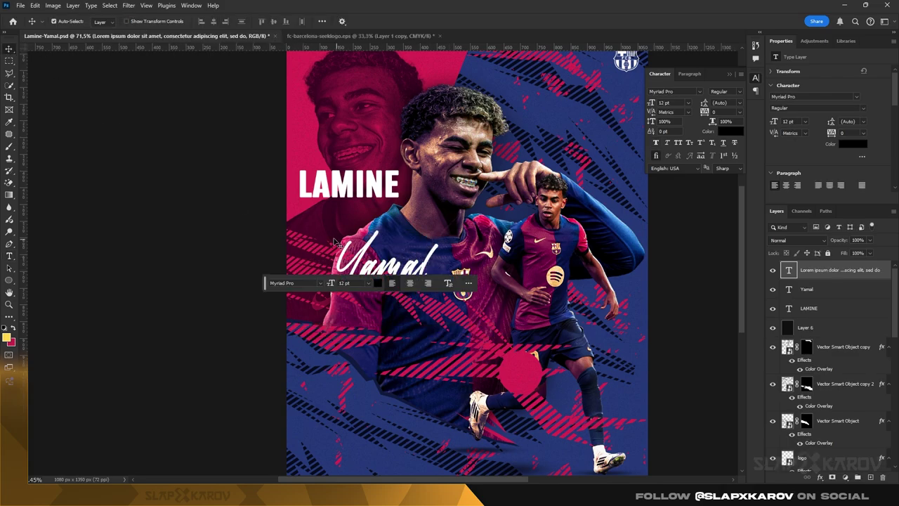
{"action": "left_click_drag", "start_coordinate": [365, 257], "coordinate": [391, 255]}
{"action": "left_click", "coordinate": [841, 272]}
{"action": "key", "text": "Delete"}
Preview other script and display fonts on the "Yamal" text
{"action": "double_click", "coordinate": [788, 271]}
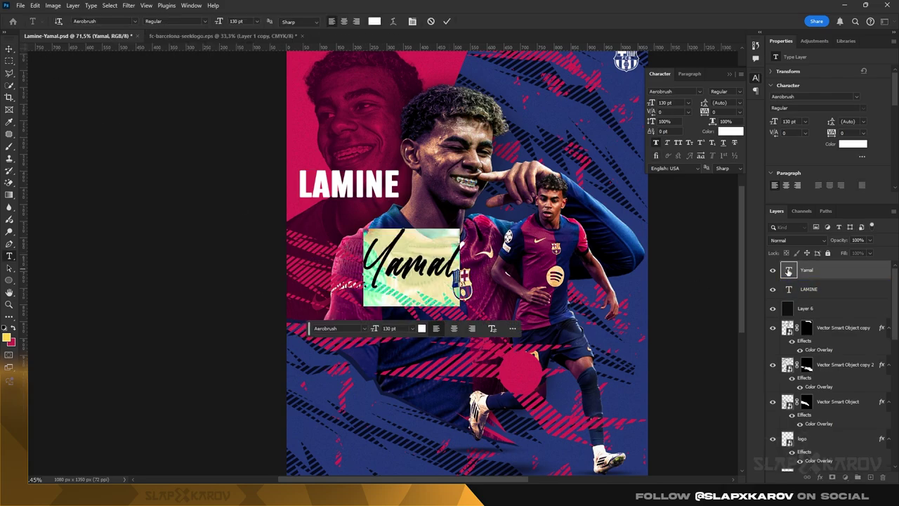
{"action": "type", "text": "Yamal"}
{"action": "key", "text": "ctrl+a"}
{"action": "left_click", "coordinate": [136, 22]}
{"action": "scroll", "coordinate": [253, 281], "scroll_direction": "down", "scroll_amount": 1}
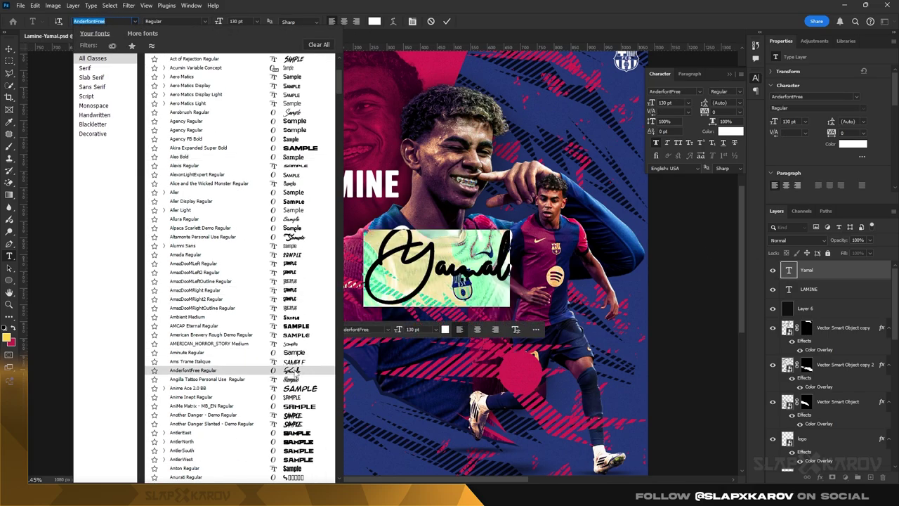
{"action": "scroll", "coordinate": [301, 373], "scroll_direction": "down", "scroll_amount": 1}
{"action": "scroll", "coordinate": [302, 358], "scroll_direction": "down", "scroll_amount": 10}
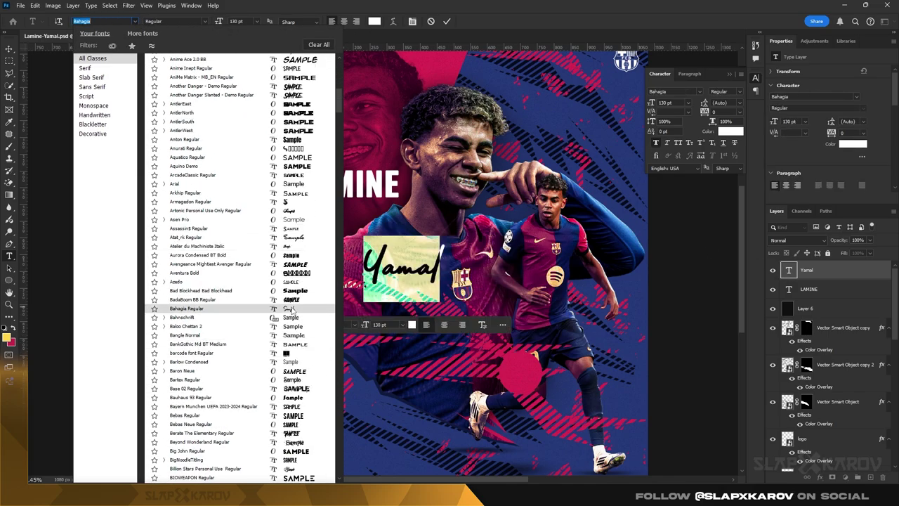
{"action": "scroll", "coordinate": [302, 351], "scroll_direction": "down", "scroll_amount": 10}
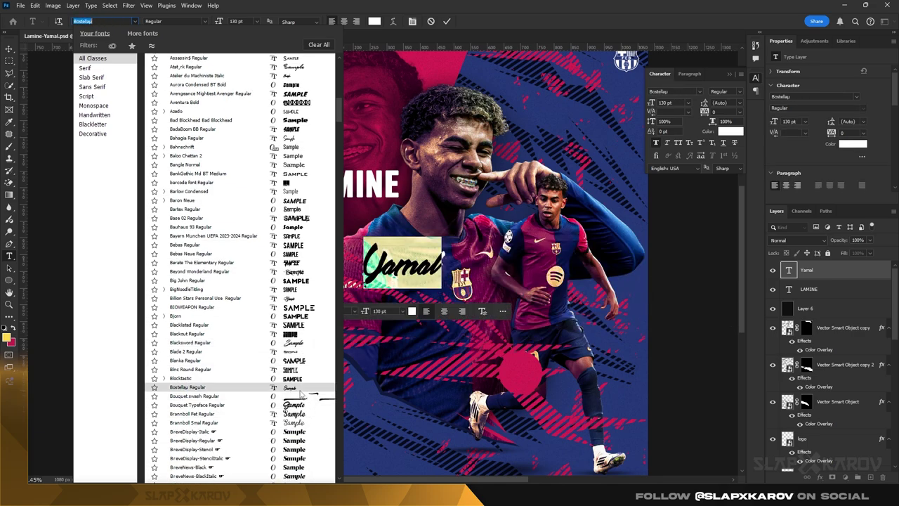
{"action": "scroll", "coordinate": [302, 365], "scroll_direction": "down", "scroll_amount": 10}
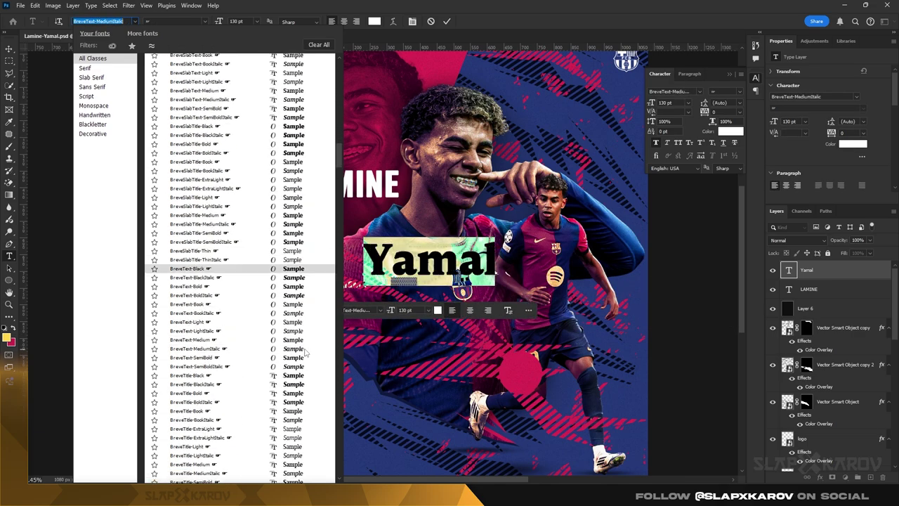
Leave the font trial and undo the "Yamal" edits back to the plain duplicate of the "LAMINE" layer
{"action": "left_click", "coordinate": [309, 362]}
{"action": "left_click", "coordinate": [419, 184]}
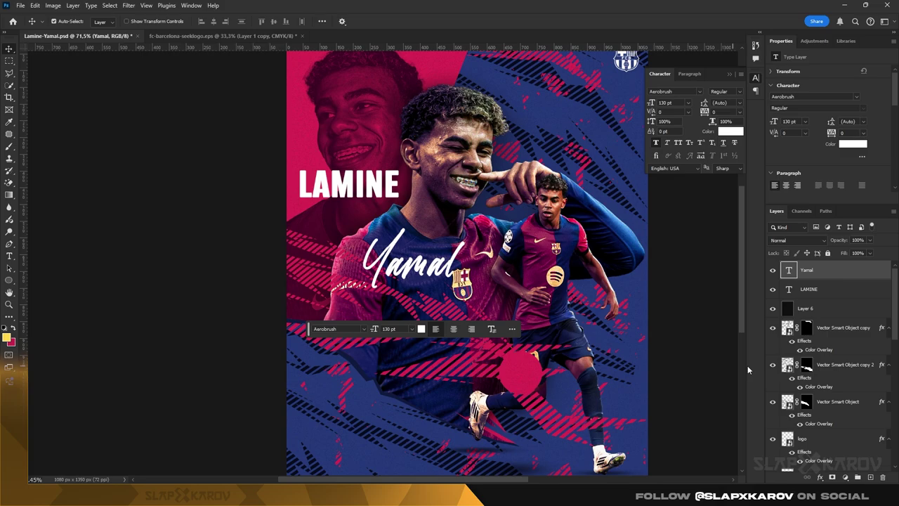
{"action": "left_click", "coordinate": [418, 184]}
{"action": "key", "text": "ctrl+z"}
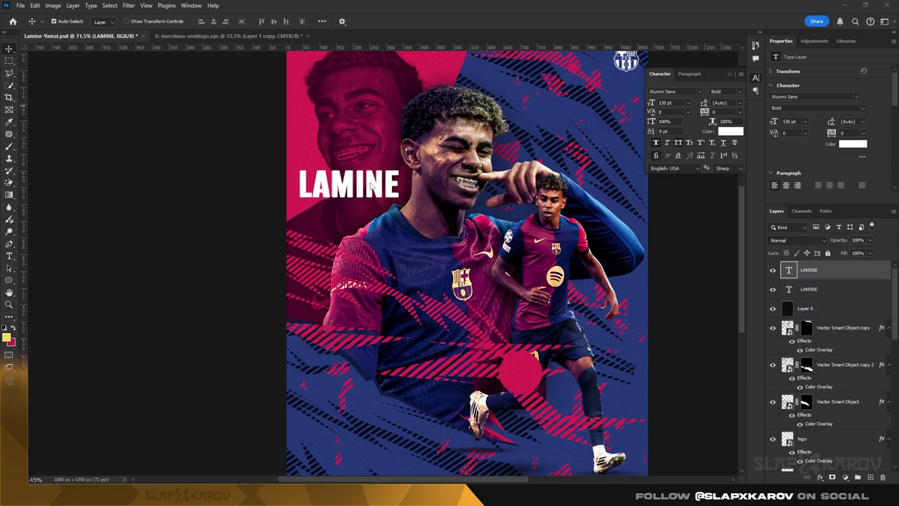
Place a duplicate of the "LAMINE" text between the two players and delete the extra copy stacked on the original
{"action": "left_click_drag", "start_coordinate": [364, 184], "coordinate": [517, 236]}
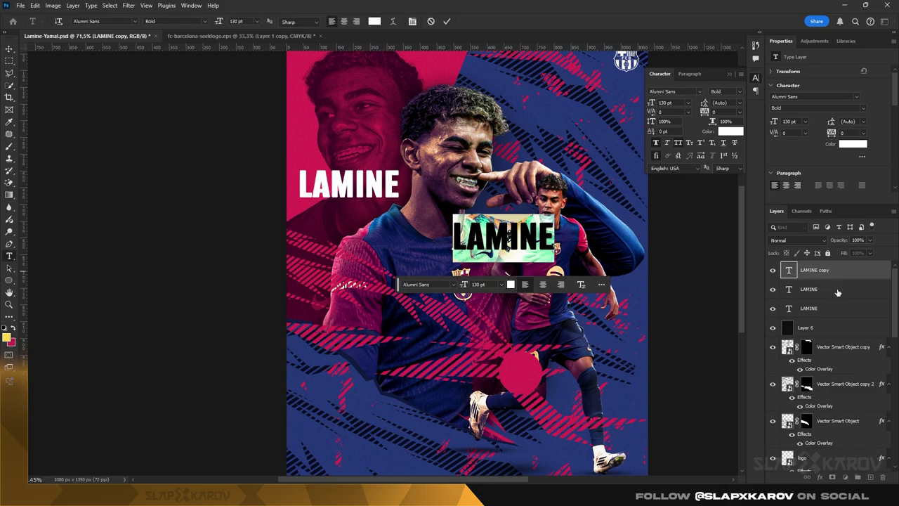
{"action": "left_click", "coordinate": [836, 291]}
{"action": "key", "text": "Delete"}
{"action": "left_click", "coordinate": [791, 272]}
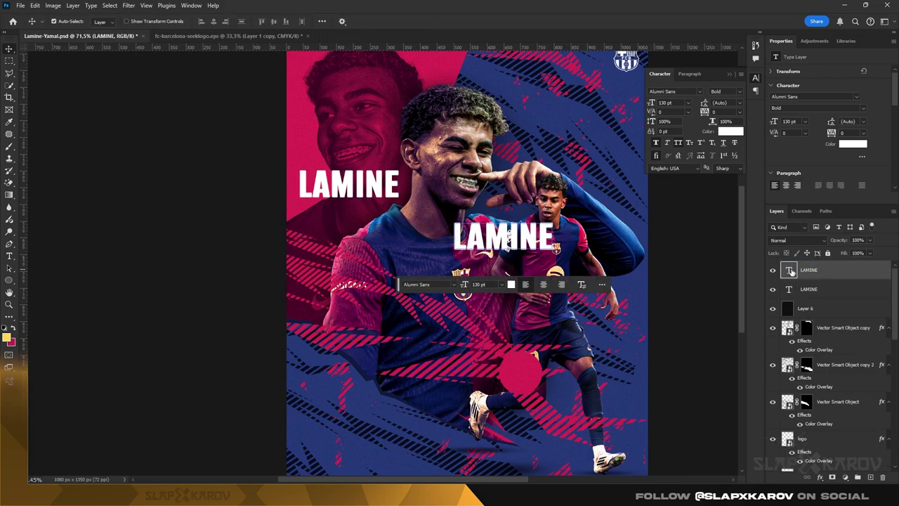
Replace the duplicated "LAMINE" text with "Yamal" and turn off All Caps for it
{"action": "double_click", "coordinate": [805, 274]}
{"action": "type", "text": "Y"}
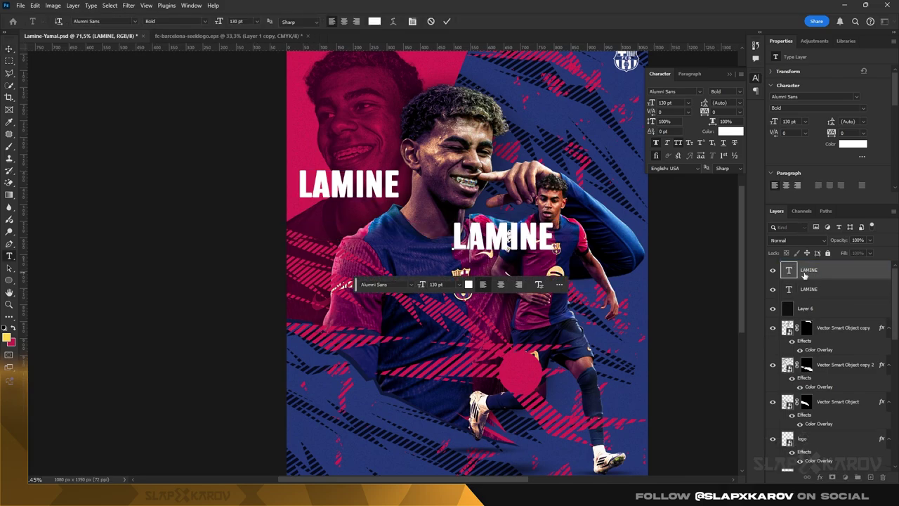
{"action": "type", "text": "YAMAL"}
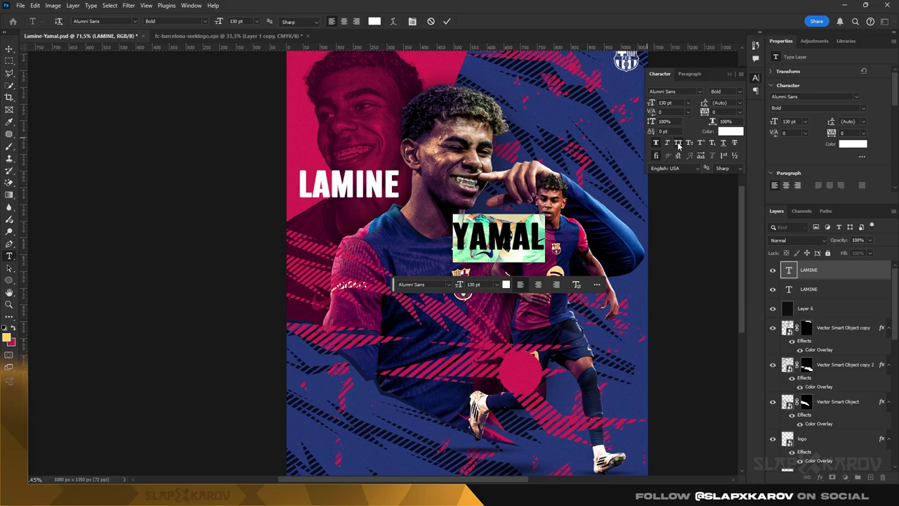
{"action": "left_click", "coordinate": [678, 146]}
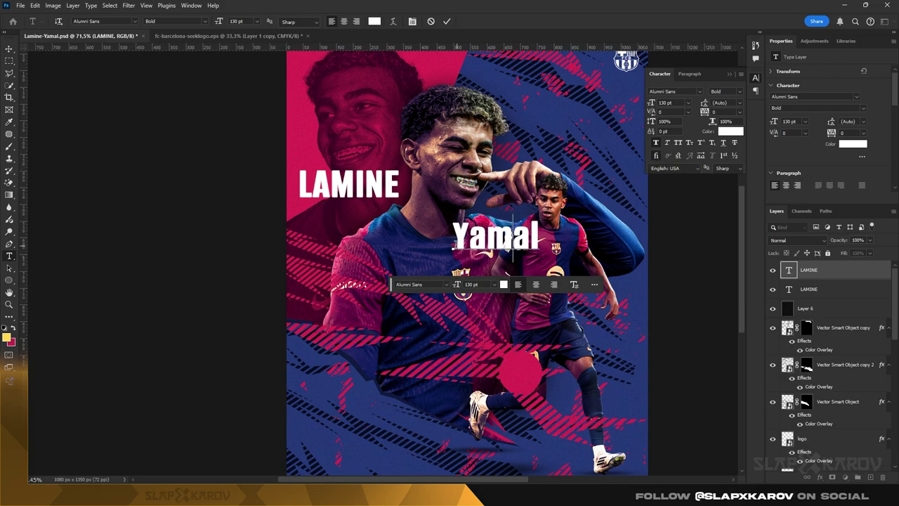
Set the "Yamal" text in the Centralwell Regular script font
{"action": "left_click", "coordinate": [135, 21]}
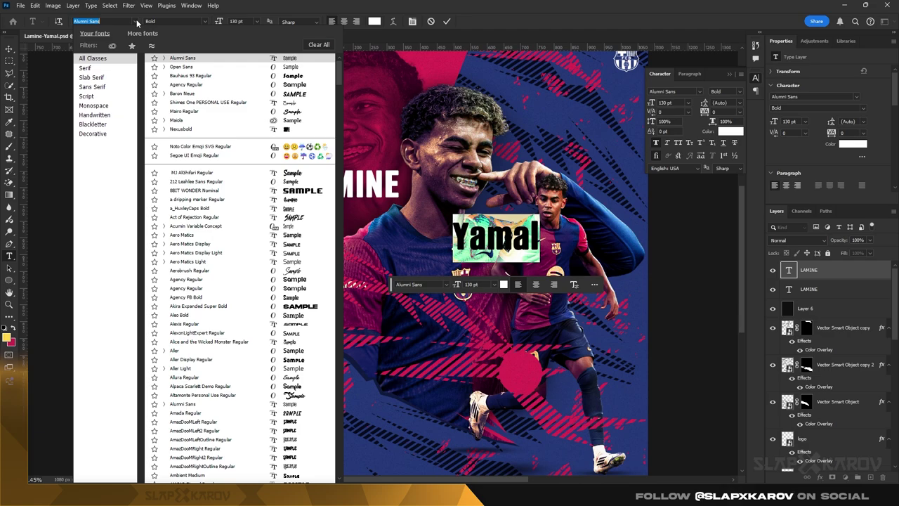
{"action": "scroll", "coordinate": [281, 316], "scroll_direction": "up", "scroll_amount": 3}
{"action": "scroll", "coordinate": [284, 318], "scroll_direction": "down", "scroll_amount": 10}
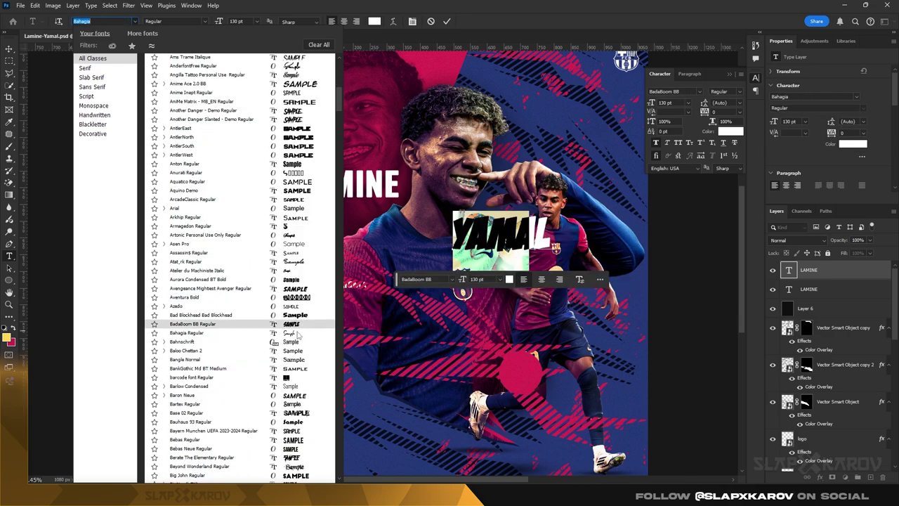
{"action": "scroll", "coordinate": [297, 338], "scroll_direction": "down", "scroll_amount": 12}
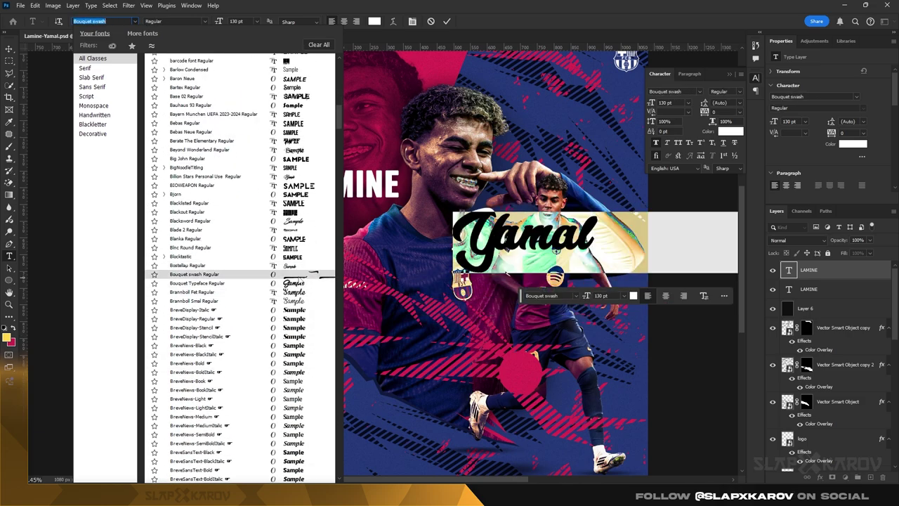
{"action": "scroll", "coordinate": [306, 302], "scroll_direction": "down", "scroll_amount": 9}
{"action": "scroll", "coordinate": [308, 331], "scroll_direction": "down", "scroll_amount": 15}
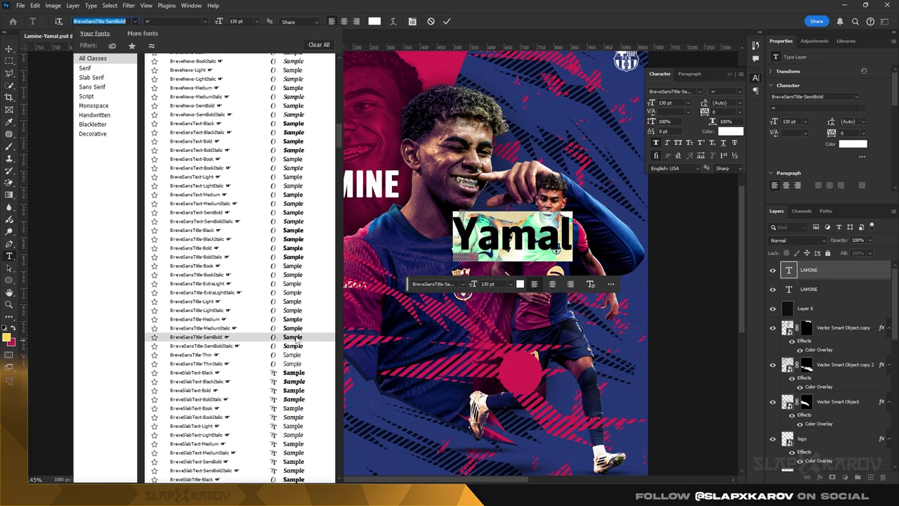
{"action": "scroll", "coordinate": [307, 341], "scroll_direction": "down", "scroll_amount": 12}
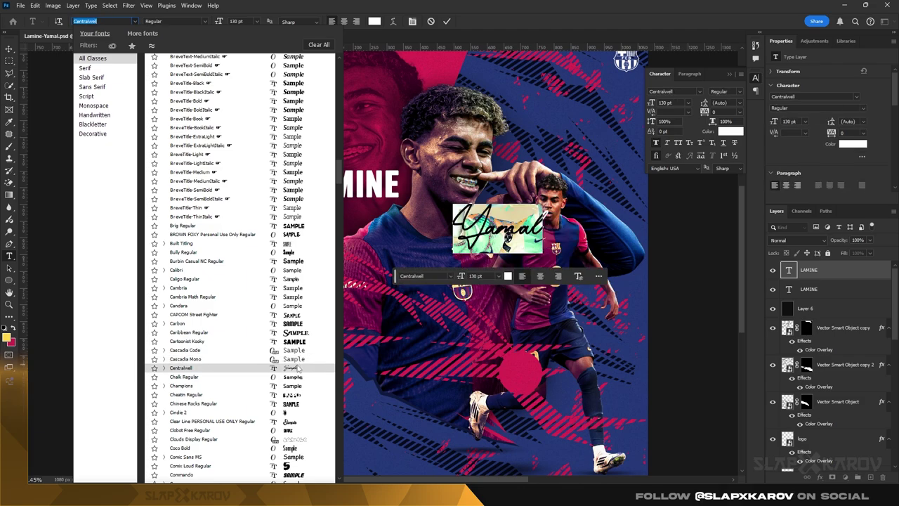
{"action": "left_click", "coordinate": [298, 369]}
{"action": "left_click", "coordinate": [489, 234]}
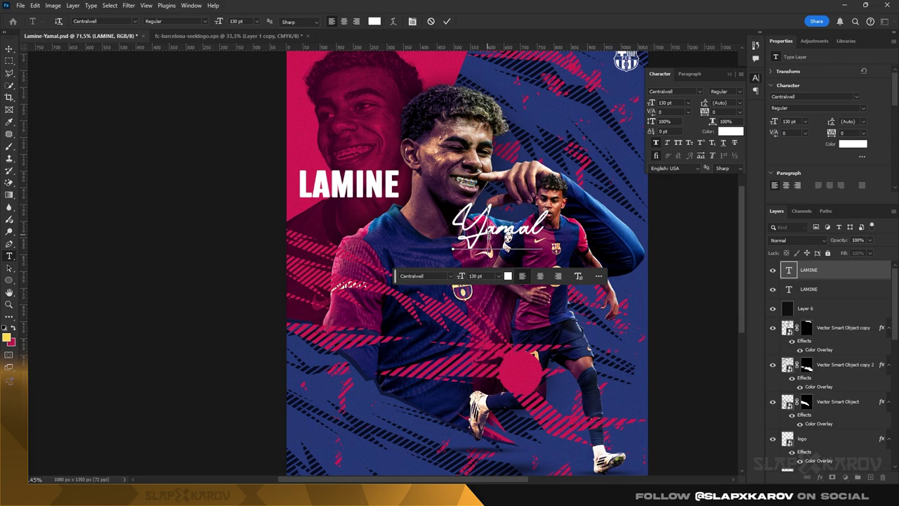
{"action": "left_click_drag", "start_coordinate": [547, 225], "coordinate": [388, 224]}
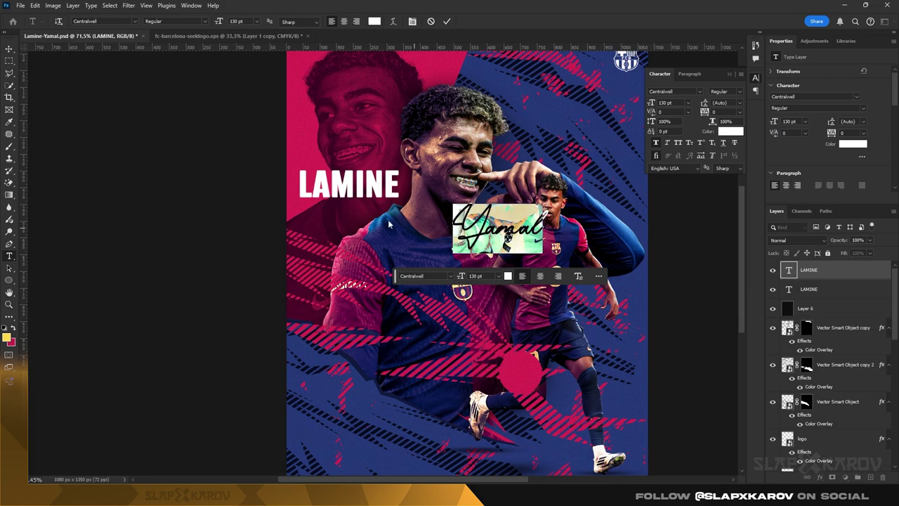
{"action": "left_click", "coordinate": [9, 48]}
Move the "Yamal" text over the lower edge of "LAMINE" and scale it to about 72%
{"action": "scroll", "coordinate": [490, 220], "scroll_direction": "up", "scroll_amount": 1}
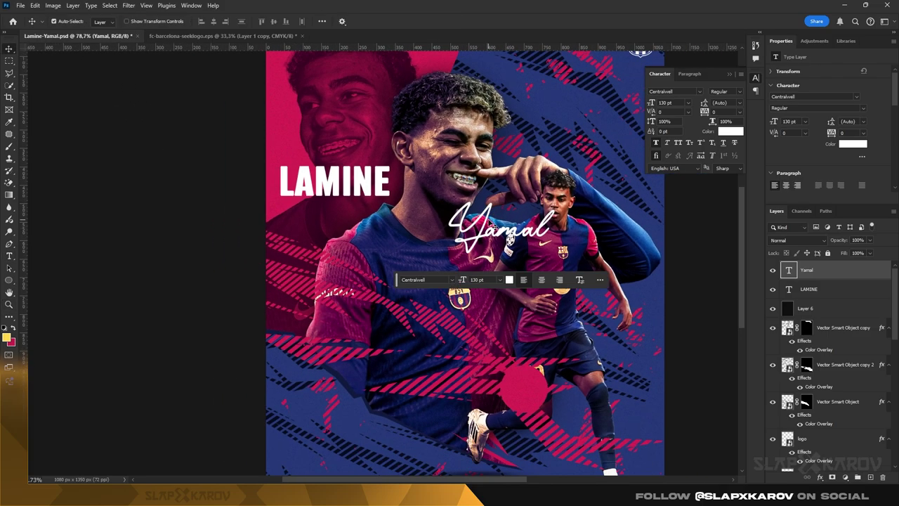
{"action": "left_click_drag", "start_coordinate": [489, 232], "coordinate": [323, 194]}
{"action": "key", "text": "z"}
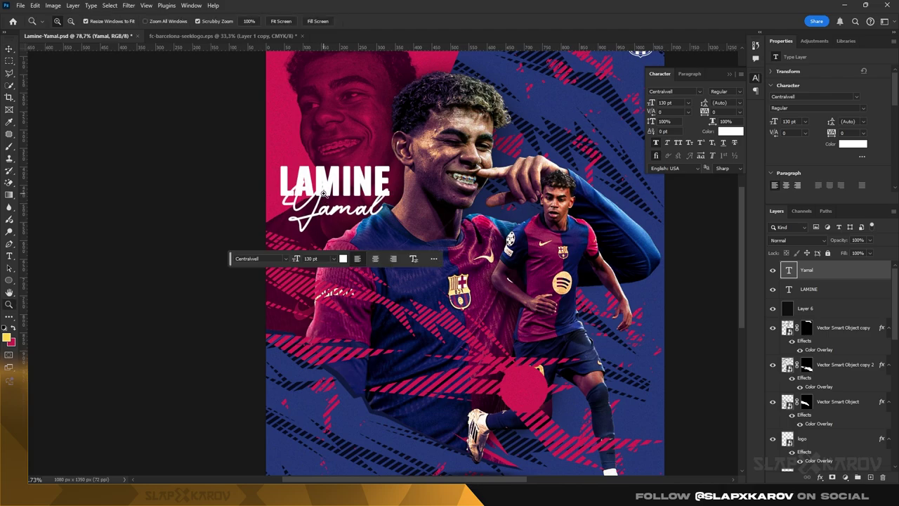
{"action": "scroll", "coordinate": [324, 193], "scroll_direction": "up", "scroll_amount": 6}
{"action": "key", "text": "ctrl+t"}
{"action": "left_click_drag", "start_coordinate": [250, 169], "coordinate": [269, 180]}
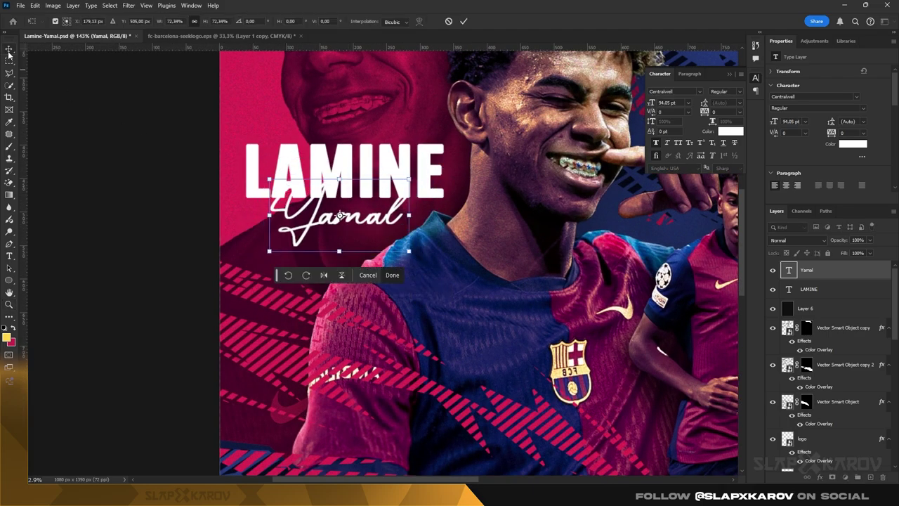
{"action": "left_click", "coordinate": [8, 53]}
Look up the hex colour code of the blue "bg" shape's fill without changing it
{"action": "key", "text": "z"}
{"action": "scroll", "coordinate": [401, 184], "scroll_direction": "down", "scroll_amount": 6}
{"action": "scroll", "coordinate": [813, 385], "scroll_direction": "down", "scroll_amount": 7}
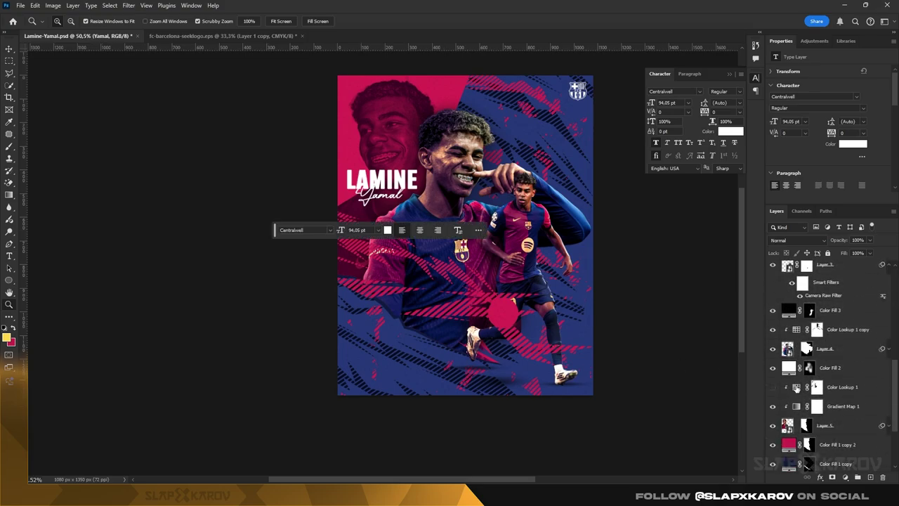
{"action": "scroll", "coordinate": [797, 389], "scroll_direction": "down", "scroll_amount": 5}
{"action": "double_click", "coordinate": [789, 368]}
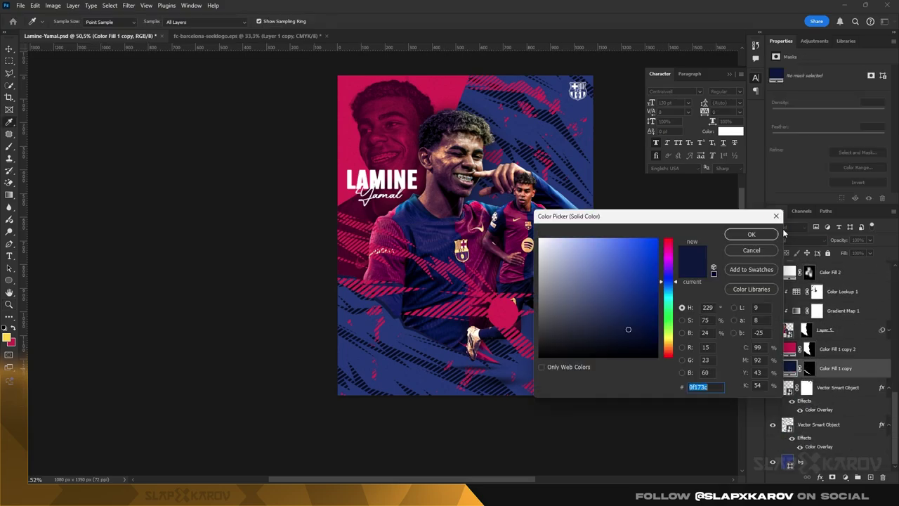
{"action": "key", "text": "Escape"}
{"action": "double_click", "coordinate": [789, 462]}
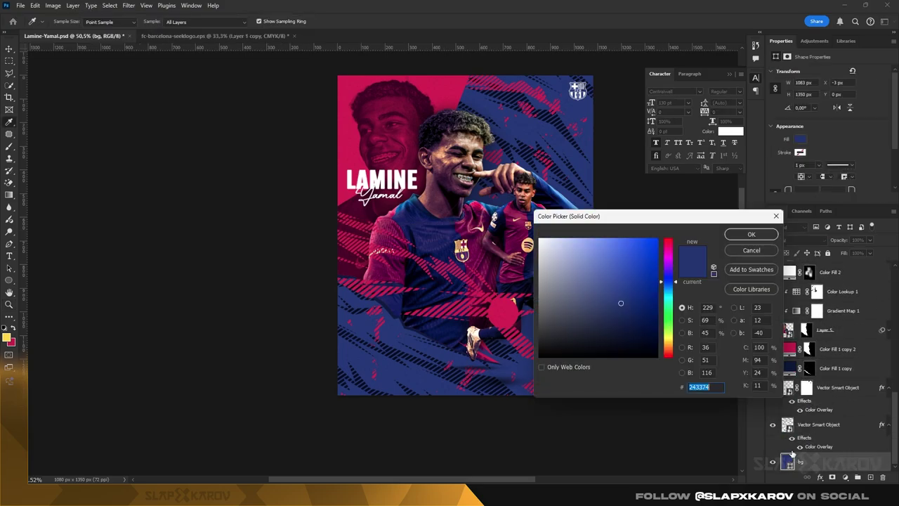
{"action": "left_click", "coordinate": [755, 251]}
Recolour the "Yamal" text, starting from the background blue 243374 and lightening it to 5b78f4
{"action": "key", "text": "ctrl+space"}
{"action": "left_click_drag", "start_coordinate": [398, 175], "coordinate": [439, 175]}
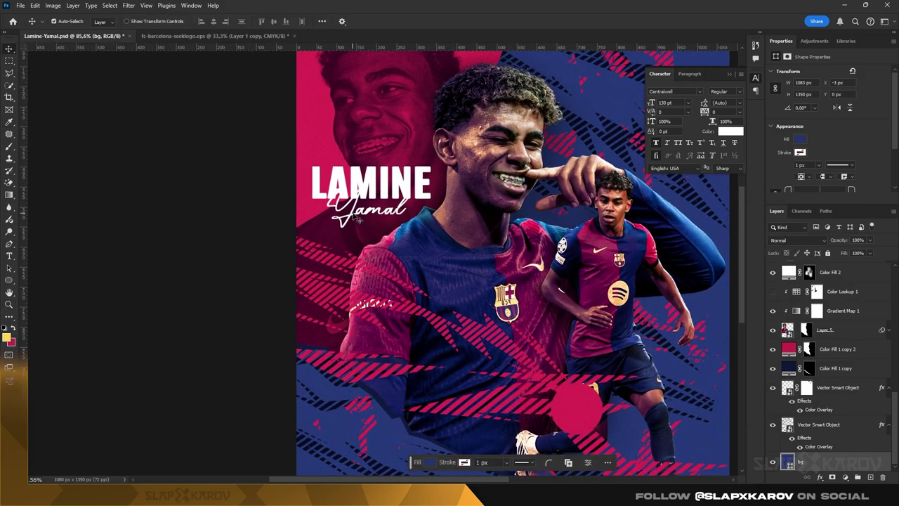
{"action": "left_click", "coordinate": [353, 210]}
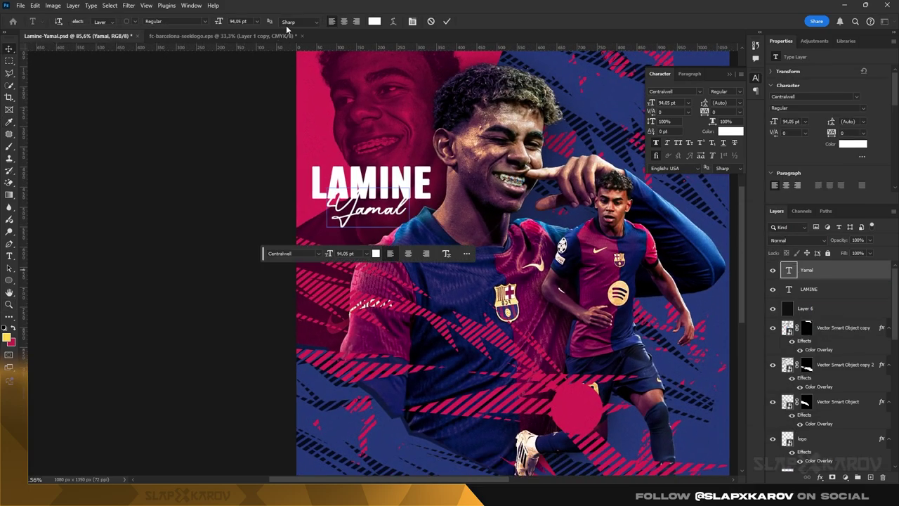
{"action": "key", "text": "Return"}
{"action": "left_click", "coordinate": [375, 22]}
{"action": "type", "text": "243374"}
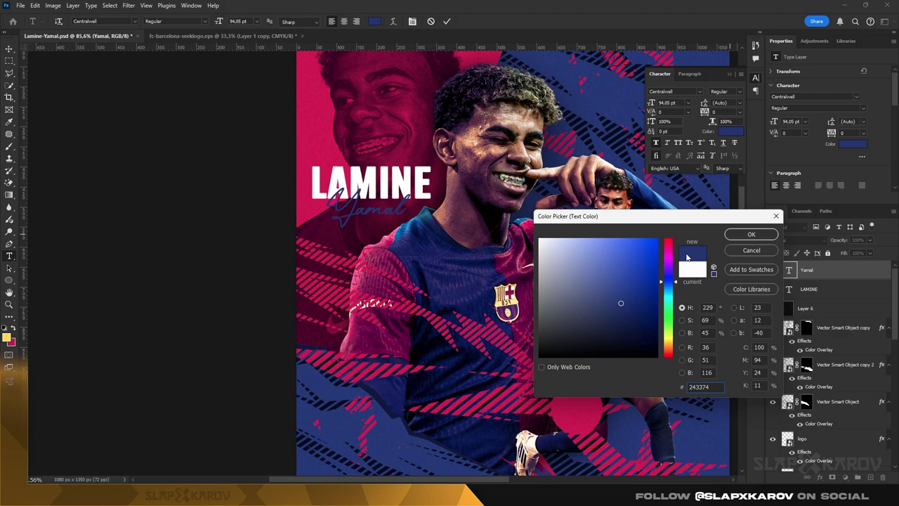
{"action": "mouse_move", "coordinate": [631, 288]}
{"action": "left_mouse_down"}
{"action": "mouse_move", "coordinate": [602, 219]}
{"action": "mouse_move", "coordinate": [613, 244]}
{"action": "left_mouse_up"}
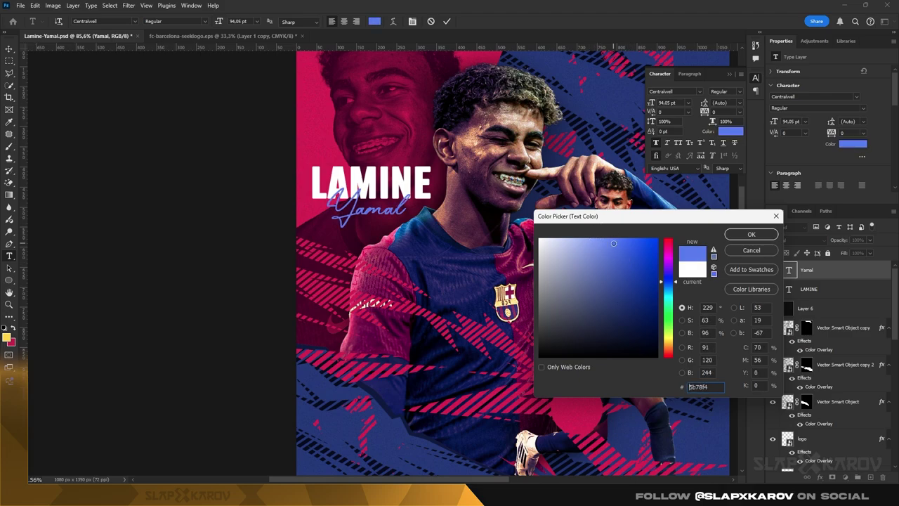
{"action": "left_click", "coordinate": [749, 234]}
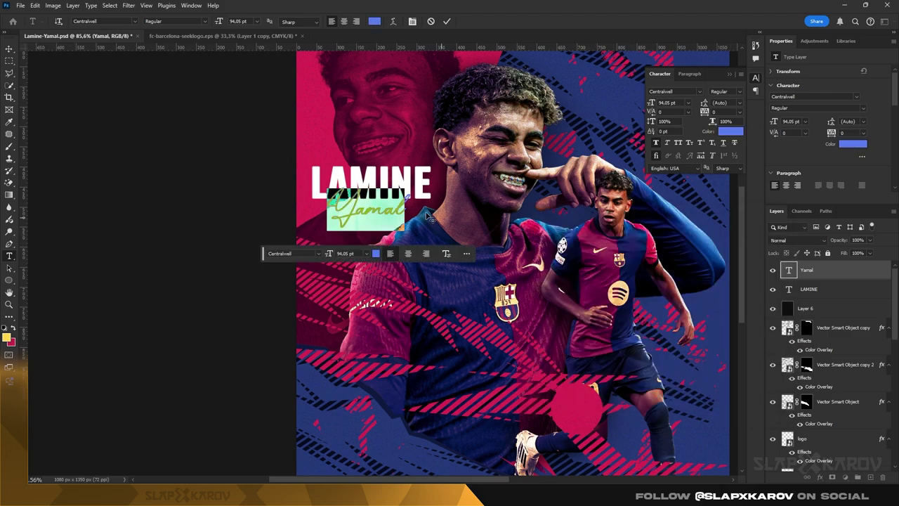
{"action": "left_click", "coordinate": [9, 49]}
{"action": "key", "text": "z"}
{"action": "left_click_drag", "start_coordinate": [379, 204], "coordinate": [417, 198]}
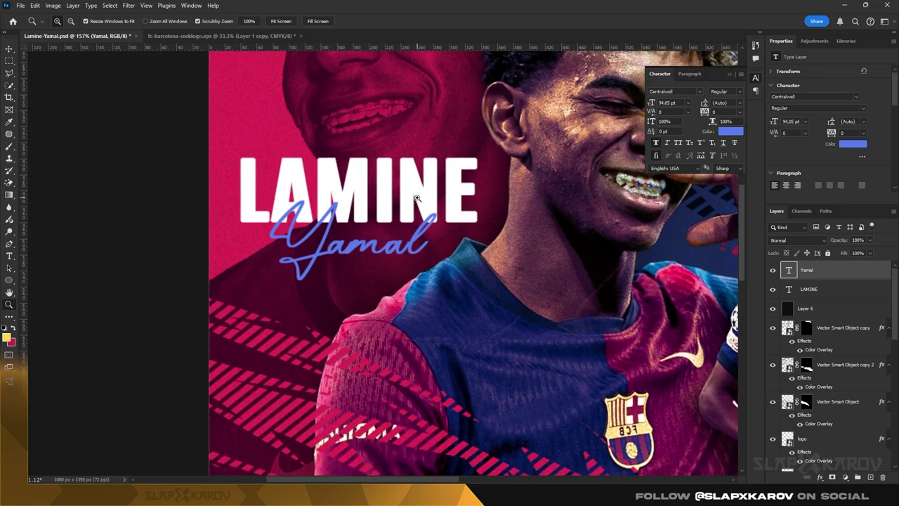
Scale the "Yamal" text to 108.54% about its centre and reposition it slightly higher and further right over "LAMINE"
{"action": "key", "text": "ctrl+t"}
{"action": "left_click_drag", "start_coordinate": [270, 202], "coordinate": [262, 188], "text": "alt"}
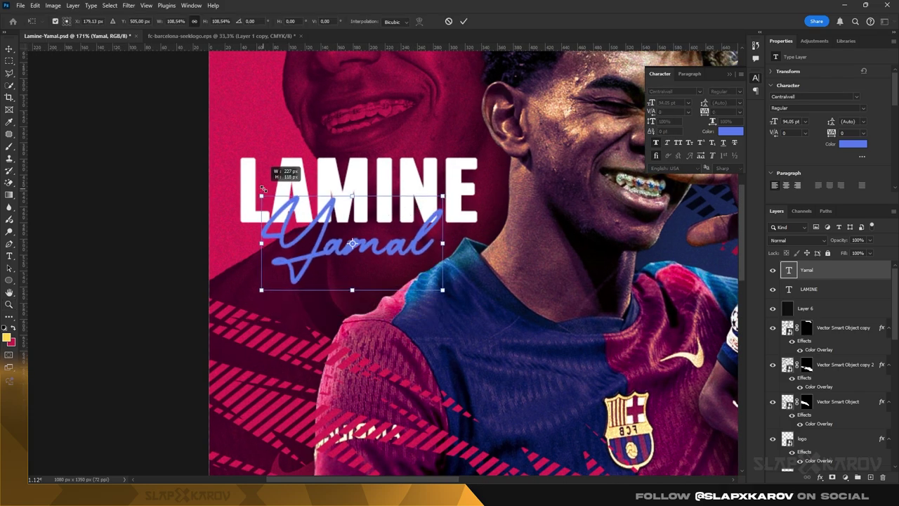
{"action": "left_click_drag", "start_coordinate": [321, 217], "coordinate": [327, 205]}
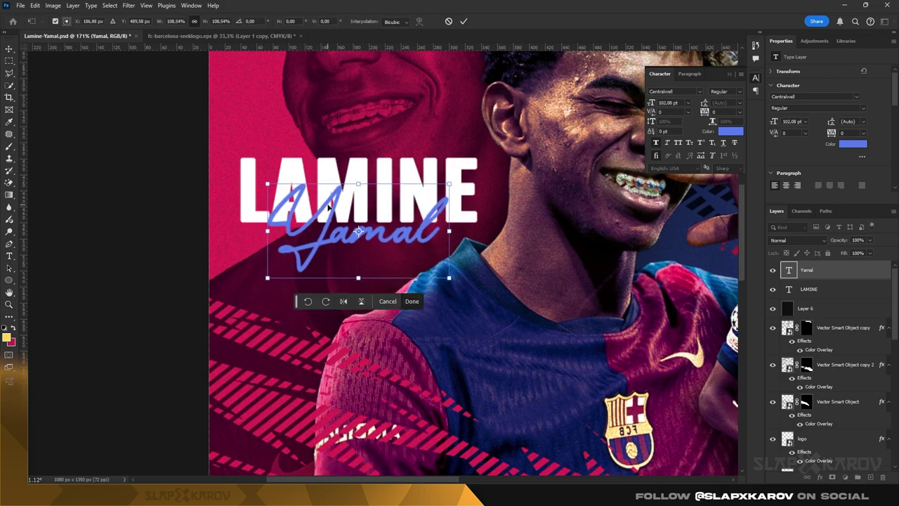
{"action": "key", "text": "Down"}
{"action": "key", "text": "Down"}
{"action": "key", "text": "Down"}
{"action": "key", "text": "Down"}
{"action": "key", "text": "Down"}
{"action": "key", "text": "Down"}
{"action": "key", "text": "Down"}
{"action": "left_click", "coordinate": [9, 49]}
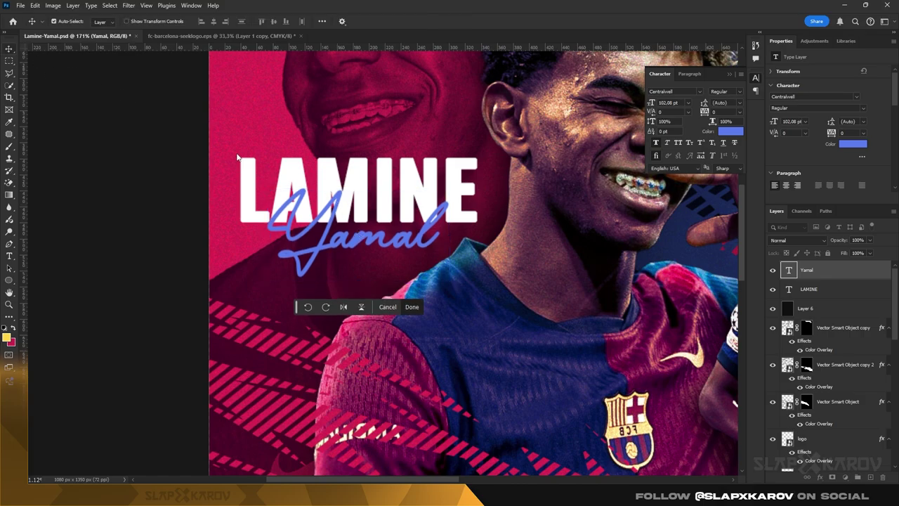
Review the whole poster composition and look through the layer stack
{"action": "key", "text": "z"}
{"action": "left_click_drag", "start_coordinate": [315, 145], "coordinate": [245, 139]}
{"action": "left_click_drag", "start_coordinate": [325, 128], "coordinate": [345, 133]}
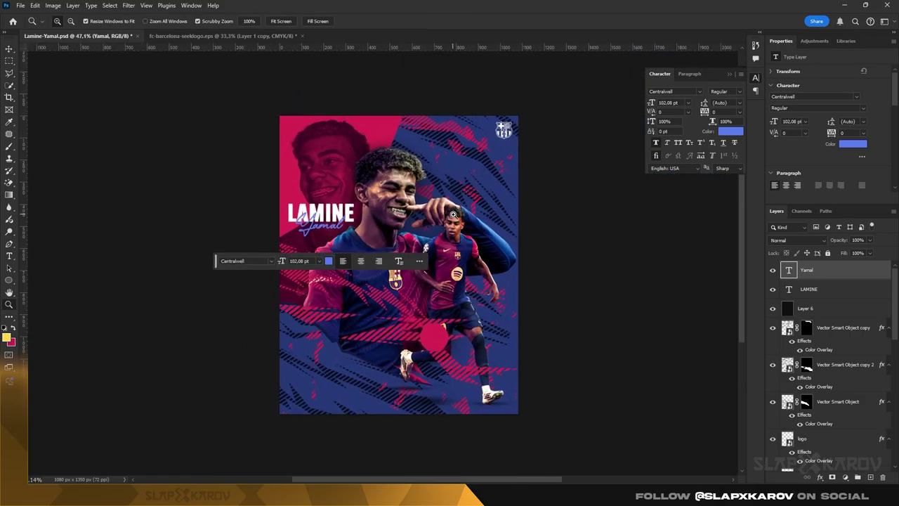
{"action": "scroll", "coordinate": [449, 207], "scroll_direction": "down", "scroll_amount": 2}
{"action": "scroll", "coordinate": [446, 197], "scroll_direction": "up", "scroll_amount": 1}
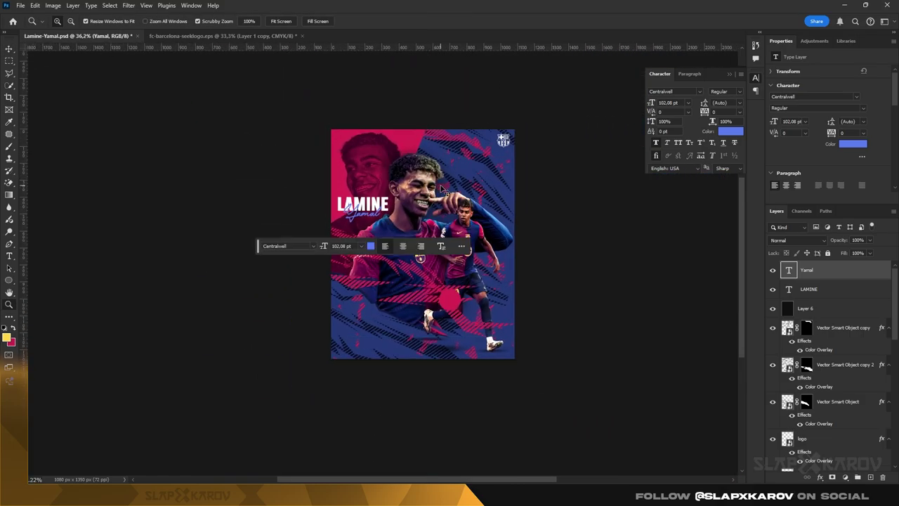
{"action": "scroll", "coordinate": [439, 193], "scroll_direction": "up", "scroll_amount": 2}
{"action": "left_click_drag", "start_coordinate": [240, 257], "coordinate": [325, 435]}
{"action": "scroll", "coordinate": [422, 218], "scroll_direction": "up", "scroll_amount": 3}
{"action": "key", "text": "v"}
{"action": "left_click", "coordinate": [822, 309]}
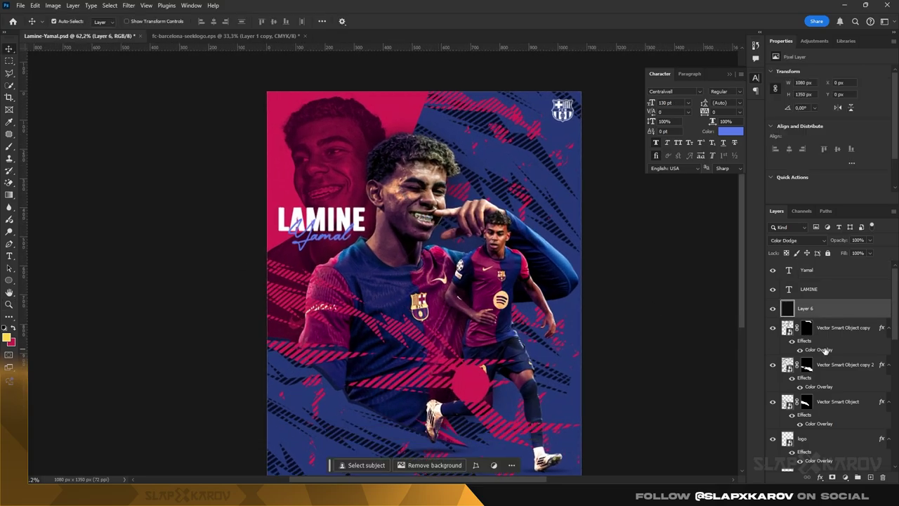
{"action": "scroll", "coordinate": [800, 328], "scroll_direction": "down", "scroll_amount": 3}
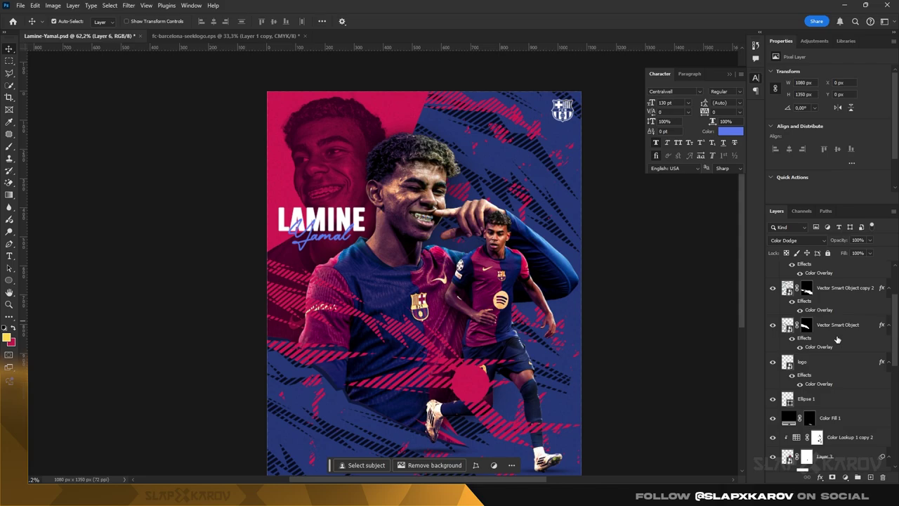
{"action": "scroll", "coordinate": [837, 340], "scroll_direction": "up", "scroll_amount": 3}
Group the "Yamal" and "LAMINE" text layers and name the group "Text"
{"action": "left_click", "coordinate": [810, 274]}
{"action": "left_click", "coordinate": [810, 289], "text": "shift"}
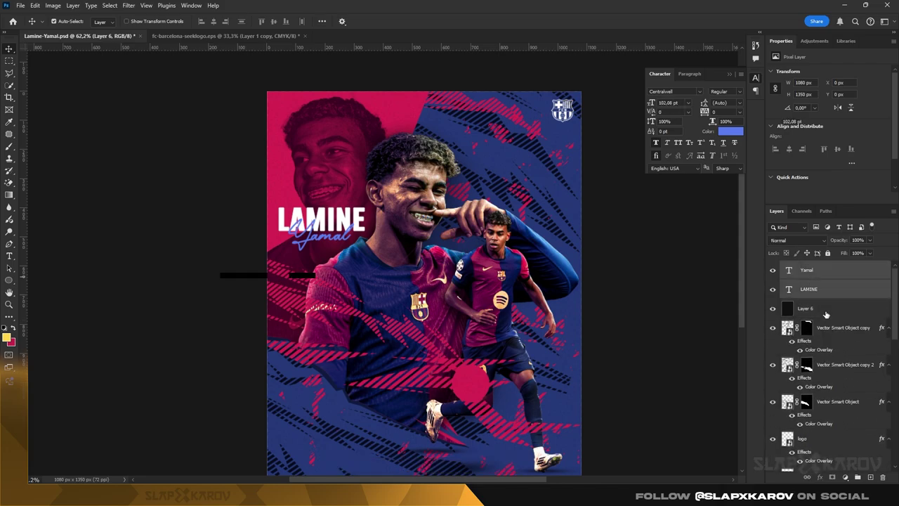
{"action": "left_click", "coordinate": [857, 477]}
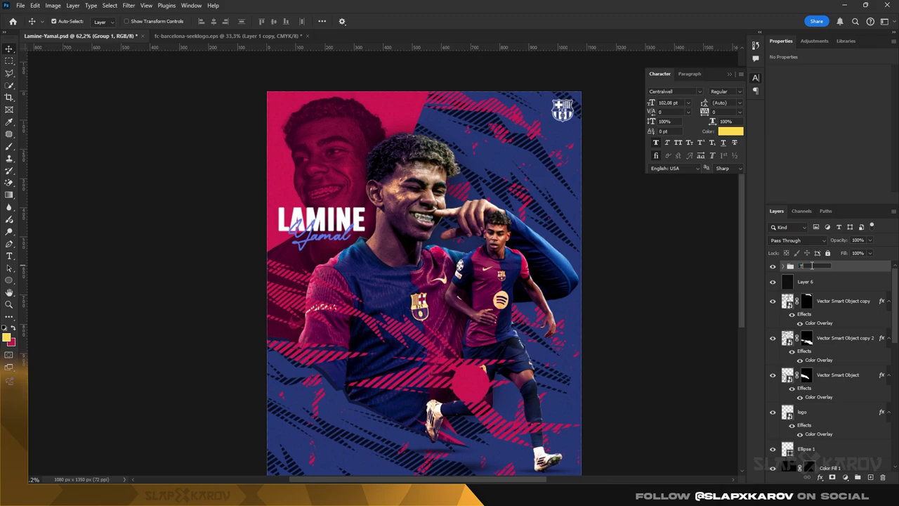
{"action": "left_click", "coordinate": [812, 266]}
{"action": "type", "text": "Text"}
{"action": "key", "text": "Return"}
Rename Layer 6 as "Noise" and give it a colour label
{"action": "left_click", "coordinate": [810, 282]}
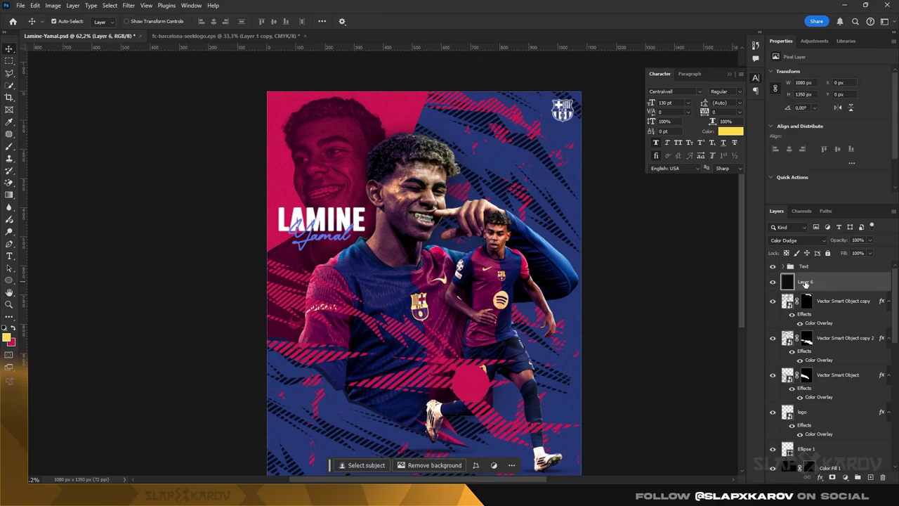
{"action": "type", "text": "Noise"}
{"action": "key", "text": "Return"}
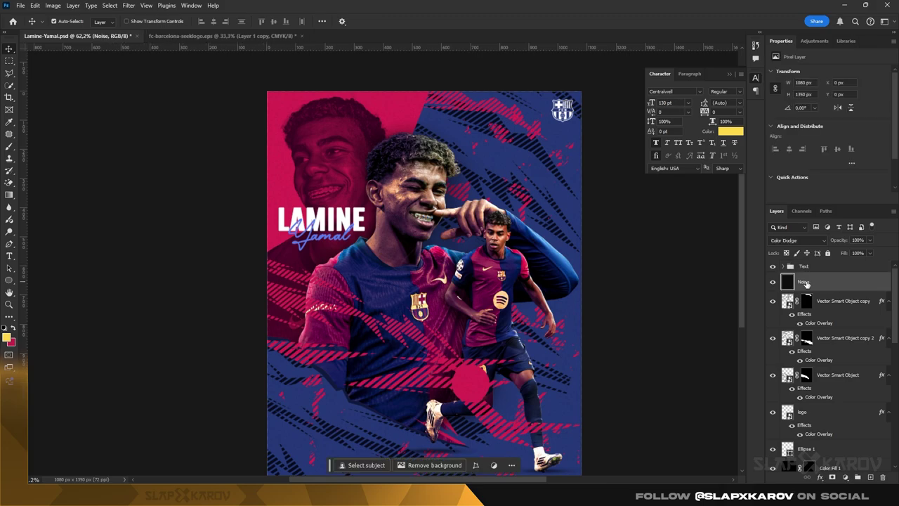
{"action": "right_click", "coordinate": [807, 282]}
{"action": "mouse_move", "coordinate": [745, 477]}
{"action": "left_click", "coordinate": [817, 434]}
Move the "logo" layer above the "Text" group, to the top of the layer stack
{"action": "left_click", "coordinate": [830, 303]}
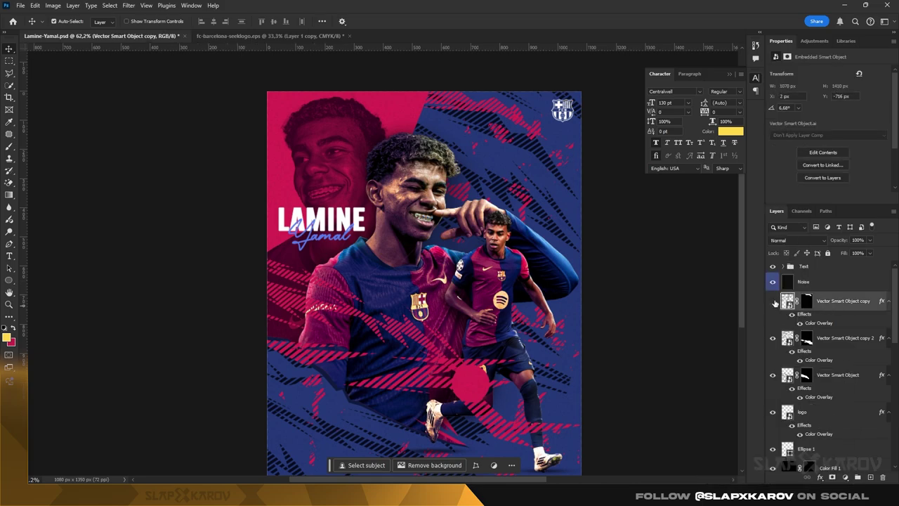
{"action": "scroll", "coordinate": [826, 329], "scroll_direction": "down", "scroll_amount": 2}
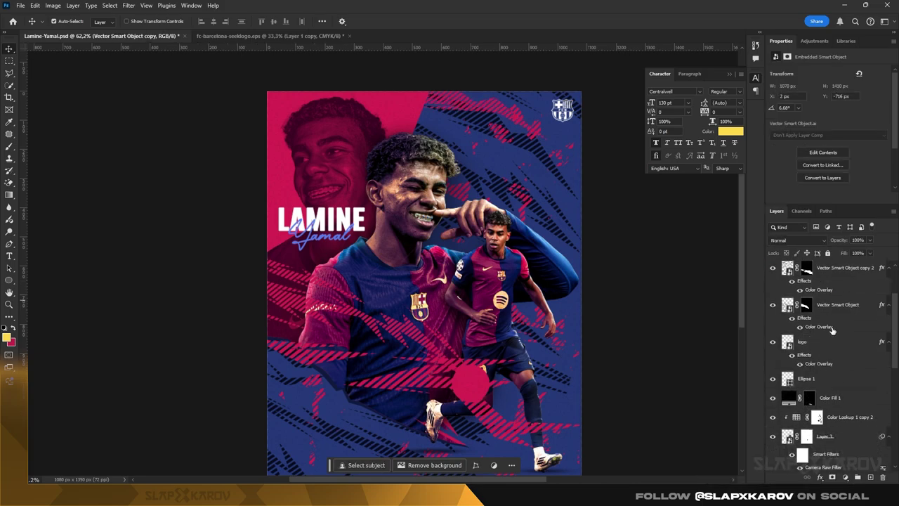
{"action": "left_click", "coordinate": [824, 342]}
{"action": "left_click_drag", "start_coordinate": [824, 342], "coordinate": [834, 266]}
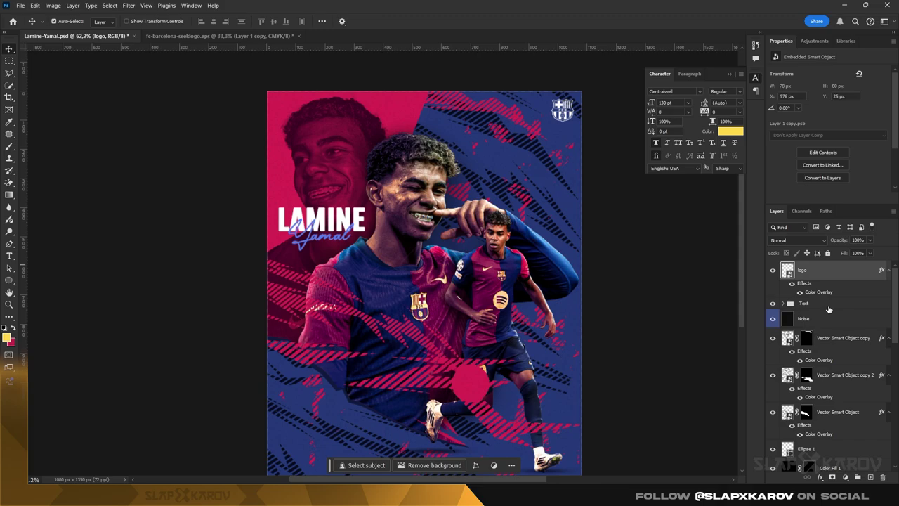
Examine the club crest and the noise and stripe textures around it up close
{"action": "key", "text": "z"}
{"action": "left_click_drag", "start_coordinate": [569, 105], "coordinate": [616, 112]}
{"action": "left_click_drag", "start_coordinate": [583, 141], "coordinate": [606, 145]}
{"action": "key", "text": "v"}
{"action": "left_click", "coordinate": [610, 149]}
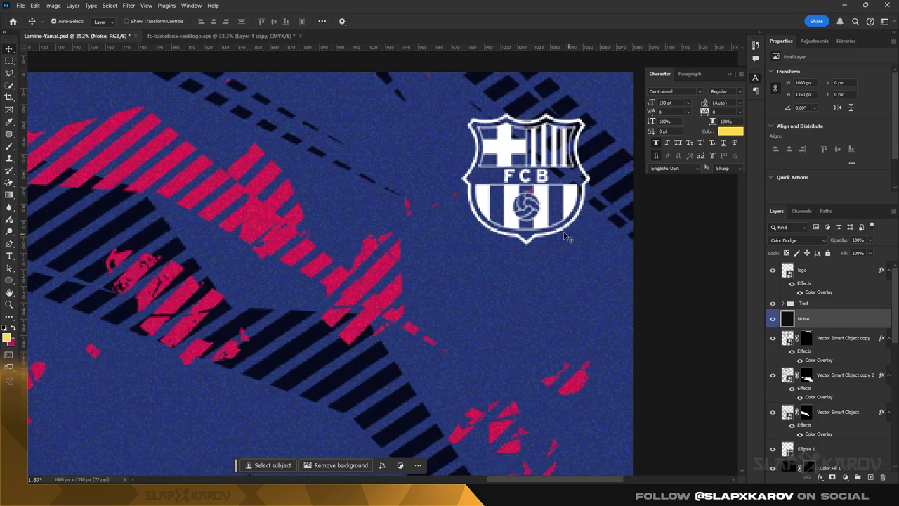
{"action": "key", "text": "z"}
{"action": "left_click_drag", "start_coordinate": [532, 181], "coordinate": [511, 191]}
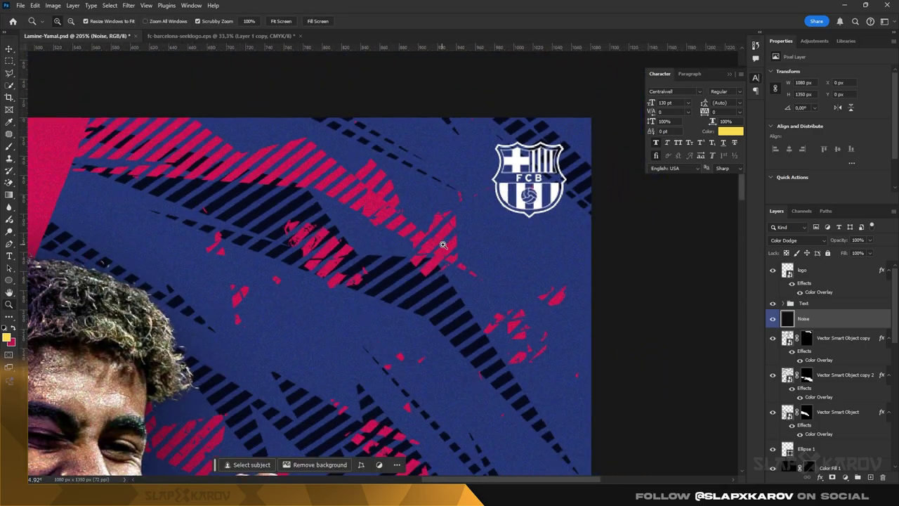
Find the layer holding the pink splatter near the crest and target its mask with a black brush
{"action": "left_click", "coordinate": [820, 343]}
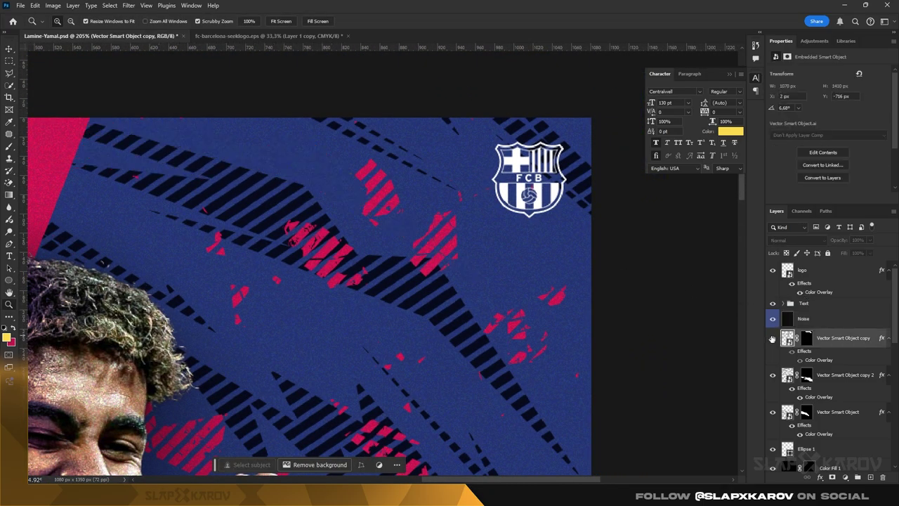
{"action": "scroll", "coordinate": [836, 375], "scroll_direction": "down", "scroll_amount": 5}
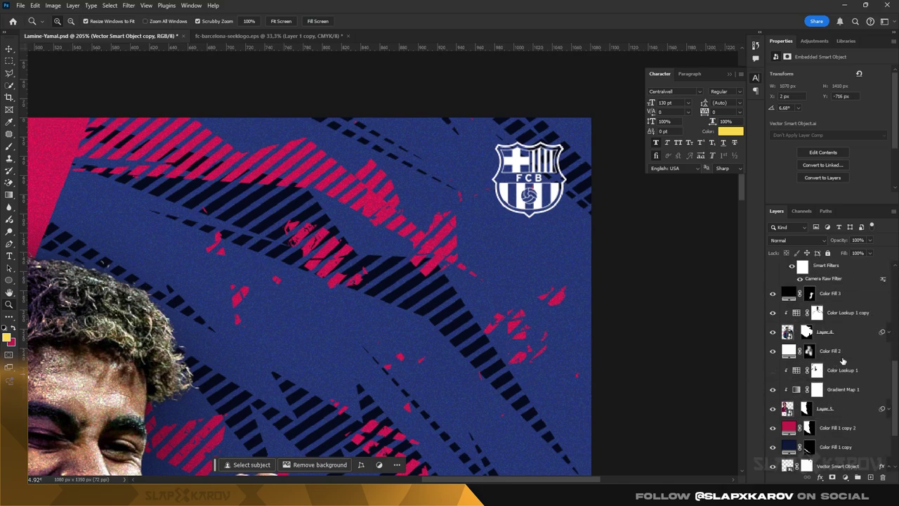
{"action": "left_click", "coordinate": [829, 393]}
{"action": "left_click", "coordinate": [774, 388]}
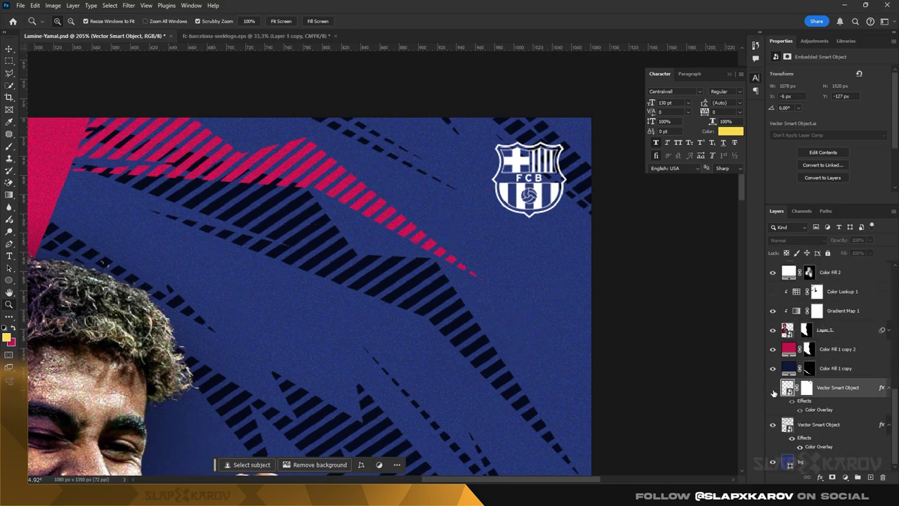
{"action": "left_click", "coordinate": [9, 145]}
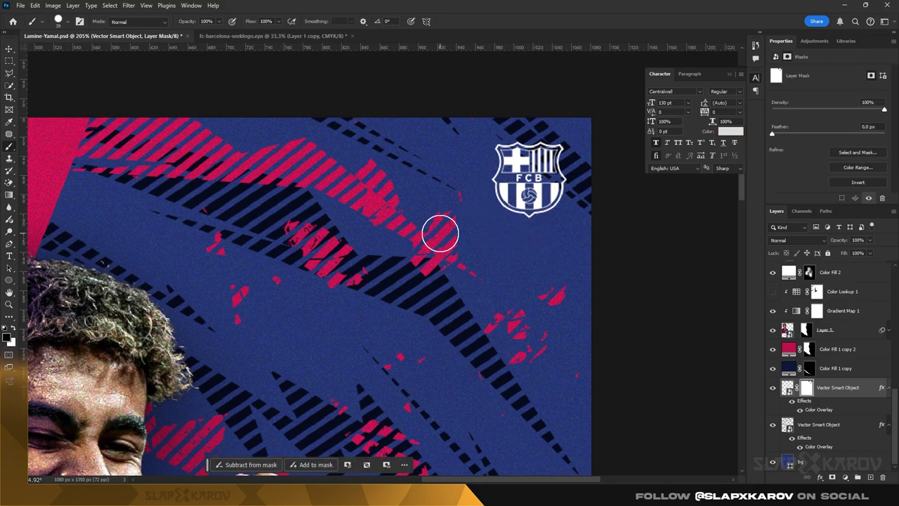
Inspect the poster from the crest down to the running player's feet and back up to the portraits
{"action": "key", "text": "z"}
{"action": "mouse_move", "coordinate": [451, 229]}
{"action": "left_mouse_down"}
{"action": "mouse_move", "coordinate": [433, 211]}
{"action": "mouse_move", "coordinate": [407, 214]}
{"action": "left_mouse_up"}
{"action": "mouse_move", "coordinate": [383, 330]}
{"action": "left_mouse_down"}
{"action": "mouse_move", "coordinate": [398, 330]}
{"action": "mouse_move", "coordinate": [382, 332]}
{"action": "left_mouse_up"}
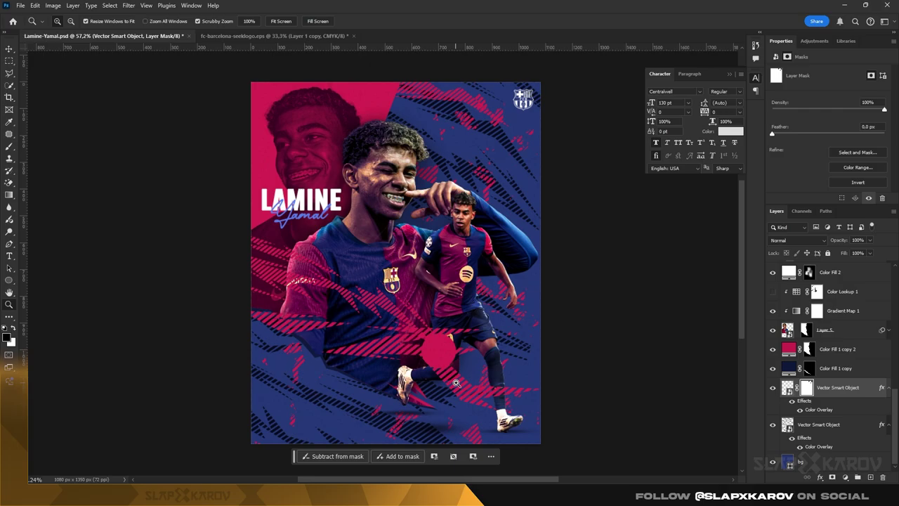
{"action": "left_click_drag", "start_coordinate": [455, 382], "coordinate": [441, 369]}
{"action": "left_click_drag", "start_coordinate": [501, 388], "coordinate": [525, 390]}
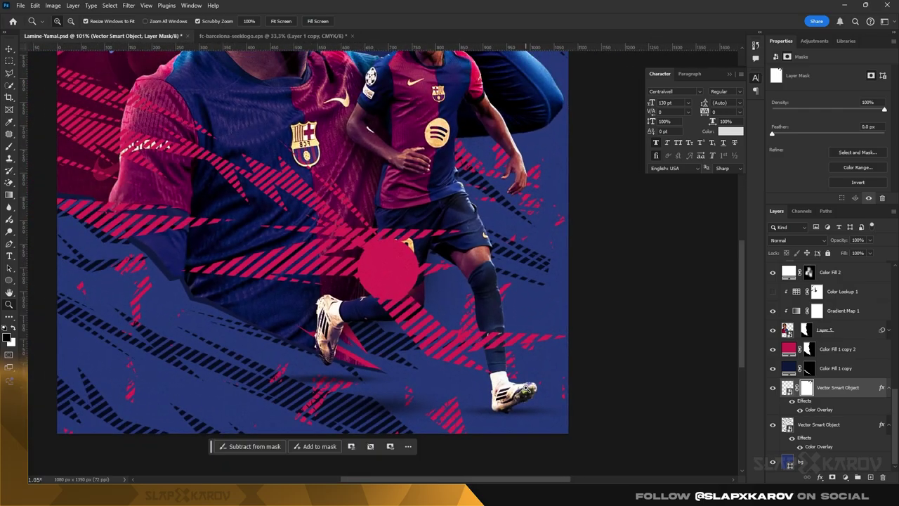
{"action": "left_click_drag", "start_coordinate": [486, 347], "coordinate": [467, 339]}
{"action": "scroll", "coordinate": [443, 307], "scroll_direction": "up", "scroll_amount": 1}
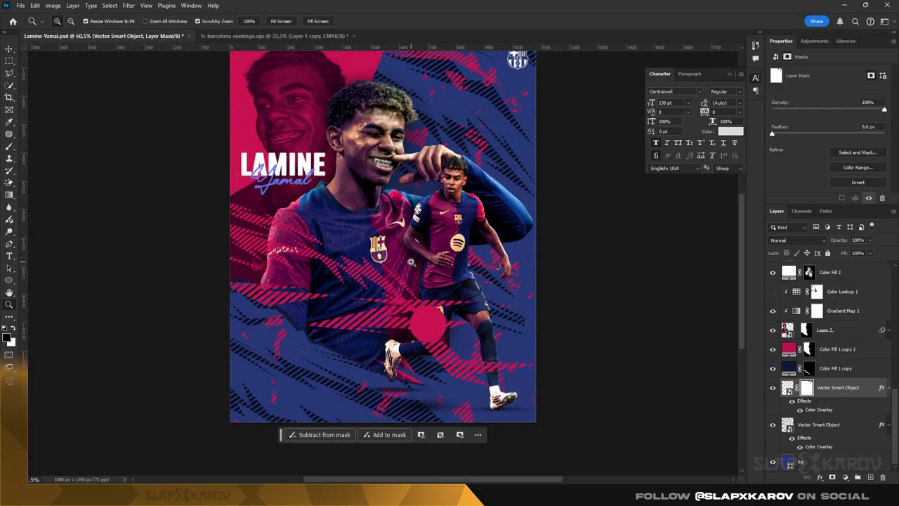
{"action": "mouse_move", "coordinate": [339, 184]}
{"action": "left_mouse_down"}
{"action": "mouse_move", "coordinate": [355, 183]}
{"action": "mouse_move", "coordinate": [345, 182]}
{"action": "left_mouse_up"}
{"action": "scroll", "coordinate": [347, 137], "scroll_direction": "up", "scroll_amount": 1}
{"action": "left_click_drag", "start_coordinate": [350, 127], "coordinate": [366, 125]}
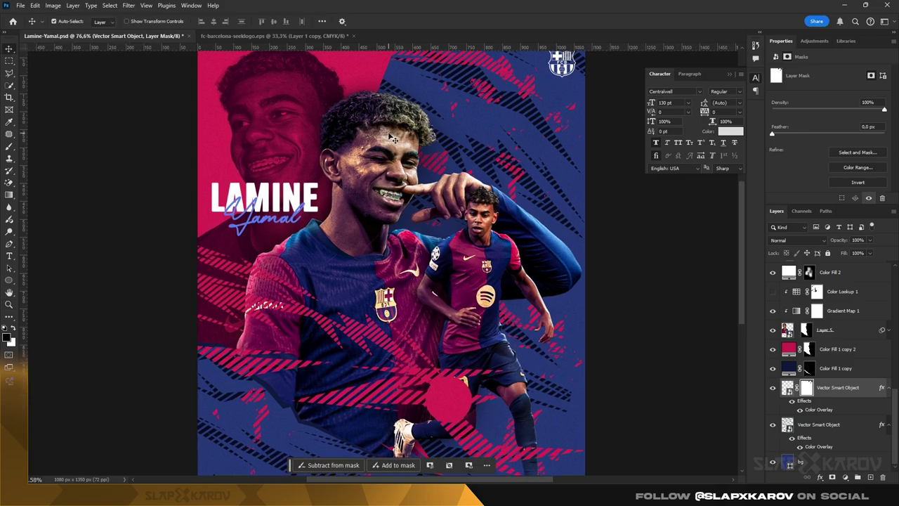
Locate the red background portrait on Layer 5 and copy its Gradient Map 1 adjustment
{"action": "left_click", "coordinate": [367, 126]}
{"action": "scroll", "coordinate": [857, 373], "scroll_direction": "down", "scroll_amount": 10}
{"action": "left_click", "coordinate": [779, 334]}
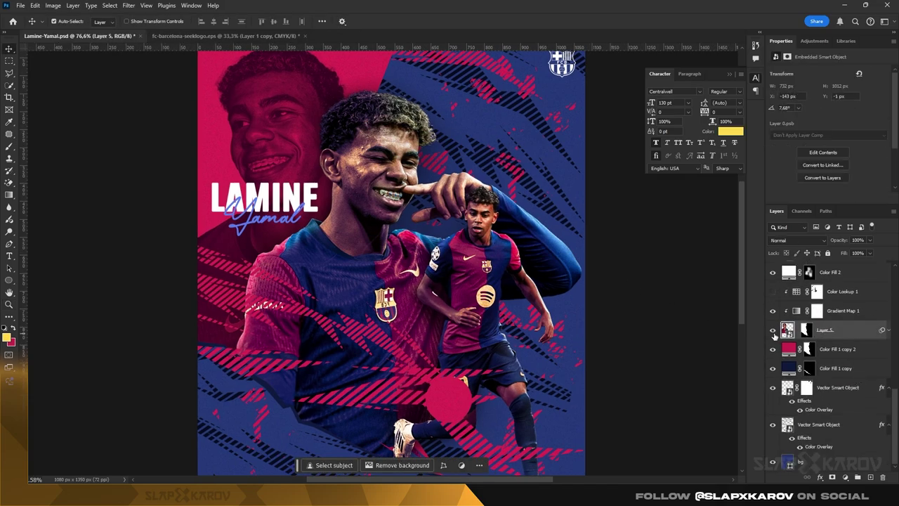
{"action": "left_click", "coordinate": [773, 329]}
{"action": "left_click", "coordinate": [773, 330]}
{"action": "left_click", "coordinate": [834, 313]}
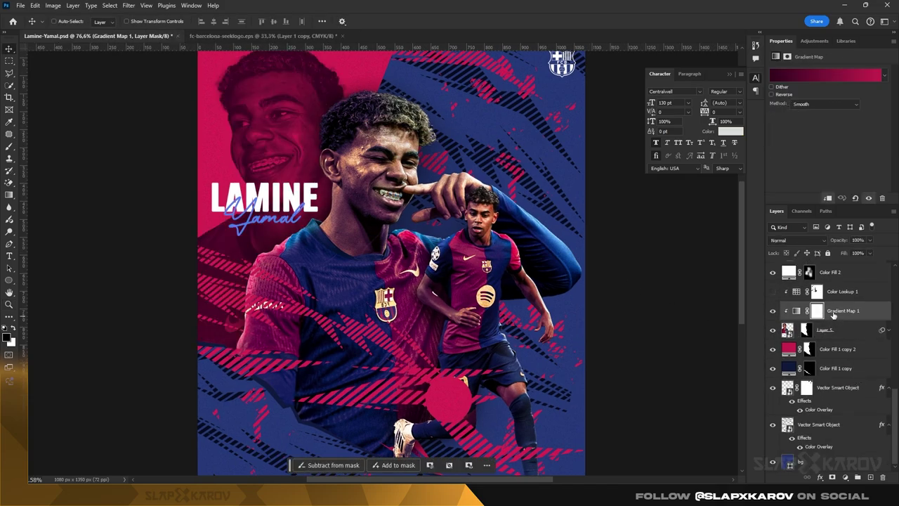
{"action": "scroll", "coordinate": [833, 330], "scroll_direction": "up", "scroll_amount": 5}
Hide the Color Lookup 1 copy adjustment on the large central player, Layer 4
{"action": "left_click", "coordinate": [829, 372]}
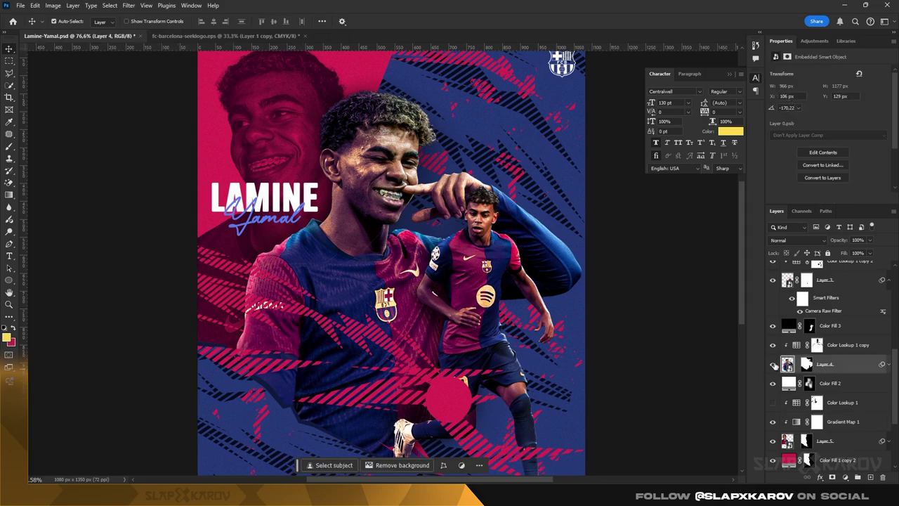
{"action": "left_click", "coordinate": [834, 349]}
{"action": "left_click", "coordinate": [773, 345]}
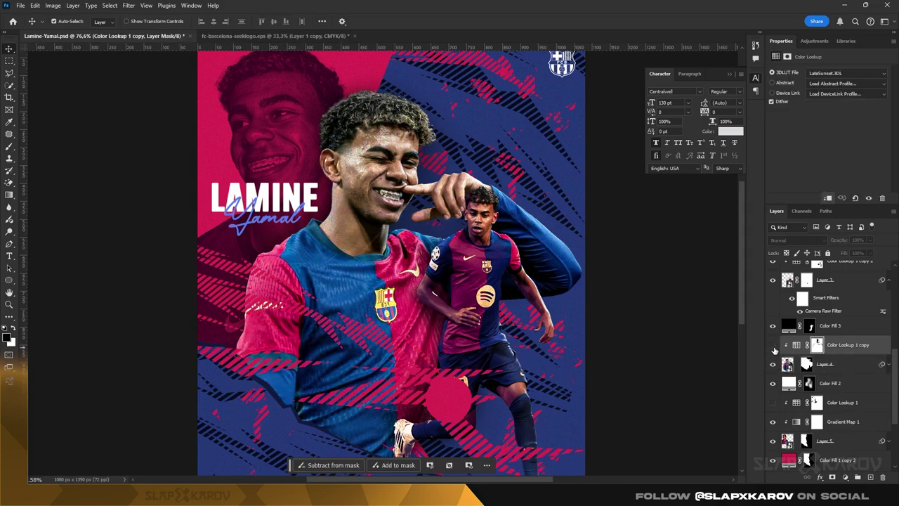
Paste the gradient map above Layer 4, clip it to the large central player and compare the result on and off
{"action": "left_click", "coordinate": [844, 365]}
{"action": "key", "text": "ctrl+v"}
{"action": "right_click", "coordinate": [838, 367]}
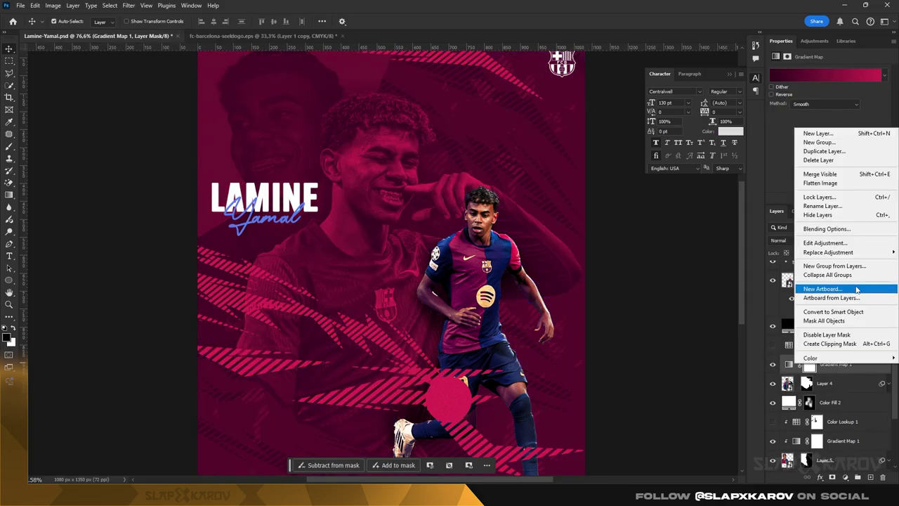
{"action": "left_click", "coordinate": [836, 348]}
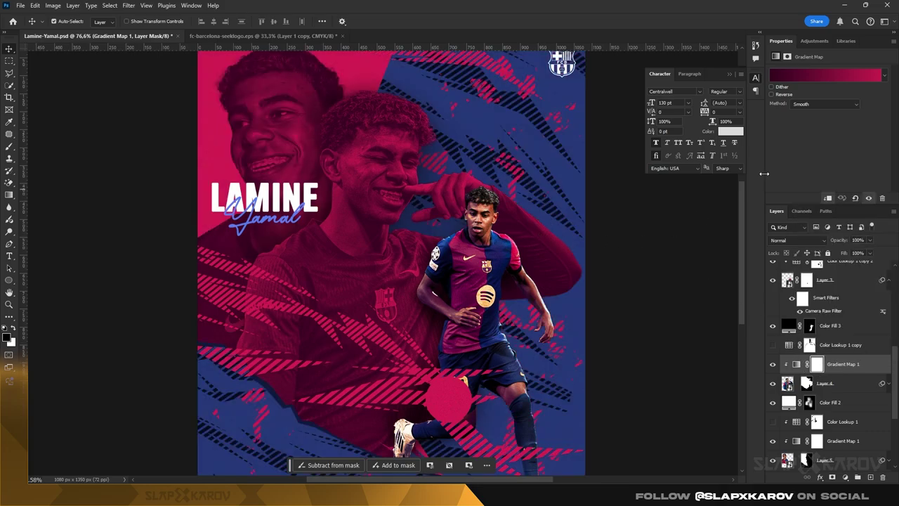
{"action": "left_click", "coordinate": [773, 364]}
{"action": "left_click", "coordinate": [772, 364]}
{"action": "key", "text": "z"}
{"action": "mouse_move", "coordinate": [412, 198]}
{"action": "left_mouse_down"}
{"action": "mouse_move", "coordinate": [396, 195]}
{"action": "mouse_move", "coordinate": [404, 197]}
{"action": "left_mouse_up"}
{"action": "left_click", "coordinate": [784, 79]}
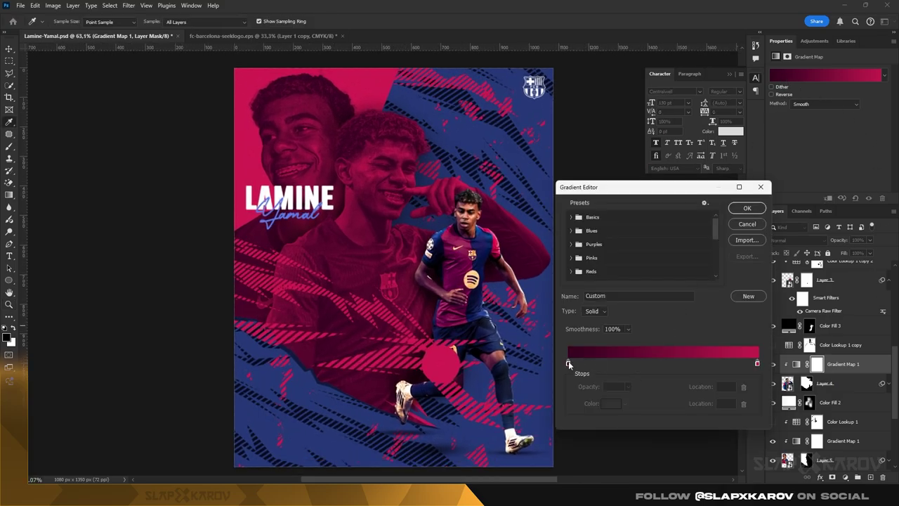
{"action": "left_click", "coordinate": [764, 207]}
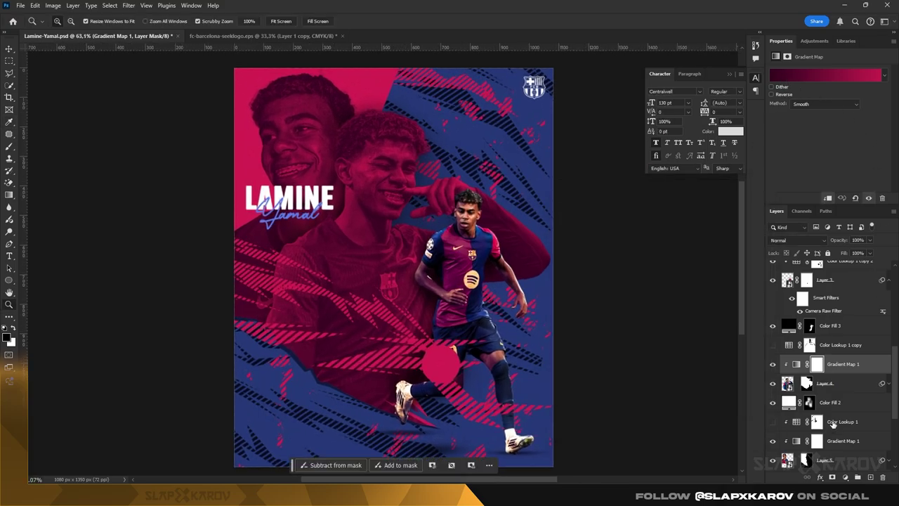
{"action": "left_click", "coordinate": [836, 424]}
{"action": "left_click", "coordinate": [7, 338]}
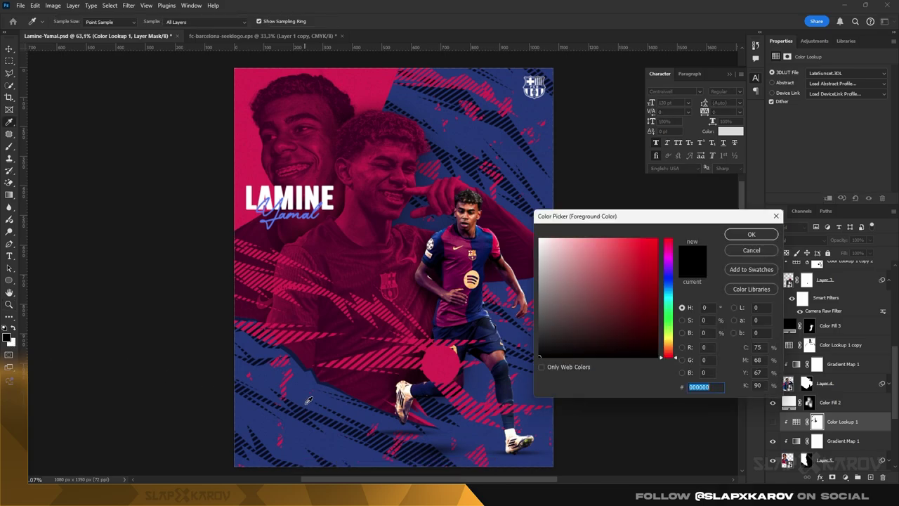
{"action": "type", "text": "ffffff"}
{"action": "left_click", "coordinate": [777, 216]}
Copy the hex colour code of the blue "bg" shape's fill
{"action": "scroll", "coordinate": [867, 398], "scroll_direction": "down", "scroll_amount": 5}
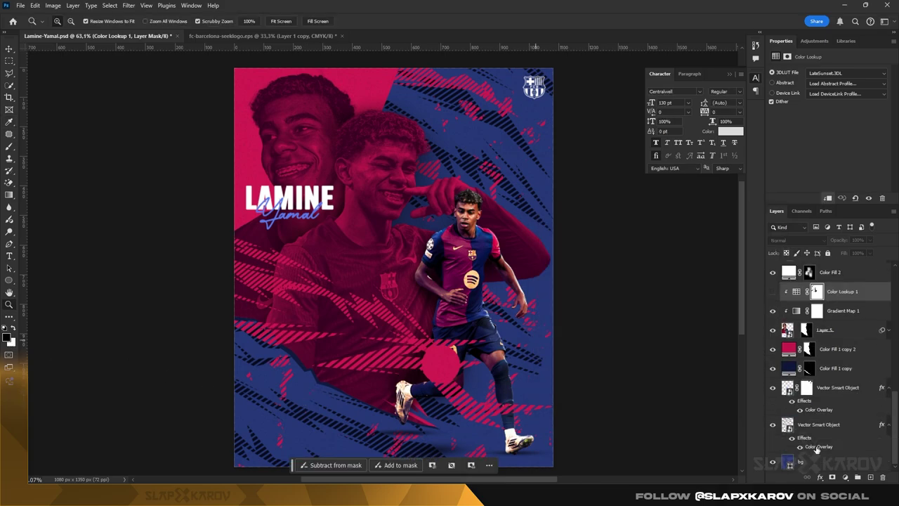
{"action": "double_click", "coordinate": [801, 464]}
{"action": "key", "text": "ctrl+c"}
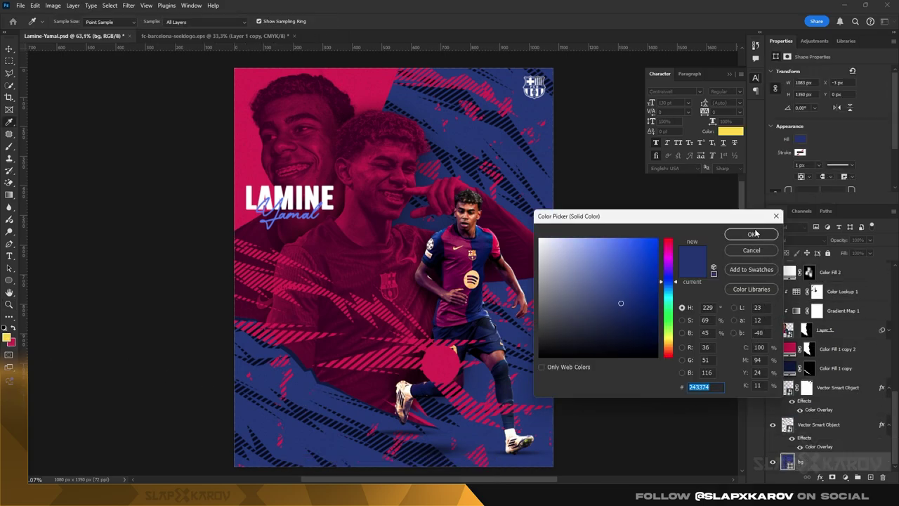
Try the colour 243374 on the dark stop of the gradient map clipped to the background portrait, Layer 5
{"action": "left_click", "coordinate": [753, 234]}
{"action": "scroll", "coordinate": [834, 328], "scroll_direction": "up", "scroll_amount": 7}
{"action": "key", "text": "v"}
{"action": "left_click", "coordinate": [377, 189]}
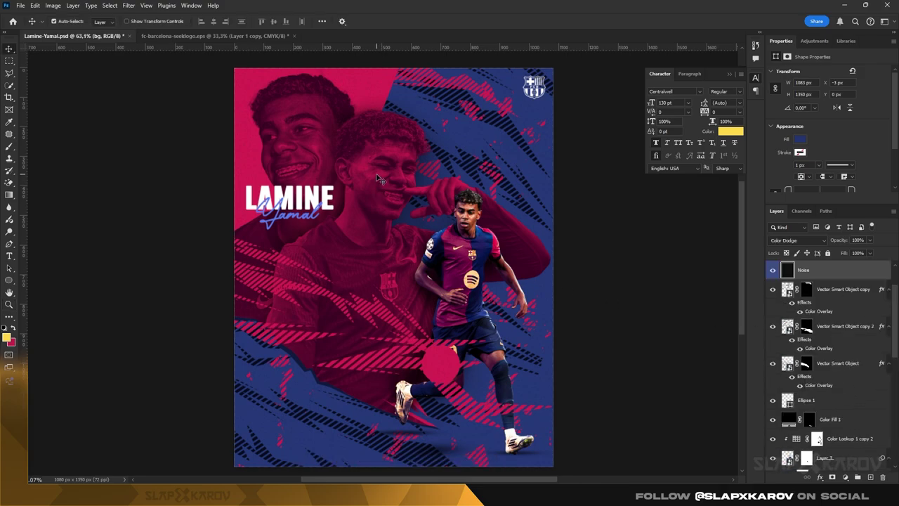
{"action": "scroll", "coordinate": [847, 354], "scroll_direction": "up", "scroll_amount": 2}
{"action": "scroll", "coordinate": [844, 355], "scroll_direction": "down", "scroll_amount": 6}
{"action": "scroll", "coordinate": [840, 350], "scroll_direction": "down", "scroll_amount": 3}
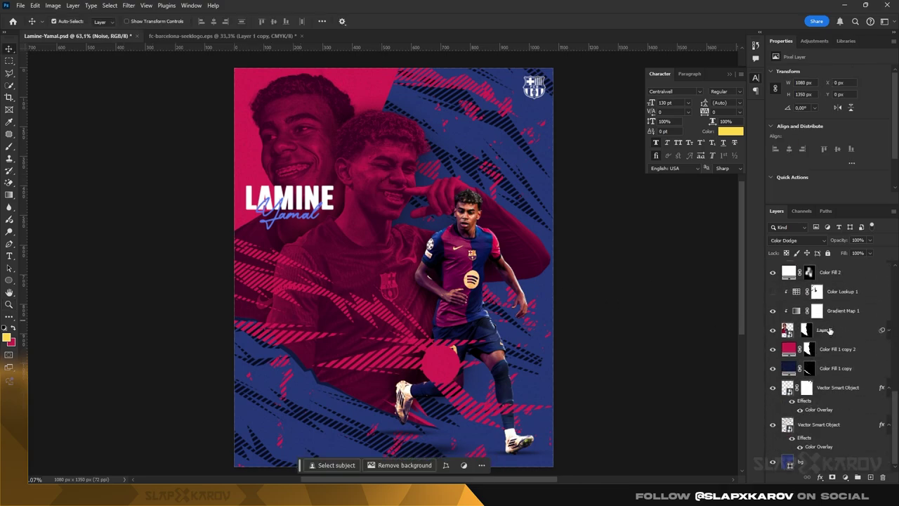
{"action": "left_click", "coordinate": [783, 314]}
{"action": "left_click", "coordinate": [796, 311]}
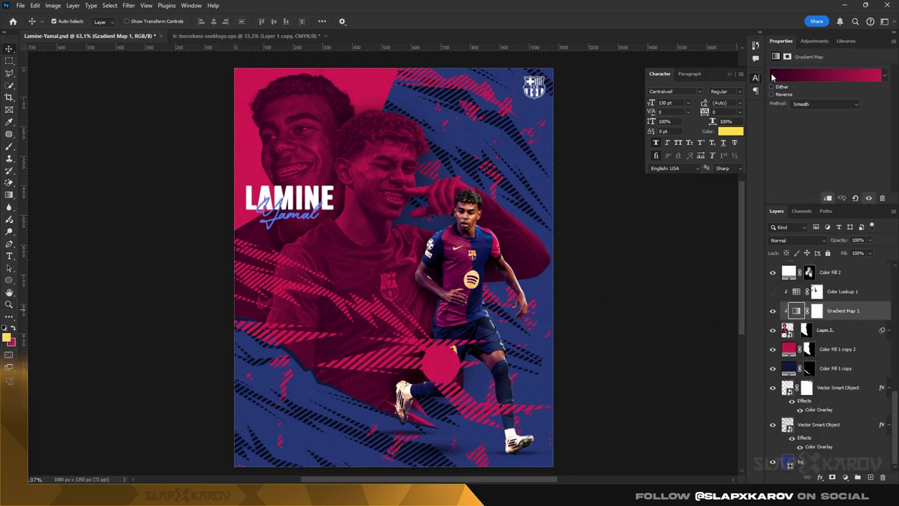
{"action": "left_click", "coordinate": [774, 75]}
{"action": "left_click", "coordinate": [569, 363]}
{"action": "left_click", "coordinate": [611, 403]}
{"action": "key", "text": "ctrl+v"}
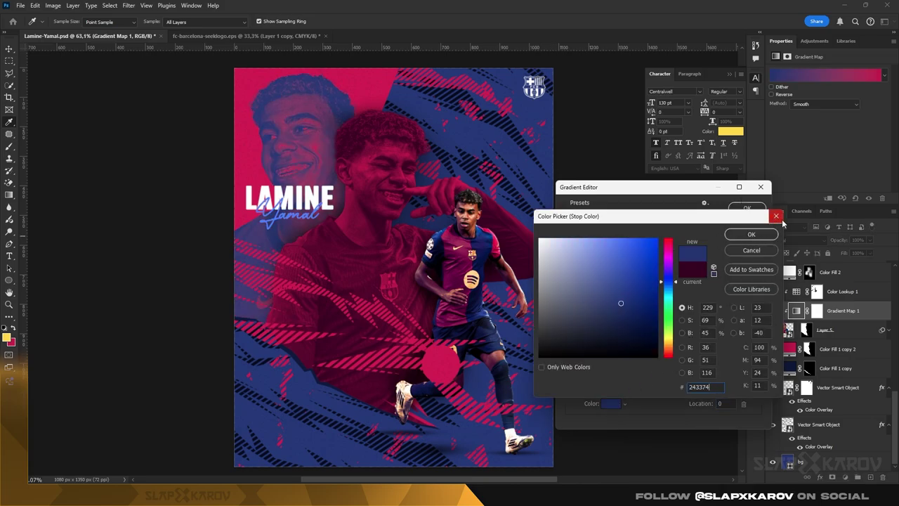
{"action": "left_click", "coordinate": [777, 217]}
{"action": "left_click", "coordinate": [760, 187]}
Try the colour 243374 on the dark stop of the gradient map clipped to the large central player, Layer 4
{"action": "scroll", "coordinate": [834, 365], "scroll_direction": "up", "scroll_amount": 4}
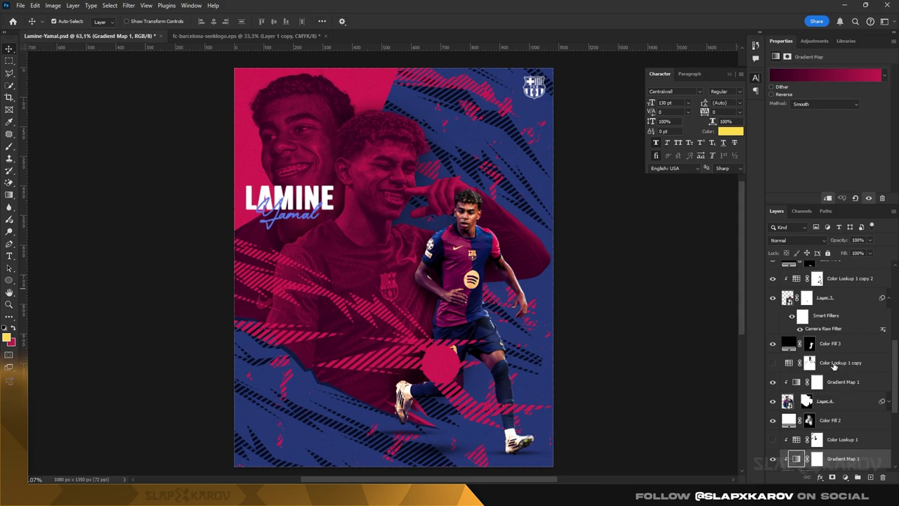
{"action": "scroll", "coordinate": [835, 366], "scroll_direction": "down", "scroll_amount": 2}
{"action": "left_click", "coordinate": [796, 345]}
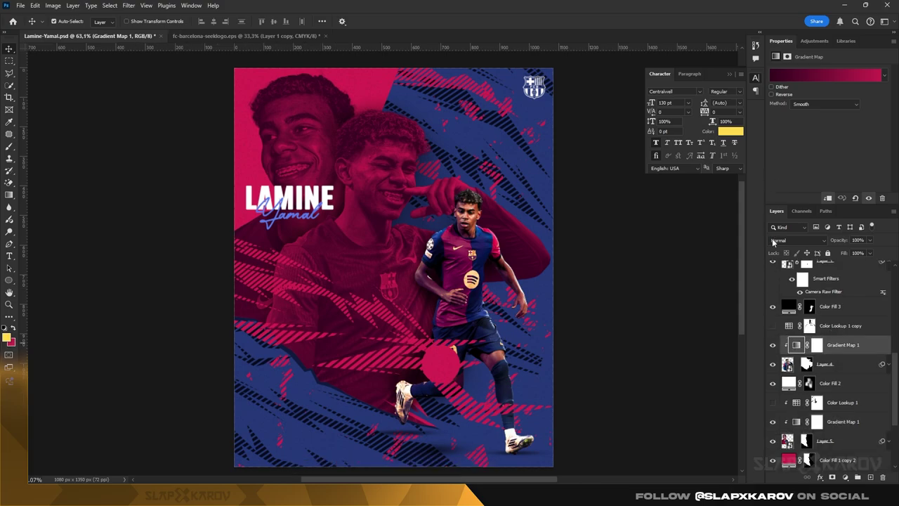
{"action": "left_click", "coordinate": [773, 79]}
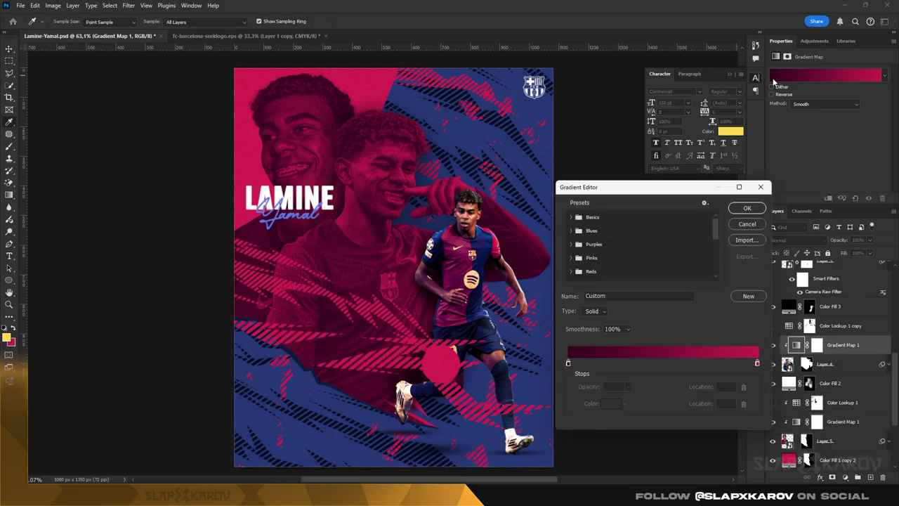
{"action": "left_click", "coordinate": [568, 364]}
{"action": "left_click", "coordinate": [611, 404]}
{"action": "key", "text": "ctrl+v"}
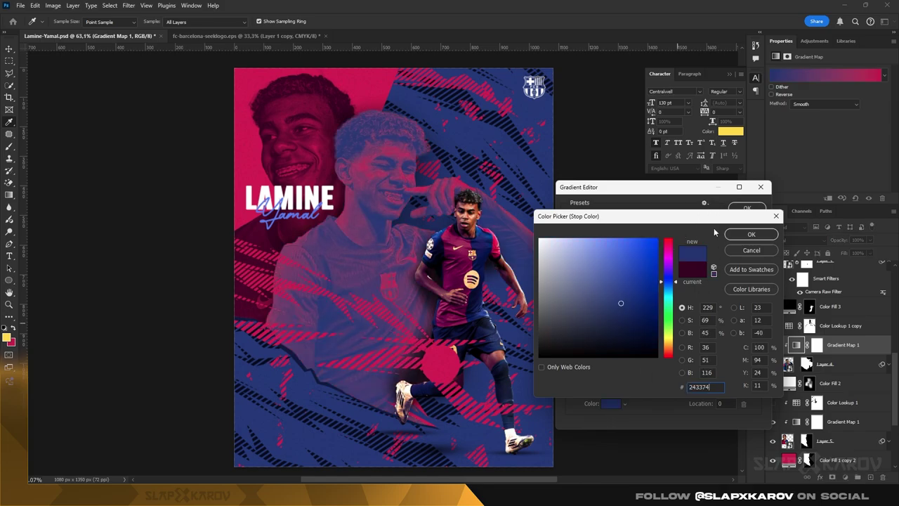
{"action": "left_click", "coordinate": [776, 216]}
Try the colour 243374 on the light stop of the central player's gradient map
{"action": "double_click", "coordinate": [757, 364]}
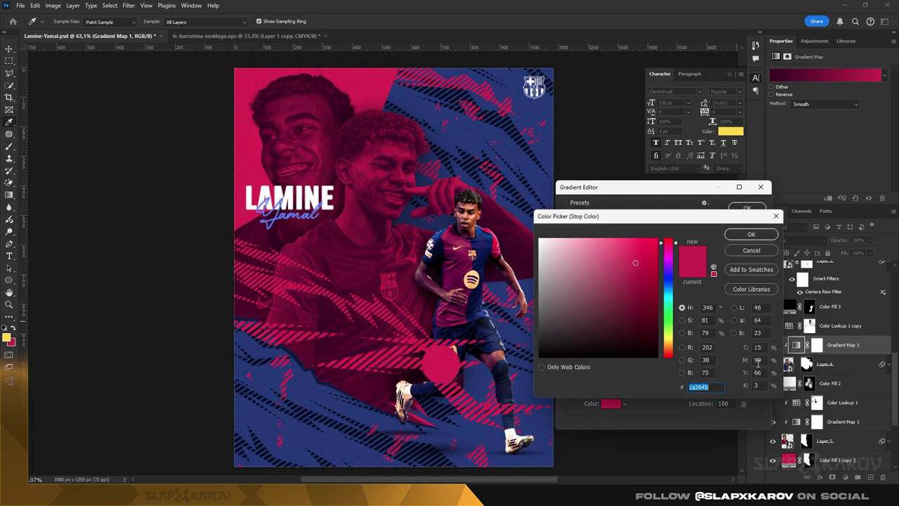
{"action": "key", "text": "ctrl+v"}
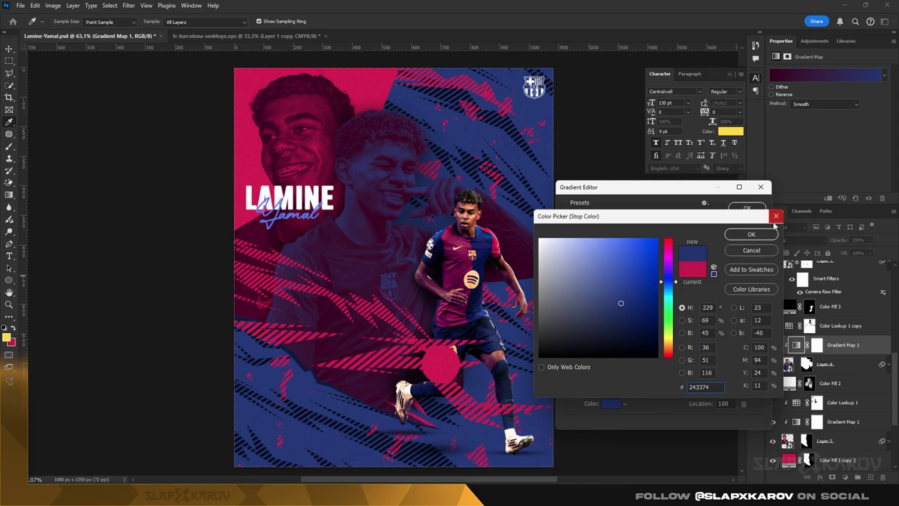
{"action": "left_click", "coordinate": [777, 216]}
{"action": "left_click", "coordinate": [760, 187]}
Set the dark stop of Layer 5's gradient map to 243374, after trying that colour on its light stop
{"action": "scroll", "coordinate": [819, 388], "scroll_direction": "down", "scroll_amount": 3}
{"action": "left_click", "coordinate": [796, 312]}
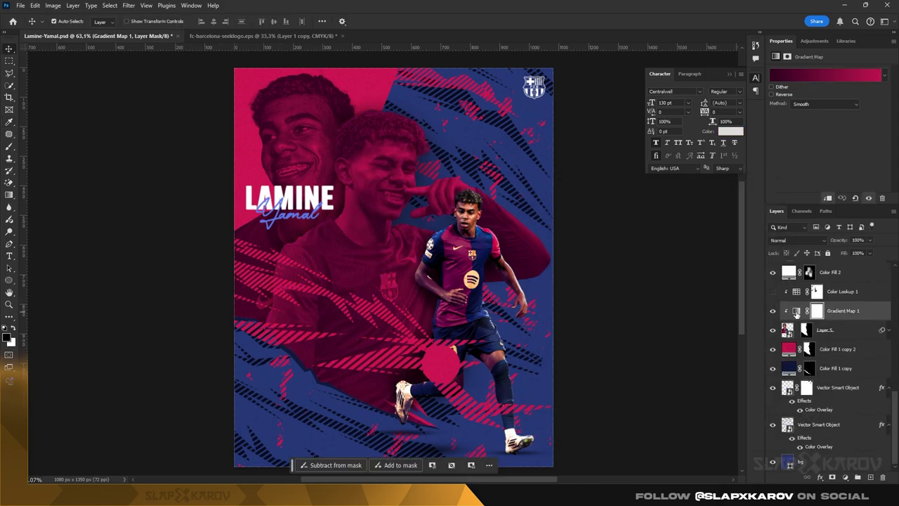
{"action": "left_click", "coordinate": [781, 79]}
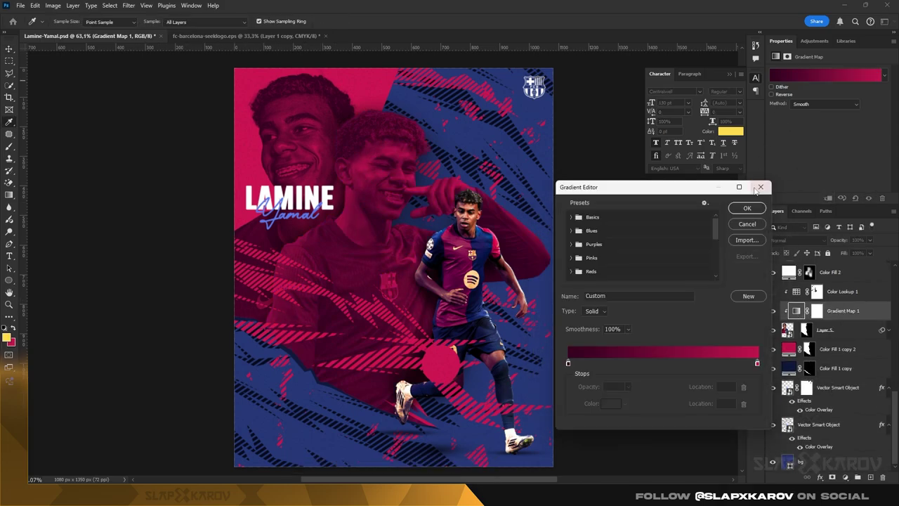
{"action": "left_click", "coordinate": [761, 364]}
{"action": "left_click", "coordinate": [617, 406]}
{"action": "key", "text": "ctrl+v"}
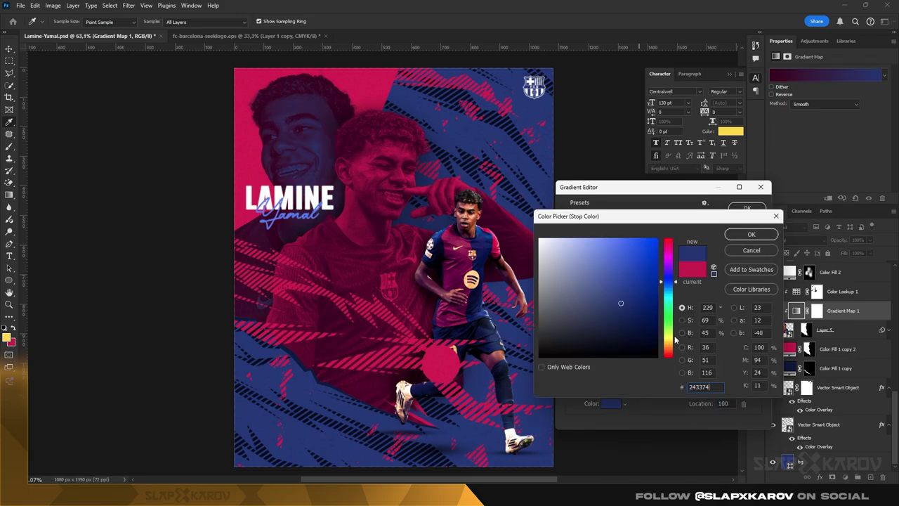
{"action": "left_click", "coordinate": [752, 235]}
{"action": "left_click", "coordinate": [569, 363]}
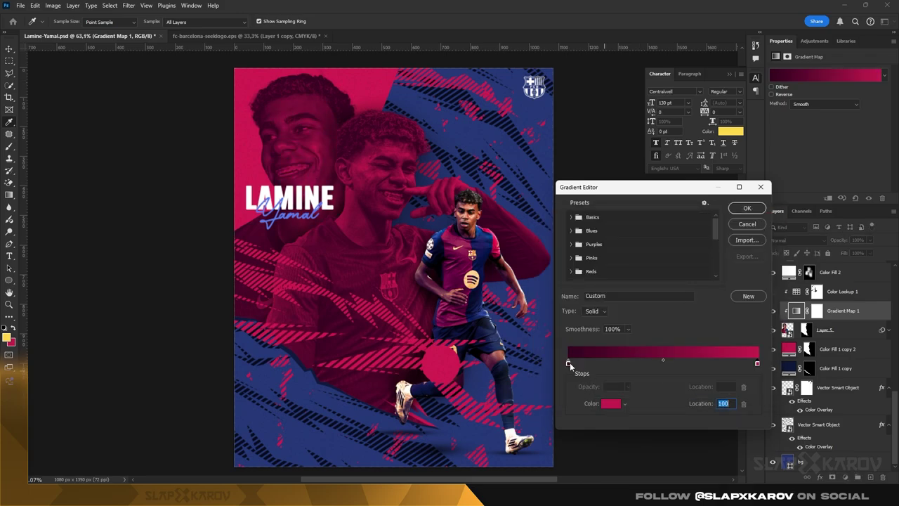
{"action": "left_click", "coordinate": [609, 405]}
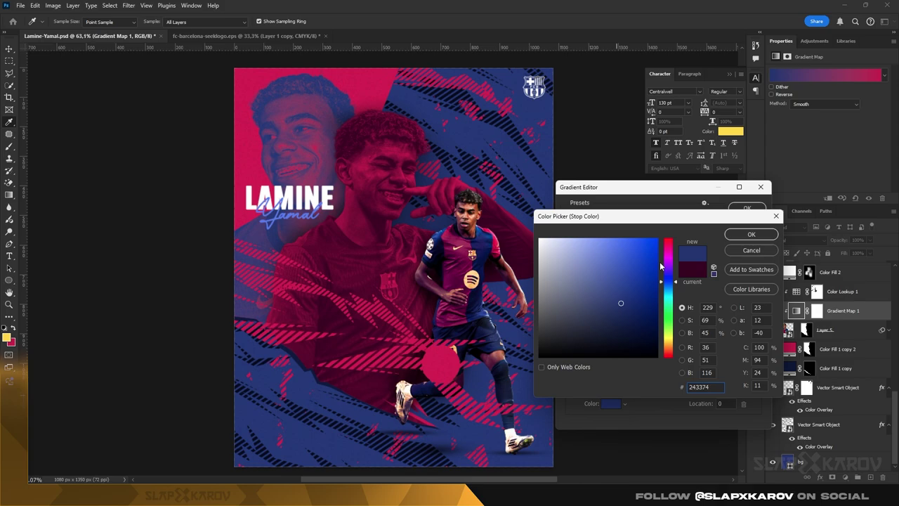
{"action": "left_click", "coordinate": [752, 235]}
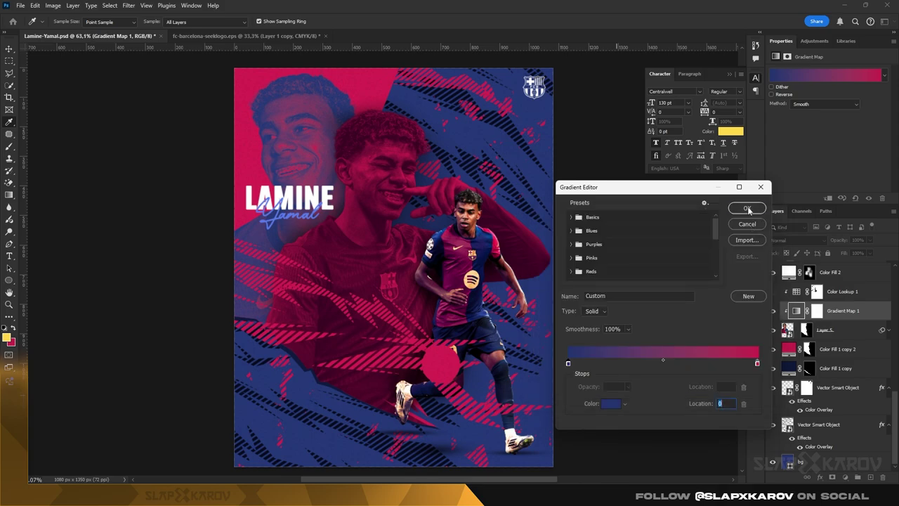
{"action": "left_click", "coordinate": [749, 208]}
Select the "Yamal" text layer, make crimson the foreground colour and copy its hex code ca264b
{"action": "key", "text": "z"}
{"action": "left_click", "coordinate": [306, 191]}
{"action": "left_click_drag", "start_coordinate": [306, 191], "coordinate": [316, 191]}
{"action": "key", "text": "v"}
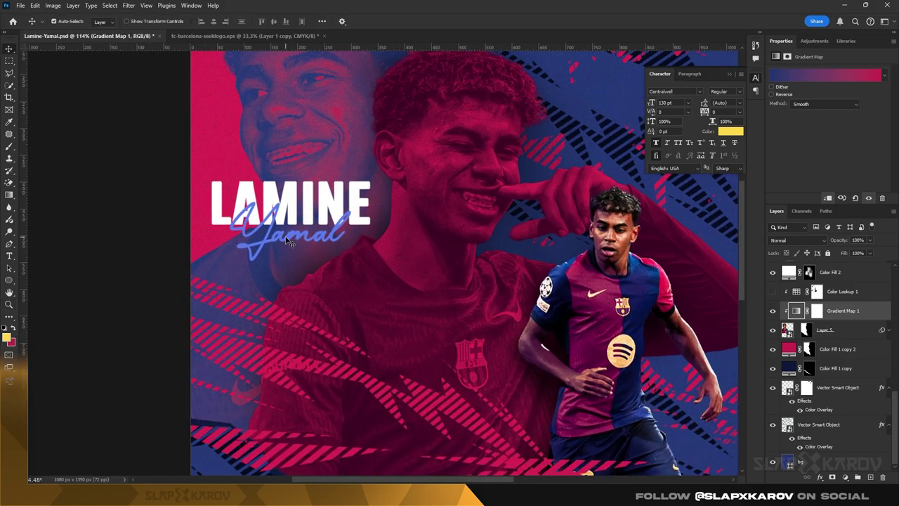
{"action": "left_click", "coordinate": [289, 241]}
{"action": "key", "text": "z"}
{"action": "left_click_drag", "start_coordinate": [451, 208], "coordinate": [413, 209]}
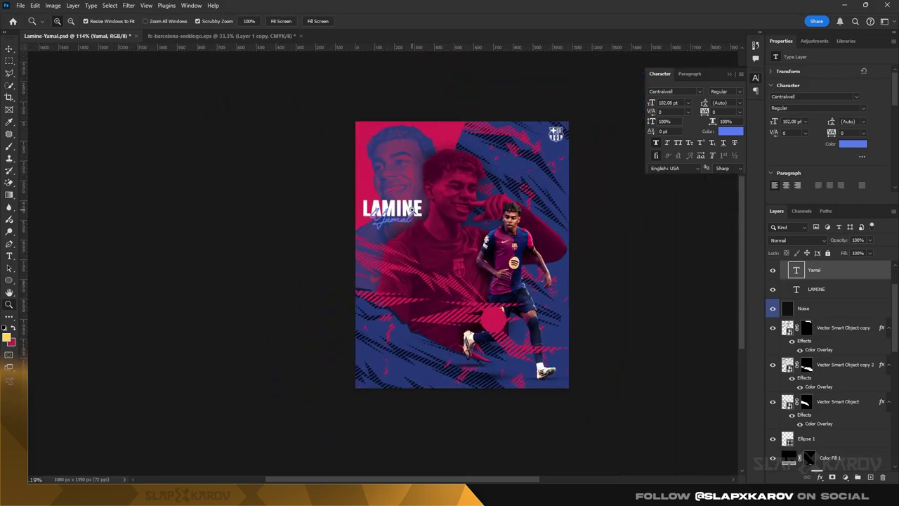
{"action": "left_click", "coordinate": [15, 328]}
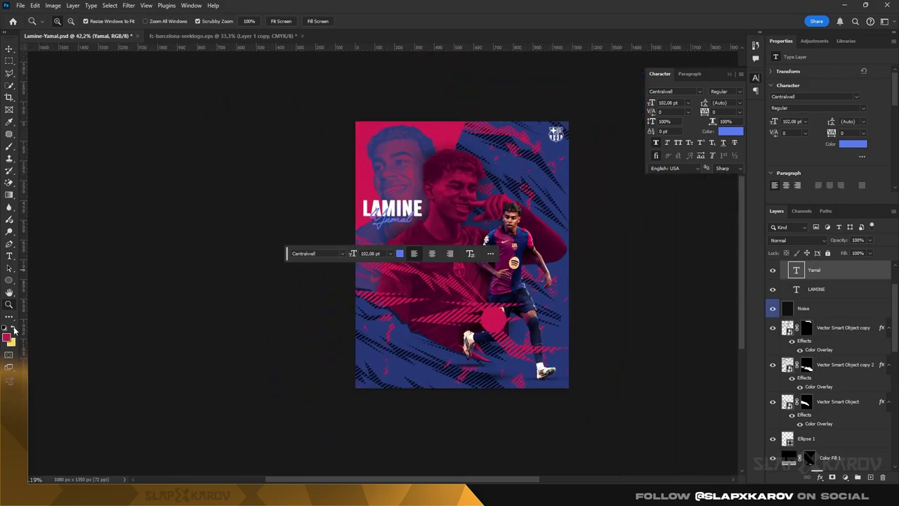
{"action": "left_click", "coordinate": [8, 338]}
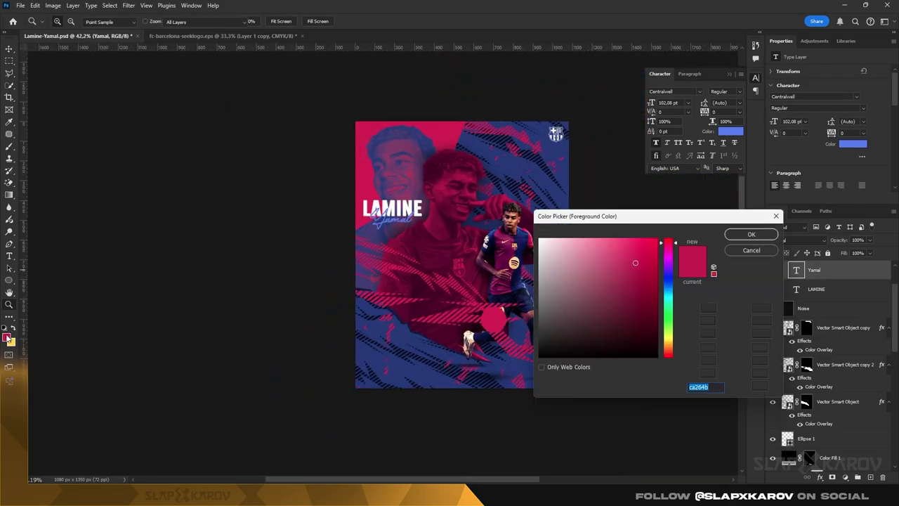
{"action": "left_click", "coordinate": [752, 235]}
Set the "Yamal" script text colour to ca264b
{"action": "left_click_drag", "start_coordinate": [400, 210], "coordinate": [700, 299]}
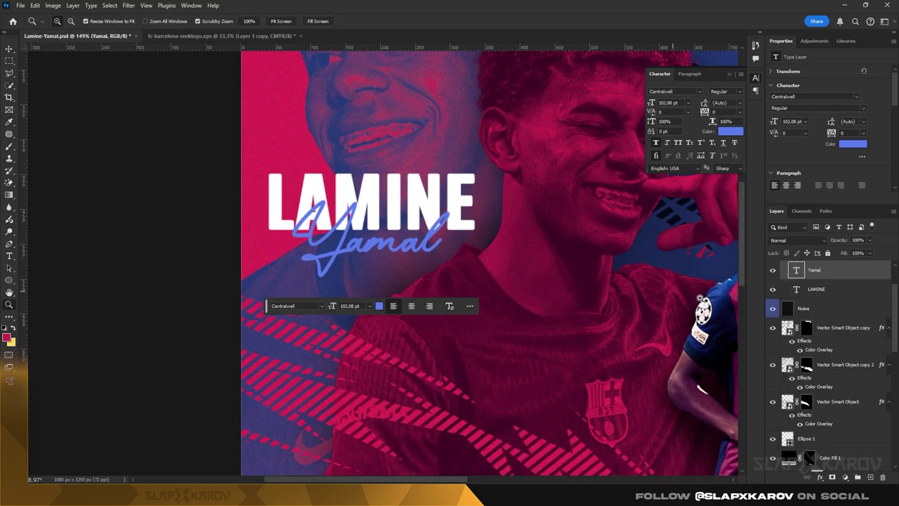
{"action": "double_click", "coordinate": [795, 273]}
{"action": "left_click", "coordinate": [374, 21]}
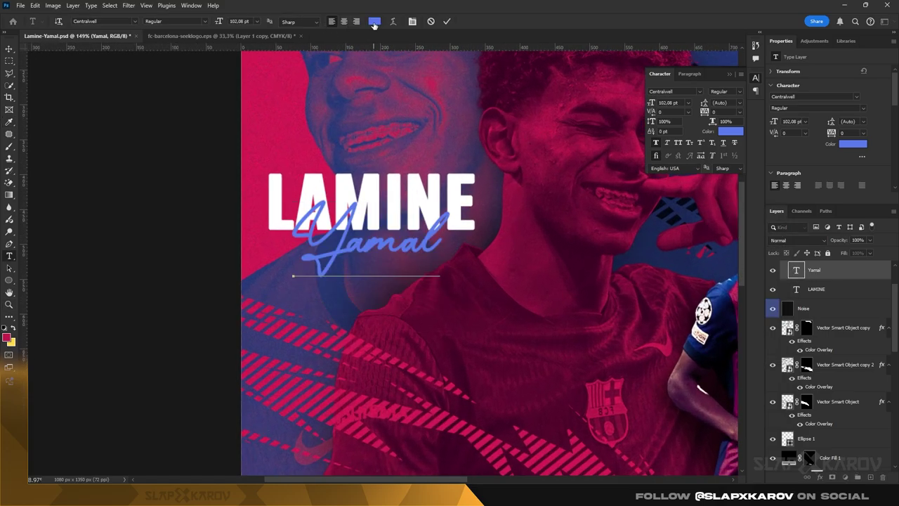
{"action": "left_click", "coordinate": [758, 239]}
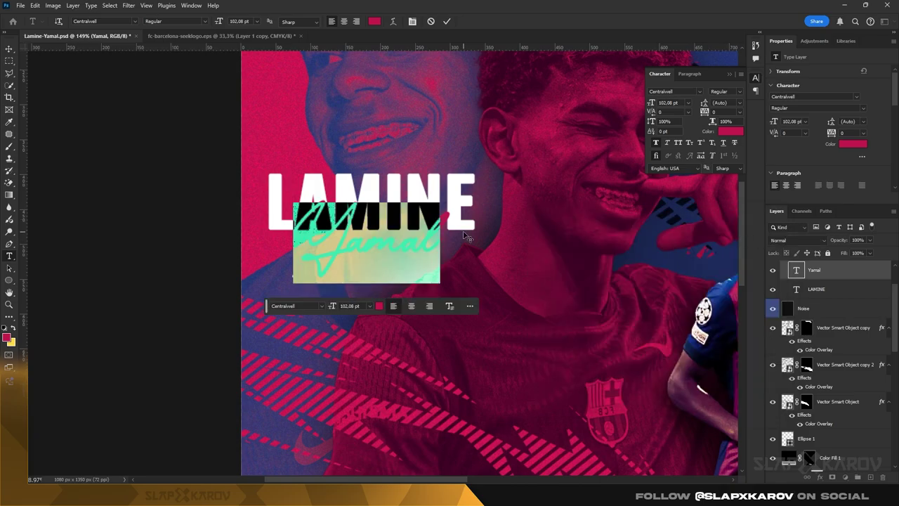
{"action": "left_click", "coordinate": [10, 49]}
Scale the "Yamal" text to about 82% and place it over the lower end of "LAMINE", near the final letters
{"action": "key", "text": "z"}
{"action": "mouse_move", "coordinate": [364, 180]}
{"action": "left_mouse_down"}
{"action": "mouse_move", "coordinate": [333, 173]}
{"action": "mouse_move", "coordinate": [370, 174]}
{"action": "left_mouse_up"}
{"action": "key", "text": "ctrl+t"}
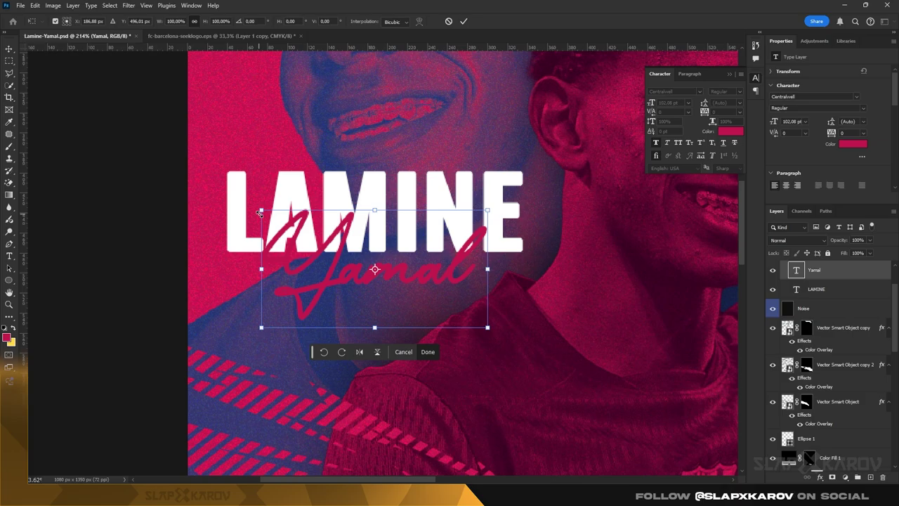
{"action": "left_click_drag", "start_coordinate": [257, 210], "coordinate": [281, 223]}
{"action": "left_click_drag", "start_coordinate": [339, 238], "coordinate": [391, 224]}
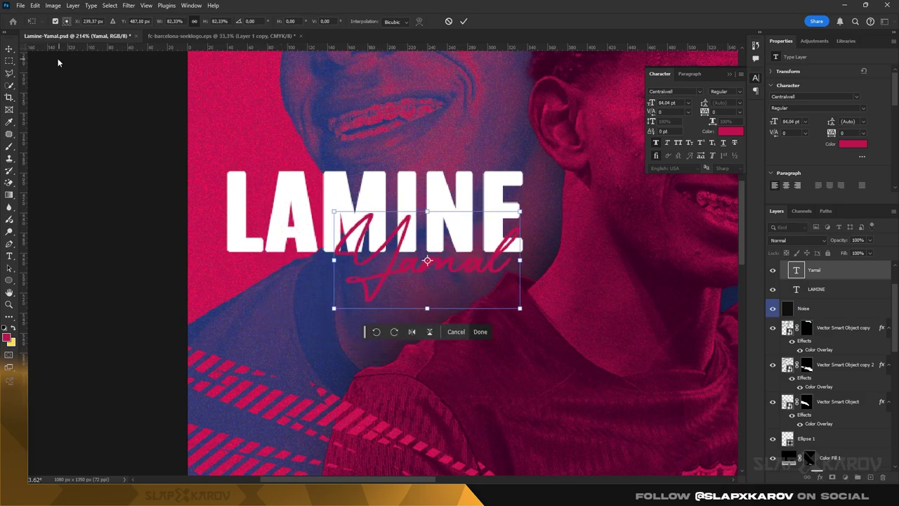
{"action": "key", "text": "Return"}
Add an Outer Glow layer style in near-black 0d0d0d to the "LAMINE" text
{"action": "left_click", "coordinate": [868, 289]}
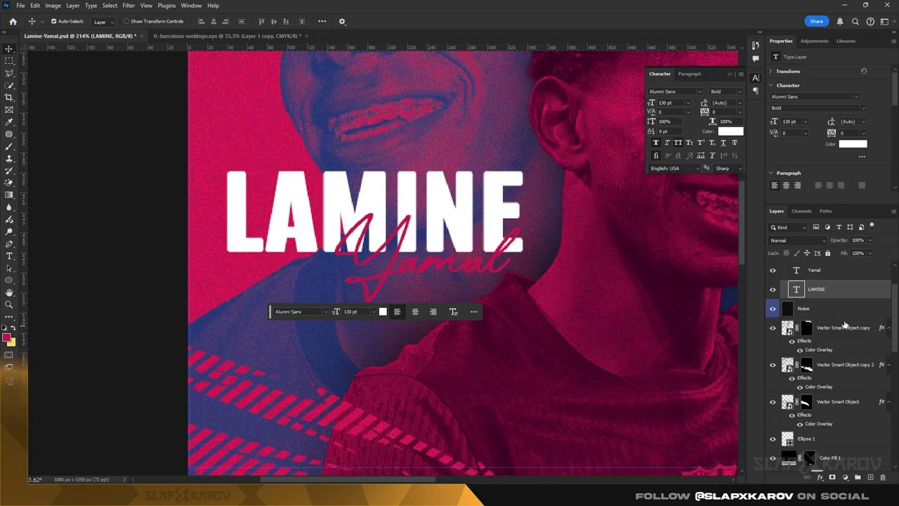
{"action": "double_click", "coordinate": [868, 290]}
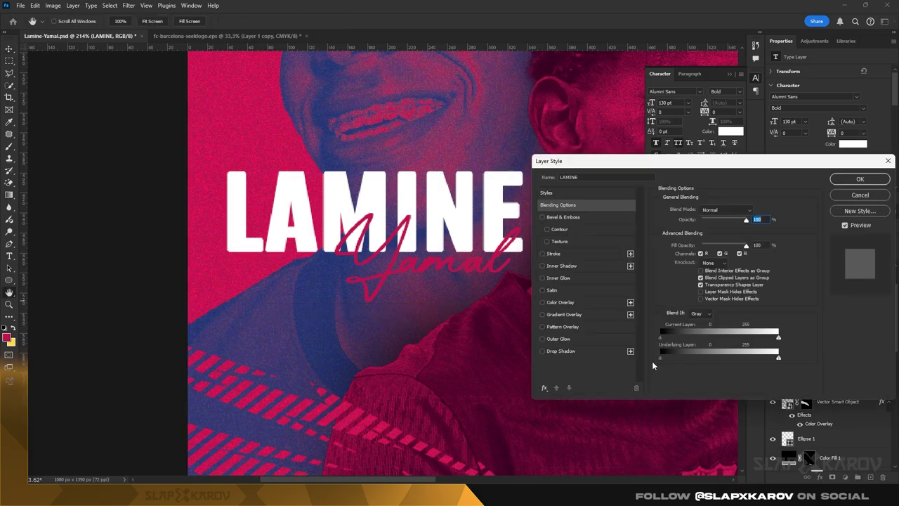
{"action": "left_click", "coordinate": [550, 339]}
{"action": "left_click", "coordinate": [685, 246]}
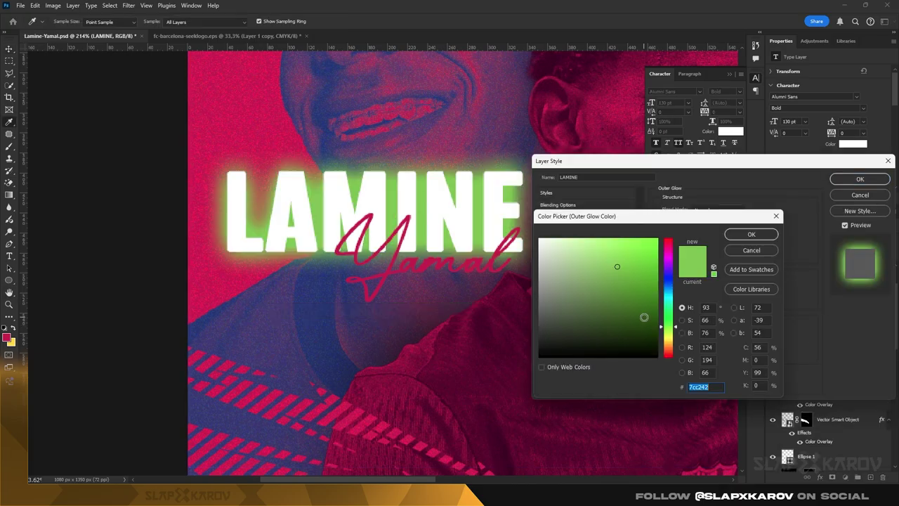
{"action": "left_click_drag", "start_coordinate": [642, 316], "coordinate": [540, 350]}
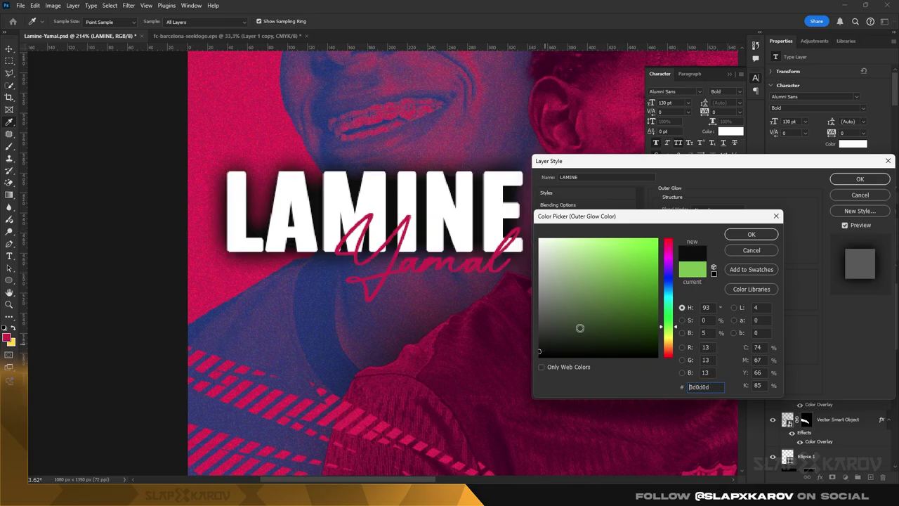
{"action": "left_click", "coordinate": [760, 237]}
Lower the "LAMINE" outer glow's opacity to about 44%, adjust its noise and size, and apply the layer style
{"action": "left_click_drag", "start_coordinate": [737, 221], "coordinate": [713, 220]}
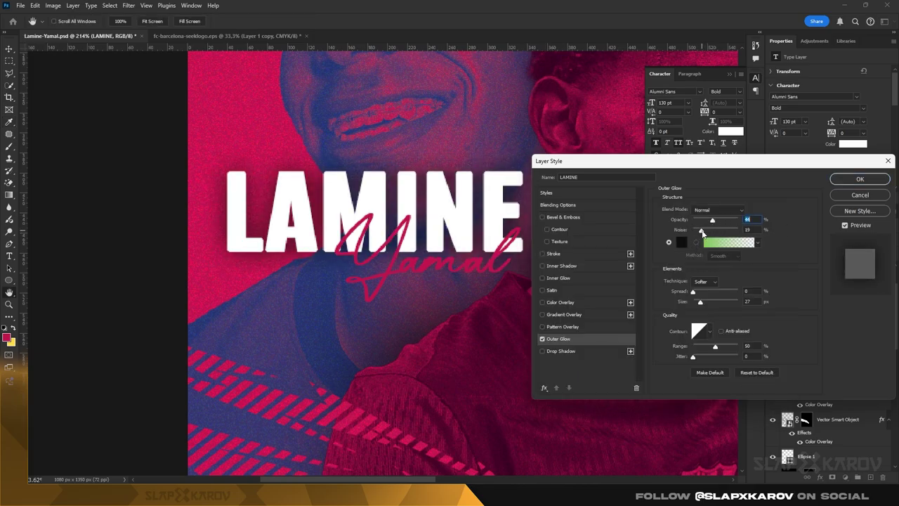
{"action": "left_click", "coordinate": [698, 232]}
{"action": "mouse_move", "coordinate": [701, 305]}
{"action": "left_mouse_down"}
{"action": "mouse_move", "coordinate": [698, 295]}
{"action": "mouse_move", "coordinate": [701, 305]}
{"action": "left_mouse_up"}
{"action": "left_click", "coordinate": [700, 305]}
{"action": "left_click", "coordinate": [858, 180]}
Compare the poster with the central player's gradient map on and off, and leave that adjustment hidden
{"action": "key", "text": "z"}
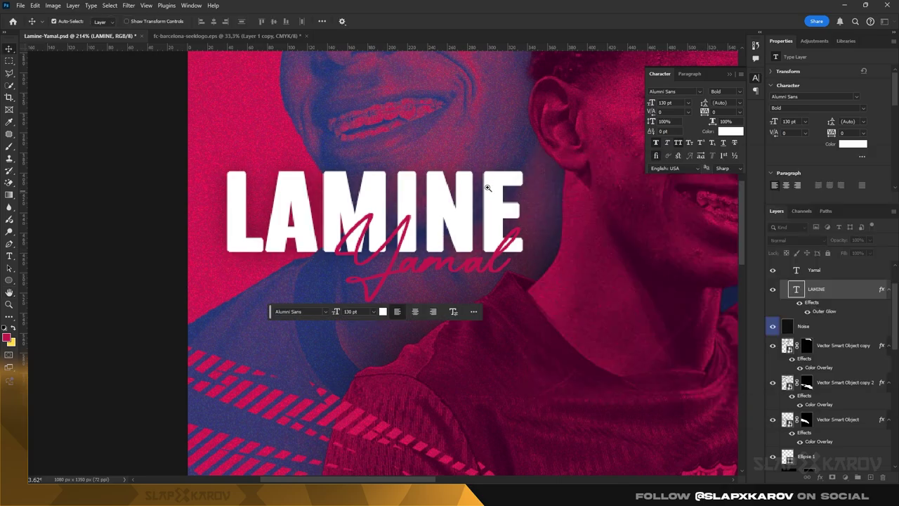
{"action": "left_click_drag", "start_coordinate": [490, 190], "coordinate": [423, 177]}
{"action": "left_click_drag", "start_coordinate": [478, 165], "coordinate": [454, 160]}
{"action": "left_click_drag", "start_coordinate": [555, 155], "coordinate": [584, 146]}
{"action": "mouse_move", "coordinate": [520, 163]}
{"action": "left_mouse_down"}
{"action": "mouse_move", "coordinate": [541, 173]}
{"action": "mouse_move", "coordinate": [533, 172]}
{"action": "left_mouse_up"}
{"action": "key", "text": "v"}
{"action": "left_click", "coordinate": [536, 180]}
{"action": "scroll", "coordinate": [837, 358], "scroll_direction": "down", "scroll_amount": 5}
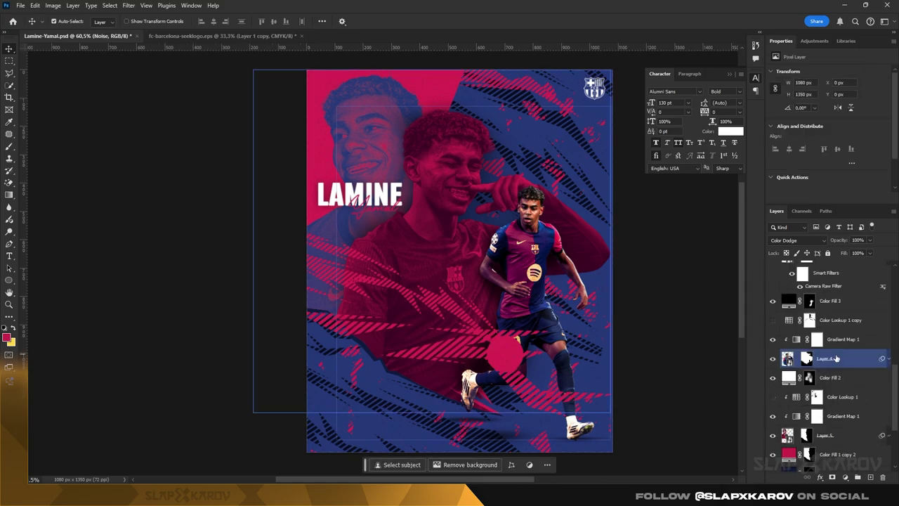
{"action": "left_click", "coordinate": [817, 340]}
{"action": "left_click", "coordinate": [773, 339]}
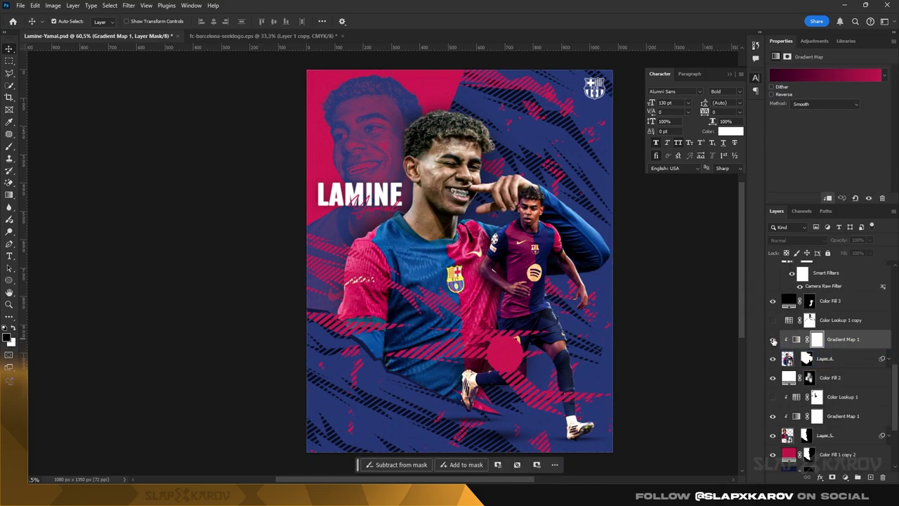
{"action": "left_click", "coordinate": [773, 339]}
{"action": "left_click", "coordinate": [773, 339]}
Show the Color Lookup 1 copy adjustment and move it directly above Layer 4, clipped to the large central player
{"action": "left_click", "coordinate": [830, 362]}
{"action": "left_click", "coordinate": [814, 321]}
{"action": "left_click", "coordinate": [773, 324]}
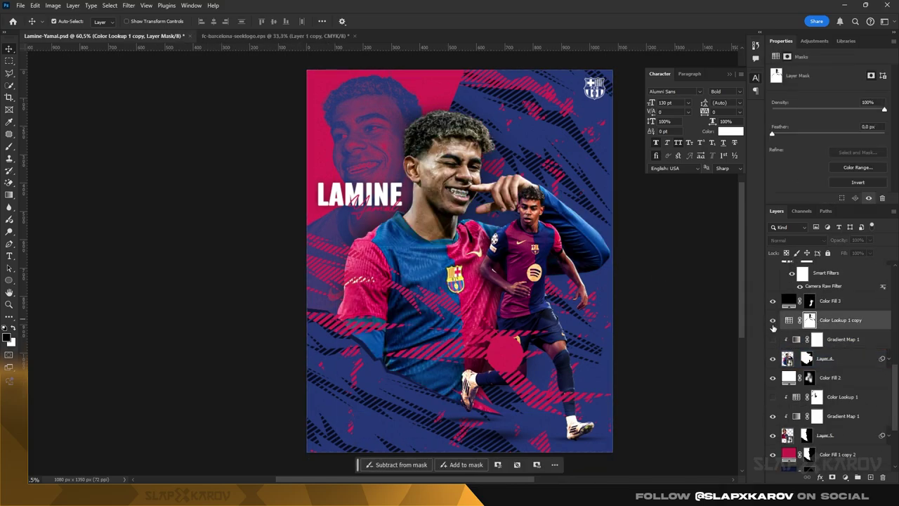
{"action": "left_click", "coordinate": [773, 323]}
{"action": "left_click", "coordinate": [774, 323]}
{"action": "left_click_drag", "start_coordinate": [851, 322], "coordinate": [864, 348]}
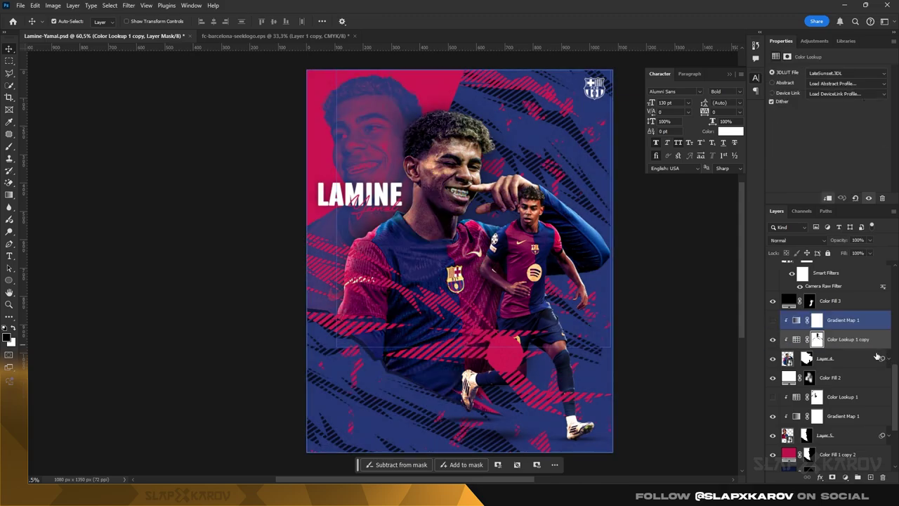
Compare the Color Lookup 1 copy adjustment on and off, keep its blend mode at Normal, and hide it
{"action": "left_click", "coordinate": [773, 340]}
{"action": "left_click", "coordinate": [773, 339]}
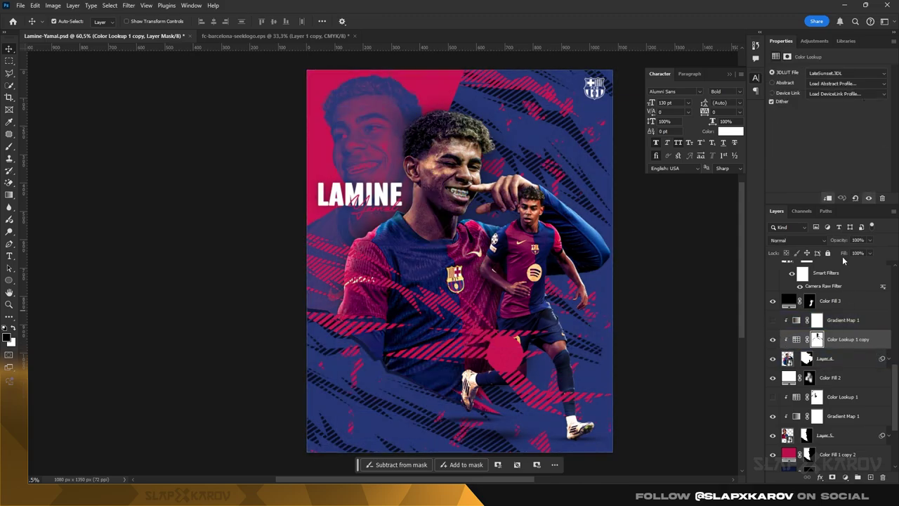
{"action": "left_click", "coordinate": [798, 240]}
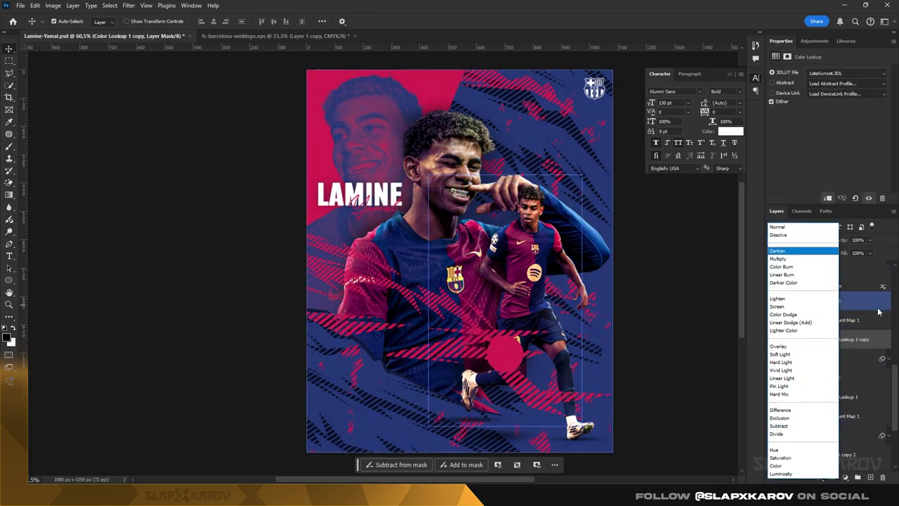
{"action": "left_click", "coordinate": [779, 227]}
{"action": "left_click", "coordinate": [773, 340]}
{"action": "left_click", "coordinate": [788, 358]}
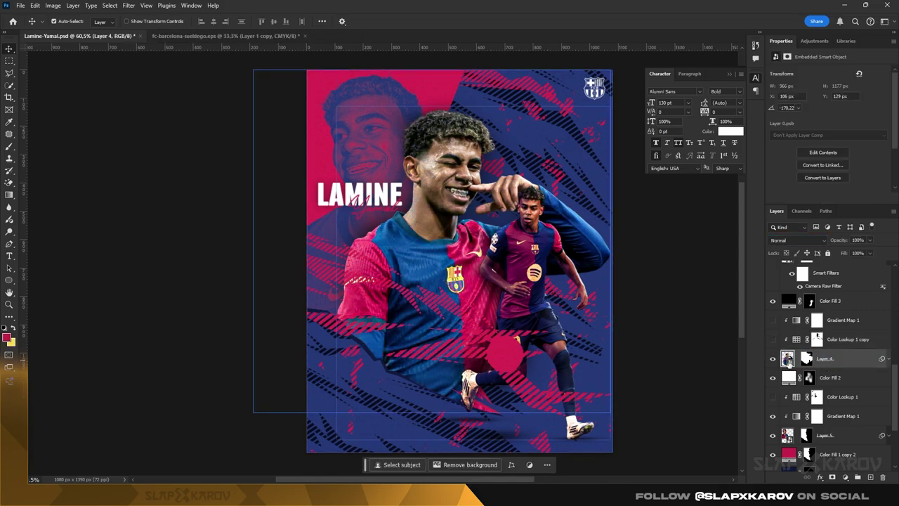
{"action": "left_click", "coordinate": [788, 359], "text": "ctrl"}
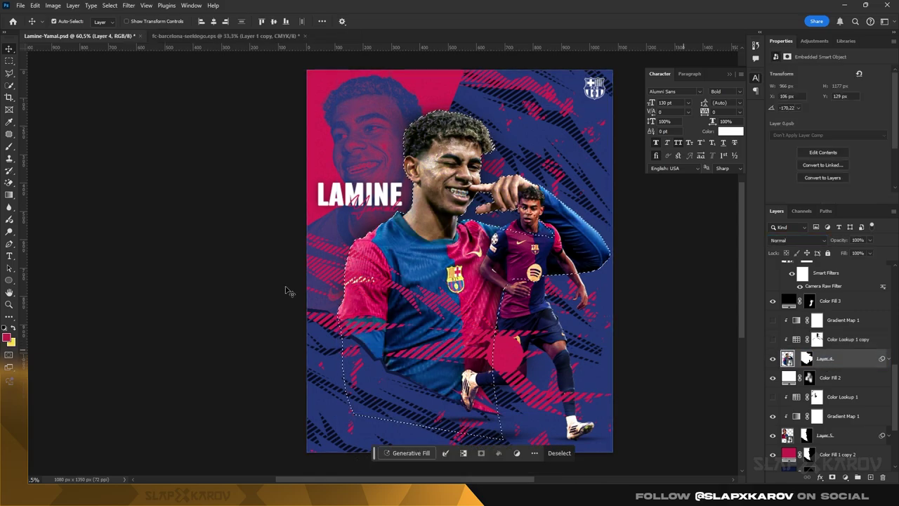
{"action": "left_click", "coordinate": [10, 62]}
{"action": "left_click", "coordinate": [106, 124]}
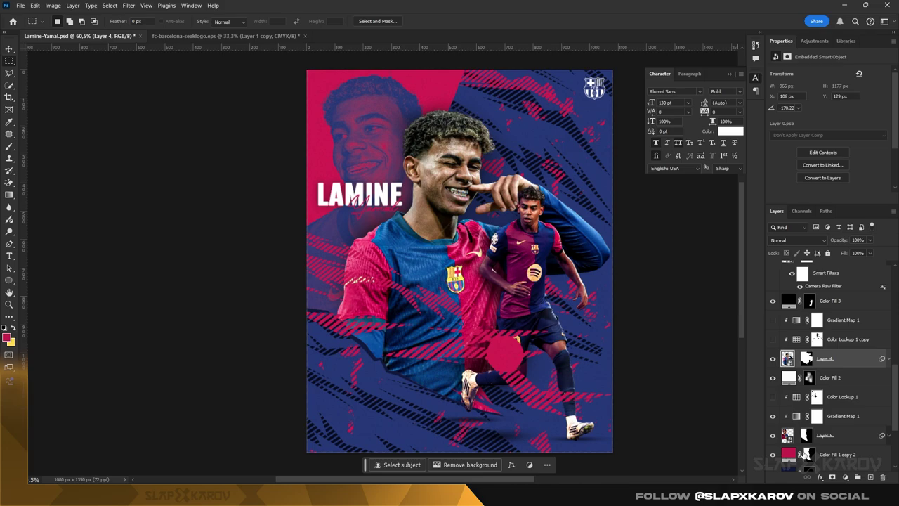
{"action": "left_click", "coordinate": [846, 478]}
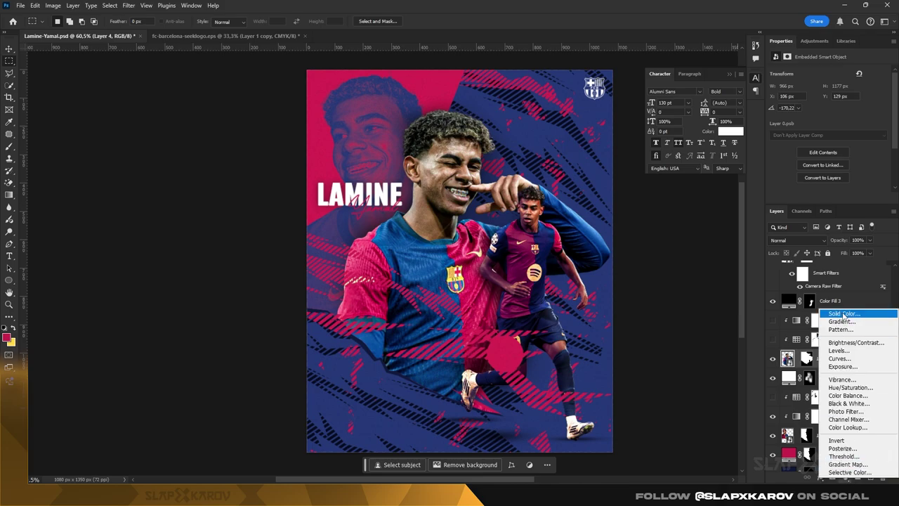
{"action": "left_click", "coordinate": [806, 356]}
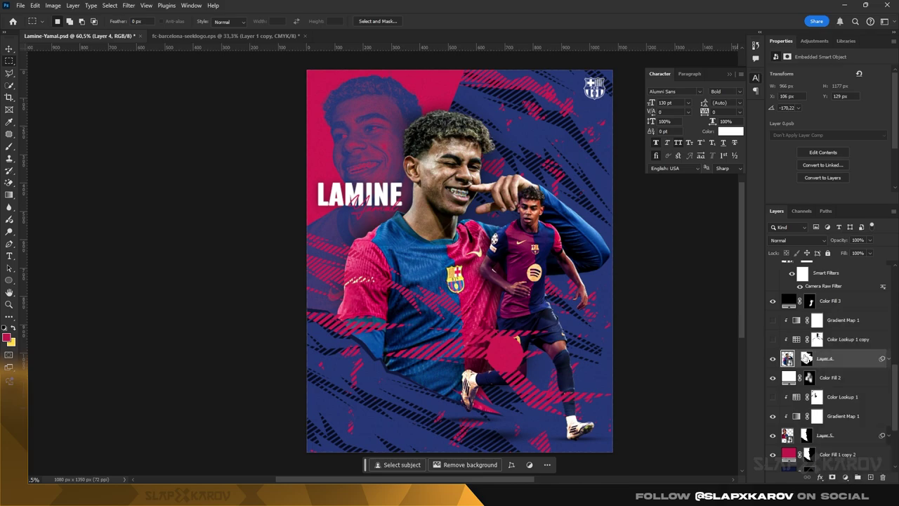
{"action": "left_click", "coordinate": [846, 479]}
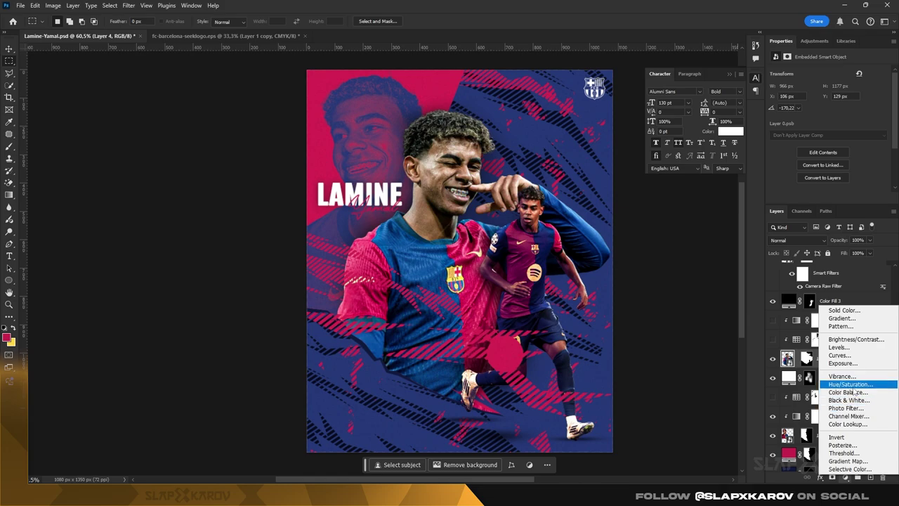
{"action": "left_click", "coordinate": [786, 359]}
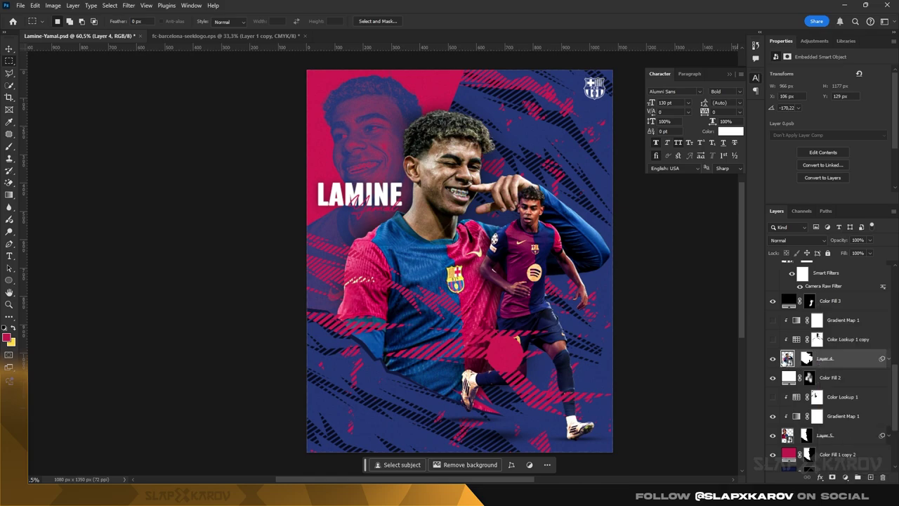
Reopen the Camera Raw filter on Layer 4 and set Contrast to +29 and Blacks to +11
{"action": "left_click", "coordinate": [889, 359]}
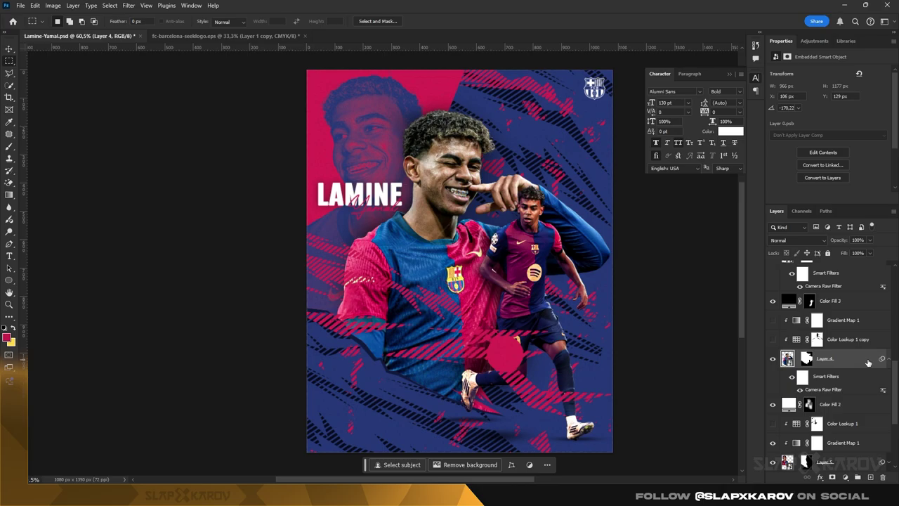
{"action": "double_click", "coordinate": [825, 391]}
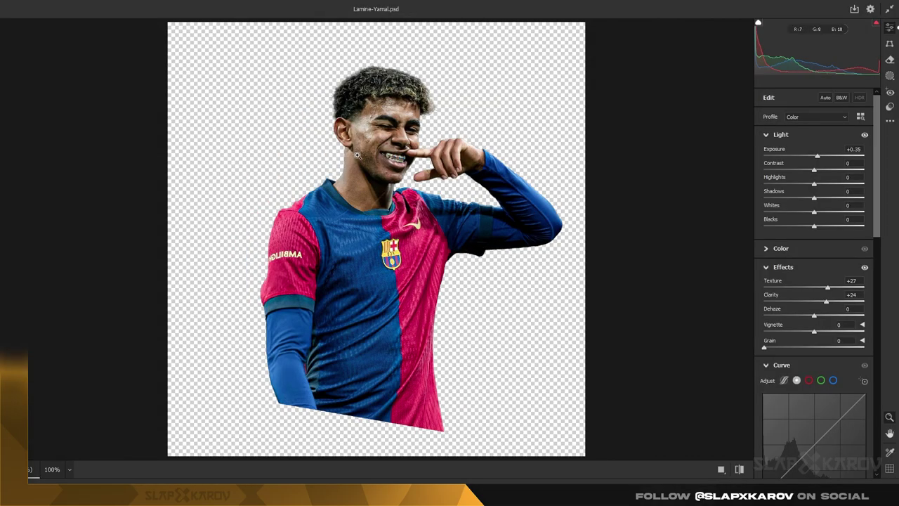
{"action": "scroll", "coordinate": [358, 155], "scroll_direction": "up", "scroll_amount": 2}
{"action": "scroll", "coordinate": [372, 151], "scroll_direction": "up", "scroll_amount": 5}
{"action": "scroll", "coordinate": [374, 149], "scroll_direction": "down", "scroll_amount": 3}
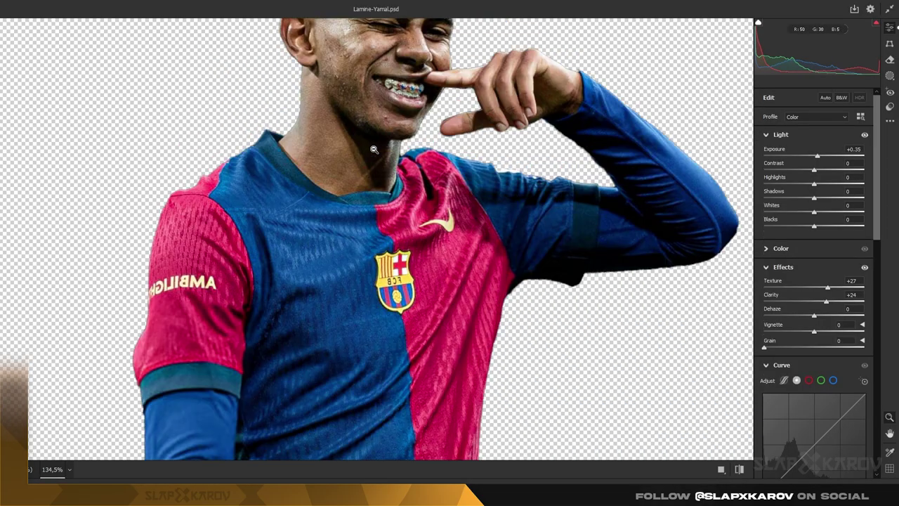
{"action": "scroll", "coordinate": [382, 226], "scroll_direction": "down", "scroll_amount": 3}
{"action": "scroll", "coordinate": [382, 226], "scroll_direction": "up", "scroll_amount": 5}
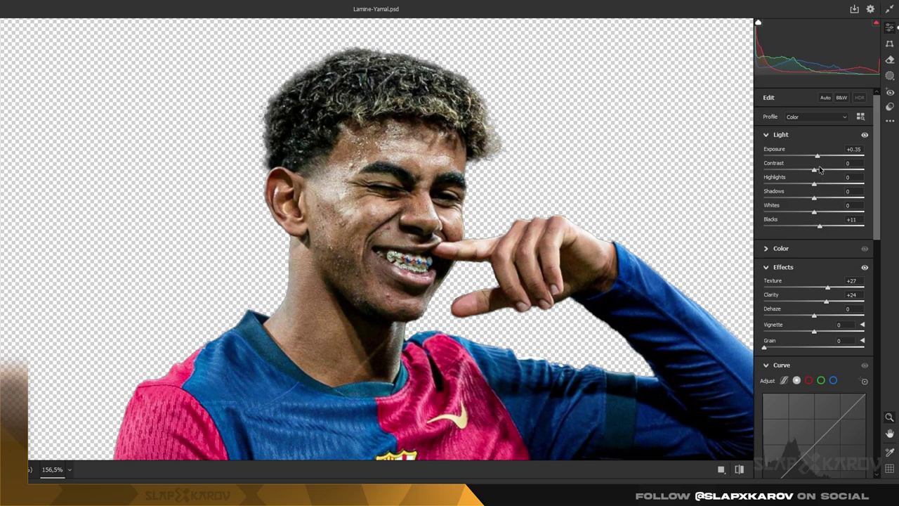
{"action": "left_click_drag", "start_coordinate": [815, 172], "coordinate": [834, 177]}
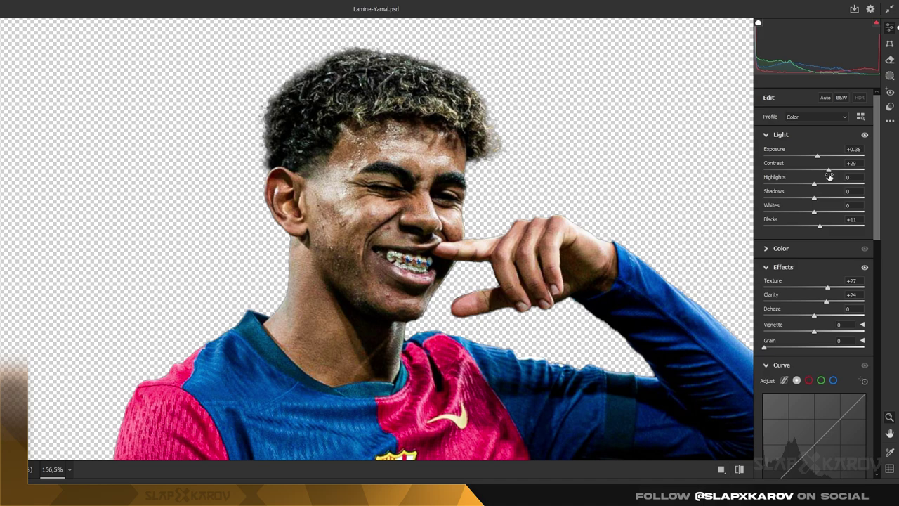
Set the Camera Raw color grading Blending to 61 and Balance to +100 for the large central player
{"action": "scroll", "coordinate": [830, 232], "scroll_direction": "down", "scroll_amount": 2}
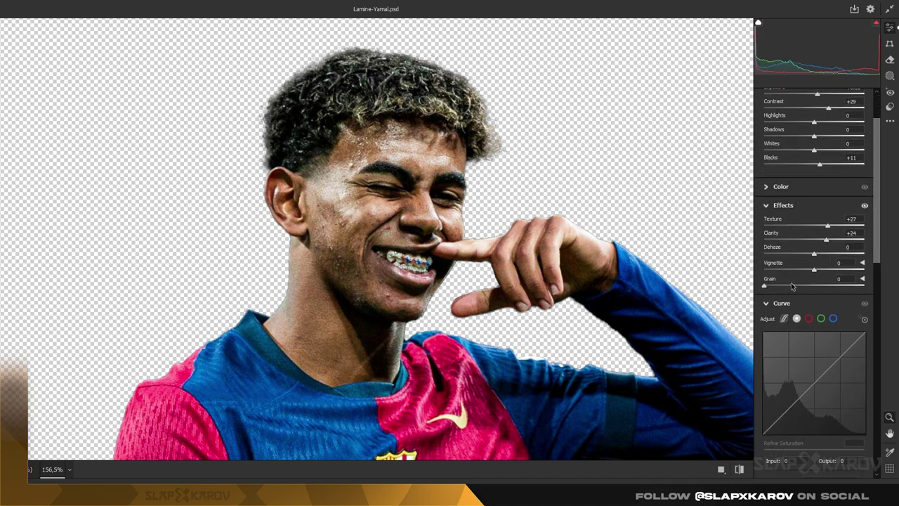
{"action": "left_click_drag", "start_coordinate": [815, 271], "coordinate": [826, 254]}
{"action": "left_click_drag", "start_coordinate": [879, 205], "coordinate": [879, 371]}
{"action": "left_click_drag", "start_coordinate": [814, 273], "coordinate": [870, 289]}
{"action": "scroll", "coordinate": [468, 342], "scroll_direction": "down", "scroll_amount": 4}
{"action": "scroll", "coordinate": [444, 293], "scroll_direction": "up", "scroll_amount": 2}
{"action": "scroll", "coordinate": [499, 198], "scroll_direction": "up", "scroll_amount": 4}
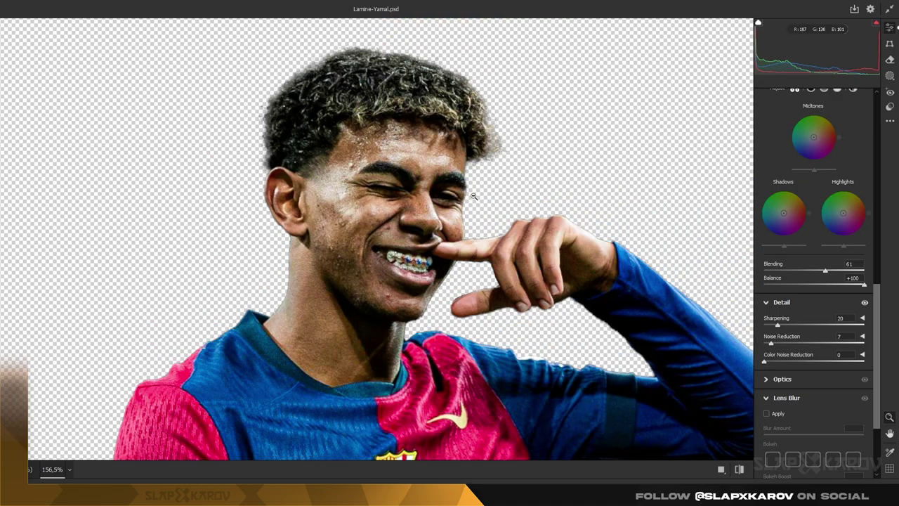
Raise the color grading luminance of the midtones, shadows and highlights, with the highlights at about 33
{"action": "scroll", "coordinate": [475, 201], "scroll_direction": "down", "scroll_amount": 1}
{"action": "mouse_move", "coordinate": [817, 174]}
{"action": "left_mouse_down"}
{"action": "mouse_move", "coordinate": [802, 174]}
{"action": "mouse_move", "coordinate": [854, 180]}
{"action": "mouse_move", "coordinate": [823, 173]}
{"action": "left_mouse_up"}
{"action": "mouse_move", "coordinate": [785, 250]}
{"action": "left_mouse_down"}
{"action": "mouse_move", "coordinate": [759, 252]}
{"action": "mouse_move", "coordinate": [789, 247]}
{"action": "left_mouse_up"}
{"action": "mouse_move", "coordinate": [845, 247]}
{"action": "left_mouse_down"}
{"action": "mouse_move", "coordinate": [877, 252]}
{"action": "mouse_move", "coordinate": [852, 248]}
{"action": "left_mouse_up"}
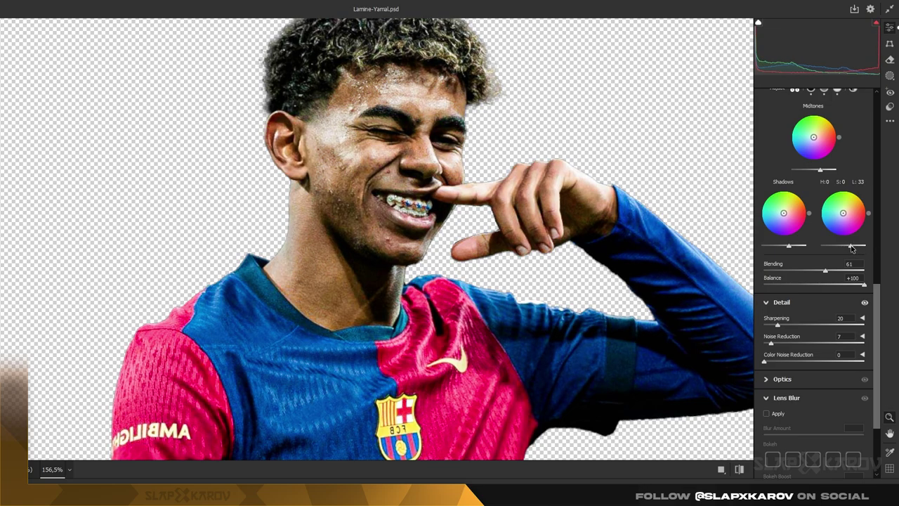
Set Noise Reduction to 62 and apply the Camera Raw changes to the large central player
{"action": "left_click_drag", "start_coordinate": [877, 347], "coordinate": [877, 418]}
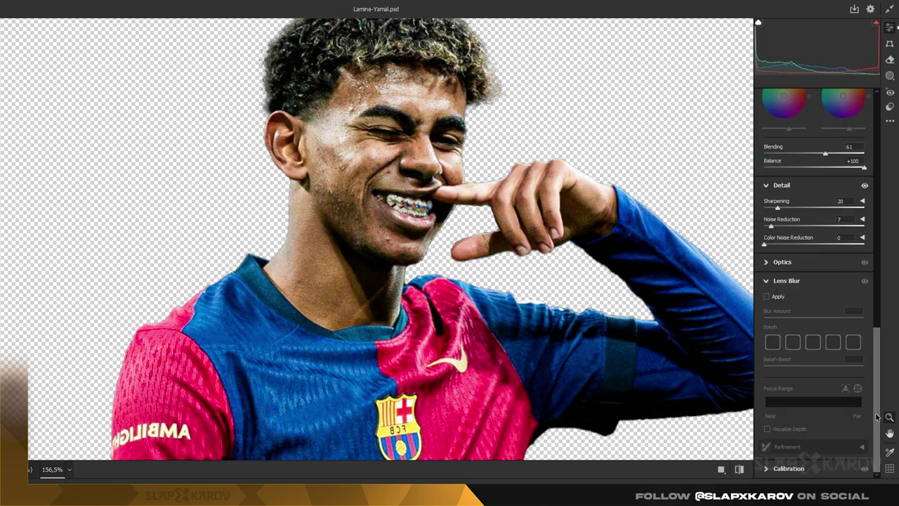
{"action": "left_click_drag", "start_coordinate": [772, 229], "coordinate": [828, 242]}
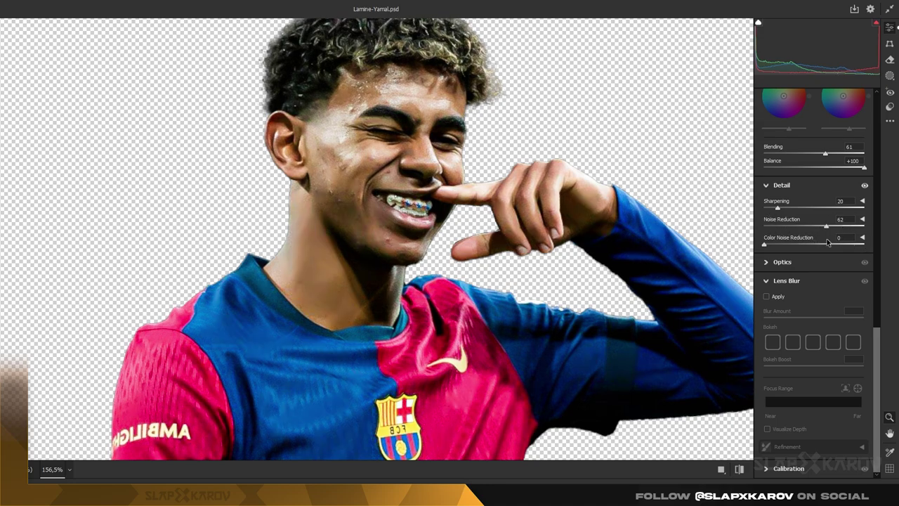
{"action": "left_click_drag", "start_coordinate": [784, 213], "coordinate": [787, 211]}
{"action": "left_click_drag", "start_coordinate": [816, 250], "coordinate": [870, 255]}
{"action": "key", "text": "Return"}
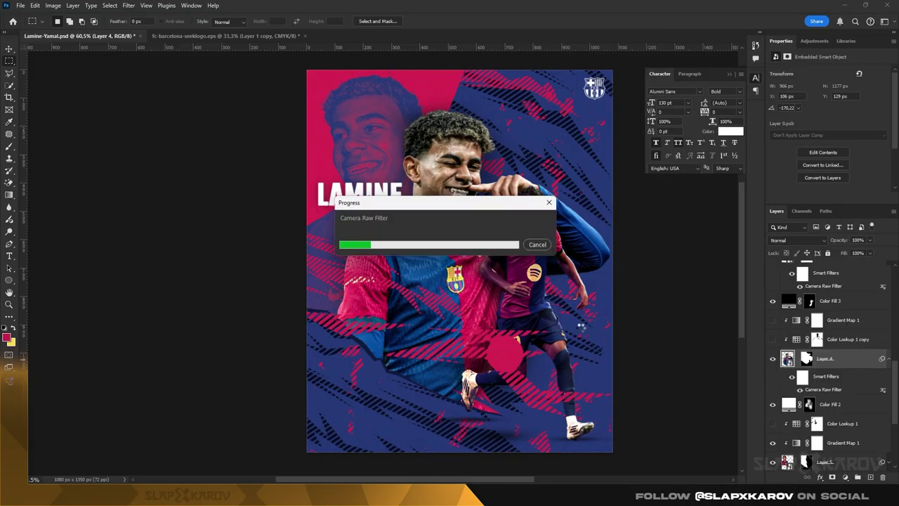
Copy Layer 4's Camera Raw smart filter onto Layer 3, the small running player
{"action": "key", "text": "z"}
{"action": "left_click_drag", "start_coordinate": [469, 176], "coordinate": [504, 191]}
{"action": "scroll", "coordinate": [865, 365], "scroll_direction": "up", "scroll_amount": 2}
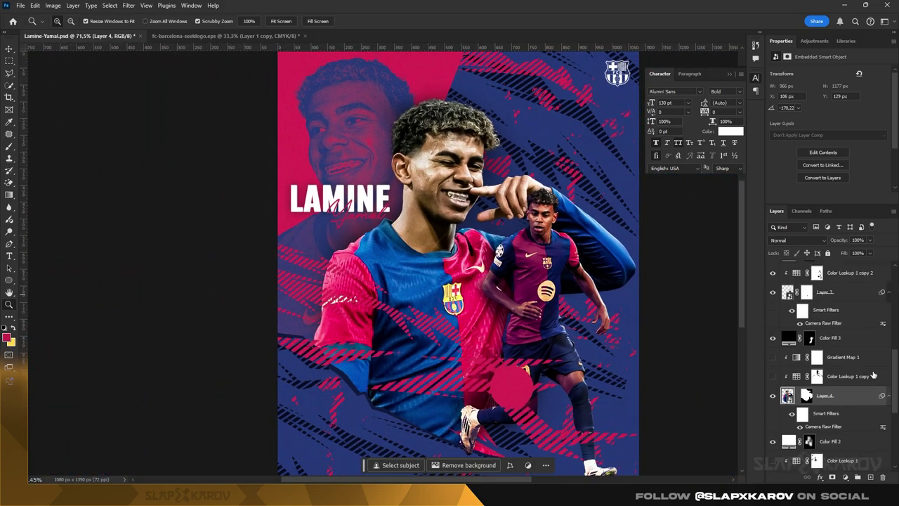
{"action": "left_click_drag", "start_coordinate": [880, 398], "coordinate": [855, 295]}
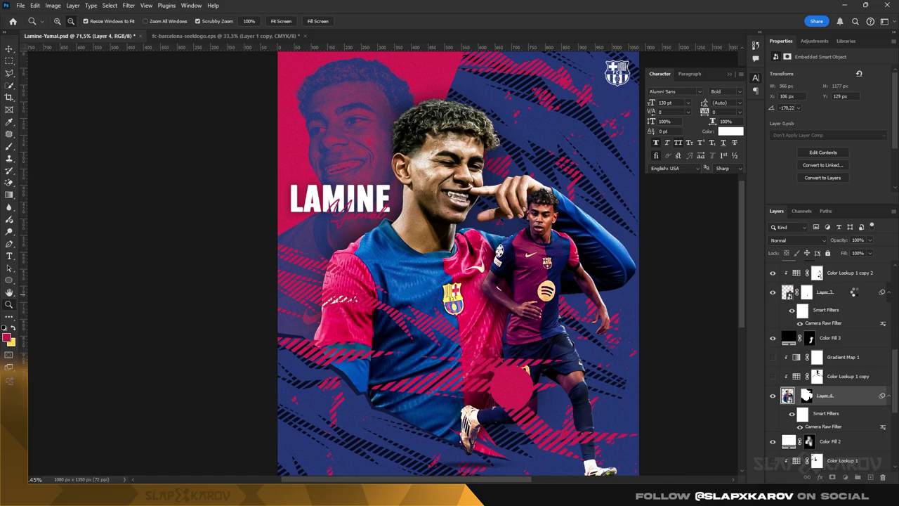
{"action": "scroll", "coordinate": [841, 291], "scroll_direction": "up", "scroll_amount": 2}
Compare Color Lookup 1 copy 2 on and off, hide it, and check Layer 3 by toggling its visibility
{"action": "left_click", "coordinate": [839, 310]}
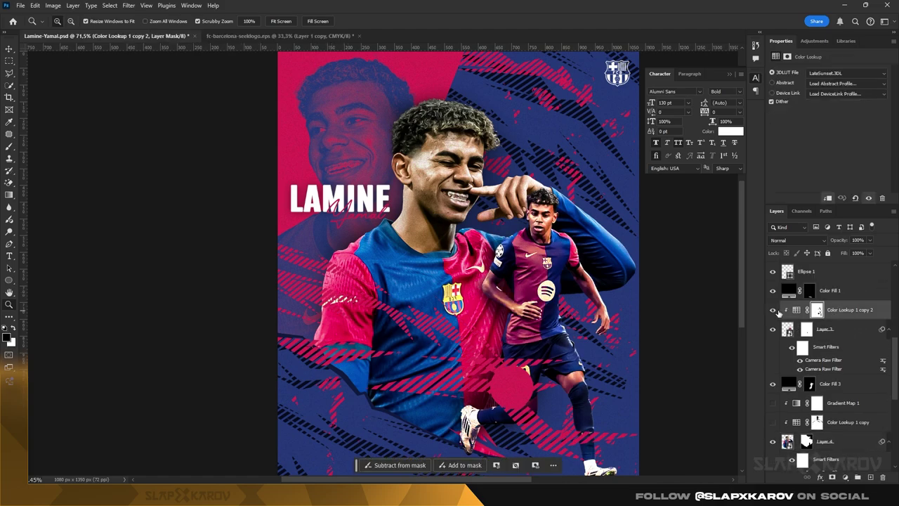
{"action": "left_click", "coordinate": [774, 311]}
{"action": "left_click", "coordinate": [774, 310]}
{"action": "left_click", "coordinate": [775, 312]}
{"action": "left_click", "coordinate": [834, 333]}
{"action": "left_click", "coordinate": [773, 329]}
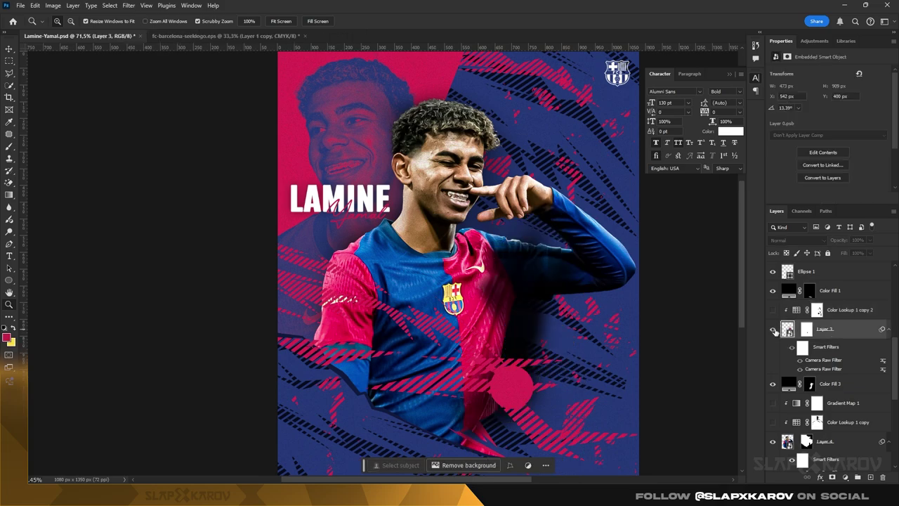
{"action": "left_click", "coordinate": [773, 329]}
Compare Layer 3's two Camera Raw filters on and off, leaving the upper one hidden and the lower one active
{"action": "scroll", "coordinate": [542, 300], "scroll_direction": "down", "scroll_amount": 2}
{"action": "left_click_drag", "start_coordinate": [560, 287], "coordinate": [647, 288]}
{"action": "left_click", "coordinate": [800, 363]}
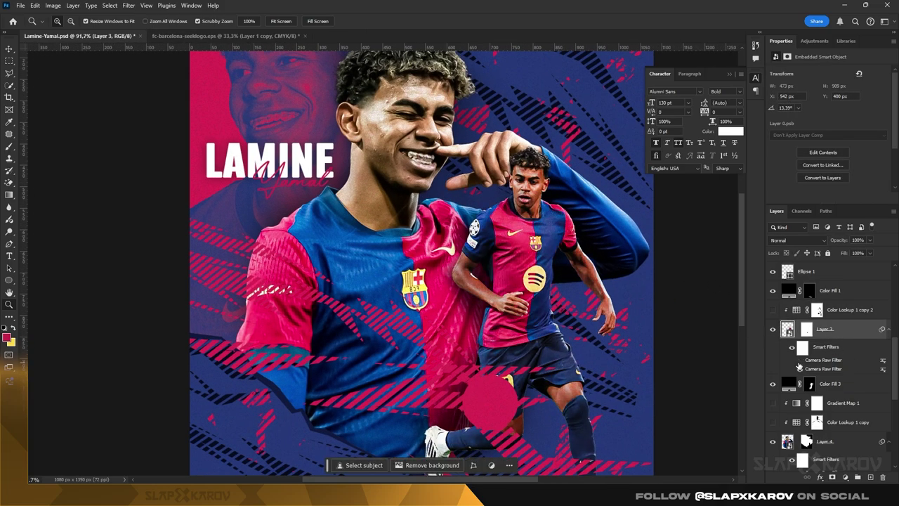
{"action": "left_click", "coordinate": [799, 362]}
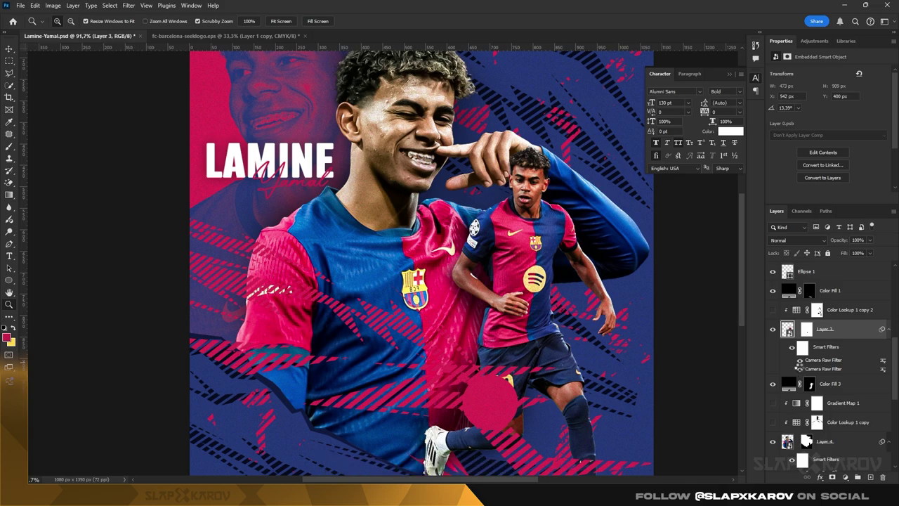
{"action": "left_click", "coordinate": [801, 370]}
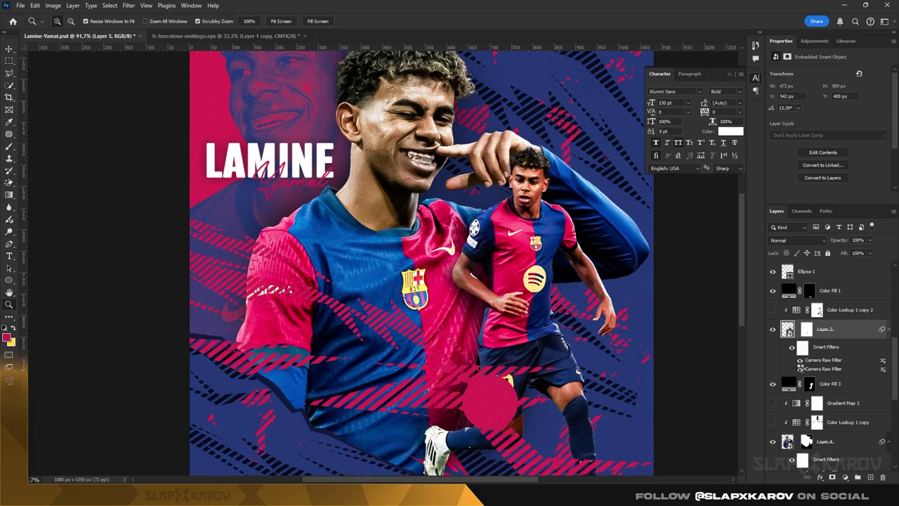
{"action": "left_click", "coordinate": [800, 370]}
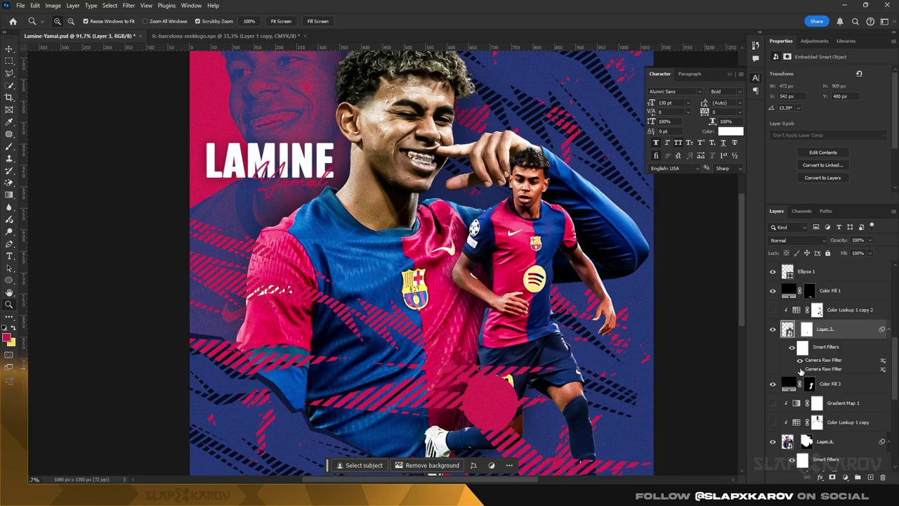
{"action": "left_click", "coordinate": [800, 361]}
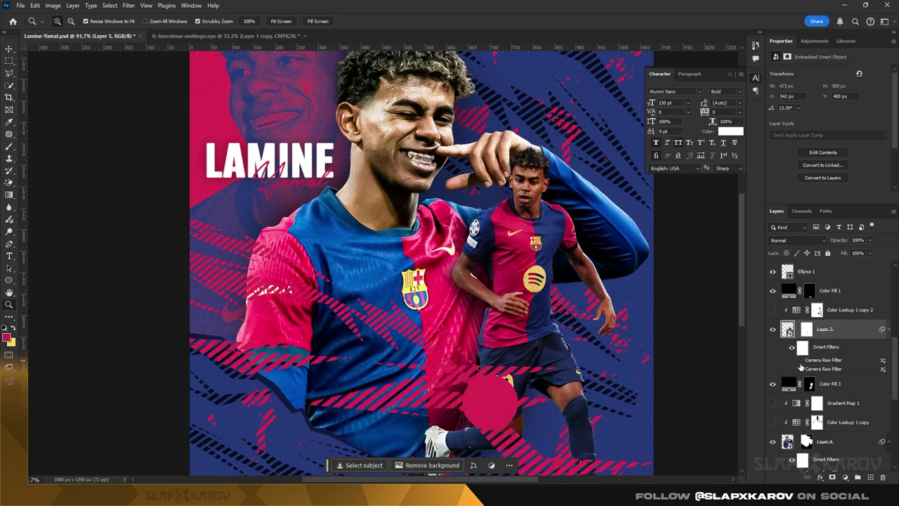
{"action": "left_click", "coordinate": [800, 370]}
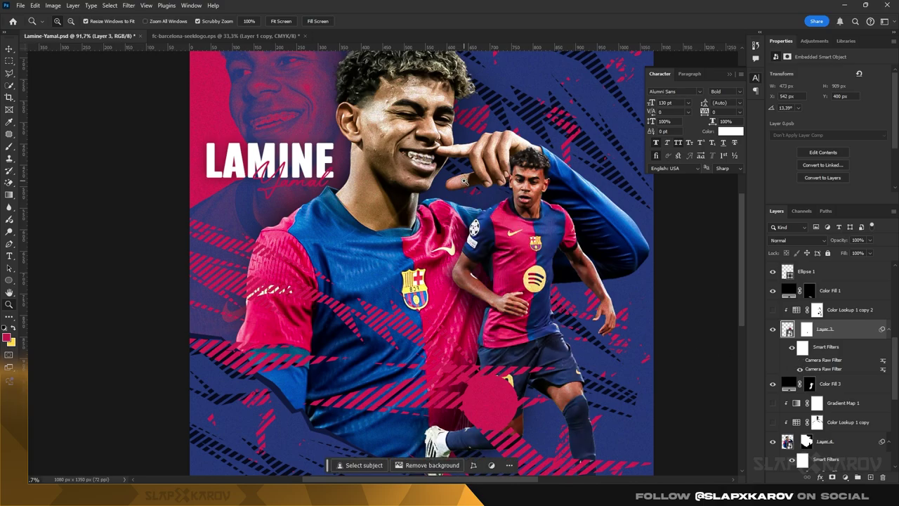
Examine the poster close up and as a whole to judge the colour match between the player portraits
{"action": "mouse_move", "coordinate": [464, 182]}
{"action": "left_mouse_down"}
{"action": "mouse_move", "coordinate": [453, 179]}
{"action": "mouse_move", "coordinate": [479, 177]}
{"action": "mouse_move", "coordinate": [453, 173]}
{"action": "left_mouse_up"}
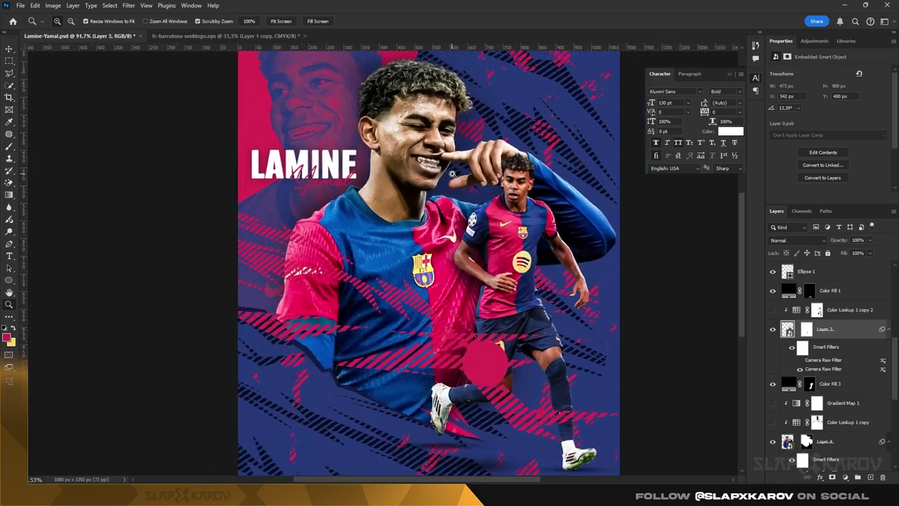
{"action": "scroll", "coordinate": [452, 174], "scroll_direction": "up", "scroll_amount": 2}
{"action": "scroll", "coordinate": [450, 165], "scroll_direction": "down", "scroll_amount": 3}
{"action": "scroll", "coordinate": [443, 146], "scroll_direction": "up", "scroll_amount": 3}
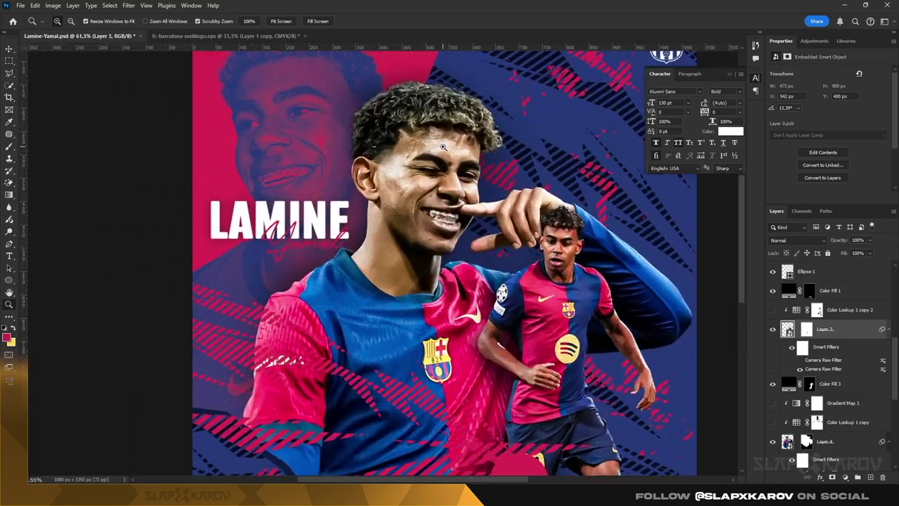
{"action": "scroll", "coordinate": [444, 146], "scroll_direction": "down", "scroll_amount": 3}
{"action": "scroll", "coordinate": [444, 169], "scroll_direction": "up", "scroll_amount": 3}
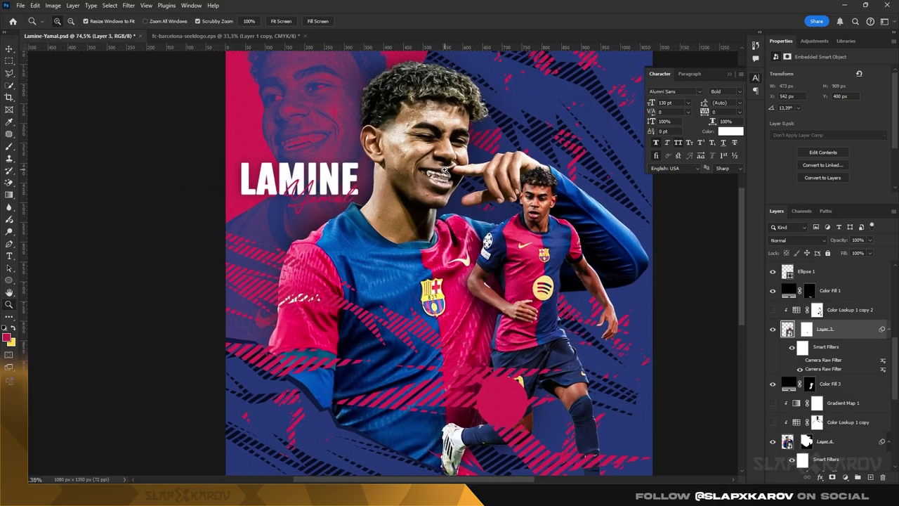
{"action": "scroll", "coordinate": [444, 169], "scroll_direction": "down", "scroll_amount": 3}
{"action": "scroll", "coordinate": [432, 172], "scroll_direction": "up", "scroll_amount": 2}
{"action": "scroll", "coordinate": [427, 172], "scroll_direction": "down", "scroll_amount": 2}
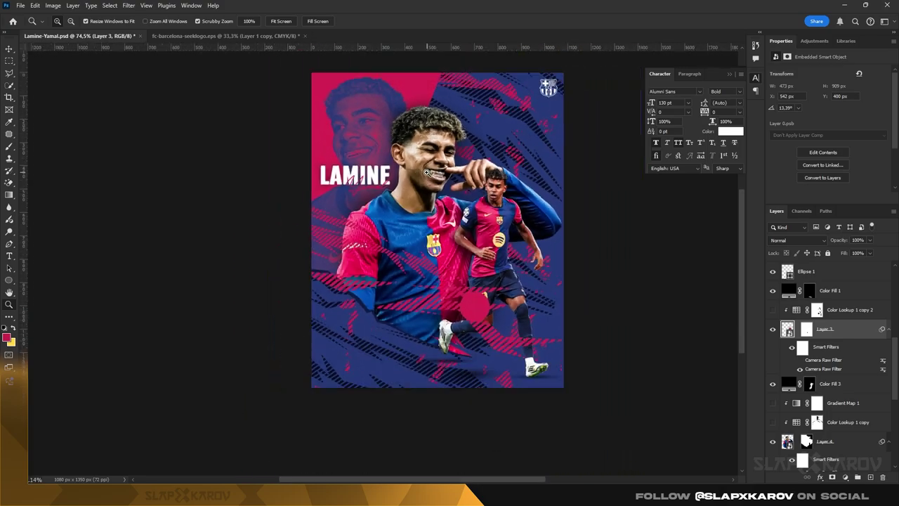
{"action": "scroll", "coordinate": [427, 173], "scroll_direction": "down", "scroll_amount": 1}
{"action": "scroll", "coordinate": [430, 175], "scroll_direction": "up", "scroll_amount": 3}
{"action": "scroll", "coordinate": [434, 177], "scroll_direction": "down", "scroll_amount": 1}
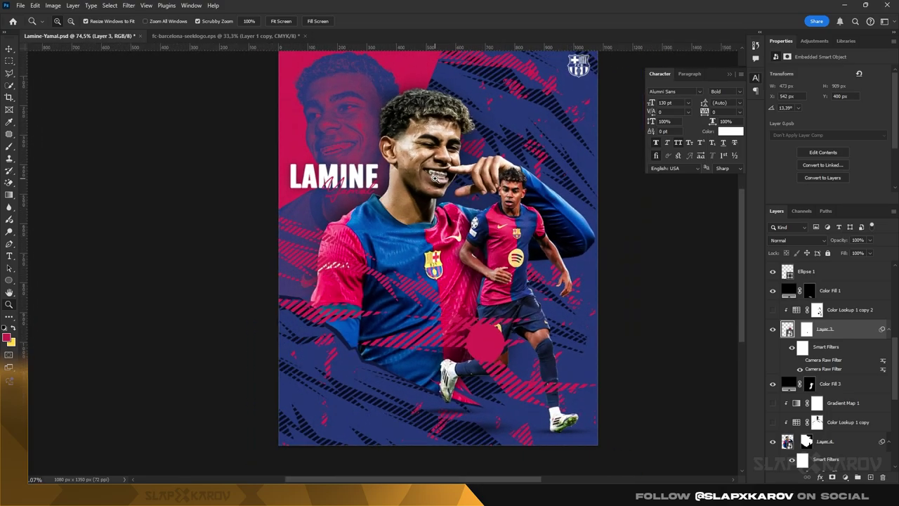
Compare the poster with the Color Fill 3 layer on and off, leaving the layer visible
{"action": "scroll", "coordinate": [435, 178], "scroll_direction": "up", "scroll_amount": 1}
{"action": "scroll", "coordinate": [432, 179], "scroll_direction": "down", "scroll_amount": 2}
{"action": "scroll", "coordinate": [428, 179], "scroll_direction": "up", "scroll_amount": 1}
{"action": "scroll", "coordinate": [423, 180], "scroll_direction": "down", "scroll_amount": 2}
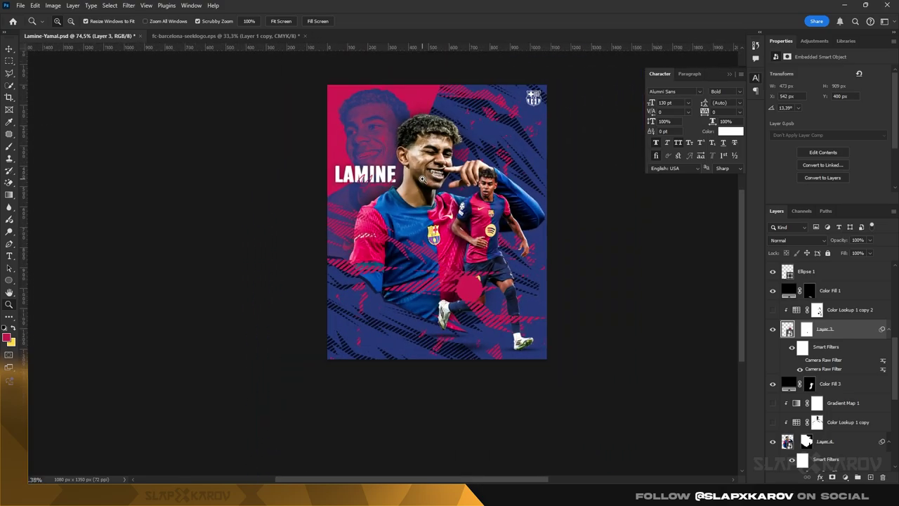
{"action": "scroll", "coordinate": [425, 179], "scroll_direction": "up", "scroll_amount": 1}
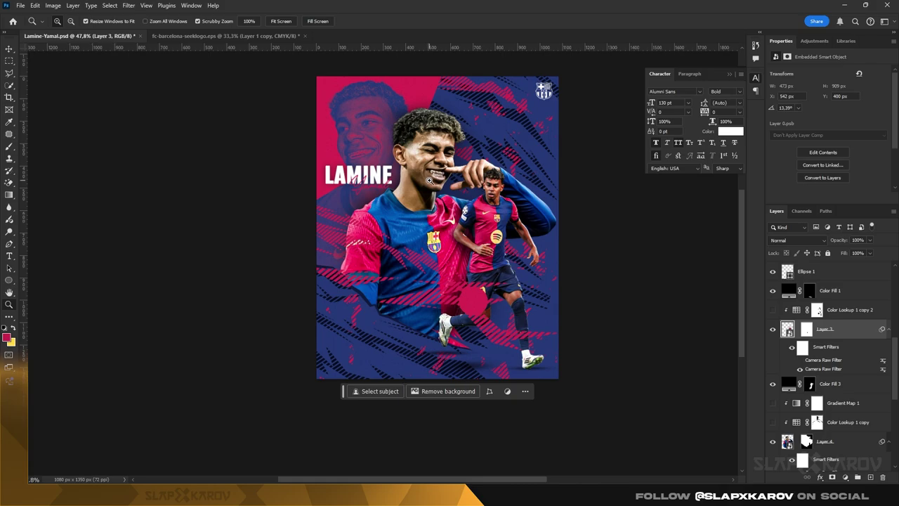
{"action": "left_click", "coordinate": [798, 380]}
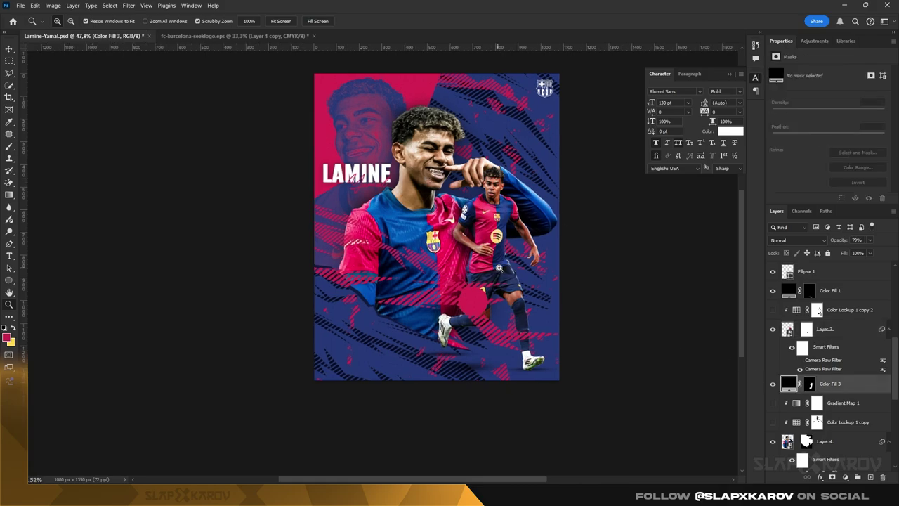
{"action": "scroll", "coordinate": [490, 195], "scroll_direction": "up", "scroll_amount": 2}
{"action": "left_click", "coordinate": [774, 384]}
{"action": "left_click", "coordinate": [773, 384]}
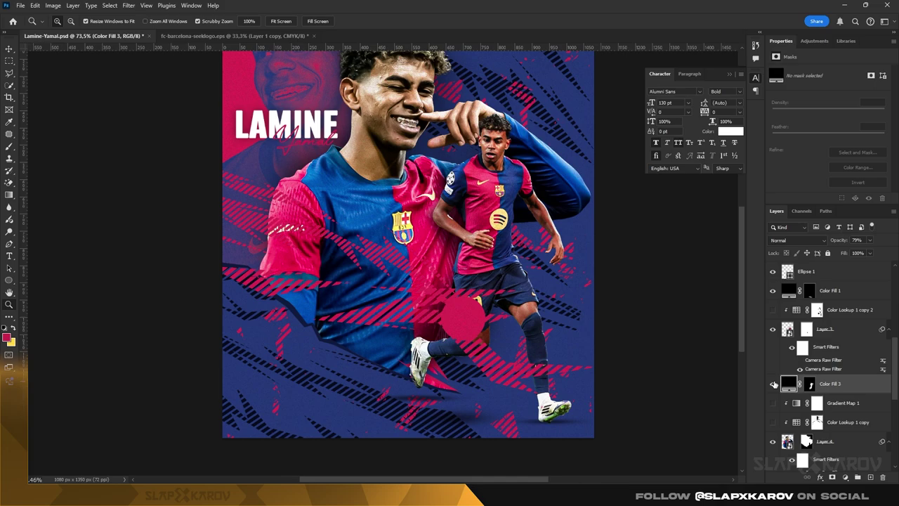
{"action": "left_click", "coordinate": [774, 384]}
{"action": "left_click", "coordinate": [773, 383]}
{"action": "left_click", "coordinate": [773, 384]}
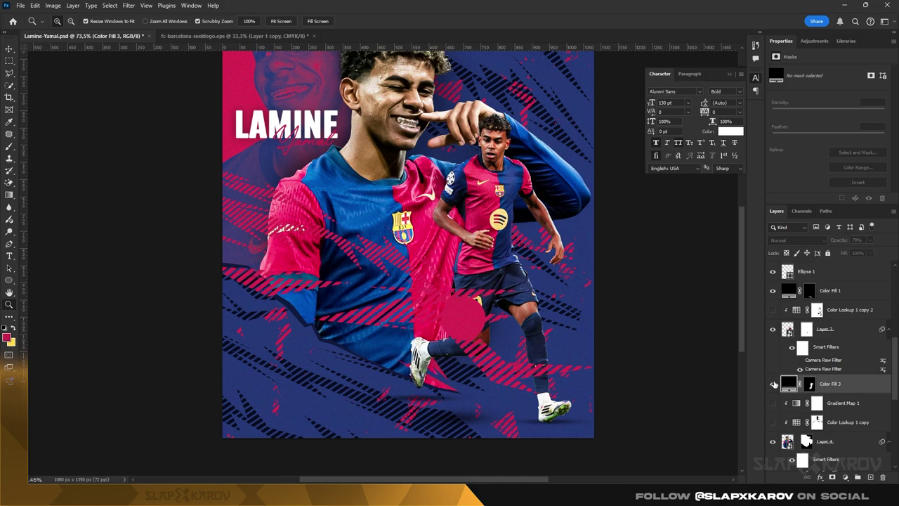
{"action": "left_click", "coordinate": [774, 384]}
{"action": "scroll", "coordinate": [393, 152], "scroll_direction": "down", "scroll_amount": 2}
{"action": "scroll", "coordinate": [400, 146], "scroll_direction": "up", "scroll_amount": 1}
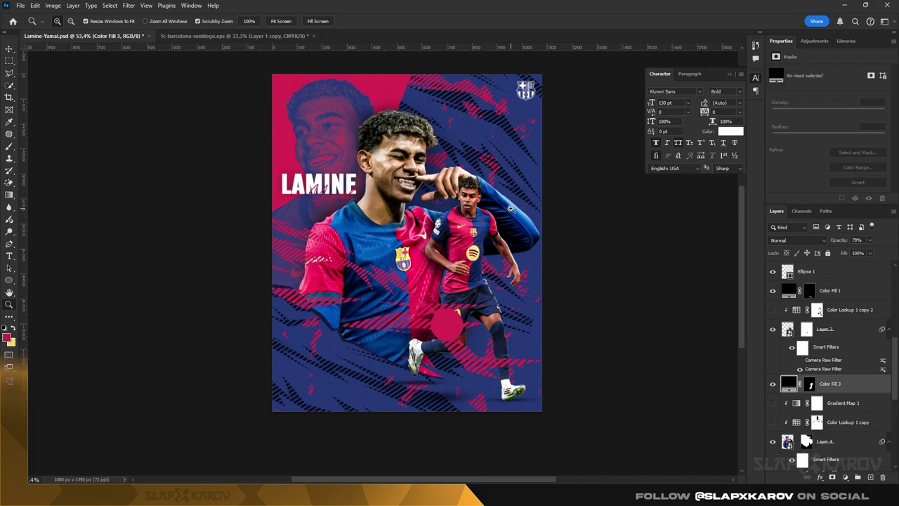
{"action": "scroll", "coordinate": [472, 316], "scroll_direction": "up", "scroll_amount": 1}
{"action": "left_click", "coordinate": [447, 323]}
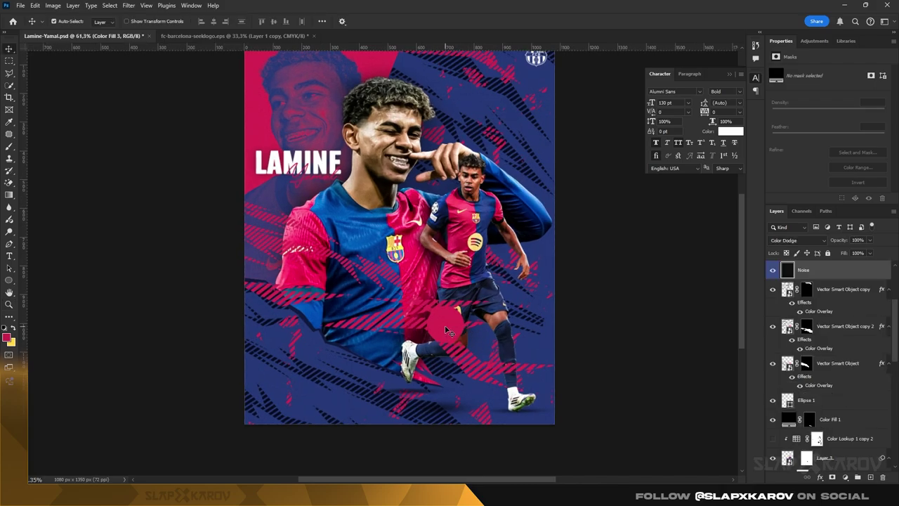
{"action": "scroll", "coordinate": [803, 275], "scroll_direction": "up", "scroll_amount": 2}
{"action": "scroll", "coordinate": [812, 305], "scroll_direction": "down", "scroll_amount": 2}
{"action": "left_click", "coordinate": [787, 395]}
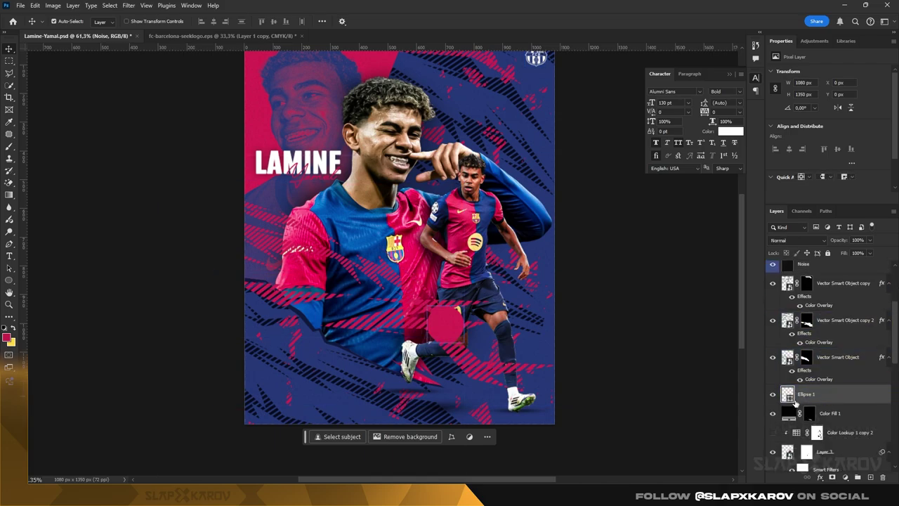
{"action": "double_click", "coordinate": [858, 397]}
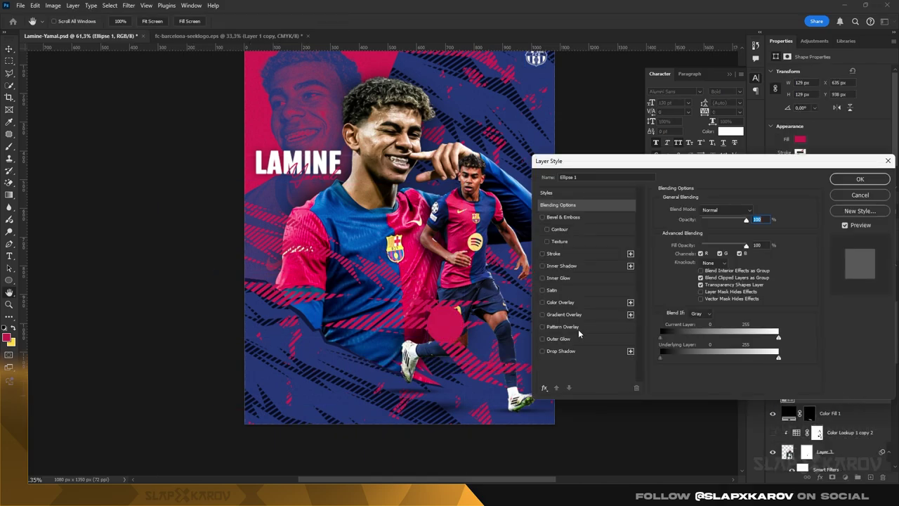
{"action": "left_click", "coordinate": [554, 280]}
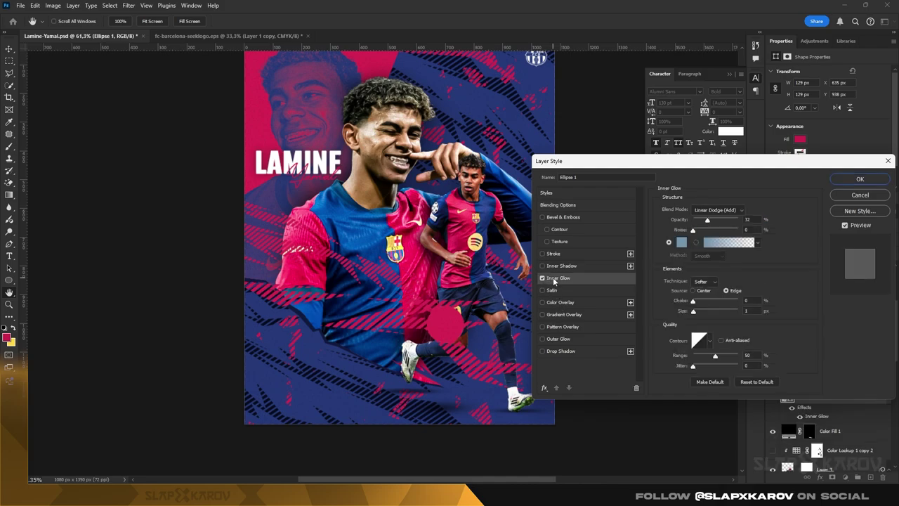
{"action": "left_click", "coordinate": [717, 209]}
{"action": "left_click", "coordinate": [724, 215]}
{"action": "left_click", "coordinate": [682, 242]}
{"action": "left_click", "coordinate": [458, 323]}
{"action": "left_click", "coordinate": [749, 235]}
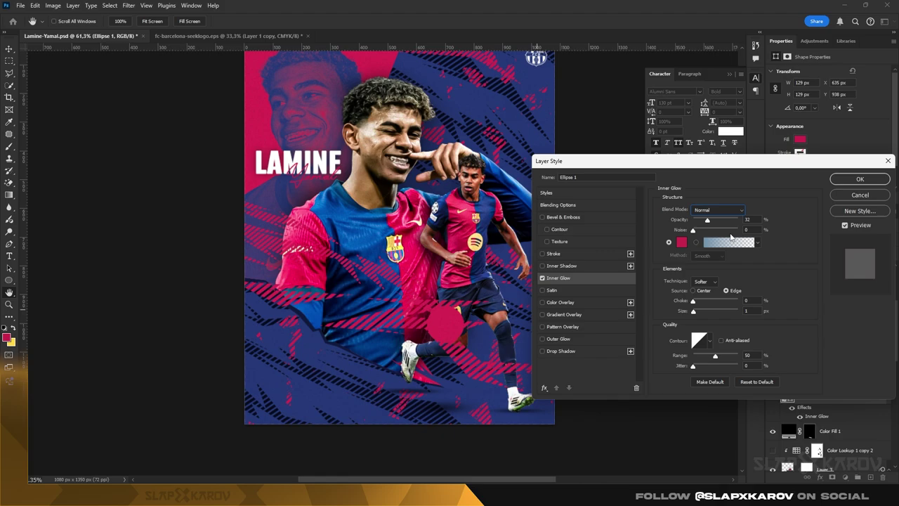
{"action": "left_click_drag", "start_coordinate": [709, 220], "coordinate": [768, 221]}
{"action": "left_click_drag", "start_coordinate": [694, 311], "coordinate": [707, 314]}
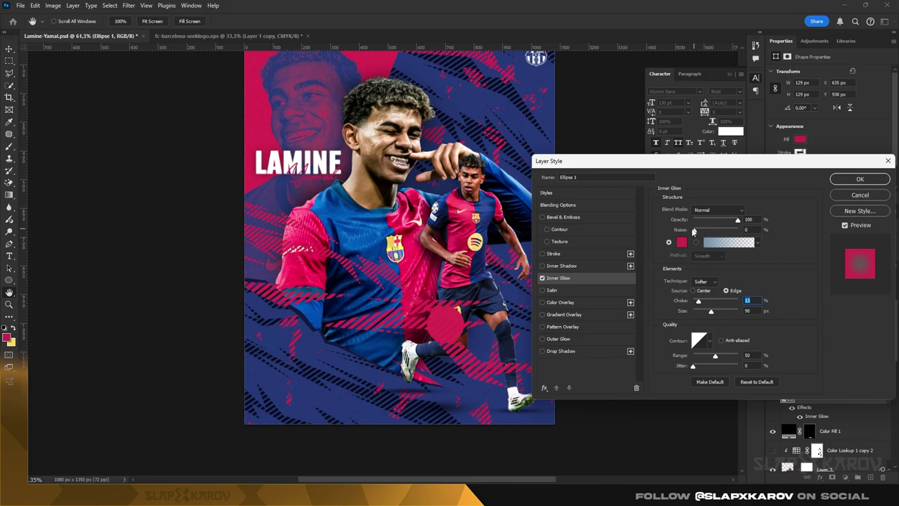
{"action": "left_click", "coordinate": [888, 161]}
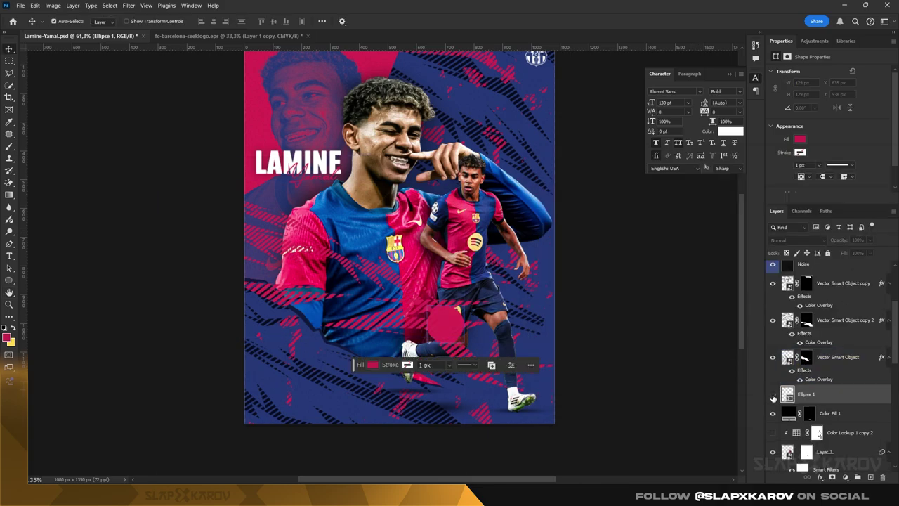
Move the Ellipse 1 layer above the Noise layer, directly below the LAMINE text, and leave it visible
{"action": "left_click", "coordinate": [773, 398]}
{"action": "key", "text": "z"}
{"action": "left_click_drag", "start_coordinate": [466, 337], "coordinate": [516, 349]}
{"action": "left_click_drag", "start_coordinate": [819, 394], "coordinate": [841, 307]}
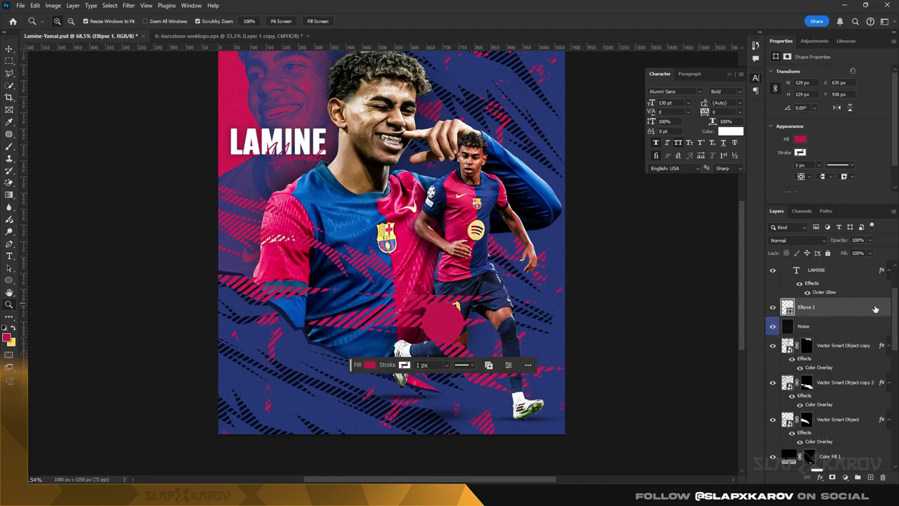
Add an Outer Glow to Ellipse 1 in the circle's sampled crimson, with 100% opacity, 32% noise and 59 px size
{"action": "double_click", "coordinate": [875, 309]}
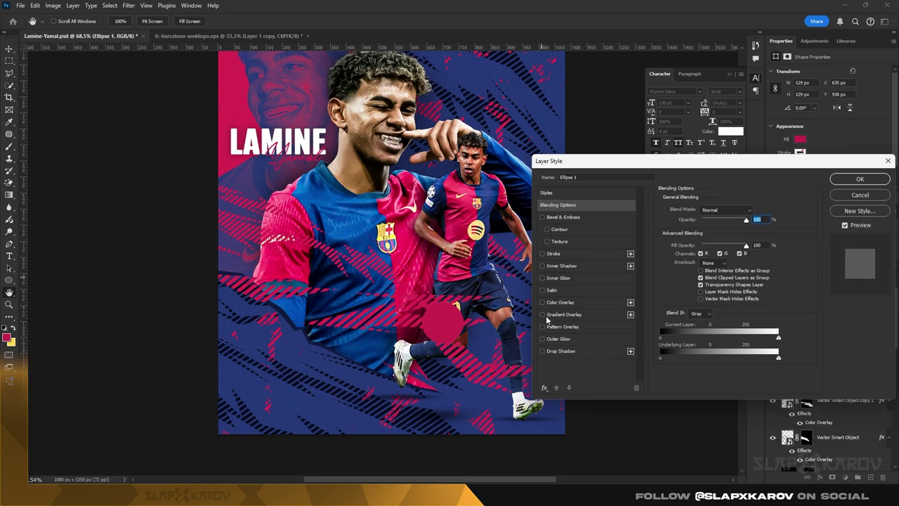
{"action": "left_click", "coordinate": [543, 339]}
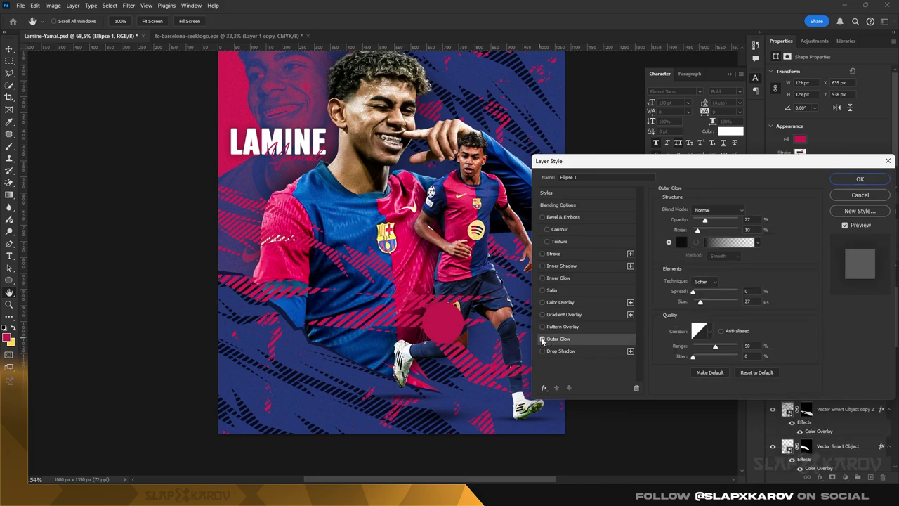
{"action": "left_click", "coordinate": [682, 244]}
{"action": "left_click", "coordinate": [449, 325]}
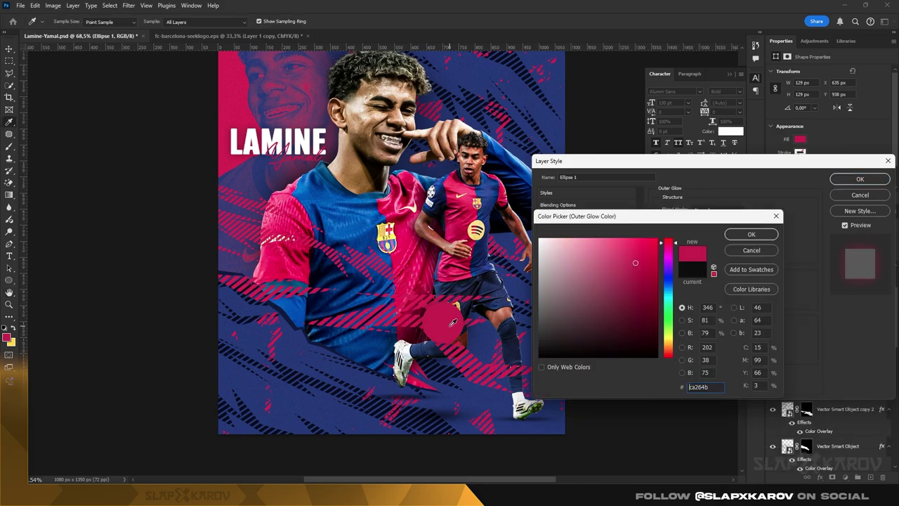
{"action": "left_click", "coordinate": [751, 234]}
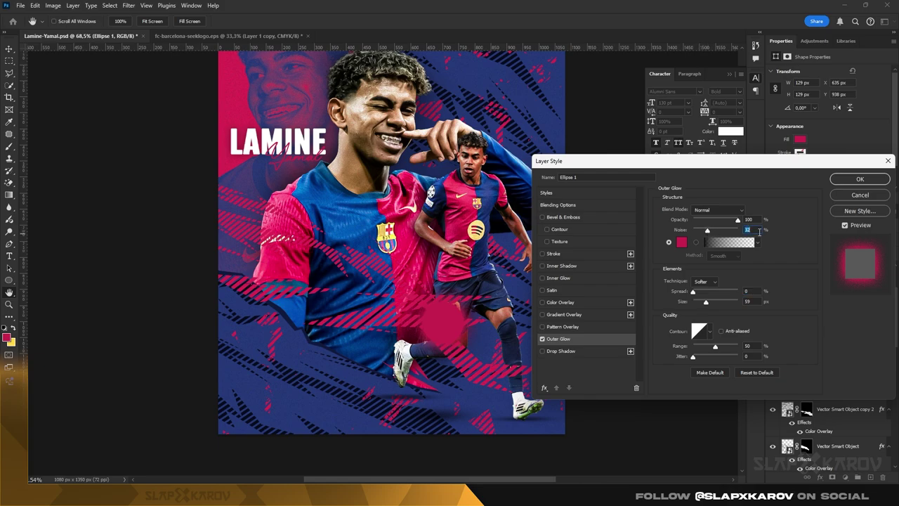
{"action": "left_click", "coordinate": [860, 179]}
Rename the Ellipse 1 layer as "ball-"
{"action": "left_click_drag", "start_coordinate": [456, 324], "coordinate": [481, 323]}
{"action": "double_click", "coordinate": [812, 310]}
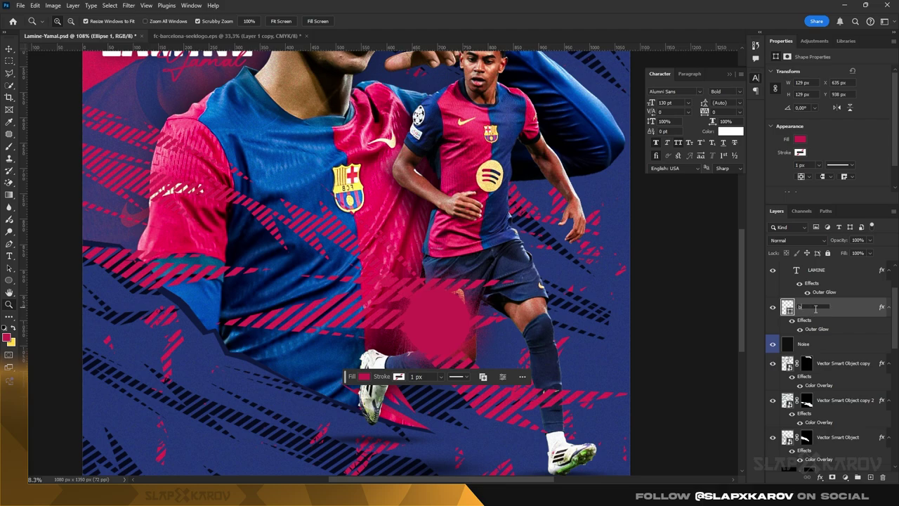
{"action": "type", "text": "ball"}
{"action": "key", "text": "Return"}
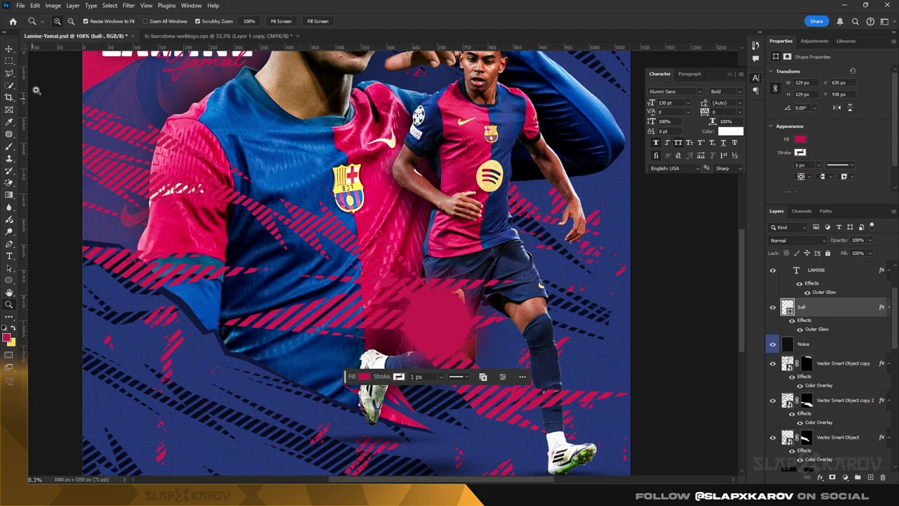
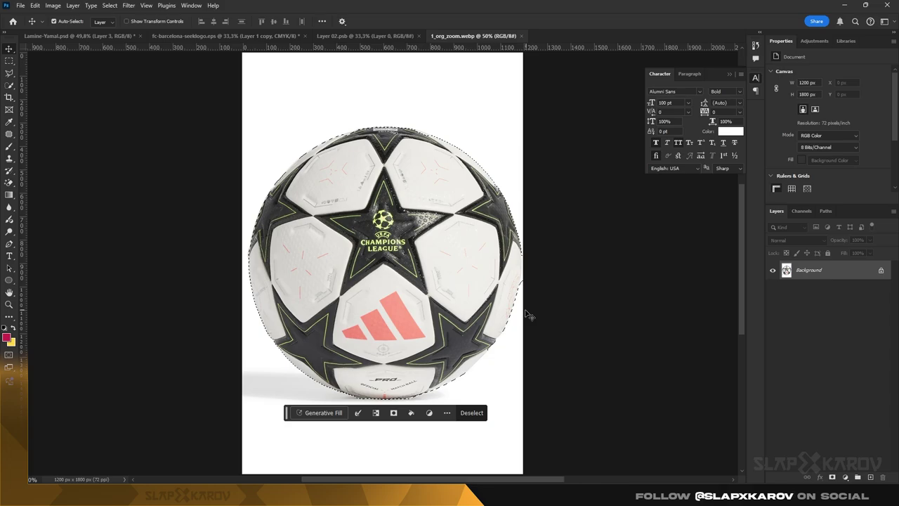
Mask the football out of its background using the selection, and hide the white fringe on its right edge with a 10 px Hard Round brush
{"action": "left_click", "coordinate": [833, 477]}
{"action": "key", "text": "z"}
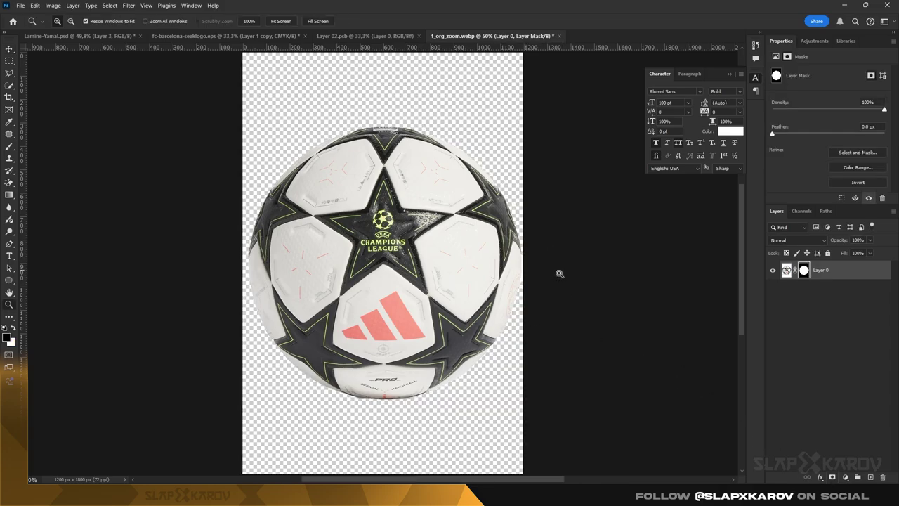
{"action": "left_click_drag", "start_coordinate": [560, 273], "coordinate": [555, 272]}
{"action": "left_click", "coordinate": [331, 265], "text": "alt"}
{"action": "left_click", "coordinate": [331, 265], "text": "alt"}
{"action": "left_click", "coordinate": [331, 265], "text": "alt"}
{"action": "left_click", "coordinate": [331, 266], "text": "alt"}
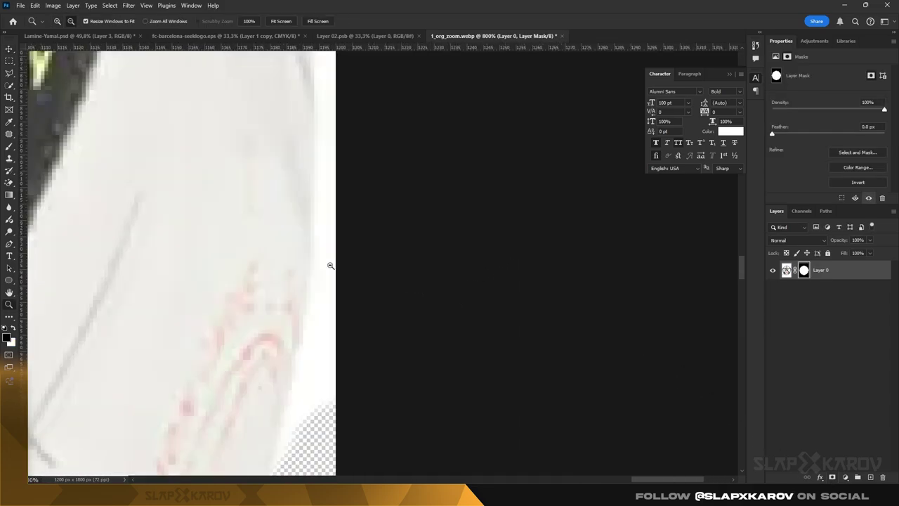
{"action": "left_click", "coordinate": [331, 265], "text": "alt"}
{"action": "left_click", "coordinate": [331, 266], "text": "alt"}
{"action": "left_click", "coordinate": [331, 265], "text": "alt"}
{"action": "scroll", "coordinate": [271, 249], "scroll_direction": "down", "scroll_amount": 3}
{"action": "key", "text": "b"}
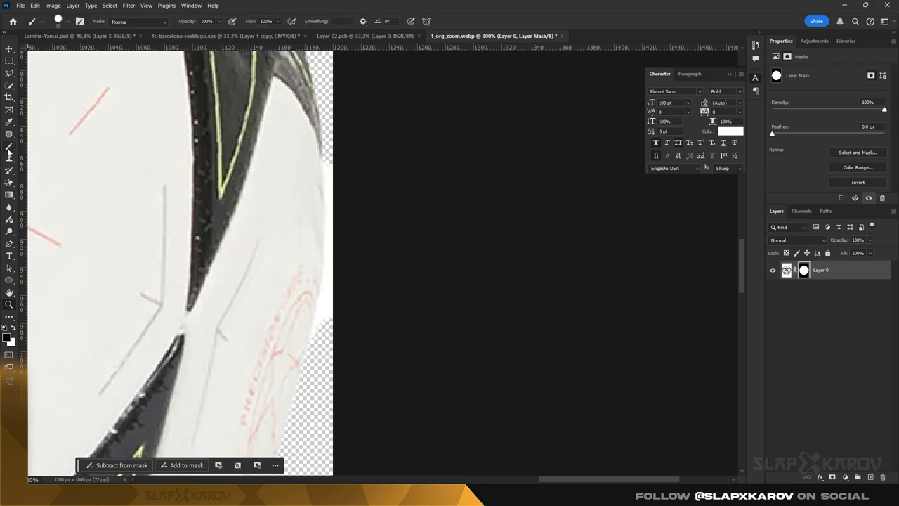
{"action": "right_click", "coordinate": [284, 191]}
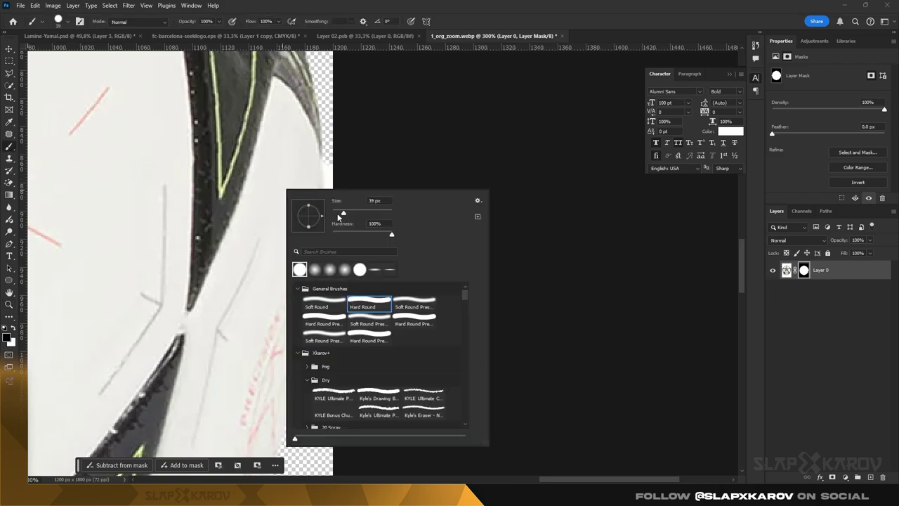
{"action": "mouse_move", "coordinate": [316, 145]}
{"action": "left_mouse_down"}
{"action": "mouse_move", "coordinate": [295, 145]}
{"action": "mouse_move", "coordinate": [333, 285]}
{"action": "mouse_move", "coordinate": [317, 357]}
{"action": "left_mouse_up"}
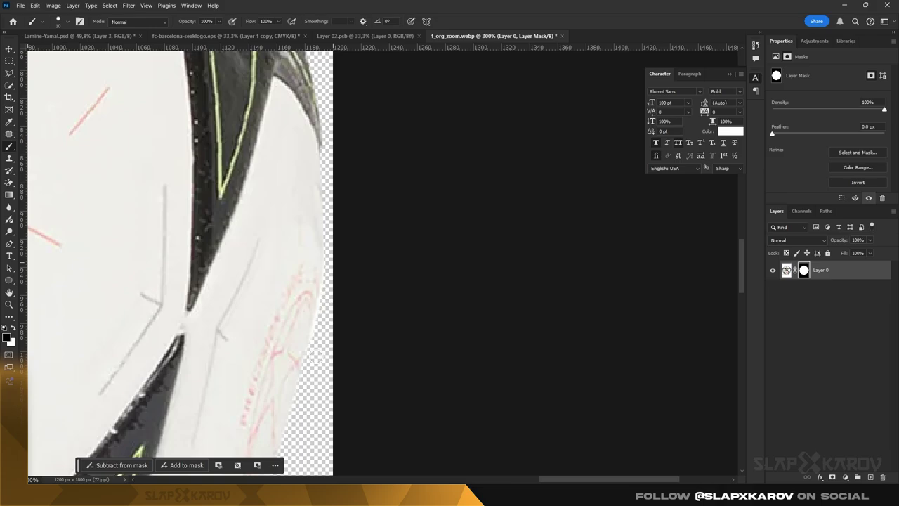
Examine the masked football close up and as a whole to check its cut-out edges
{"action": "key", "text": "z"}
{"action": "left_click_drag", "start_coordinate": [306, 196], "coordinate": [245, 200]}
{"action": "left_click", "coordinate": [331, 237], "text": "alt"}
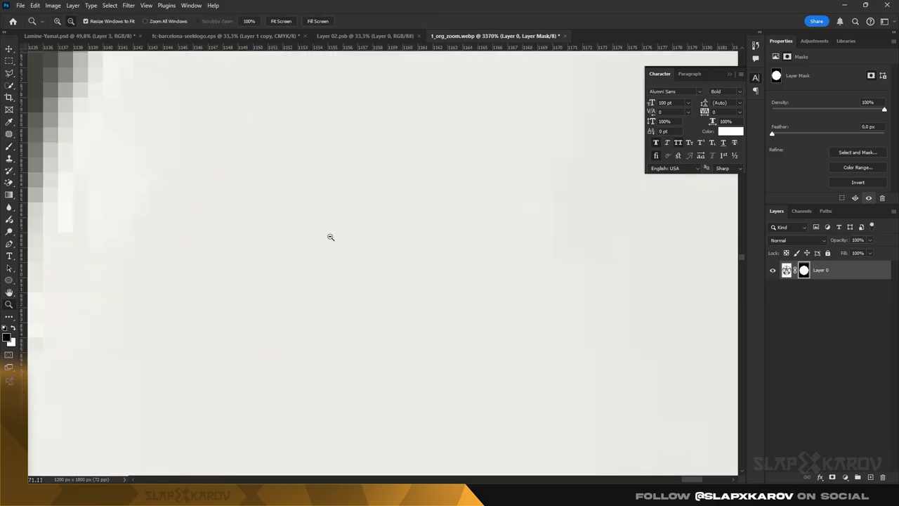
{"action": "left_click", "coordinate": [331, 237], "text": "alt"}
{"action": "left_click", "coordinate": [331, 237], "text": "alt"}
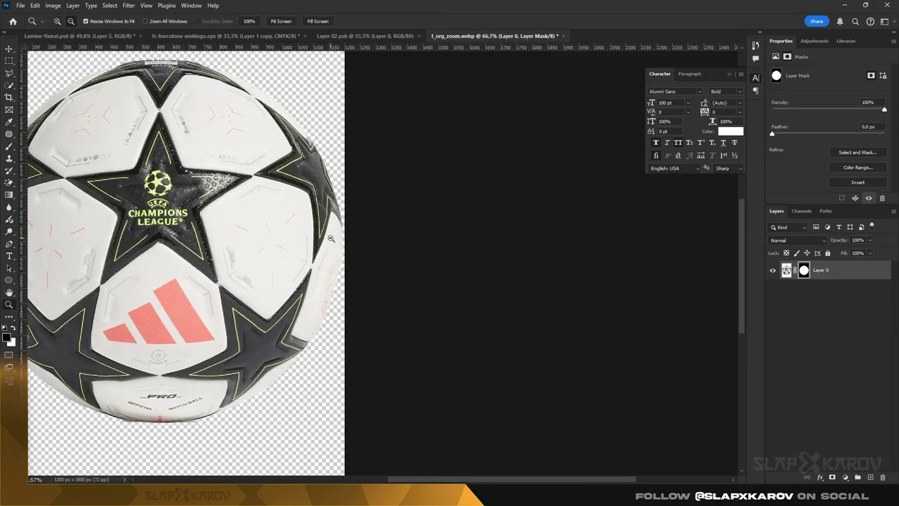
{"action": "left_click", "coordinate": [249, 248], "text": "alt"}
{"action": "left_click", "coordinate": [214, 257]}
{"action": "left_click", "coordinate": [205, 263]}
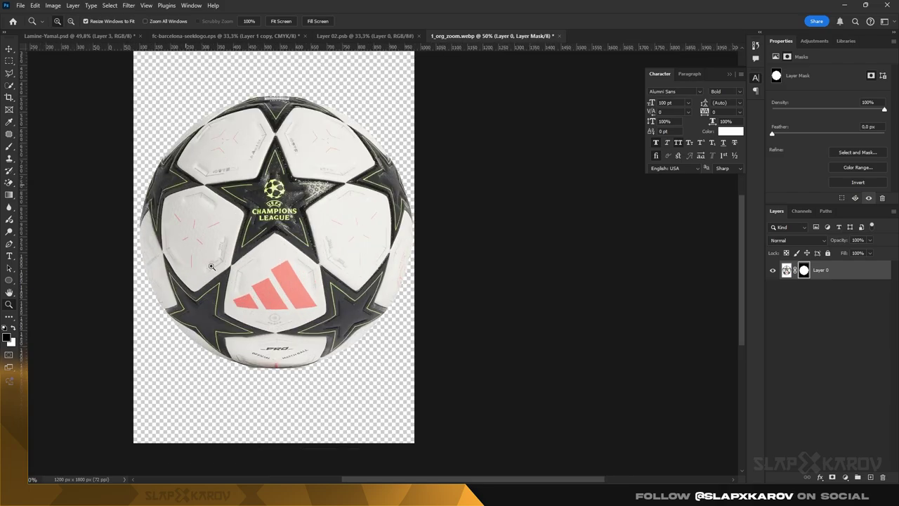
{"action": "left_click", "coordinate": [215, 266]}
{"action": "left_click", "coordinate": [229, 264]}
{"action": "left_click", "coordinate": [278, 272], "text": "alt"}
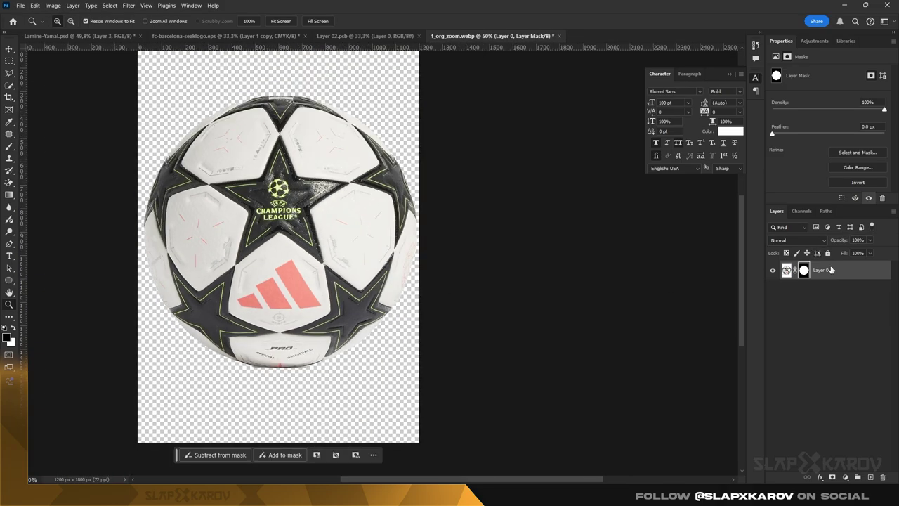
Convert the masked football to a smart object and paste it into Lamine-Yamal.psd above the "ball-" layer
{"action": "right_click", "coordinate": [830, 270]}
{"action": "left_click", "coordinate": [826, 202]}
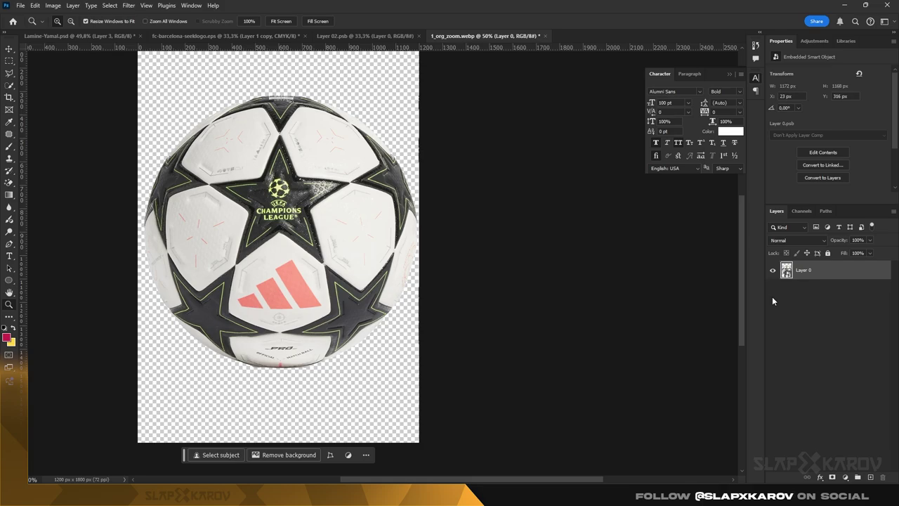
{"action": "left_click", "coordinate": [81, 36]}
{"action": "scroll", "coordinate": [815, 320], "scroll_direction": "up", "scroll_amount": 5}
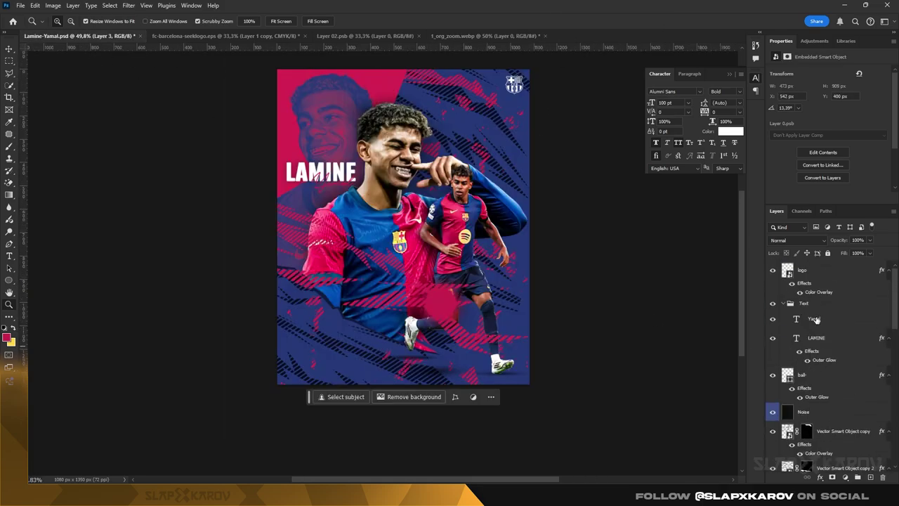
{"action": "key", "text": "ctrl+v"}
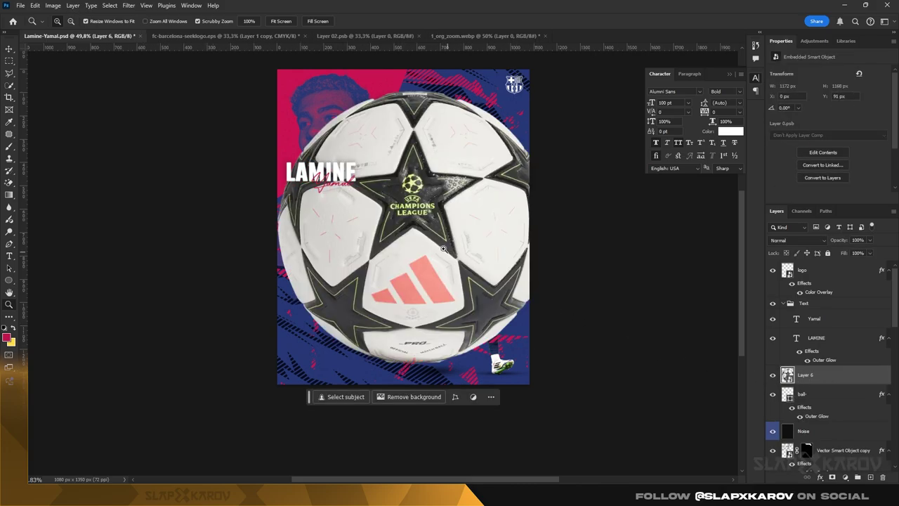
Scale the pasted football down to about 186 × 184 px
{"action": "key", "text": "ctrl+t"}
{"action": "left_click_drag", "start_coordinate": [280, 84], "coordinate": [471, 302]}
{"action": "left_click", "coordinate": [10, 51]}
{"action": "key", "text": "z"}
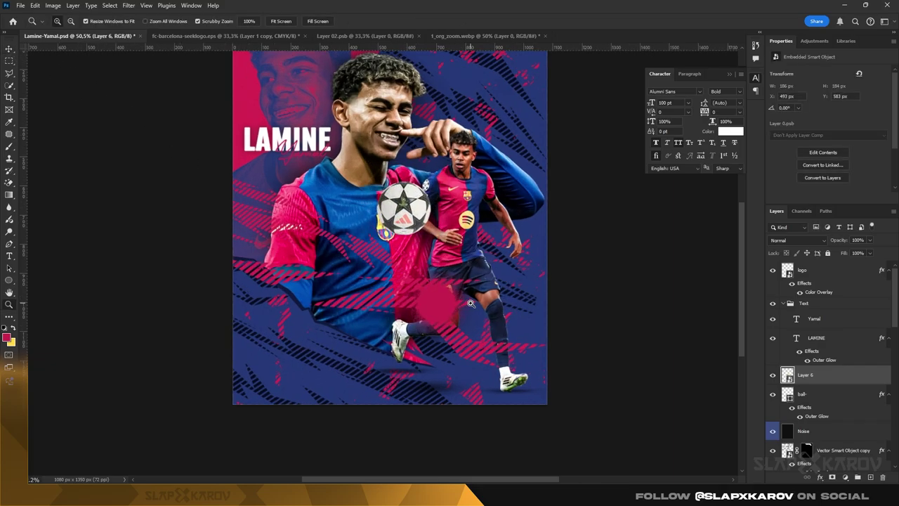
Scale the football down to about 127 × 127 px and place it just above the small player's raised boot
{"action": "key", "text": "ctrl+t"}
{"action": "left_click_drag", "start_coordinate": [400, 197], "coordinate": [488, 310]}
{"action": "left_click", "coordinate": [11, 50]}
{"action": "key", "text": "z"}
{"action": "key", "text": "ctrl+t"}
{"action": "mouse_move", "coordinate": [465, 258]}
{"action": "left_mouse_down"}
{"action": "mouse_move", "coordinate": [487, 279]}
{"action": "mouse_move", "coordinate": [454, 253]}
{"action": "left_mouse_up"}
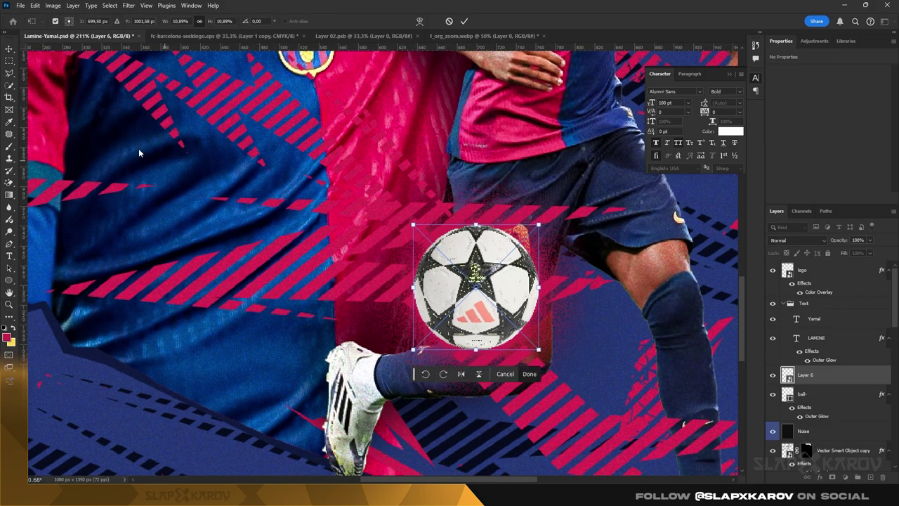
{"action": "left_click", "coordinate": [11, 50]}
Add a Curves adjustment clipped to the football layer and lower its RGB curve to darken the ball
{"action": "left_click", "coordinate": [845, 477]}
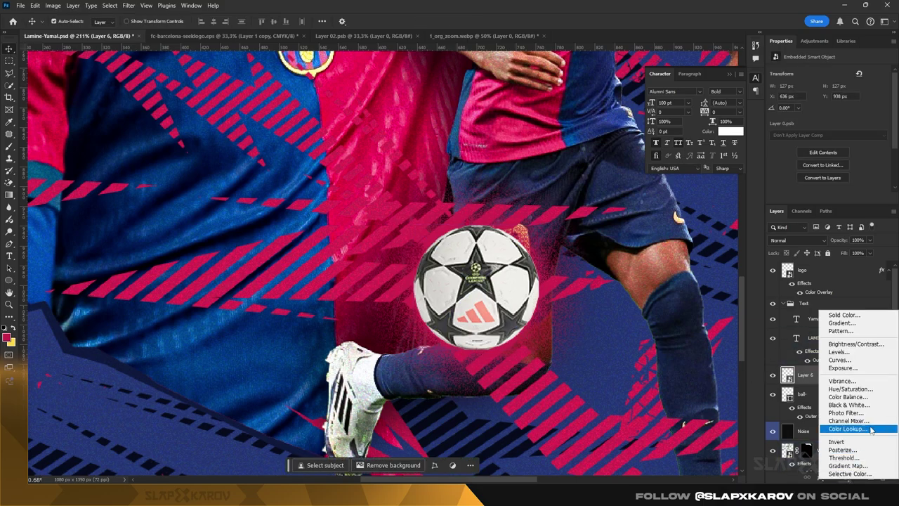
{"action": "left_click", "coordinate": [856, 359]}
{"action": "right_click", "coordinate": [861, 380]}
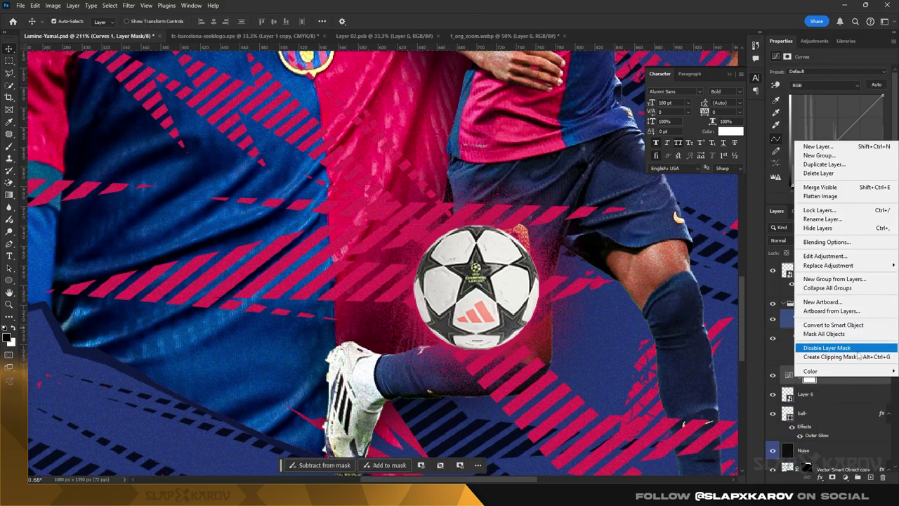
{"action": "left_click", "coordinate": [859, 357]}
{"action": "left_click_drag", "start_coordinate": [840, 140], "coordinate": [843, 153]}
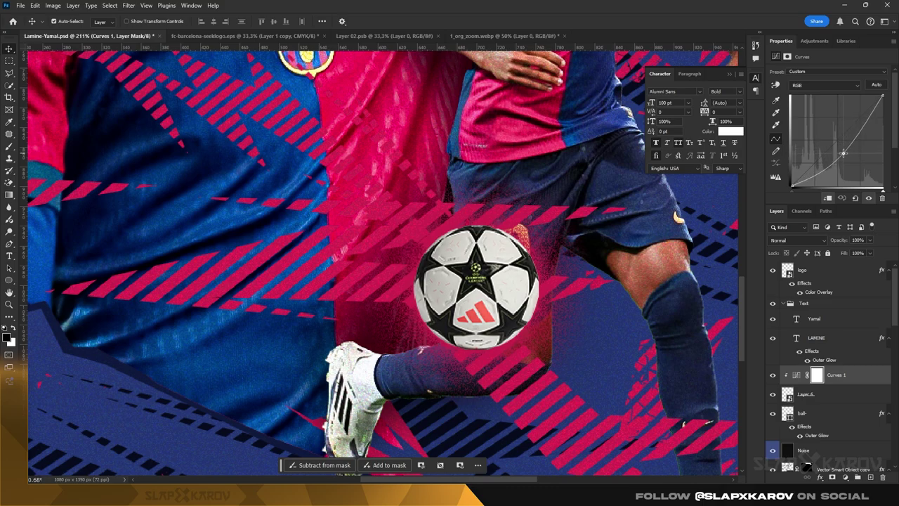
Add a black (000000) Solid Color fill layer above the curves, invert its mask and set its opacity to 40%
{"action": "left_click", "coordinate": [855, 478]}
{"action": "left_click", "coordinate": [833, 317]}
{"action": "left_click", "coordinate": [539, 356]}
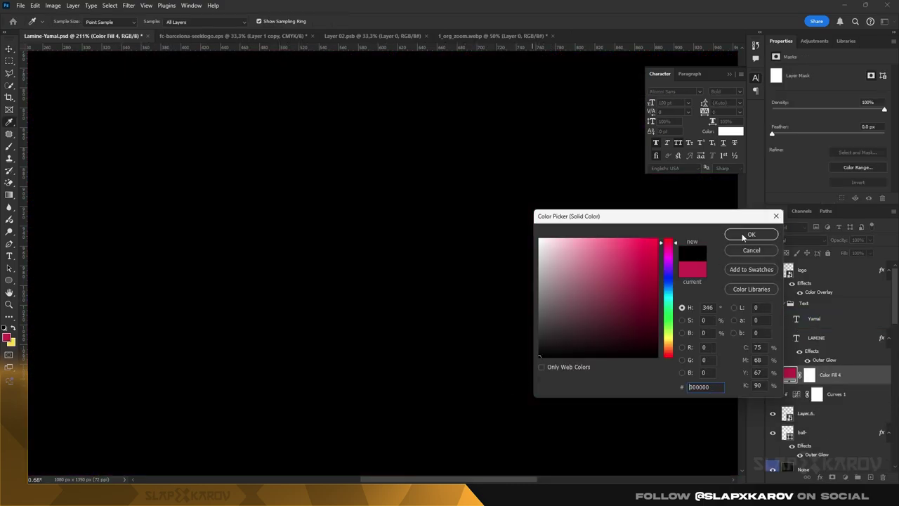
{"action": "left_click", "coordinate": [748, 235]}
{"action": "key", "text": "ctrl+i"}
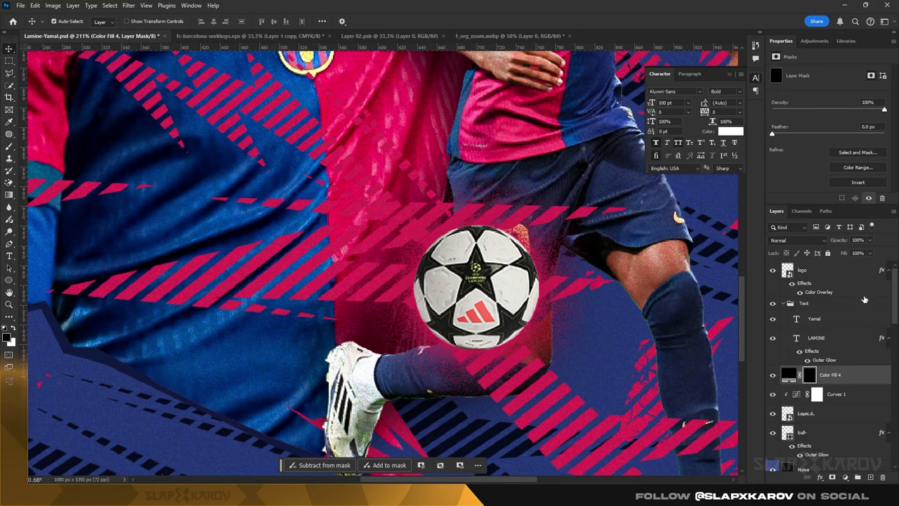
{"action": "type", "text": "40"}
{"action": "key", "text": "Return"}
Load the football's outline as a selection, paint soft shading on the lower ball in the black fill's mask, and deselect
{"action": "left_click", "coordinate": [788, 413], "text": "ctrl"}
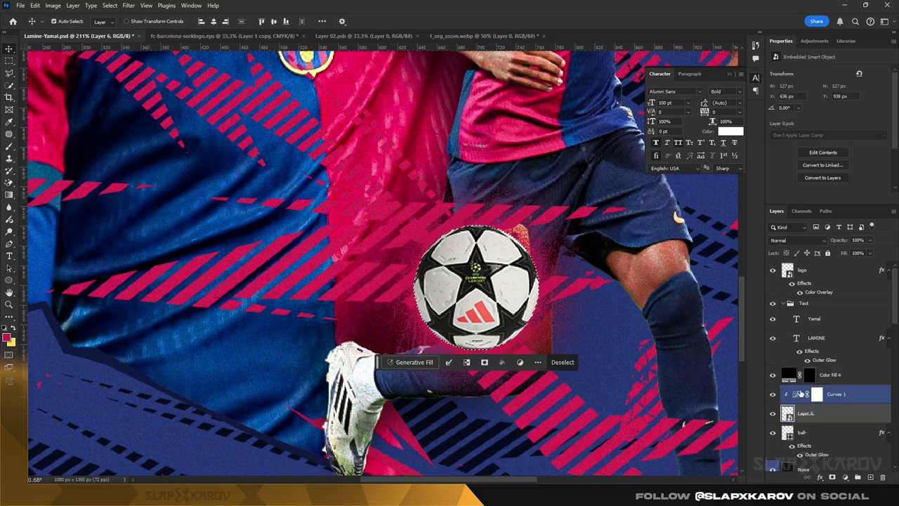
{"action": "left_click", "coordinate": [10, 146]}
{"action": "right_click", "coordinate": [511, 226]}
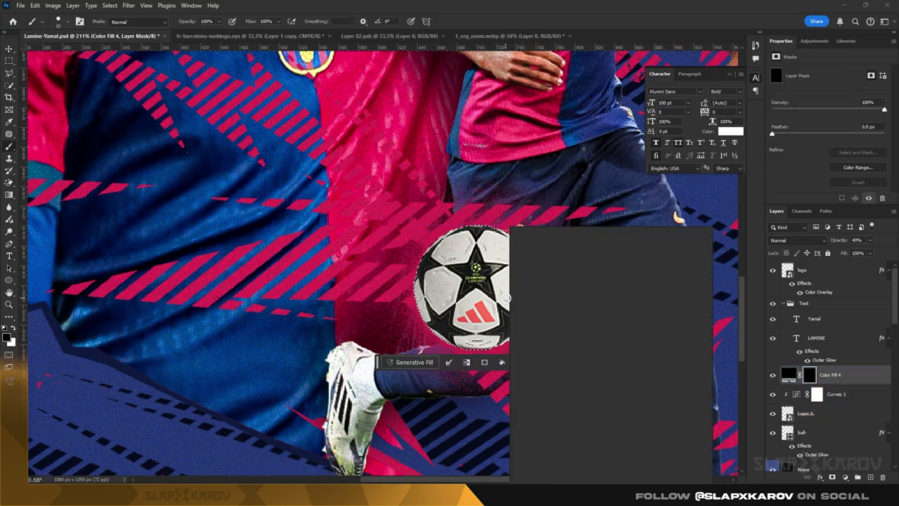
{"action": "left_click", "coordinate": [546, 341]}
{"action": "left_click_drag", "start_coordinate": [476, 266], "coordinate": [494, 270]}
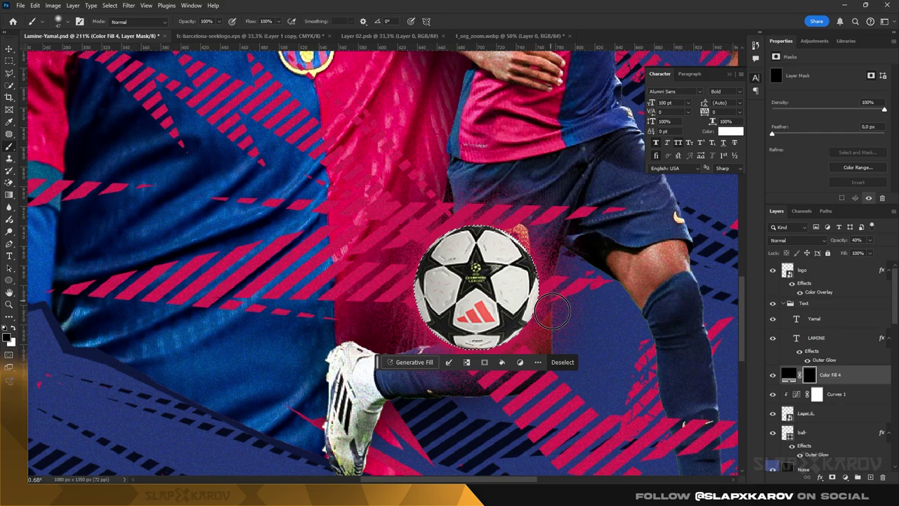
{"action": "left_click_drag", "start_coordinate": [556, 306], "coordinate": [564, 310]}
{"action": "key", "text": "x"}
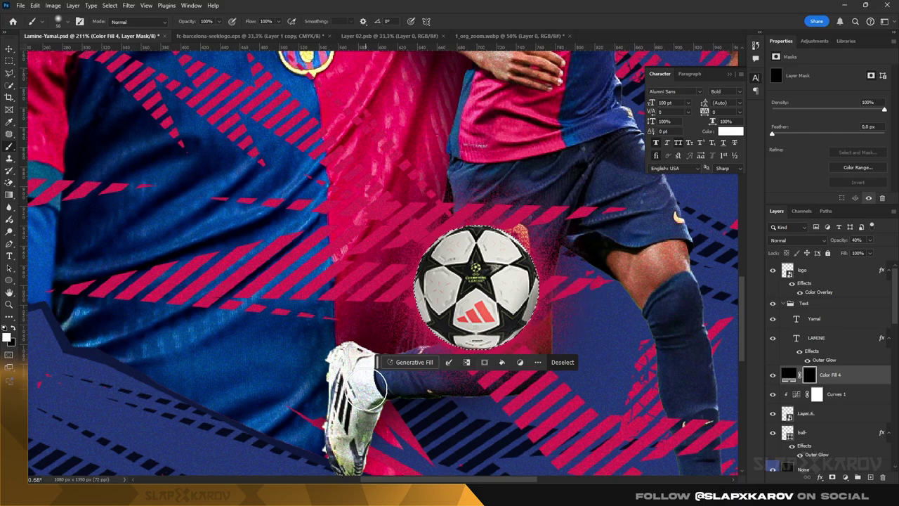
{"action": "left_click_drag", "start_coordinate": [379, 368], "coordinate": [379, 452]}
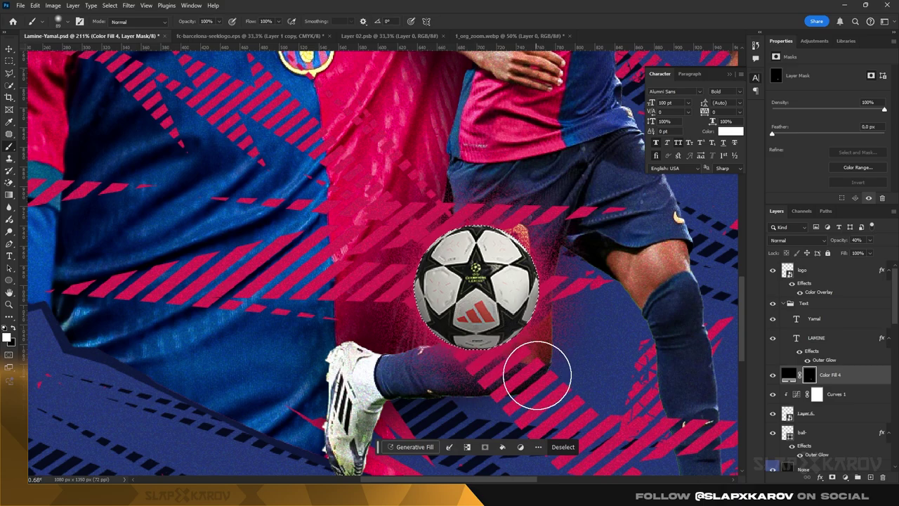
{"action": "left_click", "coordinate": [10, 61]}
{"action": "left_click", "coordinate": [114, 127]}
Duplicate the football layer above Color Fill 4 and give the copy an Inner Glow in Normal mode with a crimson colour
{"action": "left_click", "coordinate": [825, 418]}
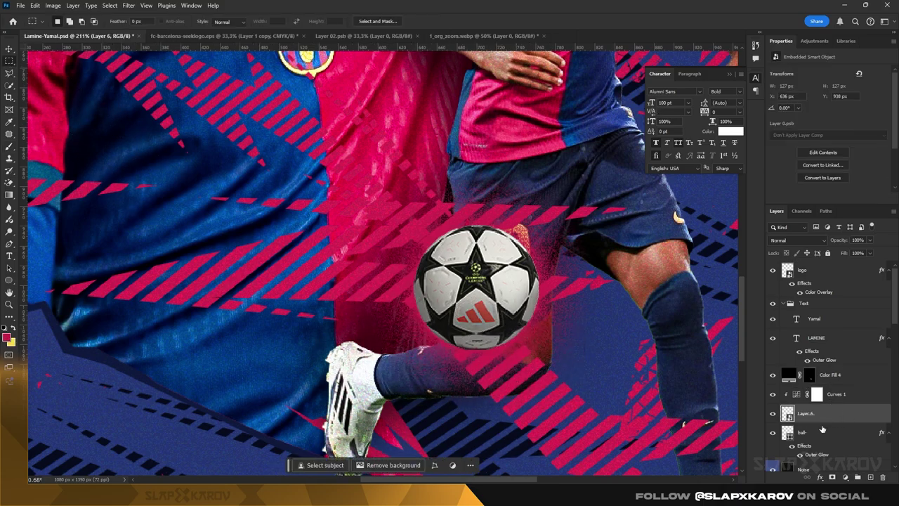
{"action": "left_click_drag", "start_coordinate": [812, 414], "coordinate": [815, 371]}
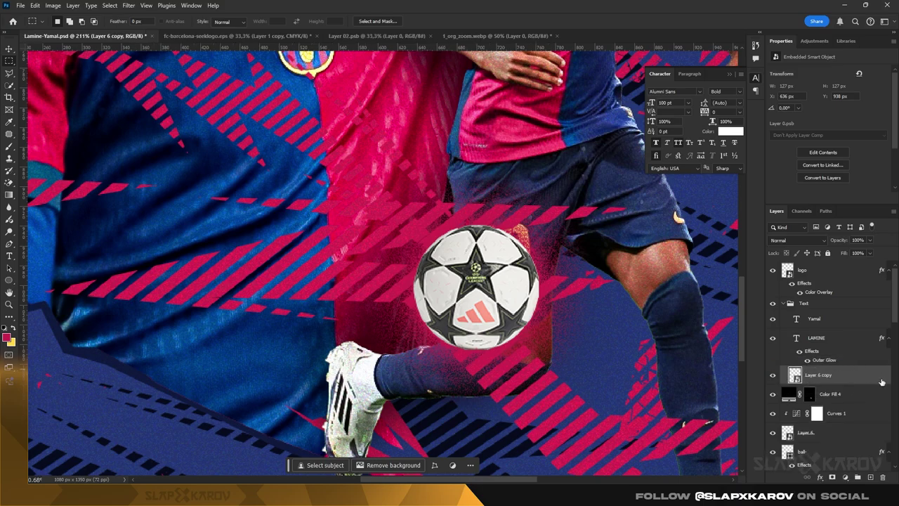
{"action": "double_click", "coordinate": [882, 381]}
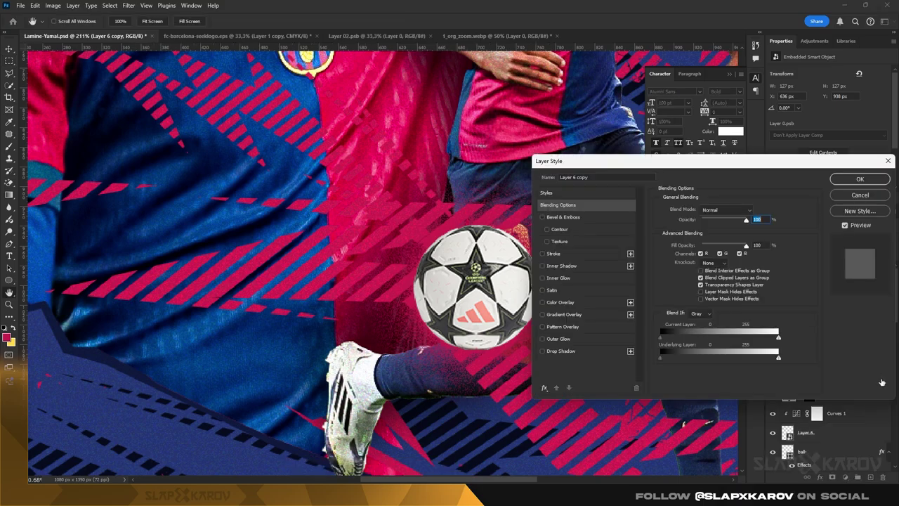
{"action": "left_click", "coordinate": [563, 278]}
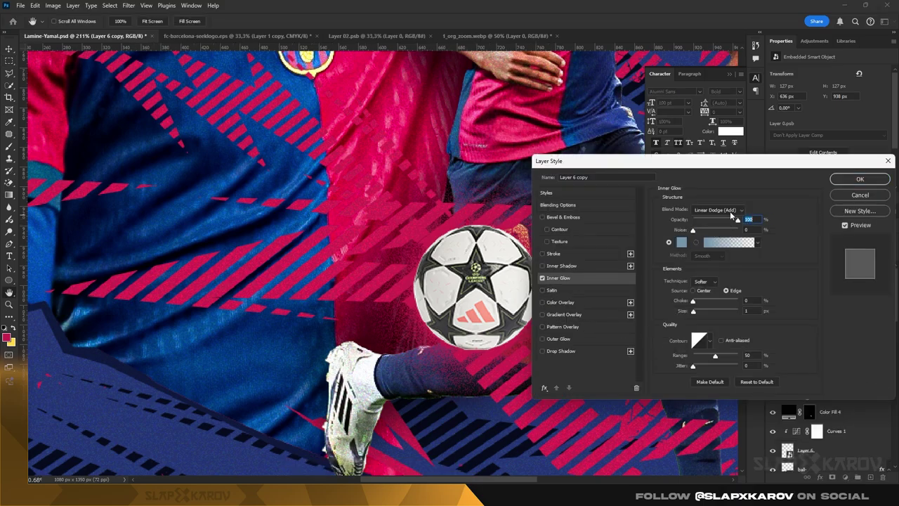
{"action": "left_click", "coordinate": [731, 211]}
{"action": "left_click", "coordinate": [724, 212]}
{"action": "left_click", "coordinate": [681, 243]}
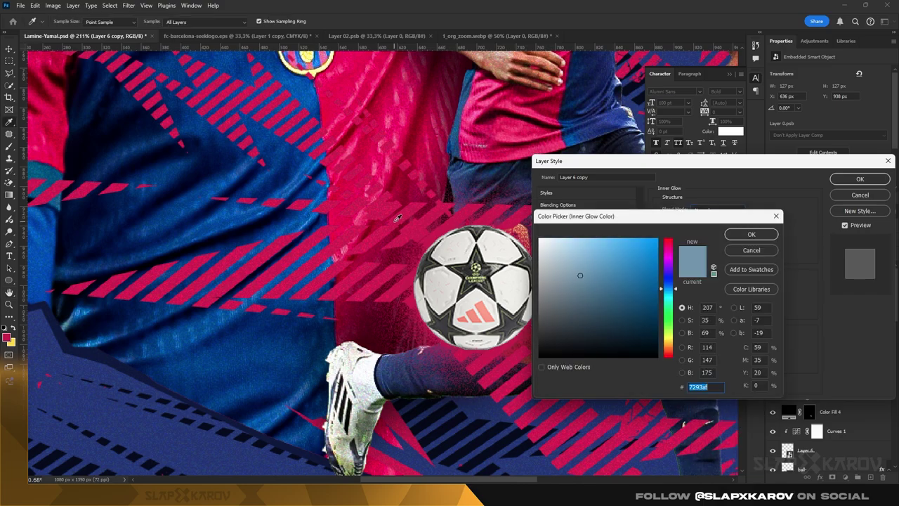
{"action": "left_click", "coordinate": [385, 140]}
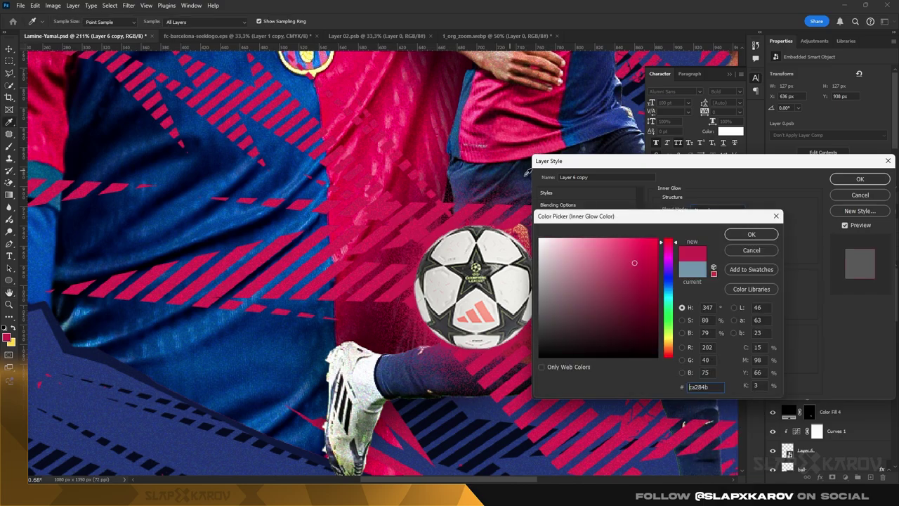
{"action": "left_click", "coordinate": [749, 234]}
Set the inner glow to 93% opacity, 13% noise, 20% choke, 29 px size and 63% range, and apply it
{"action": "left_click_drag", "start_coordinate": [697, 312], "coordinate": [698, 303]}
{"action": "mouse_move", "coordinate": [716, 357]}
{"action": "left_mouse_down"}
{"action": "mouse_move", "coordinate": [702, 354]}
{"action": "mouse_move", "coordinate": [727, 357]}
{"action": "left_mouse_up"}
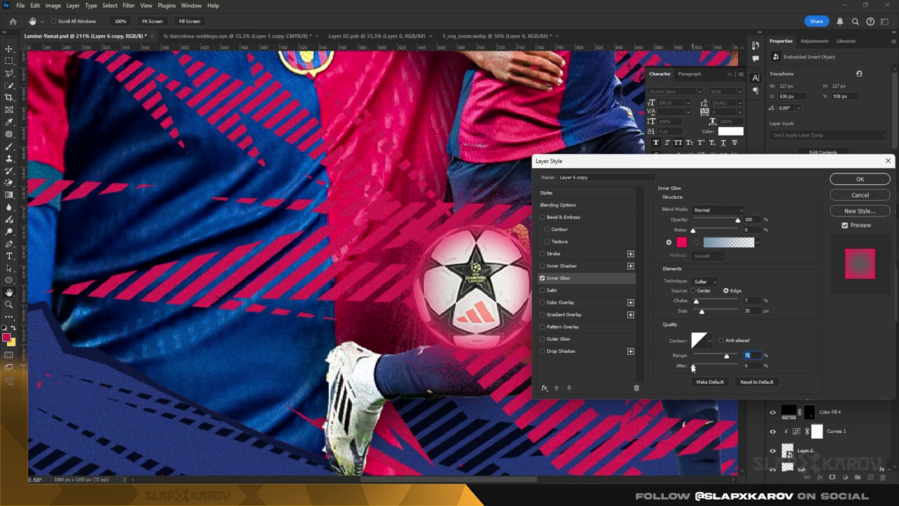
{"action": "left_click", "coordinate": [701, 232]}
{"action": "left_click_drag", "start_coordinate": [740, 221], "coordinate": [730, 223]}
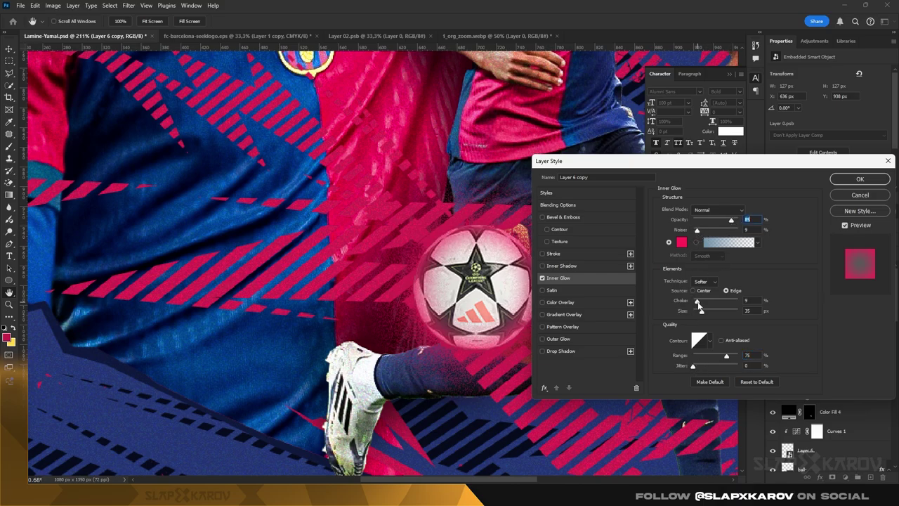
{"action": "left_click_drag", "start_coordinate": [699, 302], "coordinate": [702, 315]}
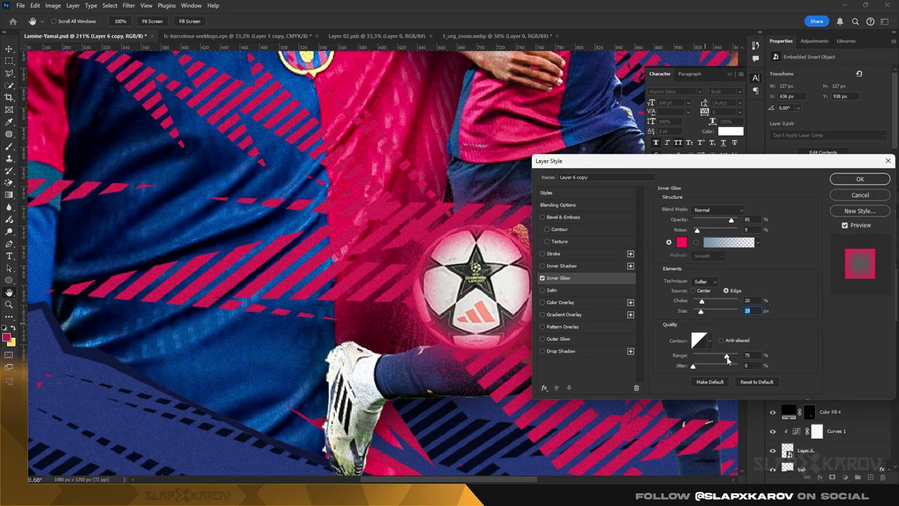
{"action": "left_click_drag", "start_coordinate": [727, 359], "coordinate": [724, 359]}
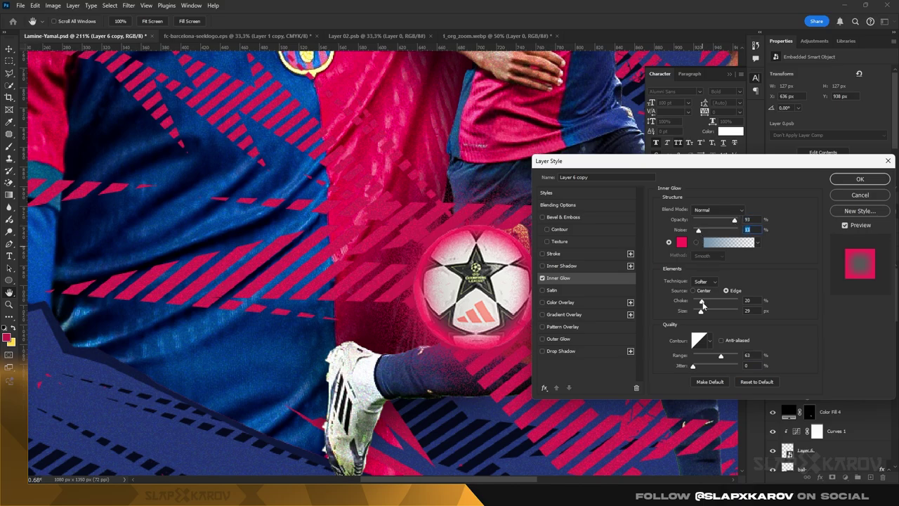
{"action": "left_click", "coordinate": [860, 179]}
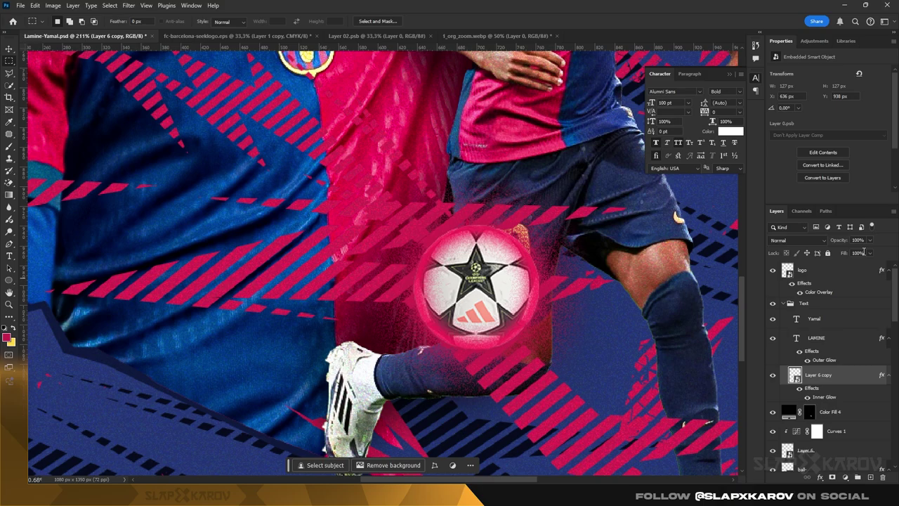
Set the football copy's fill to 0% and convert the layer to a smart object
{"action": "left_click_drag", "start_coordinate": [863, 266], "coordinate": [763, 255]}
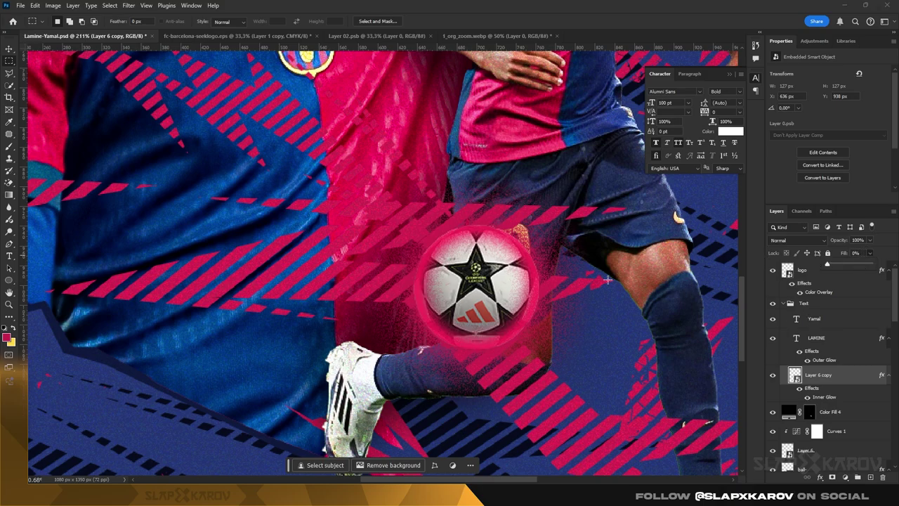
{"action": "right_click", "coordinate": [822, 378]}
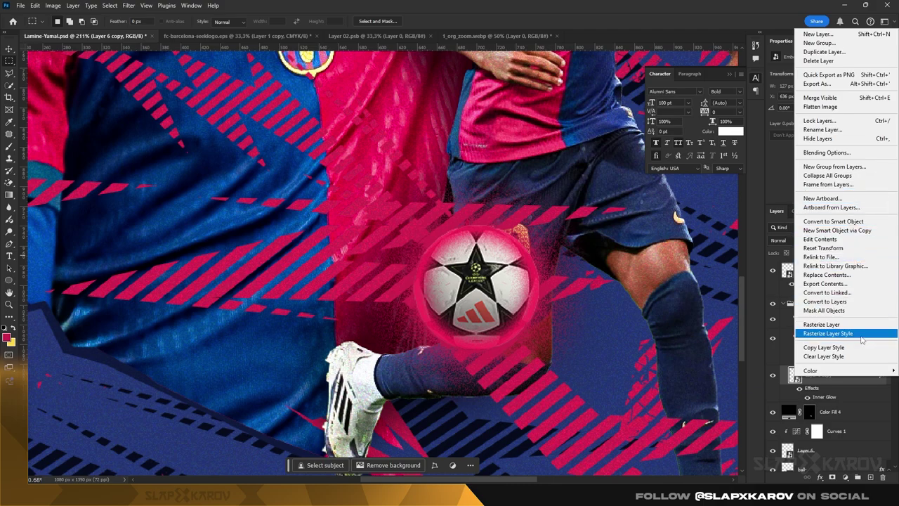
{"action": "left_click", "coordinate": [854, 224]}
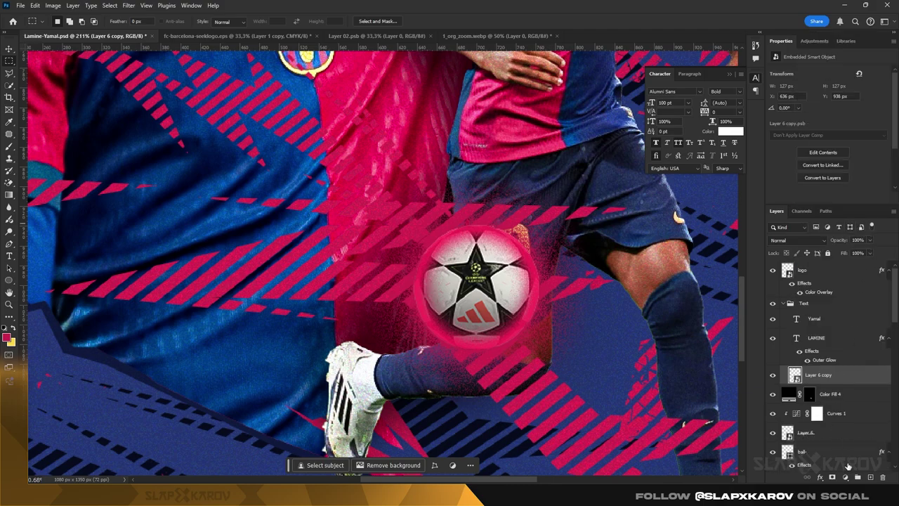
Add a layer mask to the glow layer and set its blend mode to Screen
{"action": "left_click", "coordinate": [834, 479]}
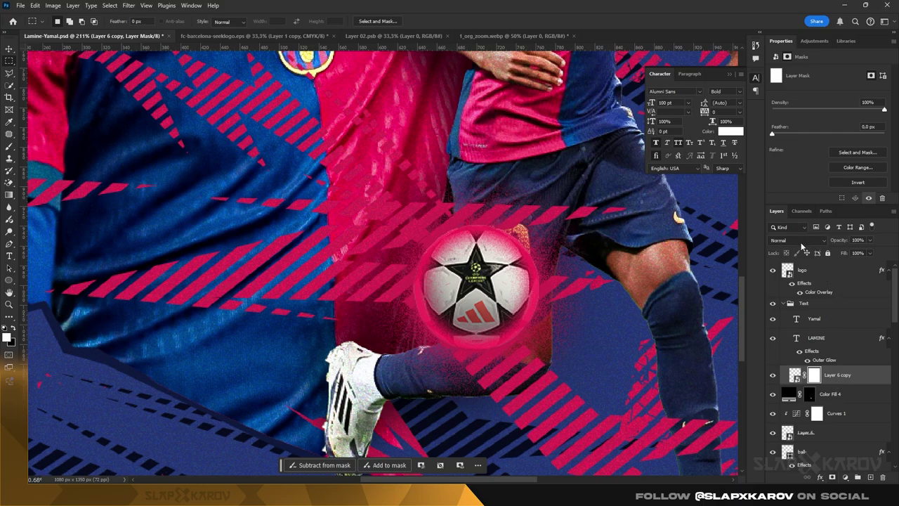
{"action": "left_click", "coordinate": [801, 244]}
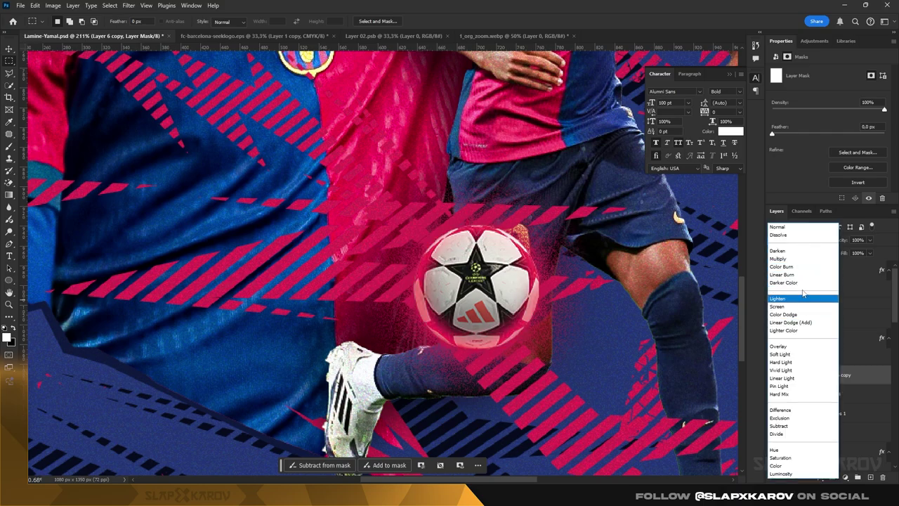
{"action": "left_click", "coordinate": [805, 307]}
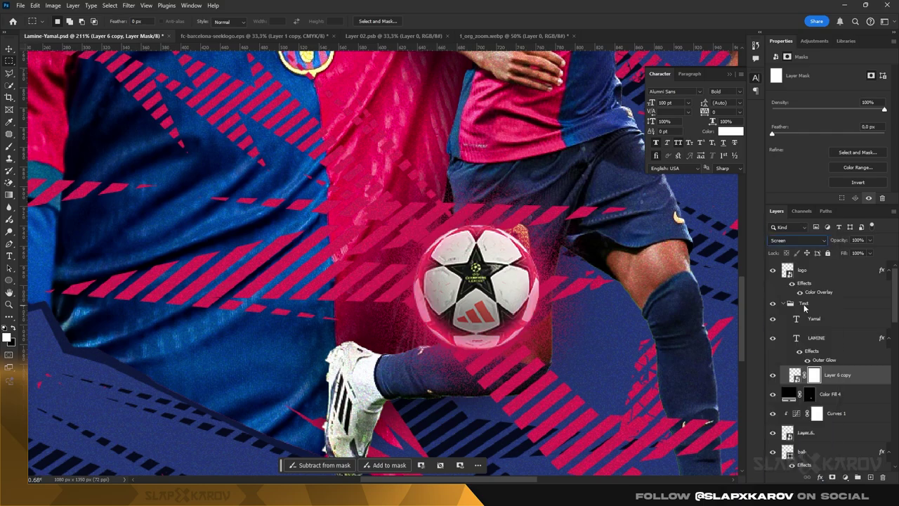
Paint on the glow layer's mask with a soft brush to fade the glow along the football's lower part
{"action": "left_click", "coordinate": [795, 375]}
{"action": "key", "text": "b"}
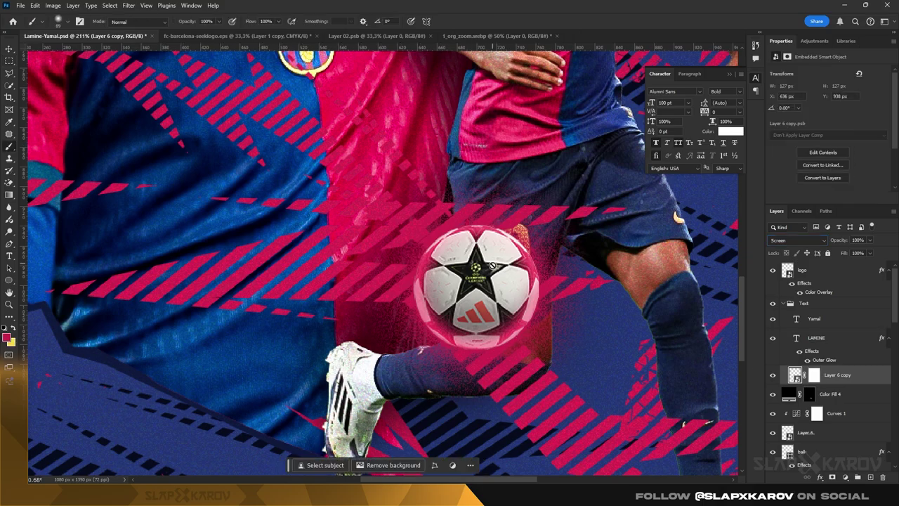
{"action": "right_click", "coordinate": [493, 266]}
{"action": "left_click", "coordinate": [814, 375]}
{"action": "key", "text": "x"}
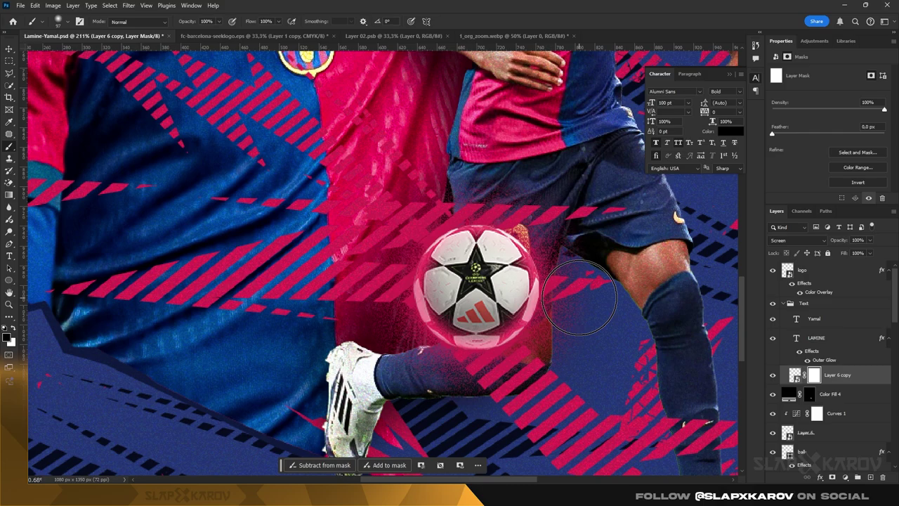
{"action": "mouse_move", "coordinate": [527, 335]}
{"action": "left_mouse_down"}
{"action": "mouse_move", "coordinate": [504, 310]}
{"action": "mouse_move", "coordinate": [515, 401]}
{"action": "mouse_move", "coordinate": [438, 385]}
{"action": "mouse_move", "coordinate": [430, 366]}
{"action": "mouse_move", "coordinate": [417, 385]}
{"action": "mouse_move", "coordinate": [390, 335]}
{"action": "left_mouse_up"}
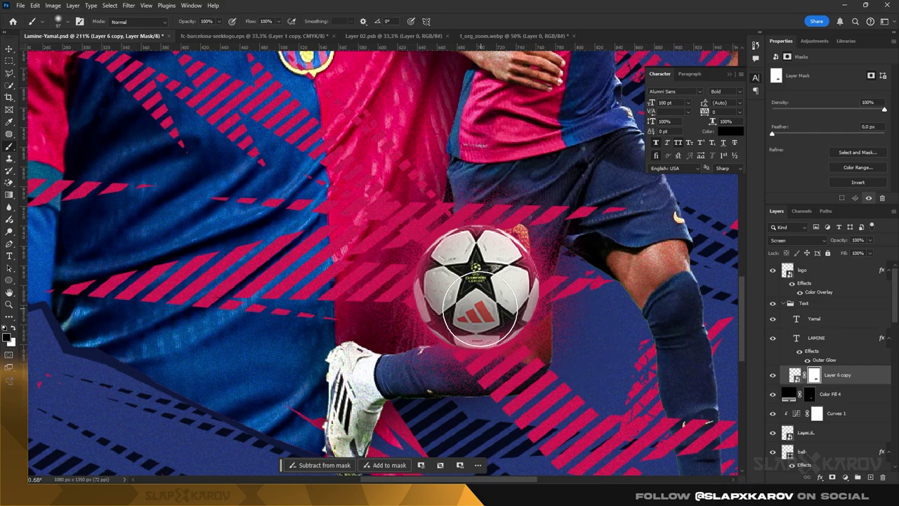
{"action": "left_click_drag", "start_coordinate": [479, 298], "coordinate": [465, 296]}
{"action": "key", "text": "x"}
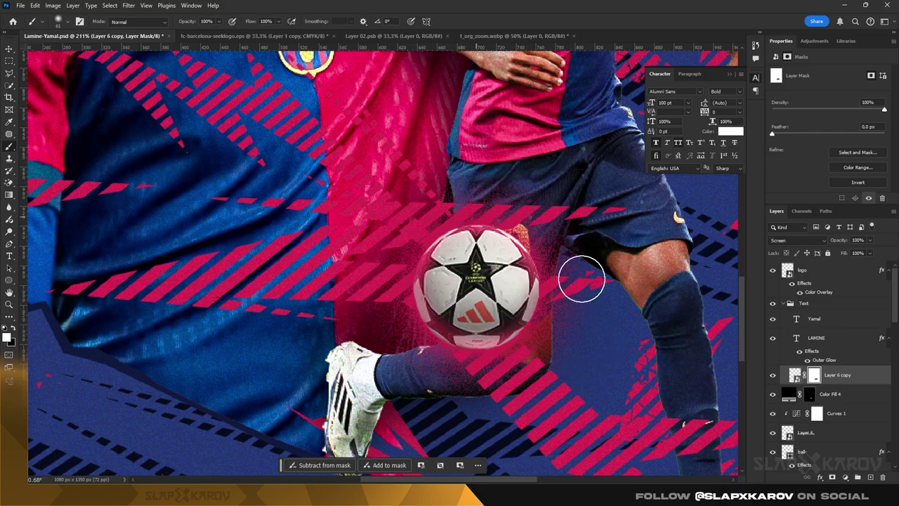
Examine the football's glow and shading close up, and check the ball within the whole poster
{"action": "key", "text": "z"}
{"action": "mouse_move", "coordinate": [518, 268]}
{"action": "left_mouse_down"}
{"action": "mouse_move", "coordinate": [450, 295]}
{"action": "mouse_move", "coordinate": [587, 315]}
{"action": "left_mouse_up"}
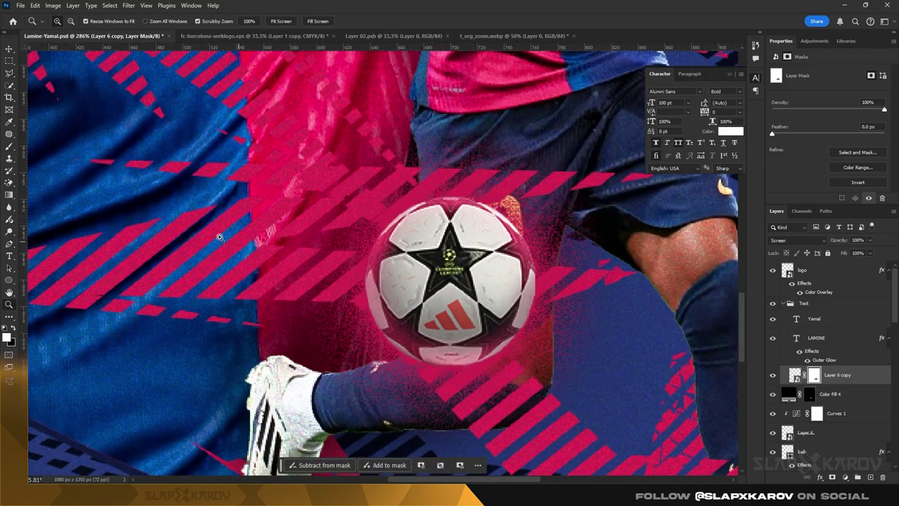
{"action": "left_click", "coordinate": [14, 150]}
{"action": "key", "text": "x"}
{"action": "scroll", "coordinate": [573, 390], "scroll_direction": "down", "scroll_amount": 2}
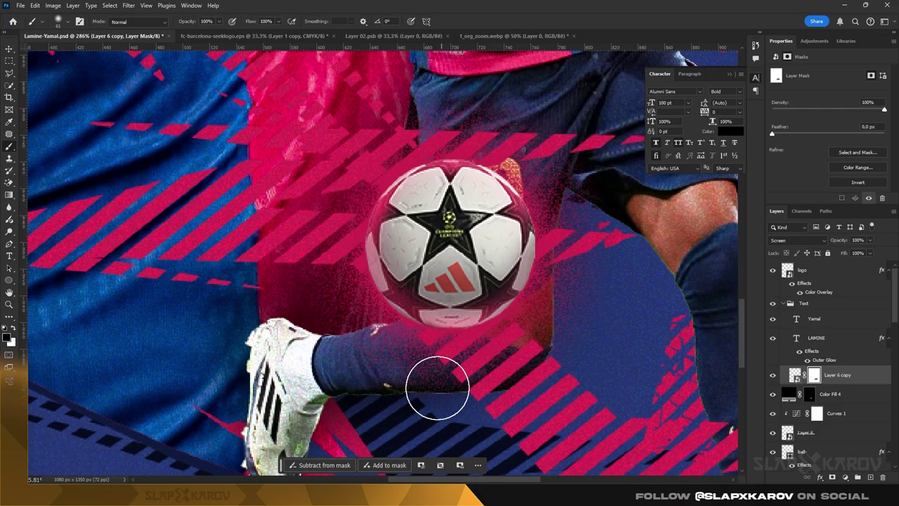
{"action": "key", "text": "z"}
{"action": "mouse_move", "coordinate": [434, 219]}
{"action": "left_mouse_down"}
{"action": "mouse_move", "coordinate": [356, 218]}
{"action": "mouse_move", "coordinate": [469, 249]}
{"action": "mouse_move", "coordinate": [494, 277]}
{"action": "mouse_move", "coordinate": [426, 238]}
{"action": "mouse_move", "coordinate": [473, 259]}
{"action": "mouse_move", "coordinate": [441, 251]}
{"action": "mouse_move", "coordinate": [451, 265]}
{"action": "left_mouse_up"}
{"action": "scroll", "coordinate": [436, 211], "scroll_direction": "up", "scroll_amount": 1}
{"action": "mouse_move", "coordinate": [412, 141]}
{"action": "left_mouse_down"}
{"action": "mouse_move", "coordinate": [385, 126]}
{"action": "mouse_move", "coordinate": [409, 155]}
{"action": "left_mouse_up"}
{"action": "scroll", "coordinate": [385, 126], "scroll_direction": "up", "scroll_amount": 1}
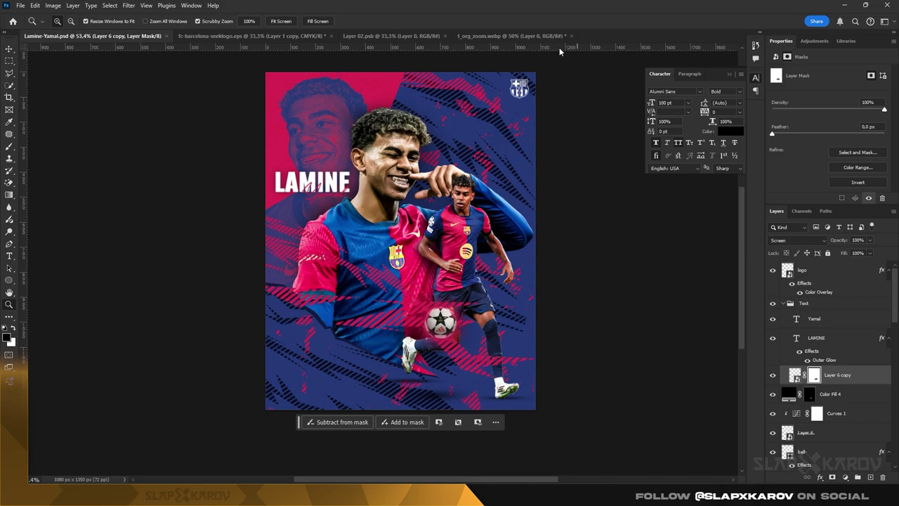
Close the Layer 02.psb and fc-barcelona-seeklogo.eps documents
{"action": "left_click", "coordinate": [448, 36]}
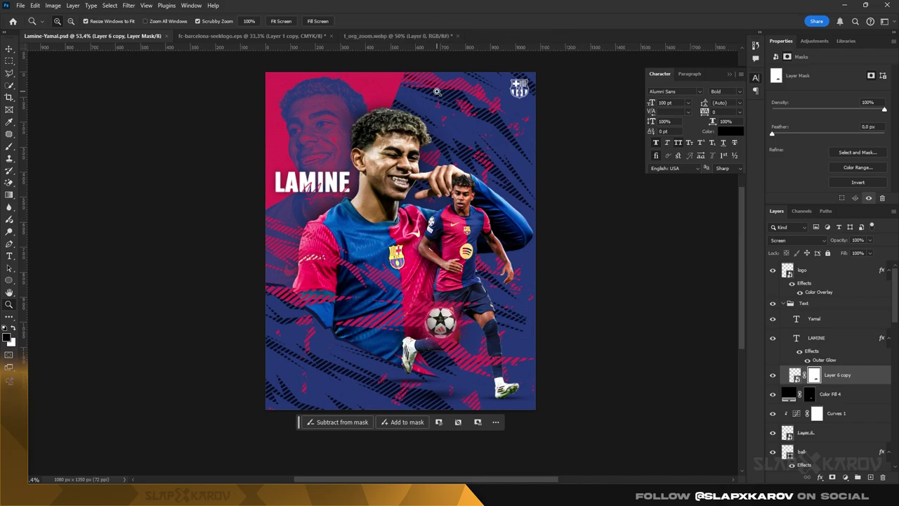
{"action": "left_click", "coordinate": [333, 36]}
{"action": "left_click", "coordinate": [443, 181]}
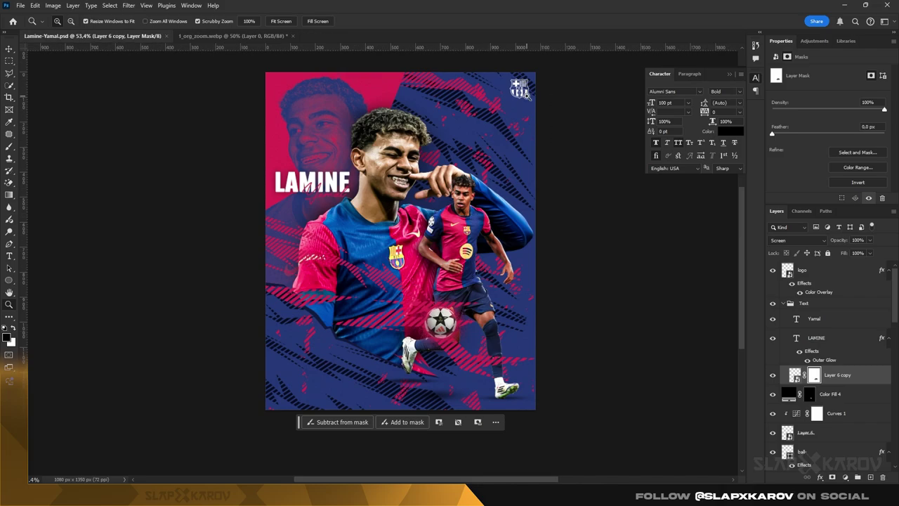
Examine the poster's title and player portraits close up, and check the whole composition
{"action": "left_click", "coordinate": [525, 94], "text": "alt"}
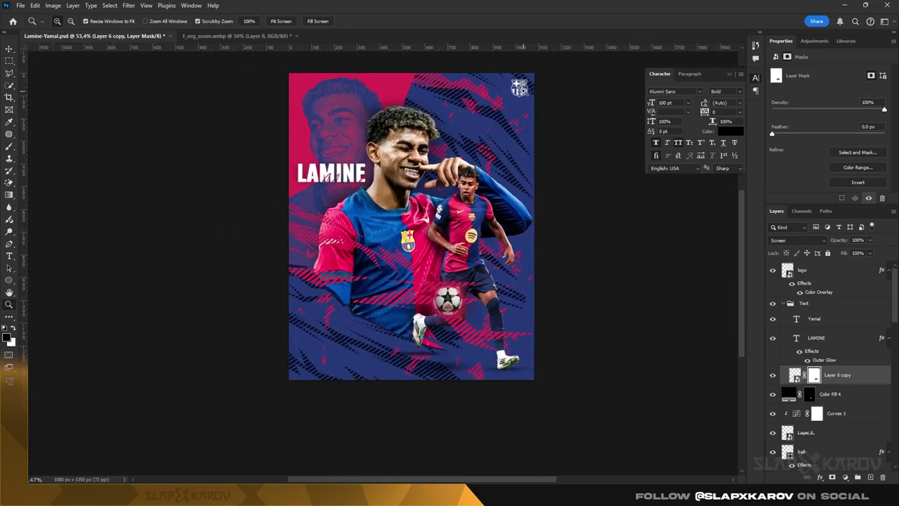
{"action": "left_click_drag", "start_coordinate": [524, 91], "coordinate": [527, 92]}
{"action": "left_click_drag", "start_coordinate": [387, 172], "coordinate": [417, 179]}
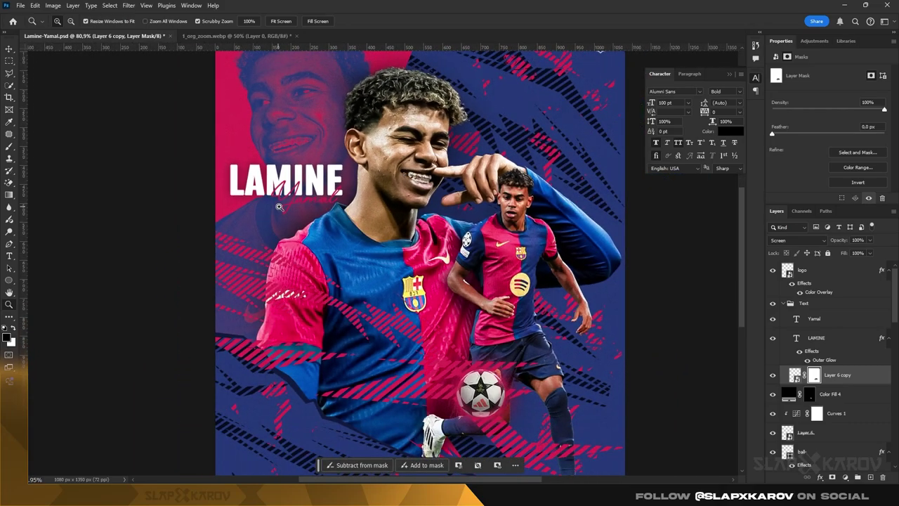
{"action": "scroll", "coordinate": [441, 307], "scroll_direction": "down", "scroll_amount": 1}
{"action": "left_click_drag", "start_coordinate": [464, 274], "coordinate": [444, 271]}
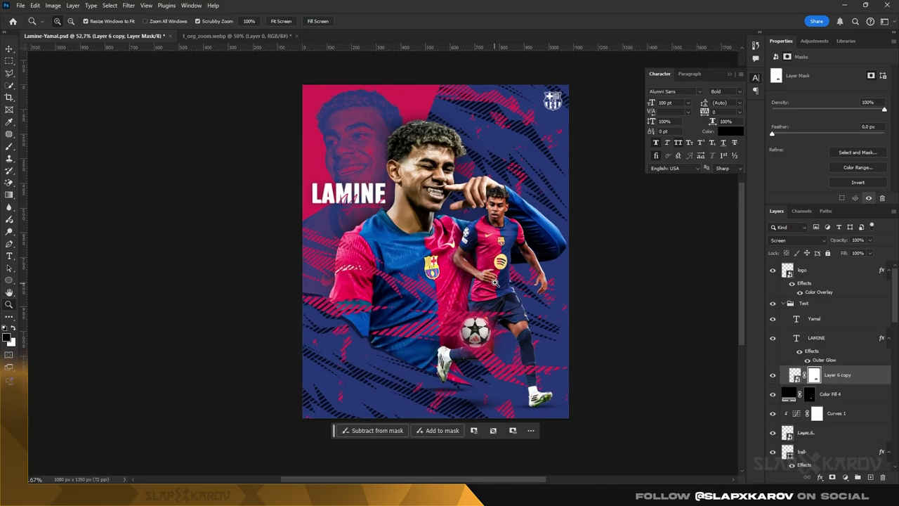
{"action": "left_click_drag", "start_coordinate": [495, 283], "coordinate": [511, 284]}
{"action": "left_click_drag", "start_coordinate": [487, 254], "coordinate": [500, 251]}
Find the running player's layer in the stack and compare the poster with it hidden and shown
{"action": "key", "text": "v"}
{"action": "left_click", "coordinate": [562, 225]}
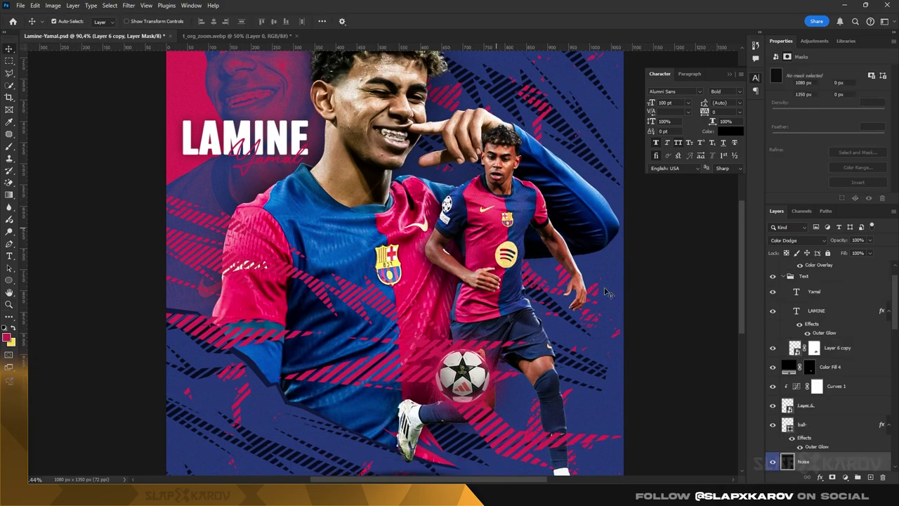
{"action": "scroll", "coordinate": [817, 365], "scroll_direction": "down", "scroll_amount": 5}
{"action": "scroll", "coordinate": [817, 362], "scroll_direction": "down", "scroll_amount": 3}
{"action": "left_click", "coordinate": [826, 297]}
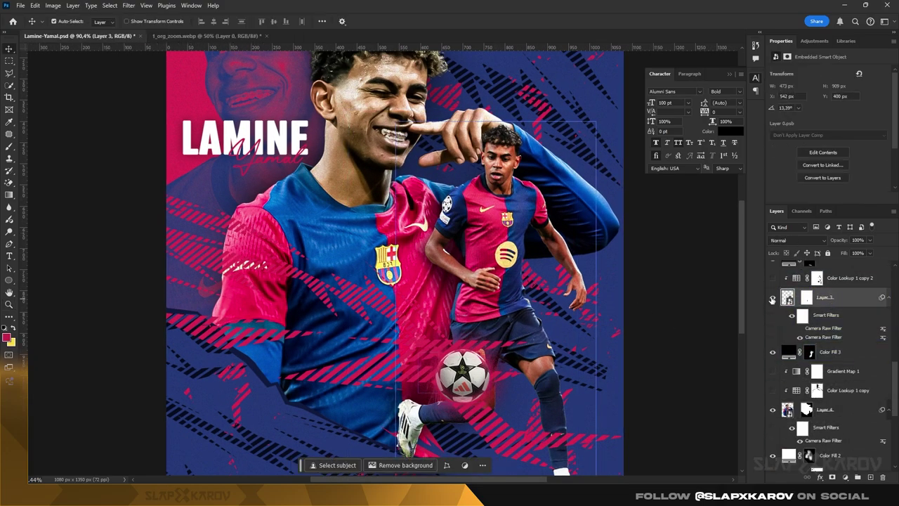
{"action": "left_click", "coordinate": [772, 298]}
{"action": "left_click", "coordinate": [772, 299]}
{"action": "scroll", "coordinate": [450, 252], "scroll_direction": "up", "scroll_amount": 1}
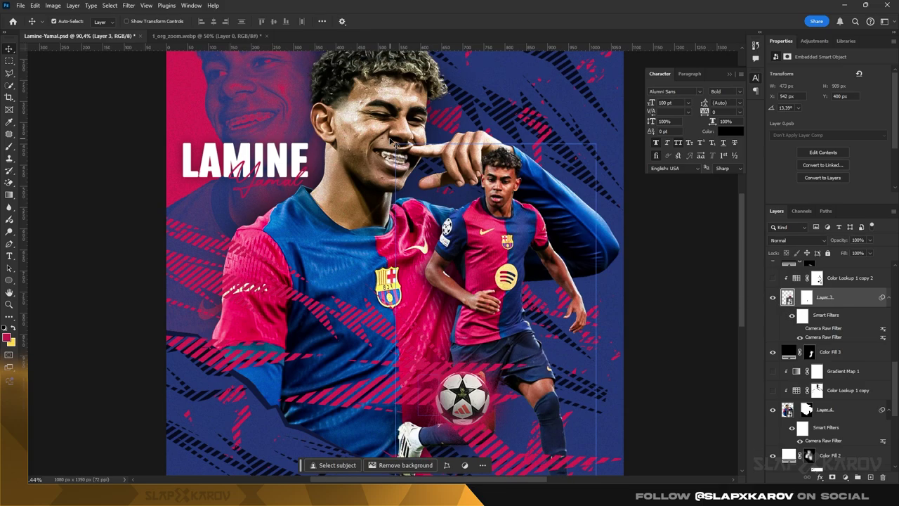
Add a black Solid Color fill clipped to the large portrait's layer, with an inverted mask and 40% opacity
{"action": "left_click", "coordinate": [444, 251]}
{"action": "scroll", "coordinate": [829, 351], "scroll_direction": "down", "scroll_amount": 5}
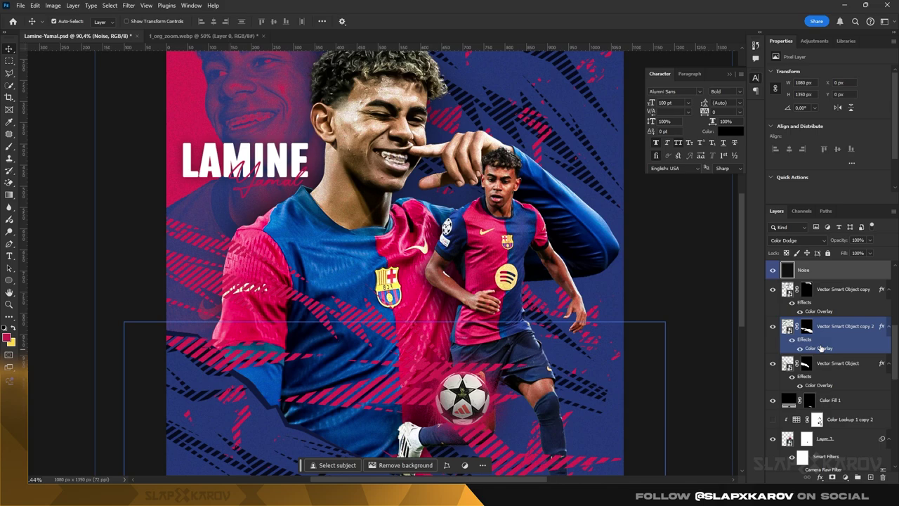
{"action": "left_click", "coordinate": [804, 335]}
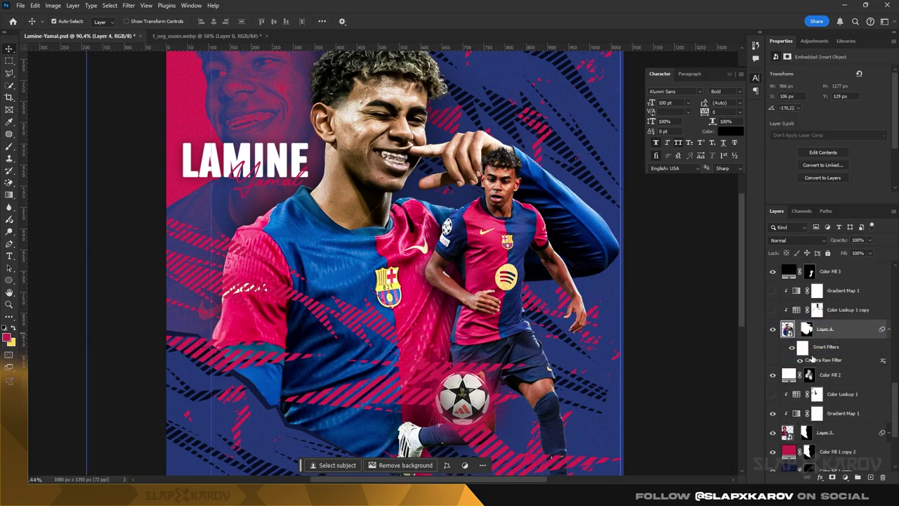
{"action": "left_click", "coordinate": [846, 477]}
{"action": "left_click", "coordinate": [829, 318]}
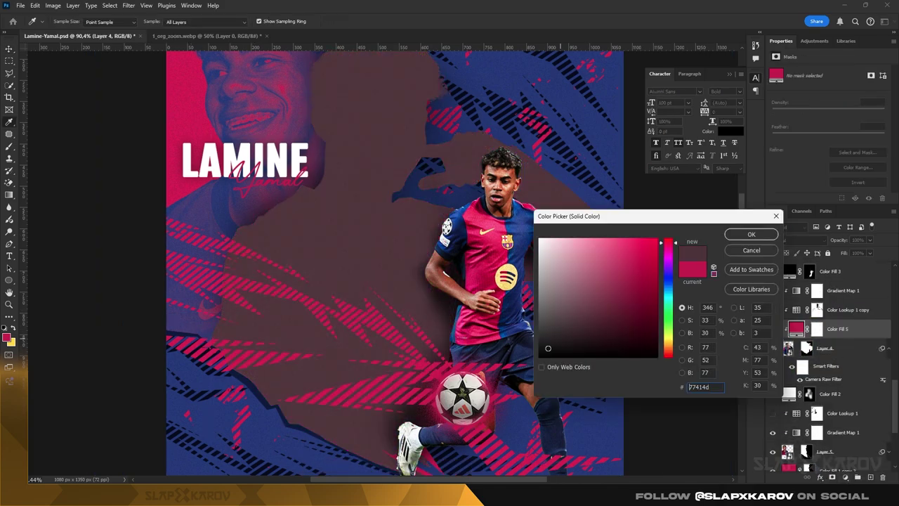
{"action": "left_click_drag", "start_coordinate": [548, 349], "coordinate": [545, 361]}
{"action": "left_click", "coordinate": [755, 235]}
{"action": "left_click", "coordinate": [820, 330]}
{"action": "key", "text": "ctrl+i"}
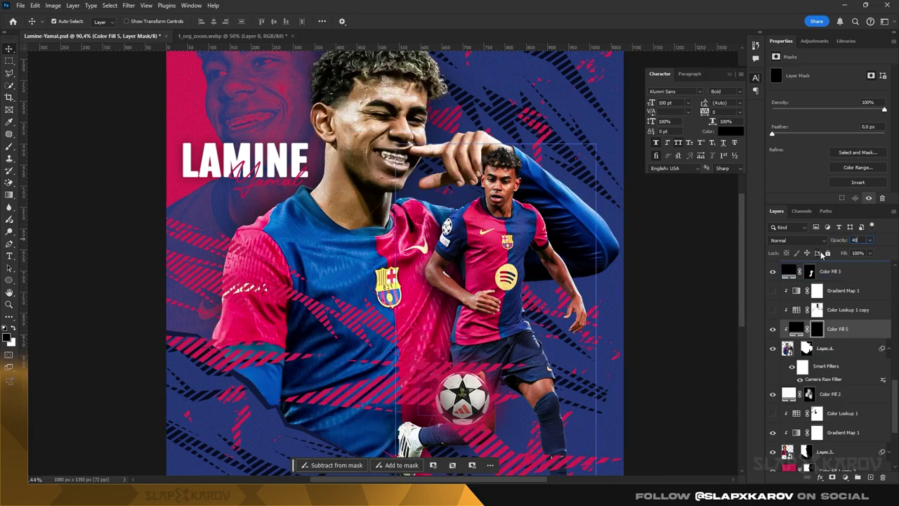
Load the large portrait's mask as a selection and paint white on the fill's mask to shade the hair edges, neck, shoulder and sleeve
{"action": "left_click", "coordinate": [807, 348], "text": "ctrl"}
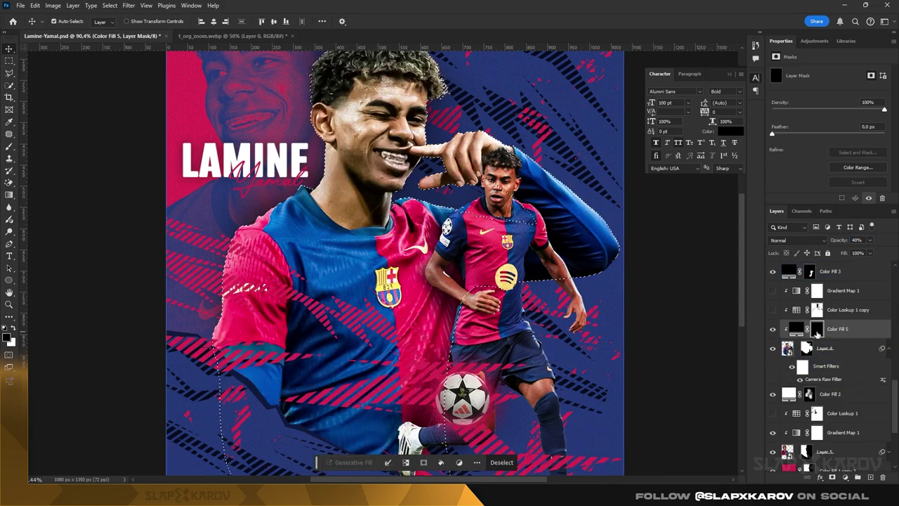
{"action": "scroll", "coordinate": [330, 184], "scroll_direction": "up", "scroll_amount": 1}
{"action": "left_click", "coordinate": [10, 147]}
{"action": "scroll", "coordinate": [402, 170], "scroll_direction": "up", "scroll_amount": 1}
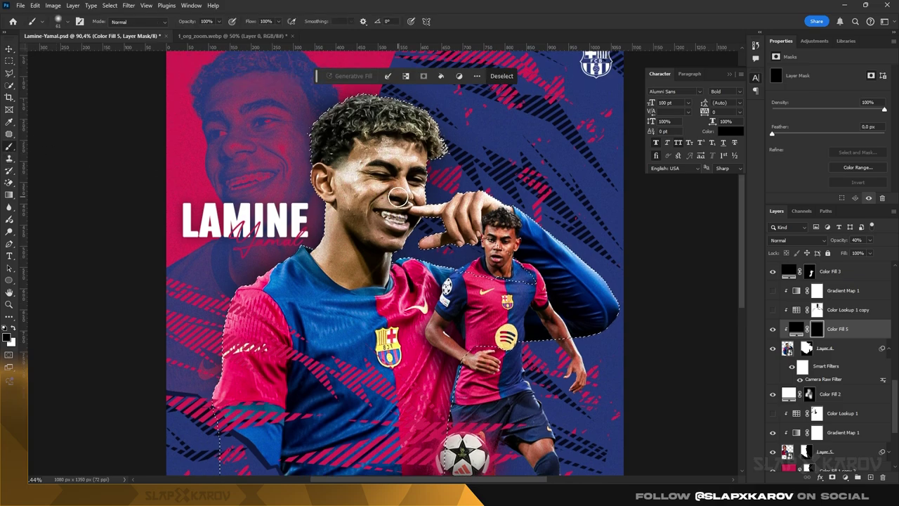
{"action": "left_click_drag", "start_coordinate": [423, 187], "coordinate": [428, 189]}
{"action": "key", "text": "x"}
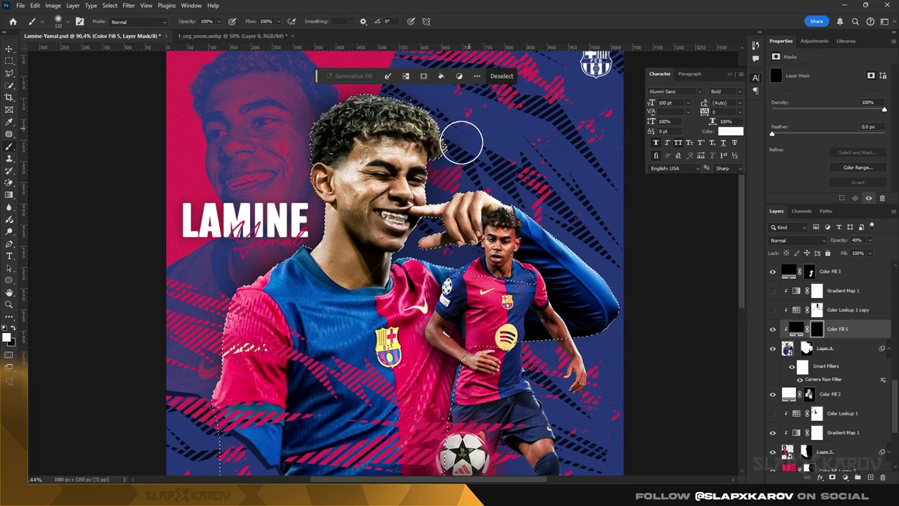
{"action": "mouse_move", "coordinate": [449, 123]}
{"action": "left_mouse_down"}
{"action": "mouse_move", "coordinate": [331, 107]}
{"action": "mouse_move", "coordinate": [283, 122]}
{"action": "mouse_move", "coordinate": [292, 140]}
{"action": "mouse_move", "coordinate": [295, 111]}
{"action": "mouse_move", "coordinate": [295, 201]}
{"action": "mouse_move", "coordinate": [304, 226]}
{"action": "mouse_move", "coordinate": [291, 211]}
{"action": "mouse_move", "coordinate": [330, 183]}
{"action": "left_mouse_up"}
{"action": "key", "text": "x"}
{"action": "key", "text": "x"}
{"action": "mouse_move", "coordinate": [306, 238]}
{"action": "left_mouse_down"}
{"action": "mouse_move", "coordinate": [310, 209]}
{"action": "mouse_move", "coordinate": [304, 218]}
{"action": "left_mouse_up"}
{"action": "mouse_move", "coordinate": [298, 265]}
{"action": "left_mouse_down"}
{"action": "mouse_move", "coordinate": [245, 259]}
{"action": "mouse_move", "coordinate": [185, 284]}
{"action": "mouse_move", "coordinate": [198, 275]}
{"action": "mouse_move", "coordinate": [226, 287]}
{"action": "mouse_move", "coordinate": [222, 323]}
{"action": "mouse_move", "coordinate": [218, 285]}
{"action": "mouse_move", "coordinate": [219, 296]}
{"action": "mouse_move", "coordinate": [234, 345]}
{"action": "mouse_move", "coordinate": [254, 327]}
{"action": "mouse_move", "coordinate": [248, 281]}
{"action": "mouse_move", "coordinate": [250, 347]}
{"action": "mouse_move", "coordinate": [286, 295]}
{"action": "mouse_move", "coordinate": [262, 277]}
{"action": "mouse_move", "coordinate": [228, 272]}
{"action": "mouse_move", "coordinate": [301, 257]}
{"action": "mouse_move", "coordinate": [289, 326]}
{"action": "mouse_move", "coordinate": [314, 347]}
{"action": "mouse_move", "coordinate": [318, 396]}
{"action": "left_mouse_up"}
Paint more shading over the large portrait's lower jersey and raised arm within the selection, and deselect
{"action": "scroll", "coordinate": [224, 309], "scroll_direction": "down", "scroll_amount": 2}
{"action": "scroll", "coordinate": [318, 396], "scroll_direction": "down", "scroll_amount": 6}
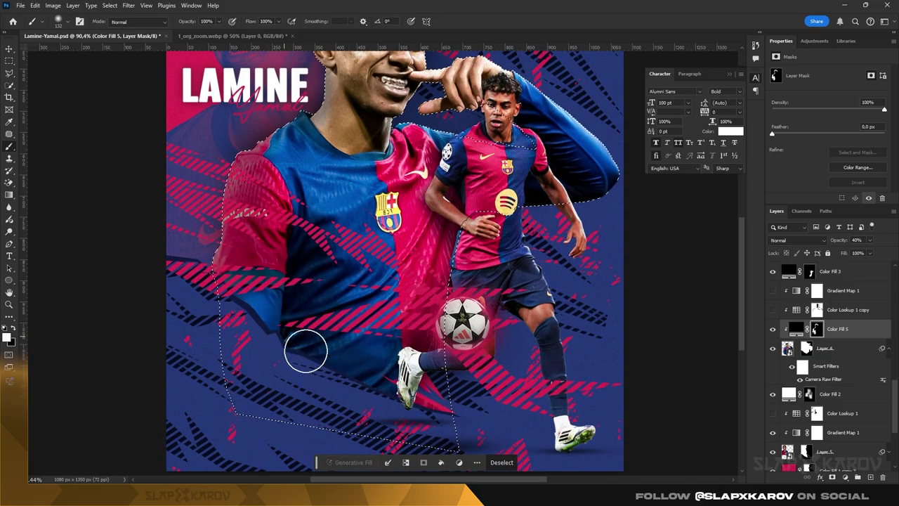
{"action": "left_click_drag", "start_coordinate": [388, 309], "coordinate": [415, 328]}
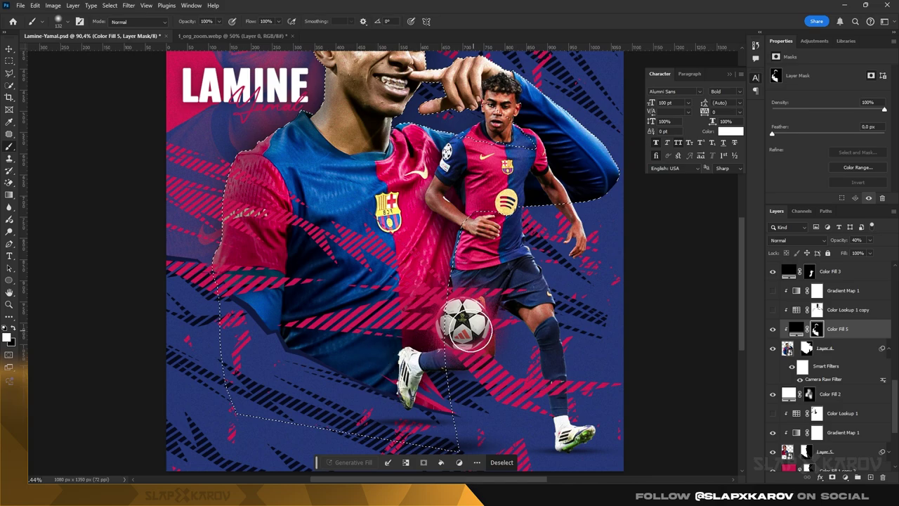
{"action": "scroll", "coordinate": [429, 376], "scroll_direction": "up", "scroll_amount": 1}
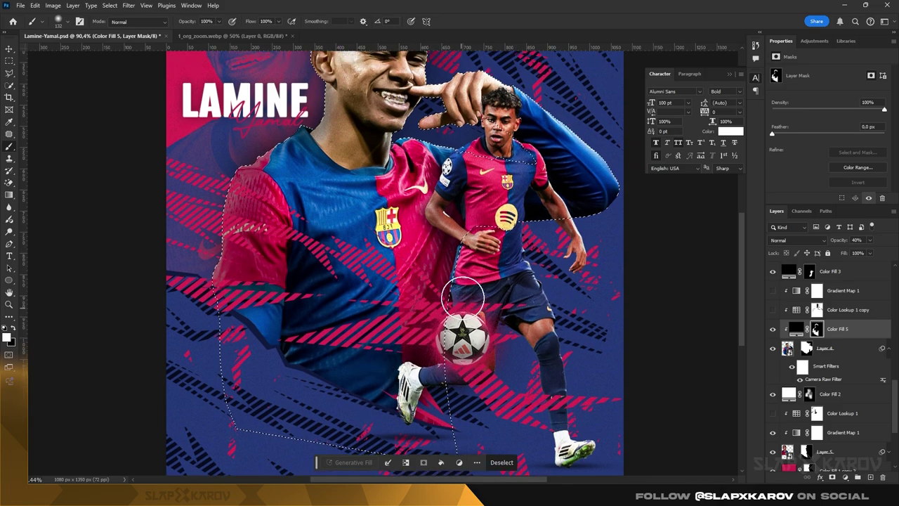
{"action": "scroll", "coordinate": [455, 244], "scroll_direction": "up", "scroll_amount": 3}
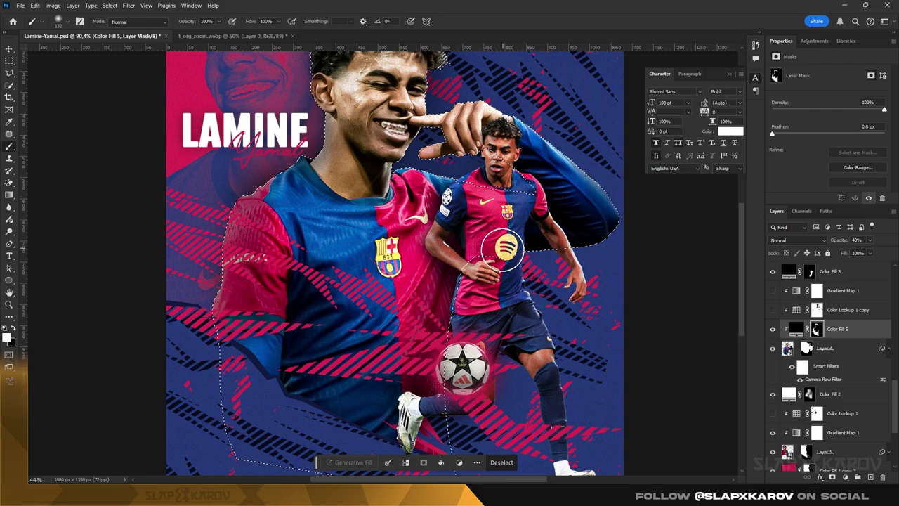
{"action": "scroll", "coordinate": [577, 283], "scroll_direction": "up", "scroll_amount": 1}
{"action": "key", "text": "x"}
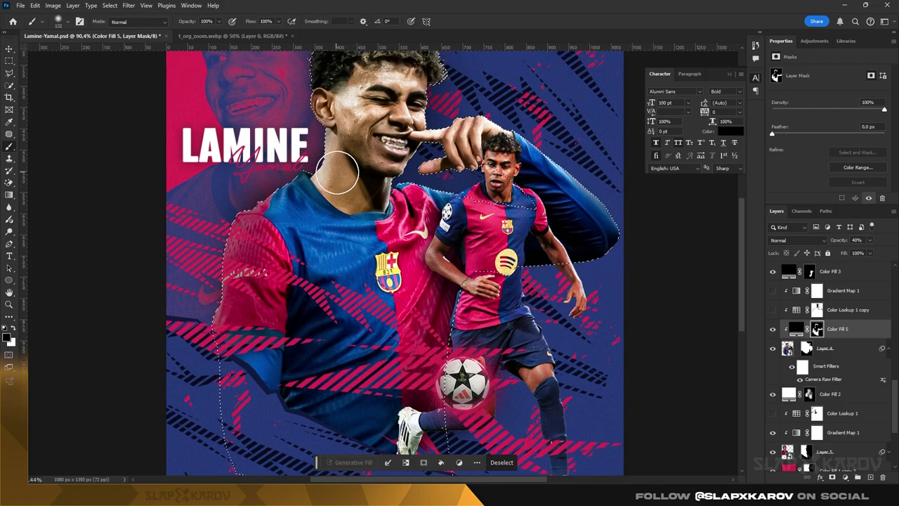
{"action": "left_click", "coordinate": [10, 62]}
{"action": "left_click", "coordinate": [90, 97]}
Paint black on the fill layer's mask with a smaller brush to remove shading from the large portrait's pink sleeve
{"action": "key", "text": "z"}
{"action": "left_click_drag", "start_coordinate": [333, 167], "coordinate": [335, 124]}
{"action": "left_click_drag", "start_coordinate": [285, 251], "coordinate": [306, 252]}
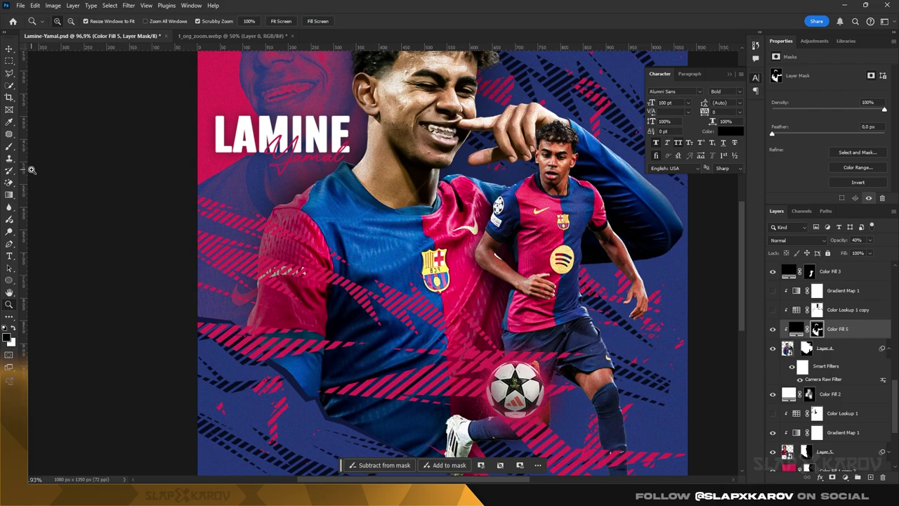
{"action": "left_click", "coordinate": [9, 146]}
{"action": "mouse_move", "coordinate": [290, 250]}
{"action": "left_mouse_down"}
{"action": "mouse_move", "coordinate": [293, 222]}
{"action": "mouse_move", "coordinate": [285, 234]}
{"action": "mouse_move", "coordinate": [283, 218]}
{"action": "mouse_move", "coordinate": [275, 293]}
{"action": "mouse_move", "coordinate": [292, 238]}
{"action": "mouse_move", "coordinate": [278, 320]}
{"action": "mouse_move", "coordinate": [275, 300]}
{"action": "mouse_move", "coordinate": [299, 230]}
{"action": "mouse_move", "coordinate": [307, 262]}
{"action": "left_mouse_up"}
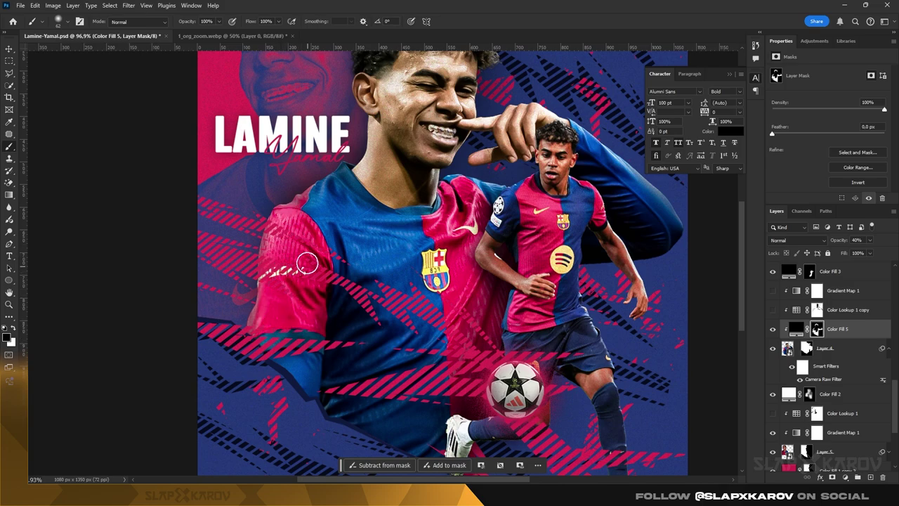
{"action": "left_click_drag", "start_coordinate": [301, 229], "coordinate": [307, 209]}
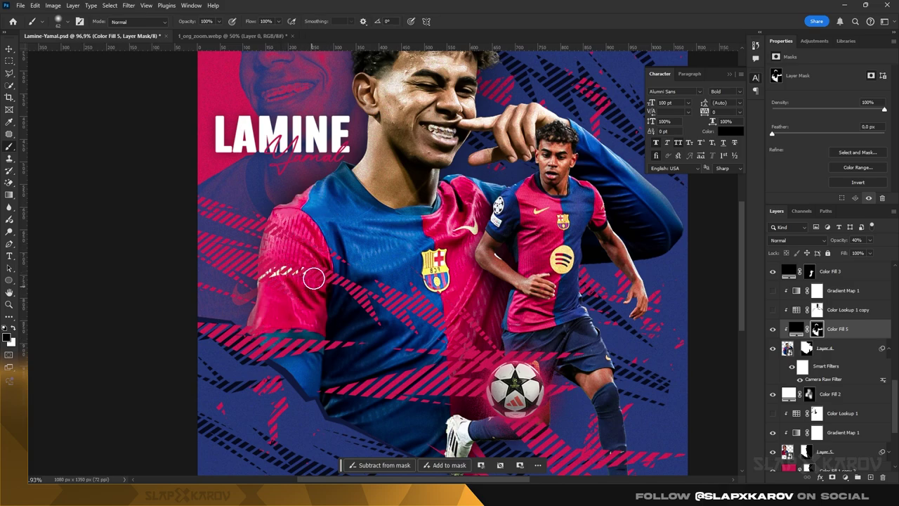
{"action": "left_click_drag", "start_coordinate": [314, 278], "coordinate": [314, 272]}
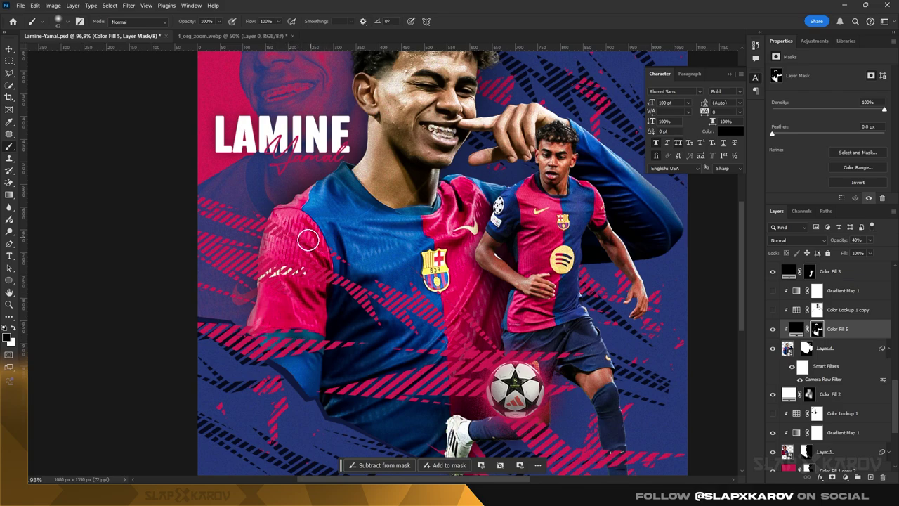
Review the shaded poster and its layer stack, and compare the football with its image layer hidden and shown
{"action": "scroll", "coordinate": [398, 282], "scroll_direction": "down", "scroll_amount": 3}
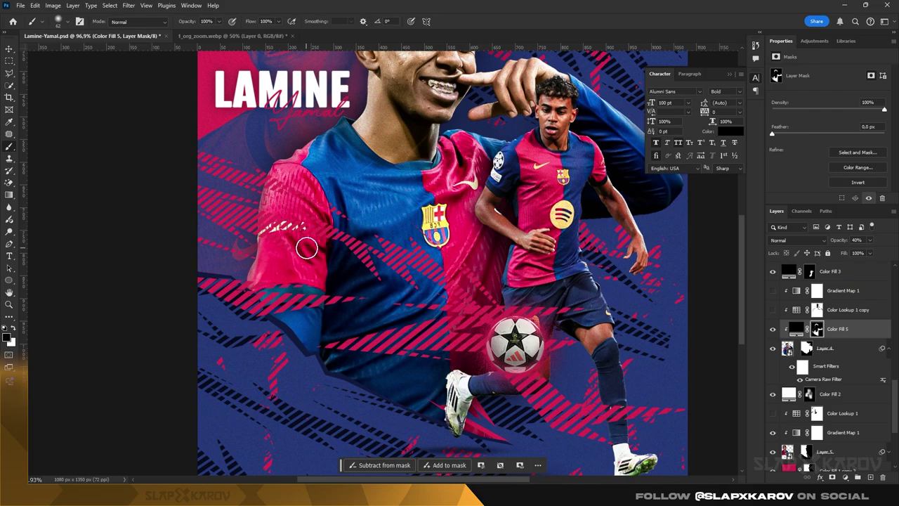
{"action": "key", "text": "z"}
{"action": "left_click_drag", "start_coordinate": [466, 234], "coordinate": [407, 235]}
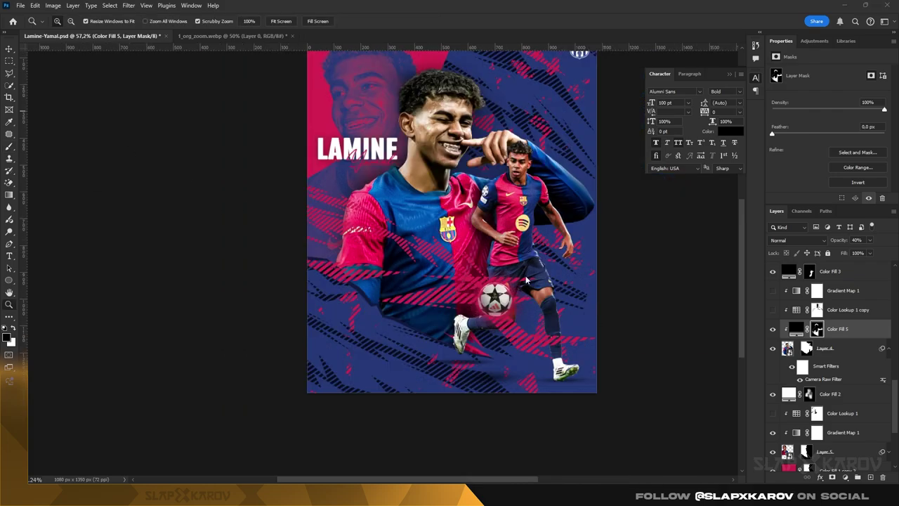
{"action": "left_click_drag", "start_coordinate": [528, 275], "coordinate": [542, 275]}
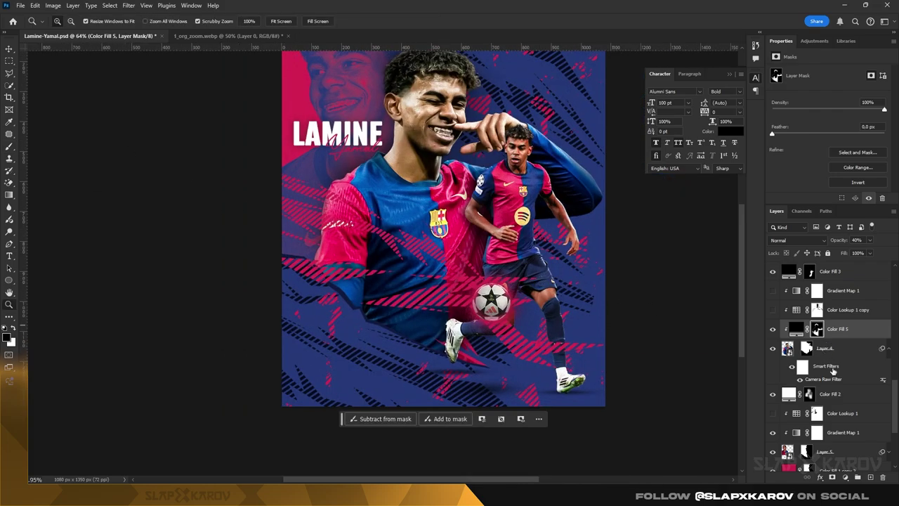
{"action": "scroll", "coordinate": [831, 371], "scroll_direction": "down", "scroll_amount": 4}
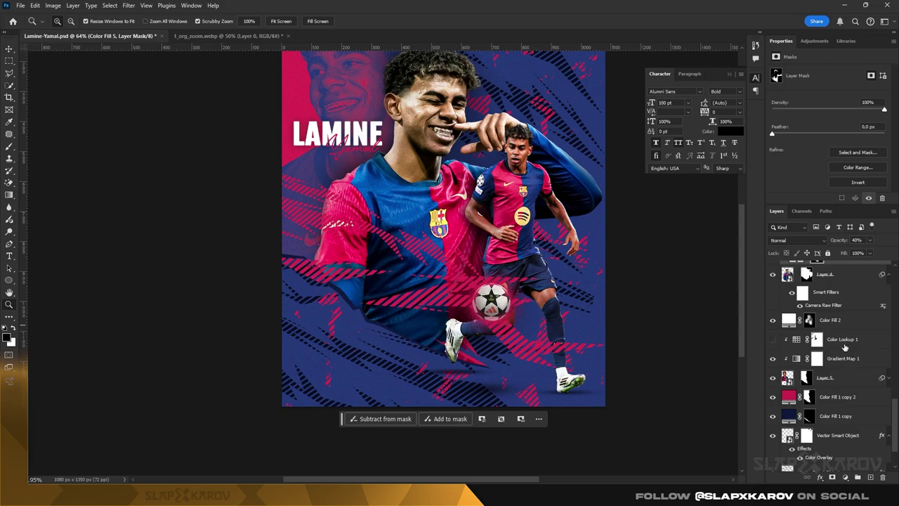
{"action": "scroll", "coordinate": [840, 330], "scroll_direction": "up", "scroll_amount": 8}
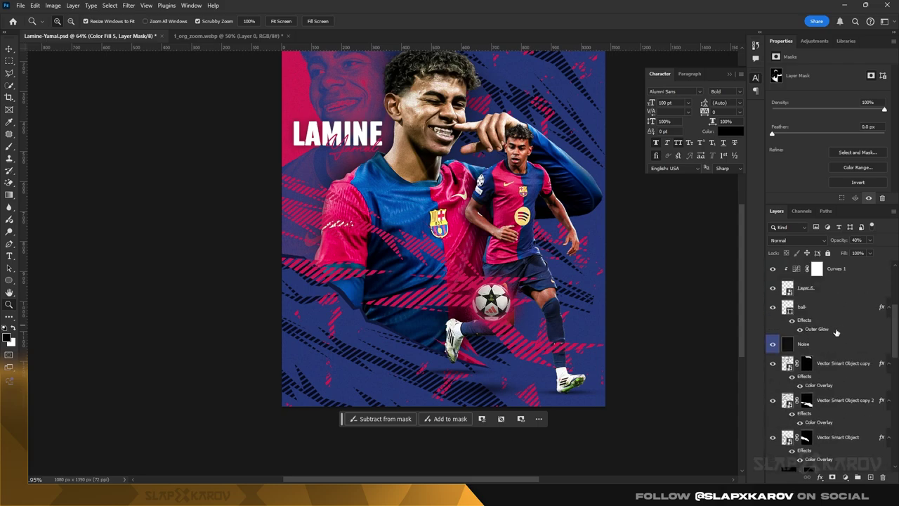
{"action": "left_click", "coordinate": [822, 288]}
{"action": "left_click", "coordinate": [772, 288]}
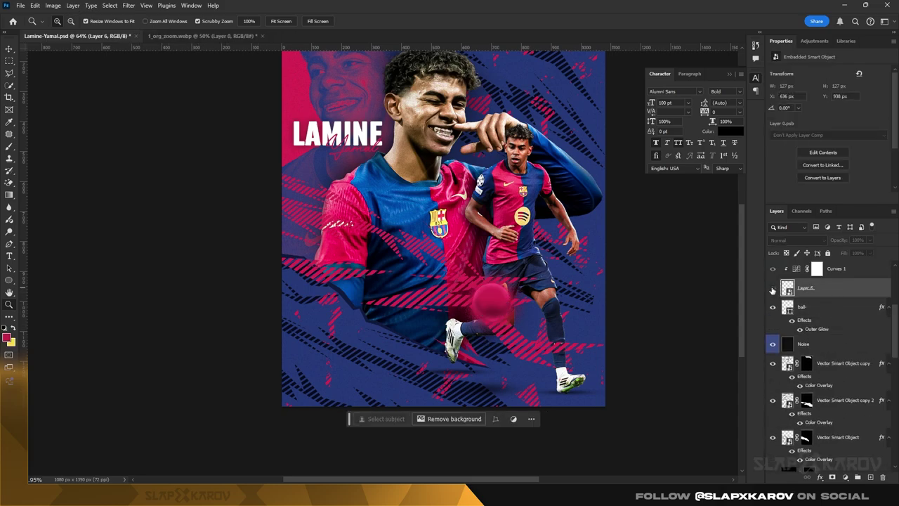
{"action": "left_click", "coordinate": [773, 288]}
Try reducing the opacity of the football's base shape to 75% and of the football image to 80%
{"action": "left_click", "coordinate": [815, 309]}
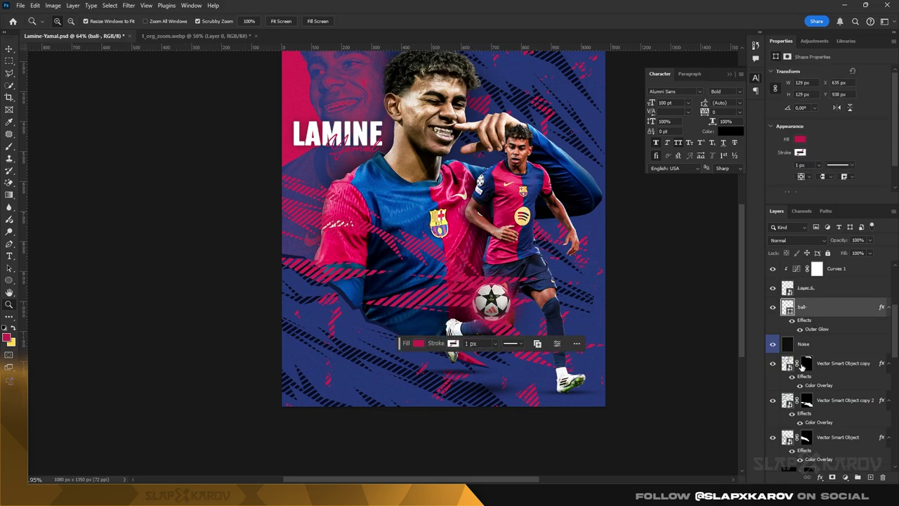
{"action": "left_click_drag", "start_coordinate": [523, 315], "coordinate": [538, 315]}
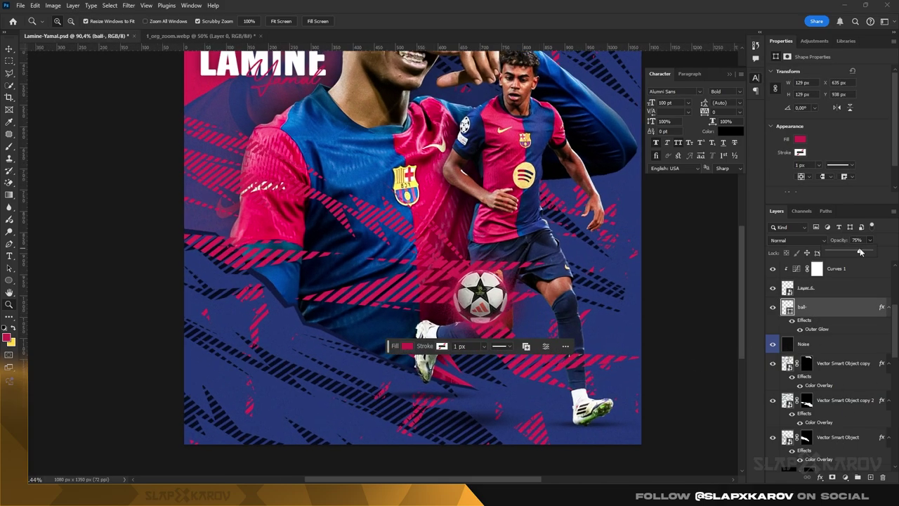
{"action": "left_click", "coordinate": [807, 289]}
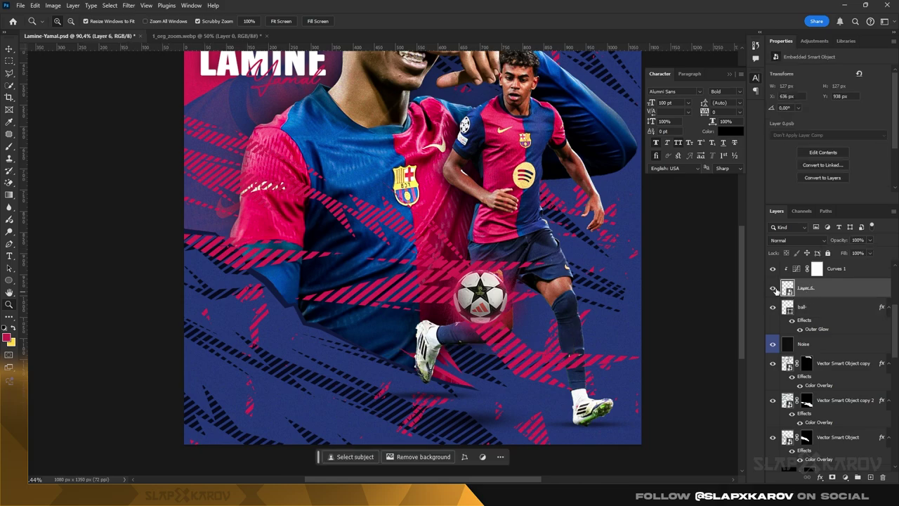
{"action": "left_click", "coordinate": [773, 288]}
{"action": "left_click", "coordinate": [773, 288]}
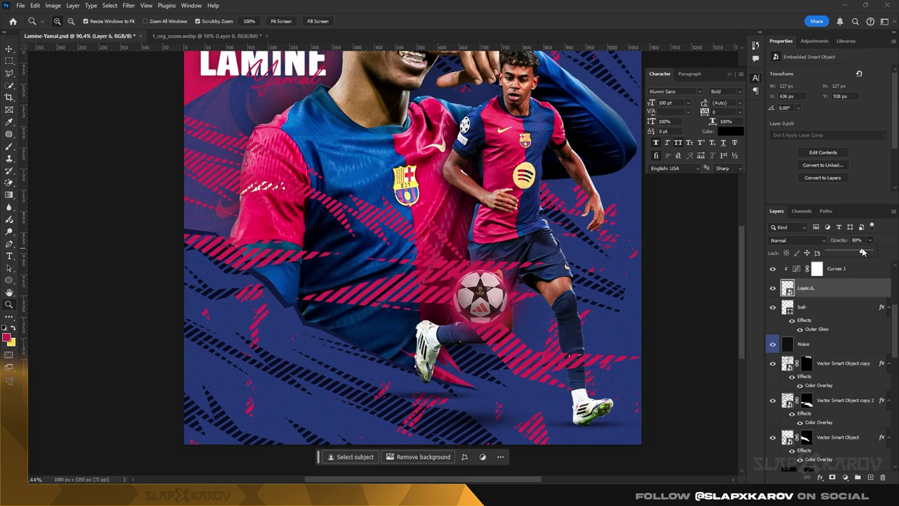
Add a Vibrance adjustment layer above the football's Curves layer and clip it to the football image
{"action": "scroll", "coordinate": [838, 301], "scroll_direction": "up", "scroll_amount": 2}
{"action": "left_click", "coordinate": [816, 306]}
{"action": "left_click", "coordinate": [845, 477]}
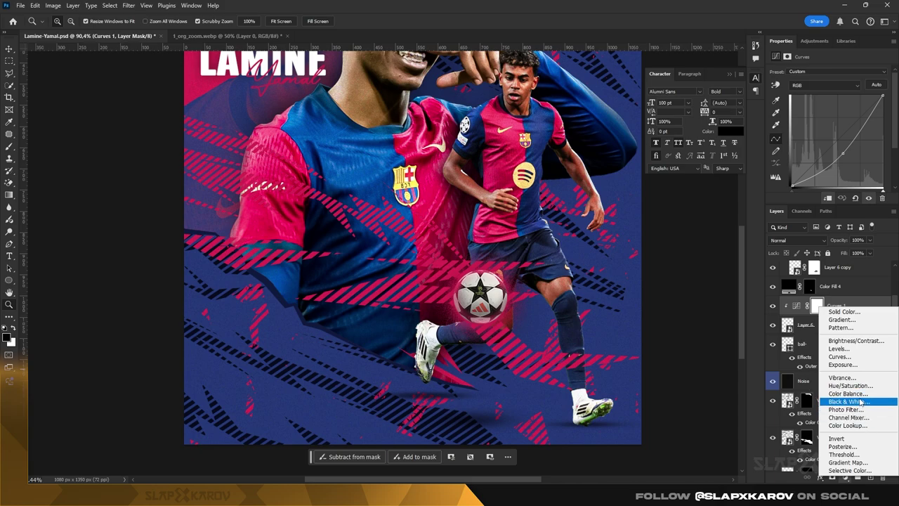
{"action": "left_click", "coordinate": [843, 377]}
{"action": "right_click", "coordinate": [850, 308]}
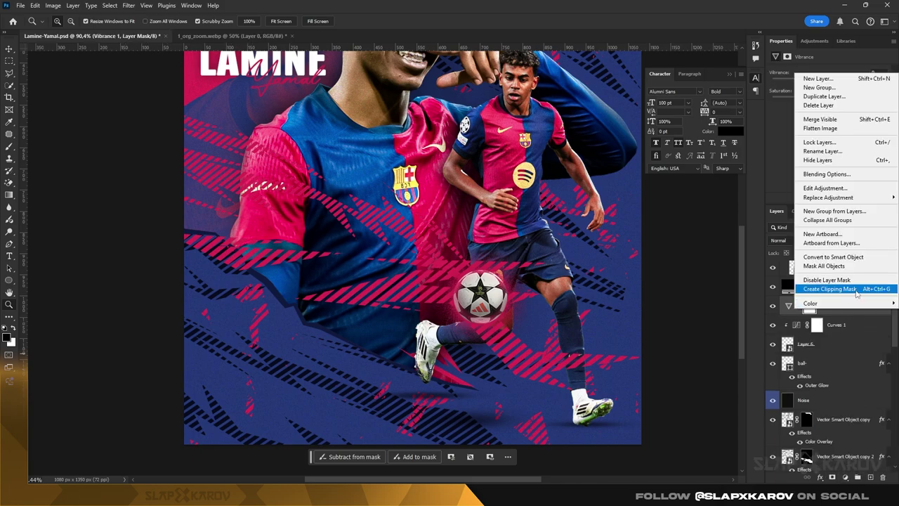
{"action": "left_click", "coordinate": [857, 290]}
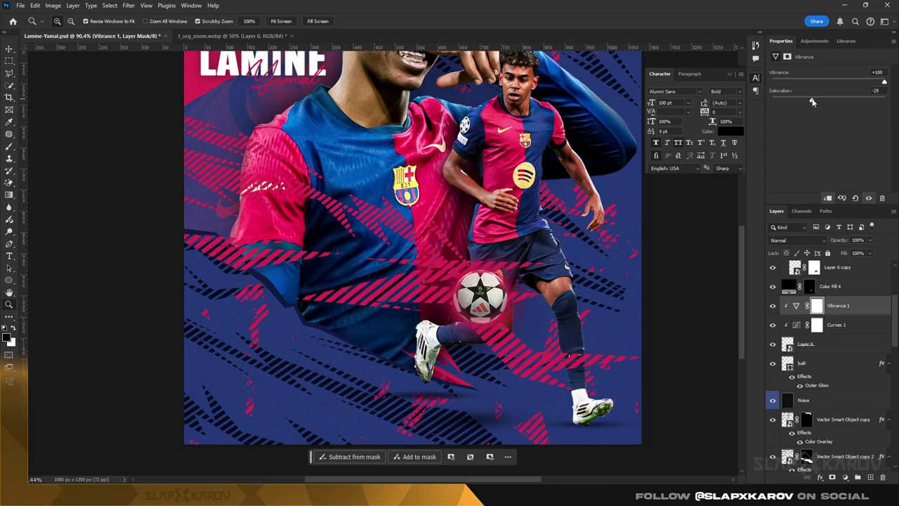
Set the football's Vibrance adjustment to vibrance +38 and saturation +18
{"action": "left_click_drag", "start_coordinate": [855, 104], "coordinate": [841, 102]}
{"action": "left_click_drag", "start_coordinate": [884, 83], "coordinate": [861, 83]}
{"action": "mouse_move", "coordinate": [445, 202]}
{"action": "left_mouse_down"}
{"action": "mouse_move", "coordinate": [365, 204]}
{"action": "mouse_move", "coordinate": [422, 204]}
{"action": "left_mouse_up"}
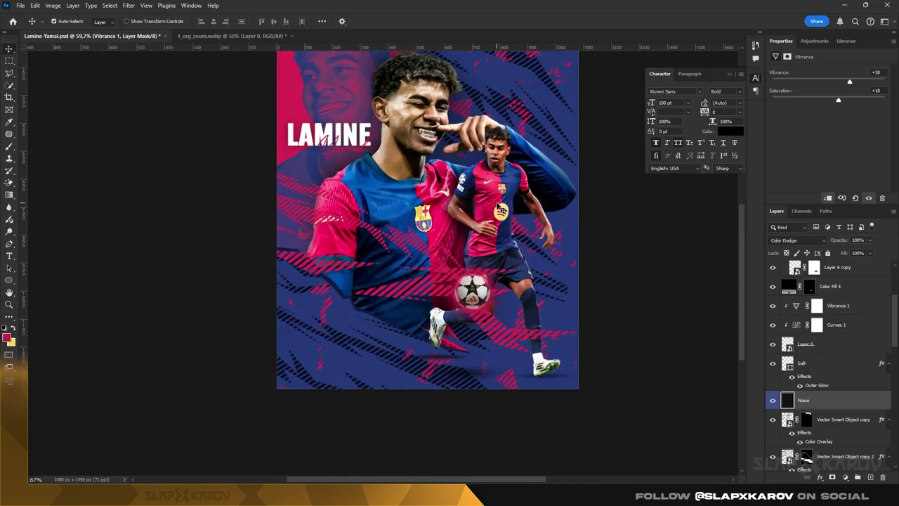
Add a clipped Vibrance adjustment to the full-body player's layer, with vibrance +100 and saturation +2
{"action": "left_click", "coordinate": [498, 206]}
{"action": "left_click", "coordinate": [825, 346]}
{"action": "left_click", "coordinate": [773, 347]}
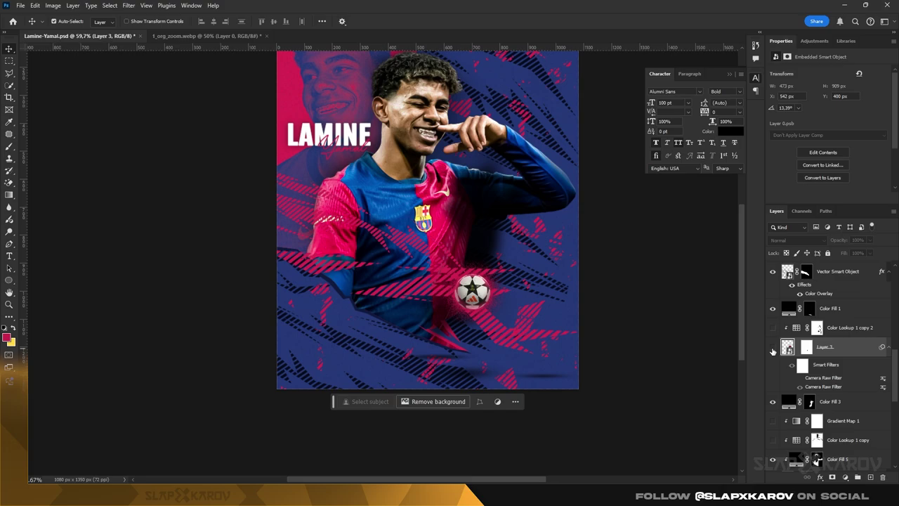
{"action": "left_click", "coordinate": [773, 347]}
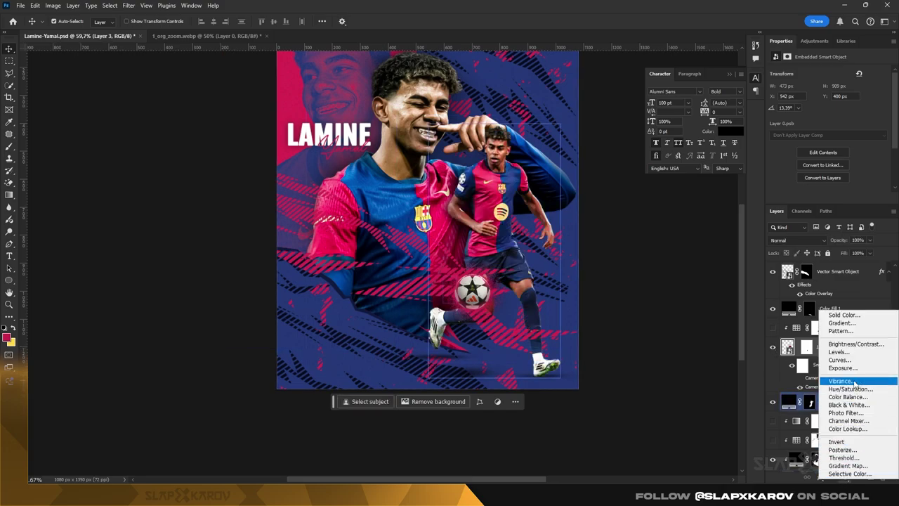
{"action": "left_click", "coordinate": [842, 381]}
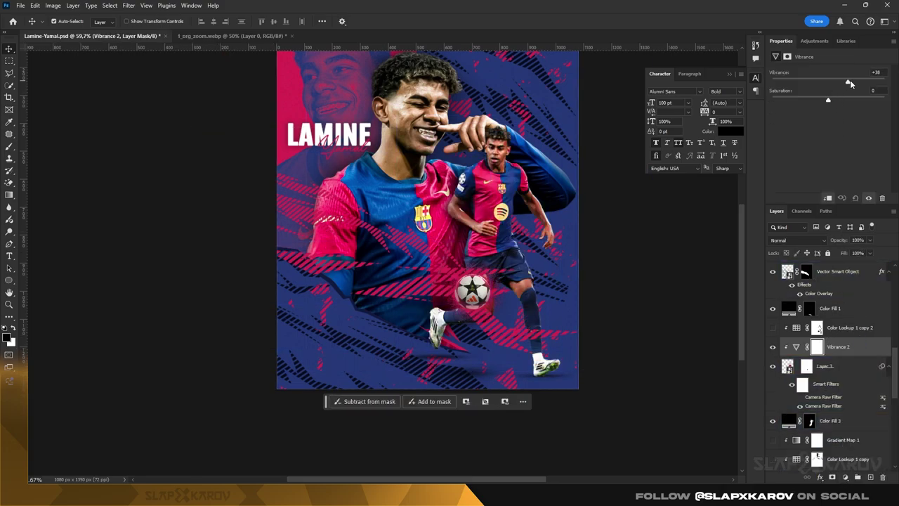
{"action": "mouse_move", "coordinate": [898, 82]}
{"action": "left_mouse_down"}
{"action": "mouse_move", "coordinate": [817, 81]}
{"action": "mouse_move", "coordinate": [898, 81]}
{"action": "left_mouse_up"}
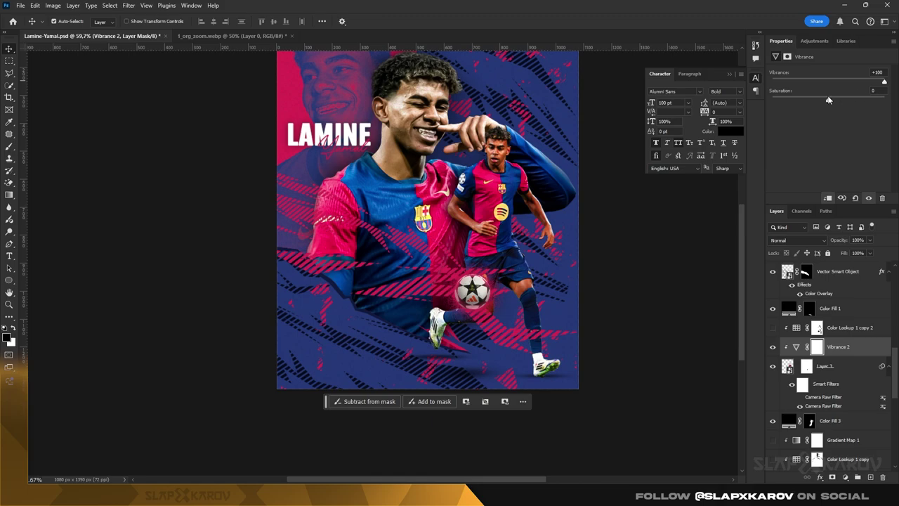
{"action": "mouse_move", "coordinate": [828, 100]}
{"action": "left_mouse_down"}
{"action": "mouse_move", "coordinate": [862, 103]}
{"action": "mouse_move", "coordinate": [832, 101]}
{"action": "left_mouse_up"}
Place a copy of the full-body player's Vibrance adjustment directly above the large portrait's layer
{"action": "left_click", "coordinate": [508, 316]}
{"action": "left_click", "coordinate": [825, 457]}
{"action": "scroll", "coordinate": [827, 338], "scroll_direction": "down", "scroll_amount": 3}
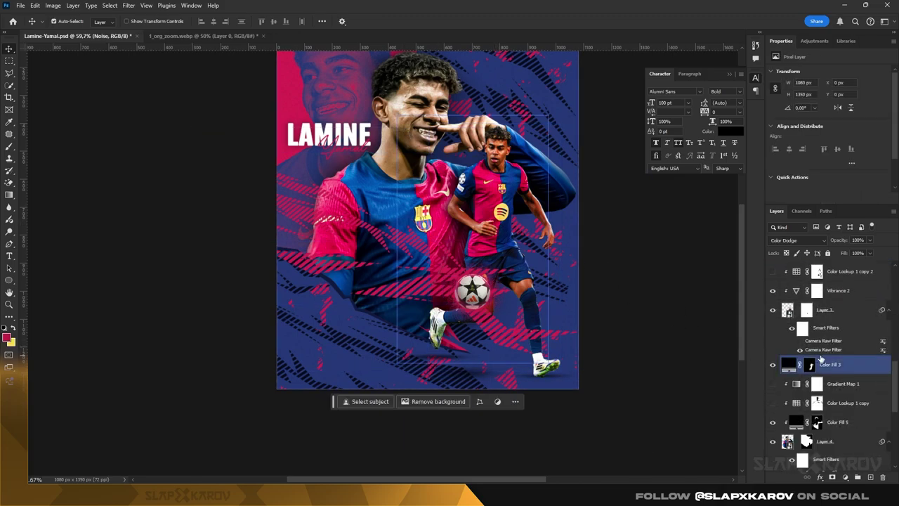
{"action": "left_click", "coordinate": [814, 365]}
{"action": "left_click", "coordinate": [430, 113]}
{"action": "left_click", "coordinate": [828, 443]}
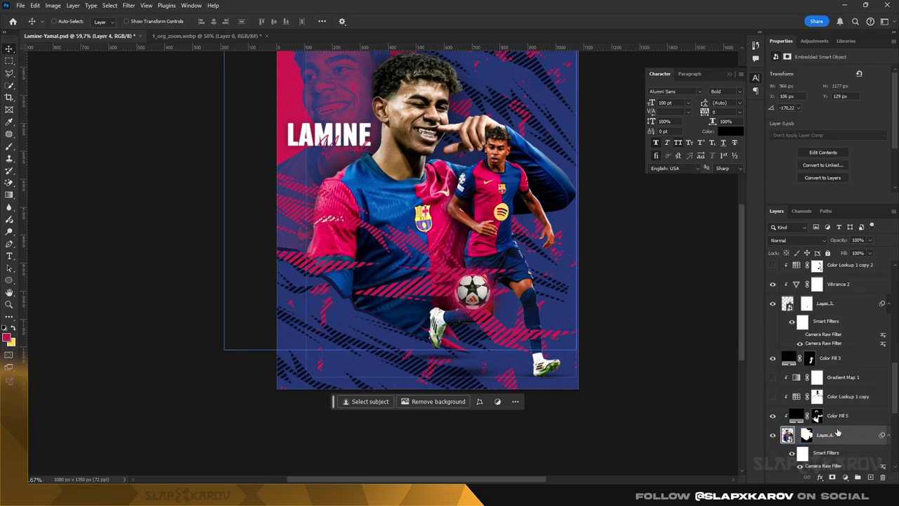
{"action": "key", "text": "ctrl+v"}
Clip the copied Vibrance adjustment and the Color Fill 5 shading to the large portrait's layer
{"action": "scroll", "coordinate": [836, 418], "scroll_direction": "down", "scroll_amount": 3}
{"action": "scroll", "coordinate": [837, 356], "scroll_direction": "up", "scroll_amount": 1}
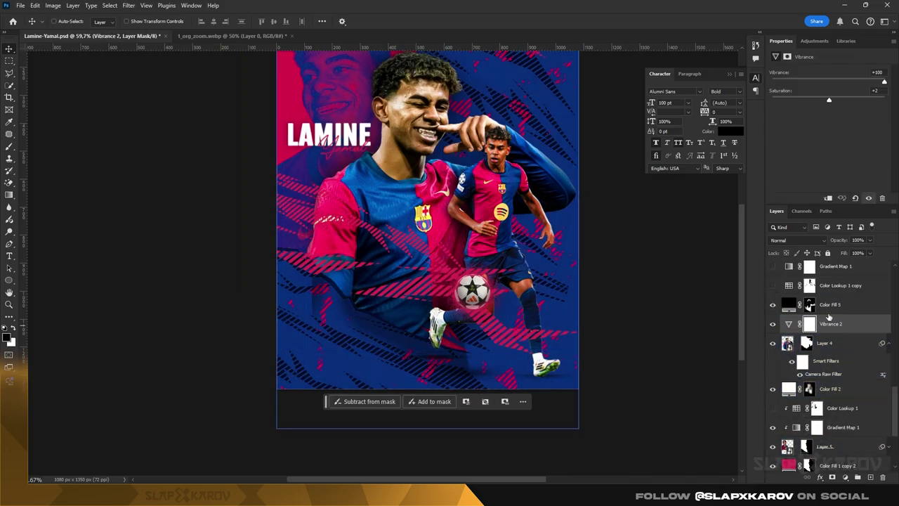
{"action": "left_click", "coordinate": [830, 312], "text": "shift"}
{"action": "right_click", "coordinate": [828, 312]}
{"action": "left_click", "coordinate": [788, 341]}
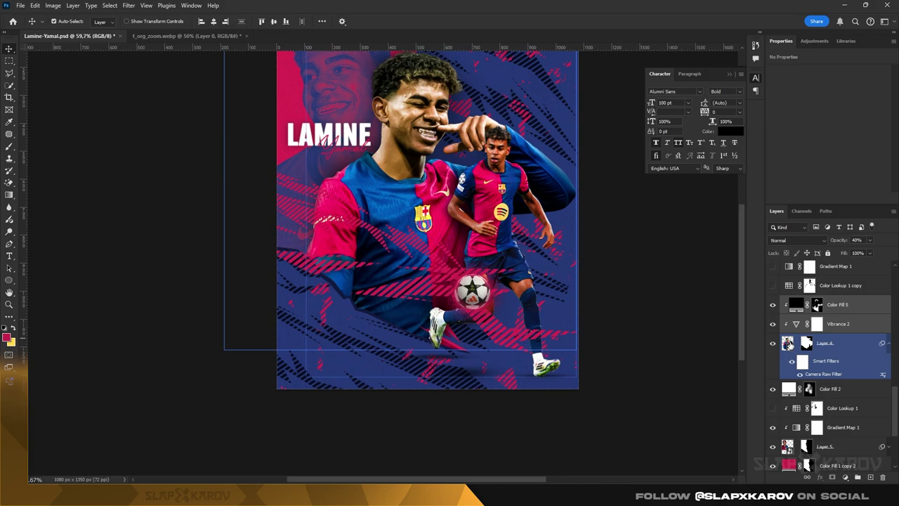
{"action": "left_click", "coordinate": [817, 324]}
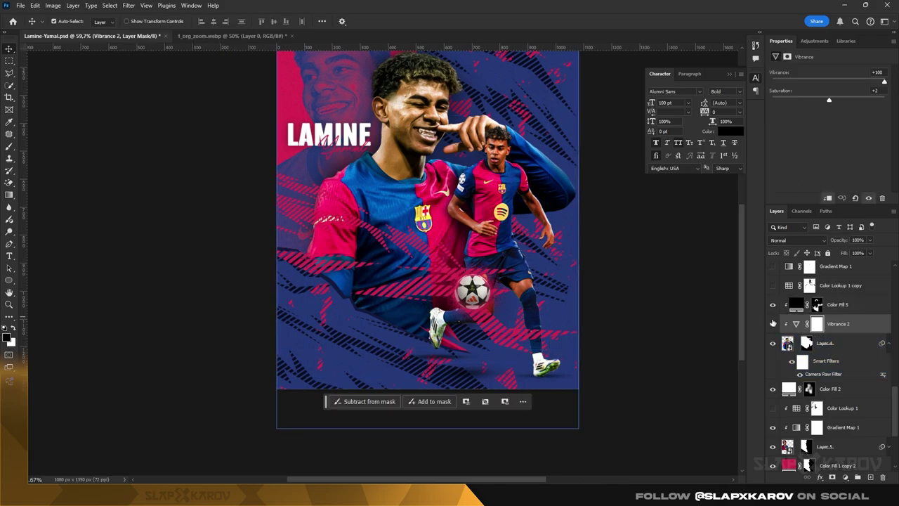
Review the colour-boosted poster and compare the striped texture over the large jersey hidden and shown
{"action": "scroll", "coordinate": [753, 329], "scroll_direction": "up", "scroll_amount": 1}
{"action": "key", "text": "z"}
{"action": "mouse_move", "coordinate": [427, 142]}
{"action": "left_mouse_down"}
{"action": "mouse_move", "coordinate": [435, 146]}
{"action": "mouse_move", "coordinate": [419, 149]}
{"action": "left_mouse_up"}
{"action": "left_click_drag", "start_coordinate": [472, 201], "coordinate": [489, 207]}
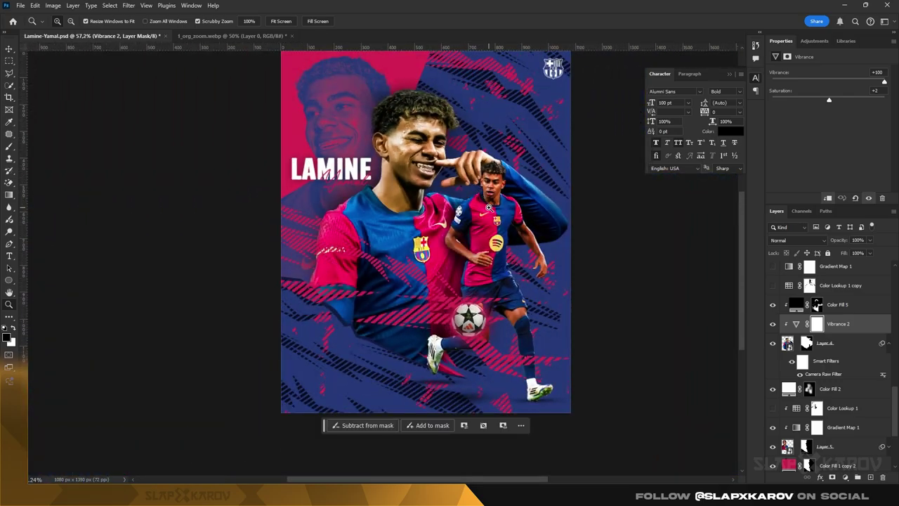
{"action": "left_click_drag", "start_coordinate": [497, 243], "coordinate": [500, 276]}
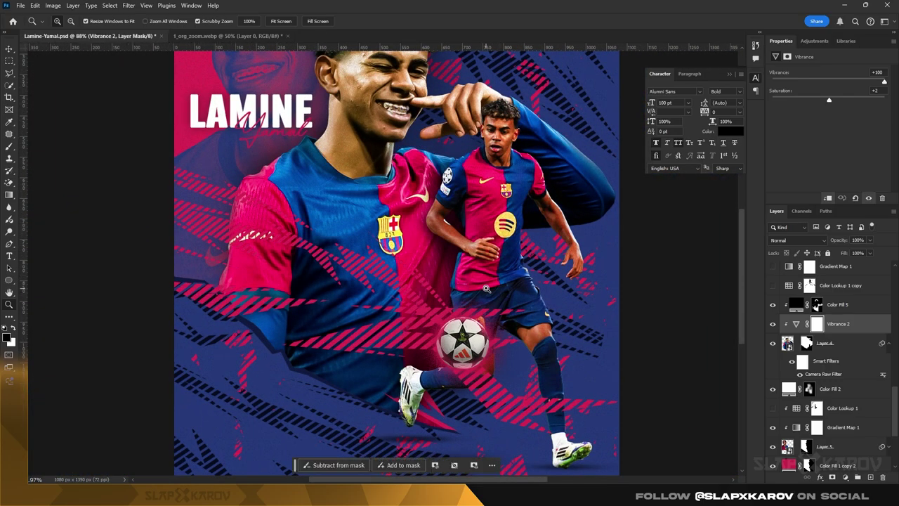
{"action": "scroll", "coordinate": [829, 343], "scroll_direction": "down", "scroll_amount": 6}
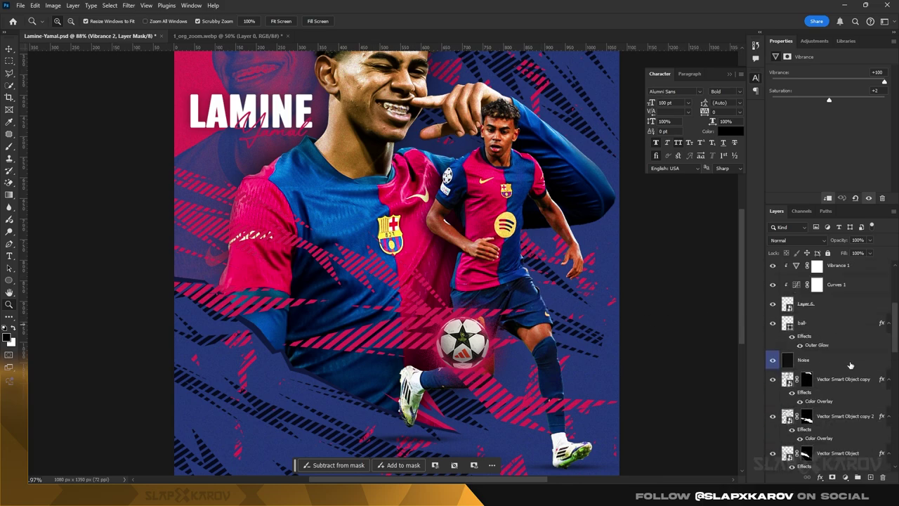
{"action": "left_click", "coordinate": [788, 380]}
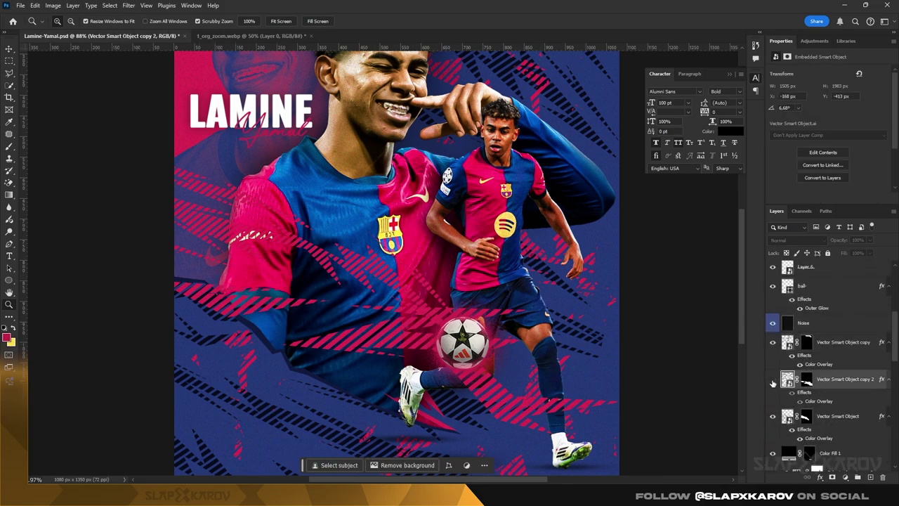
{"action": "left_click", "coordinate": [773, 417]}
{"action": "left_click", "coordinate": [773, 417]}
On the Vector Smart Object texture's mask, outline the unwanted stripes beside the badge and above the football with a polygonal selection
{"action": "left_click", "coordinate": [807, 417]}
{"action": "scroll", "coordinate": [429, 304], "scroll_direction": "up", "scroll_amount": 5}
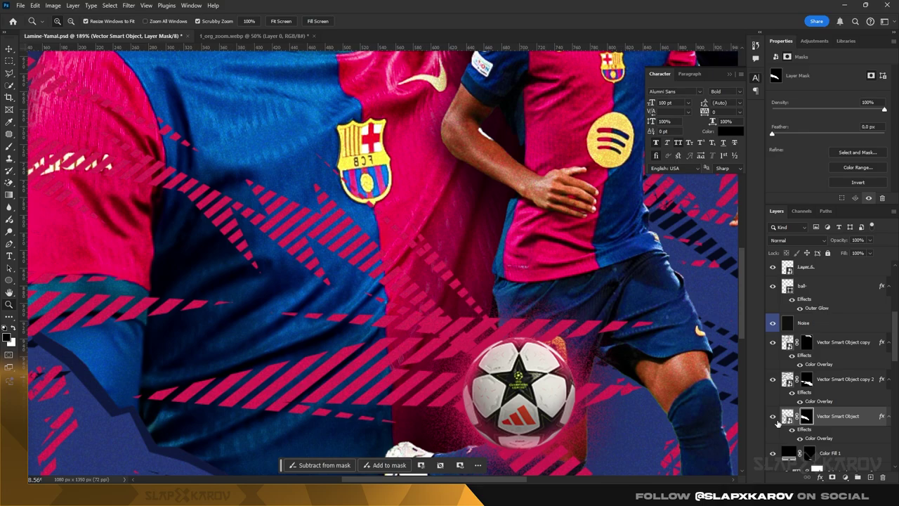
{"action": "left_click", "coordinate": [773, 417]}
{"action": "left_click", "coordinate": [773, 417]}
{"action": "left_click", "coordinate": [10, 74]}
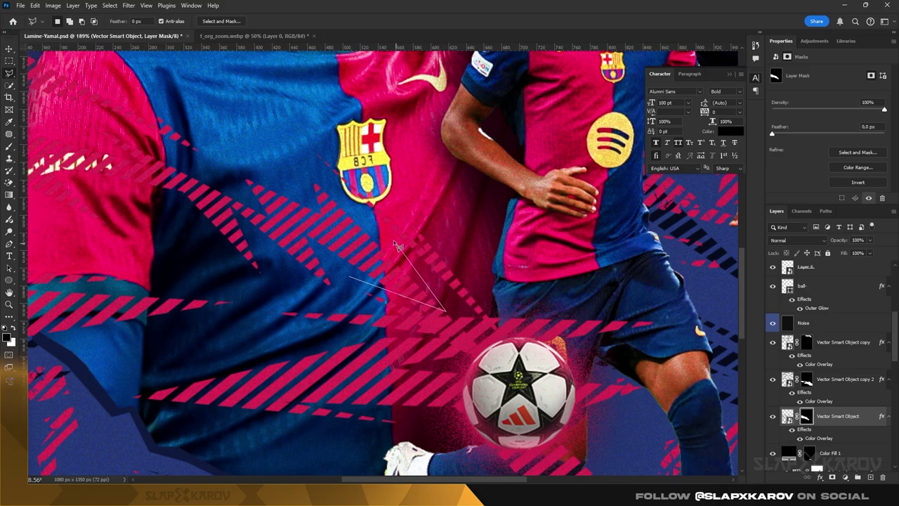
{"action": "left_click", "coordinate": [373, 218]}
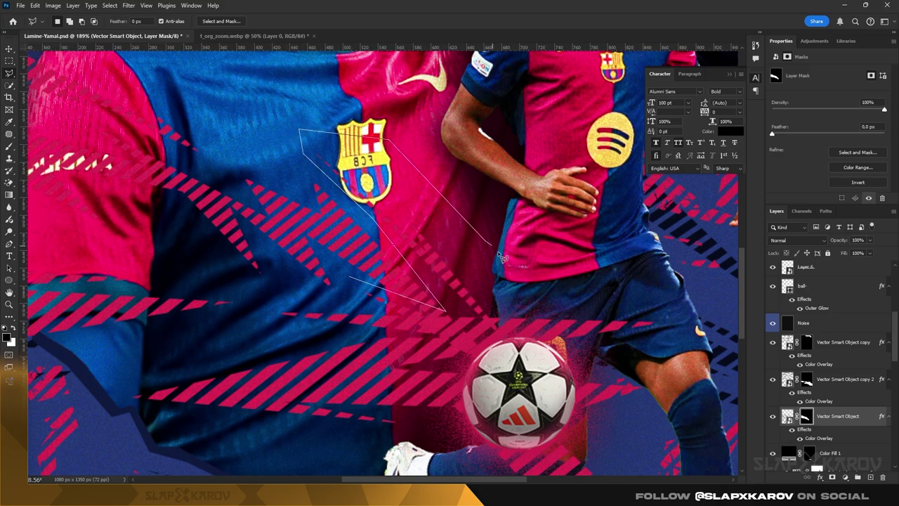
{"action": "left_click", "coordinate": [350, 279]}
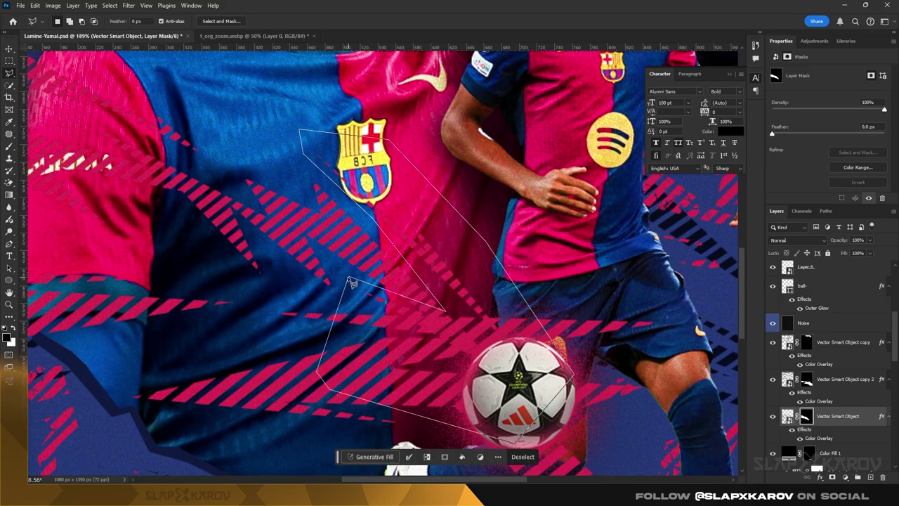
Paint black on the texture's mask inside the selection to hide the stripes on the jersey's pink half, and deselect
{"action": "key", "text": "b"}
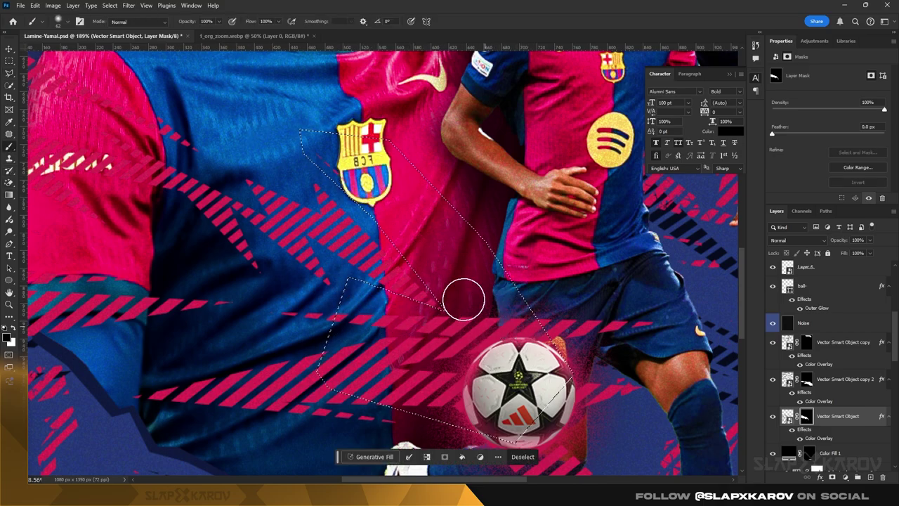
{"action": "right_click", "coordinate": [461, 301]}
{"action": "key", "text": "Escape"}
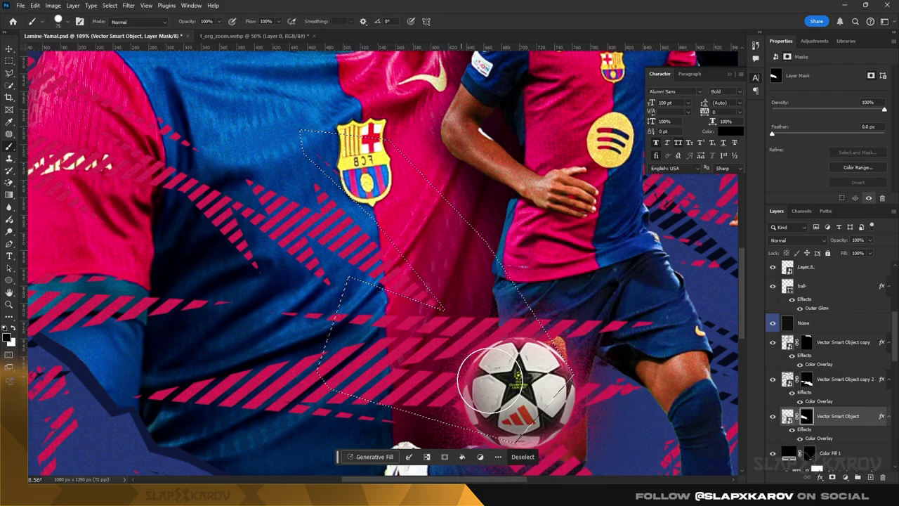
{"action": "left_click", "coordinate": [9, 61]}
{"action": "left_click", "coordinate": [160, 155]}
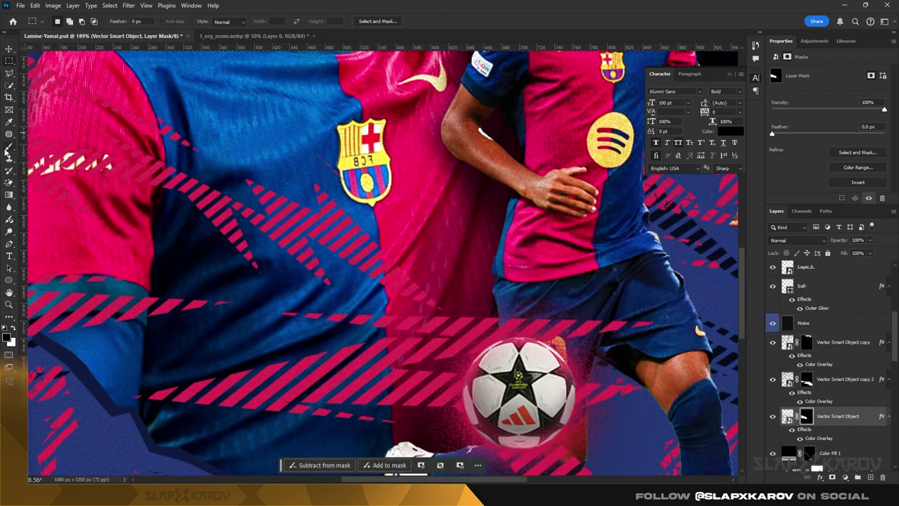
Paint out the leftover stripe fragments on the jersey's pink half with a small brush and review the whole poster
{"action": "left_click", "coordinate": [8, 147]}
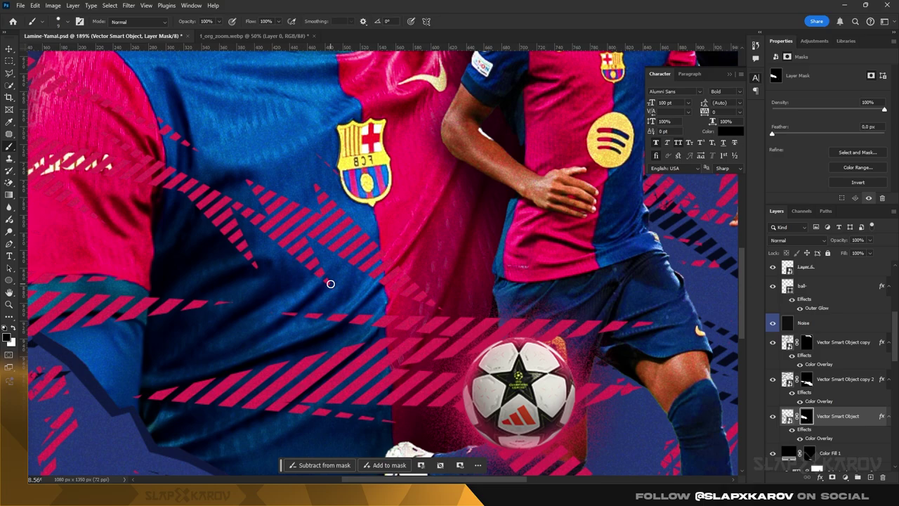
{"action": "key", "text": "z"}
{"action": "left_click_drag", "start_coordinate": [367, 288], "coordinate": [309, 269]}
{"action": "left_click_drag", "start_coordinate": [372, 261], "coordinate": [397, 263]}
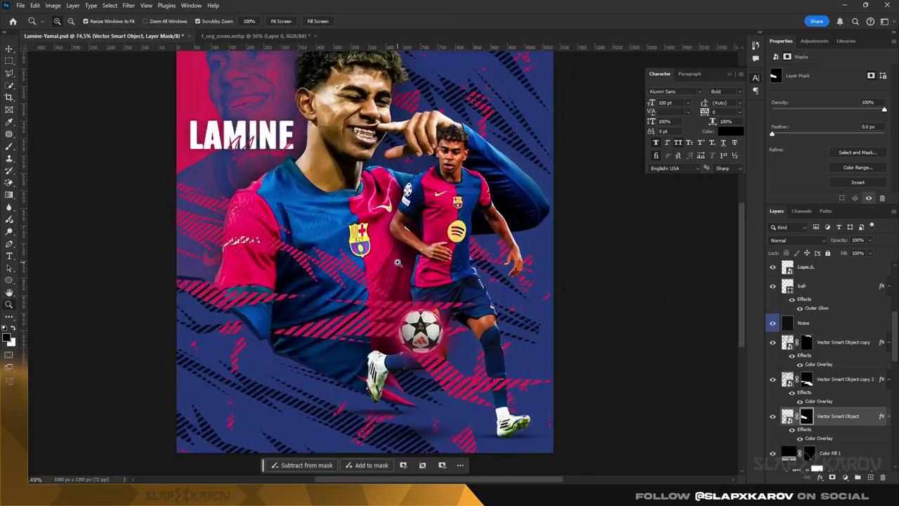
{"action": "scroll", "coordinate": [306, 302], "scroll_direction": "up", "scroll_amount": 2}
{"action": "scroll", "coordinate": [284, 264], "scroll_direction": "down", "scroll_amount": 3}
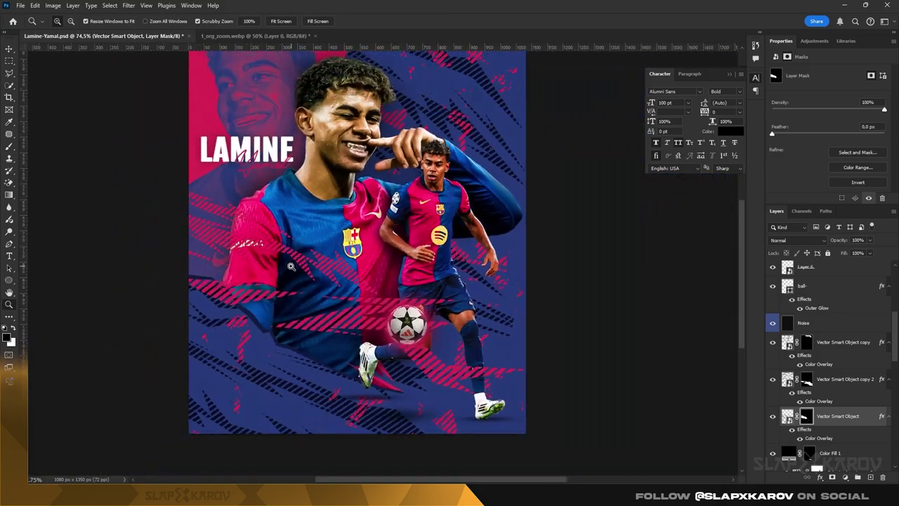